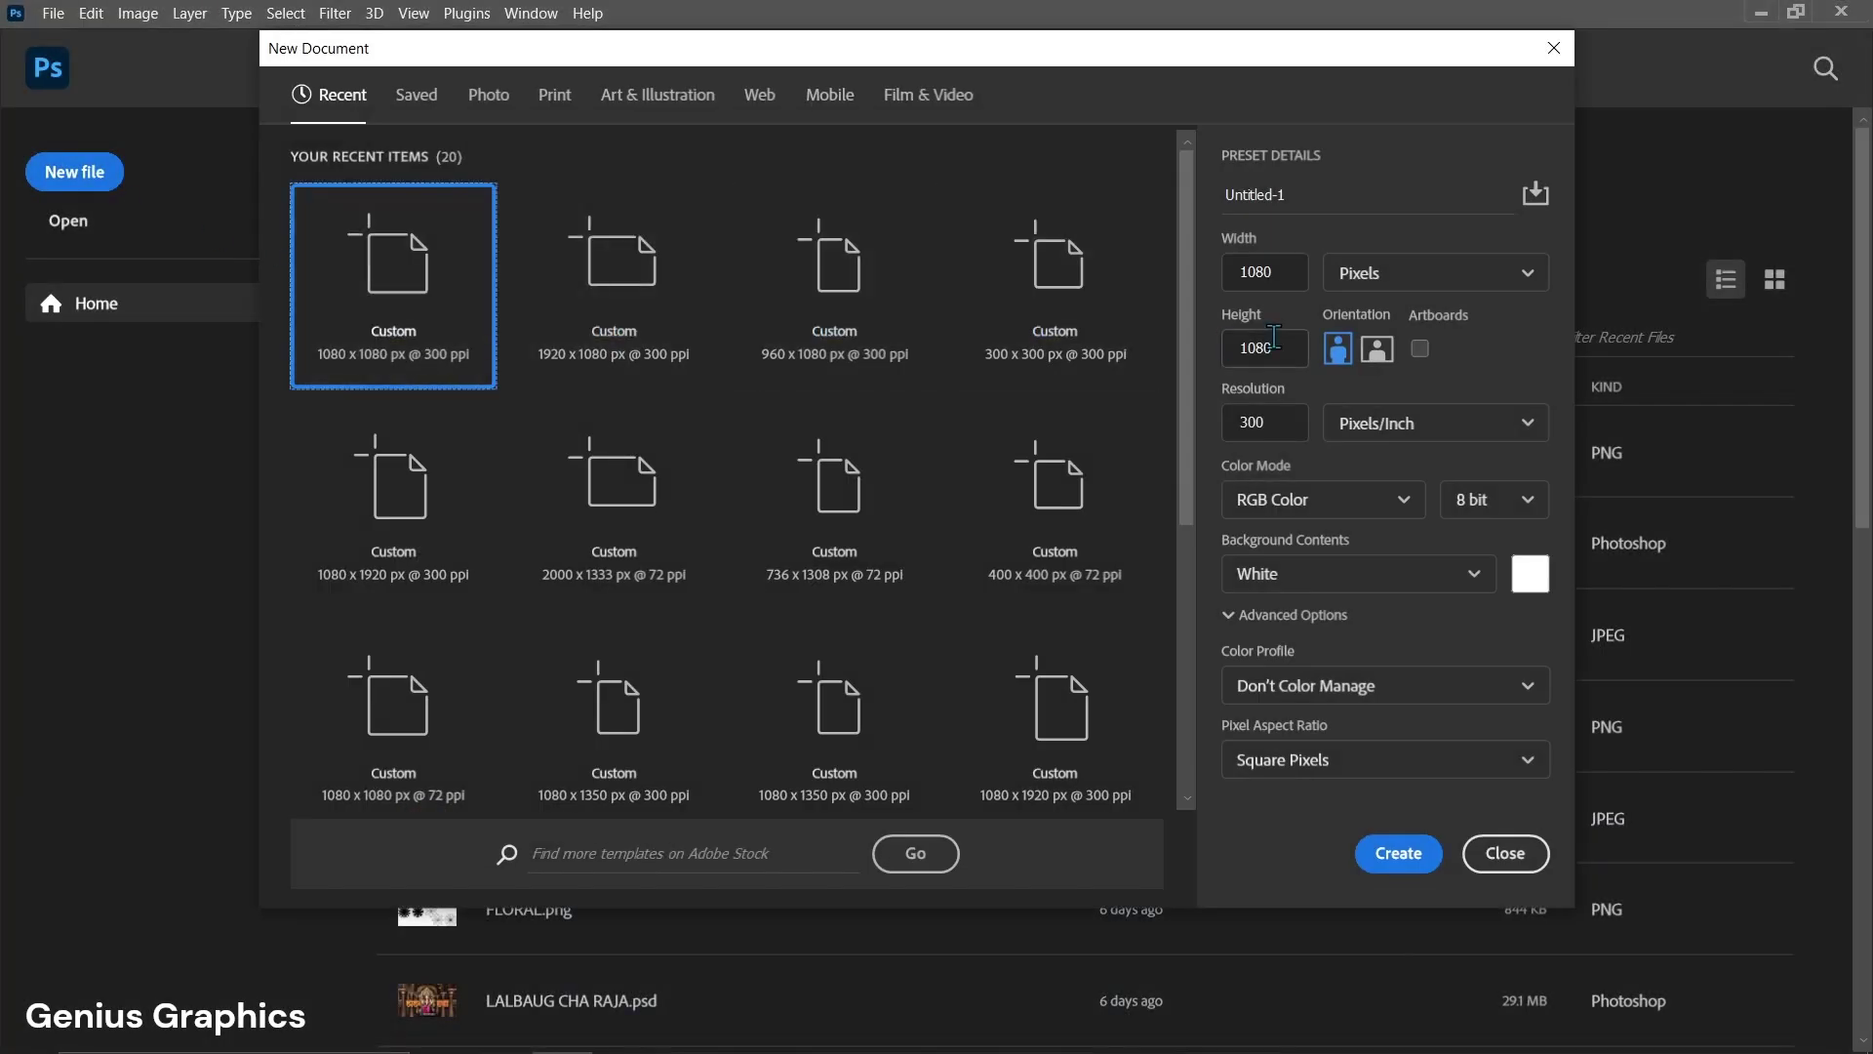
Create the 1080 × 1080 px, 300 ppi white document from the preset.
left_click(1399, 853)
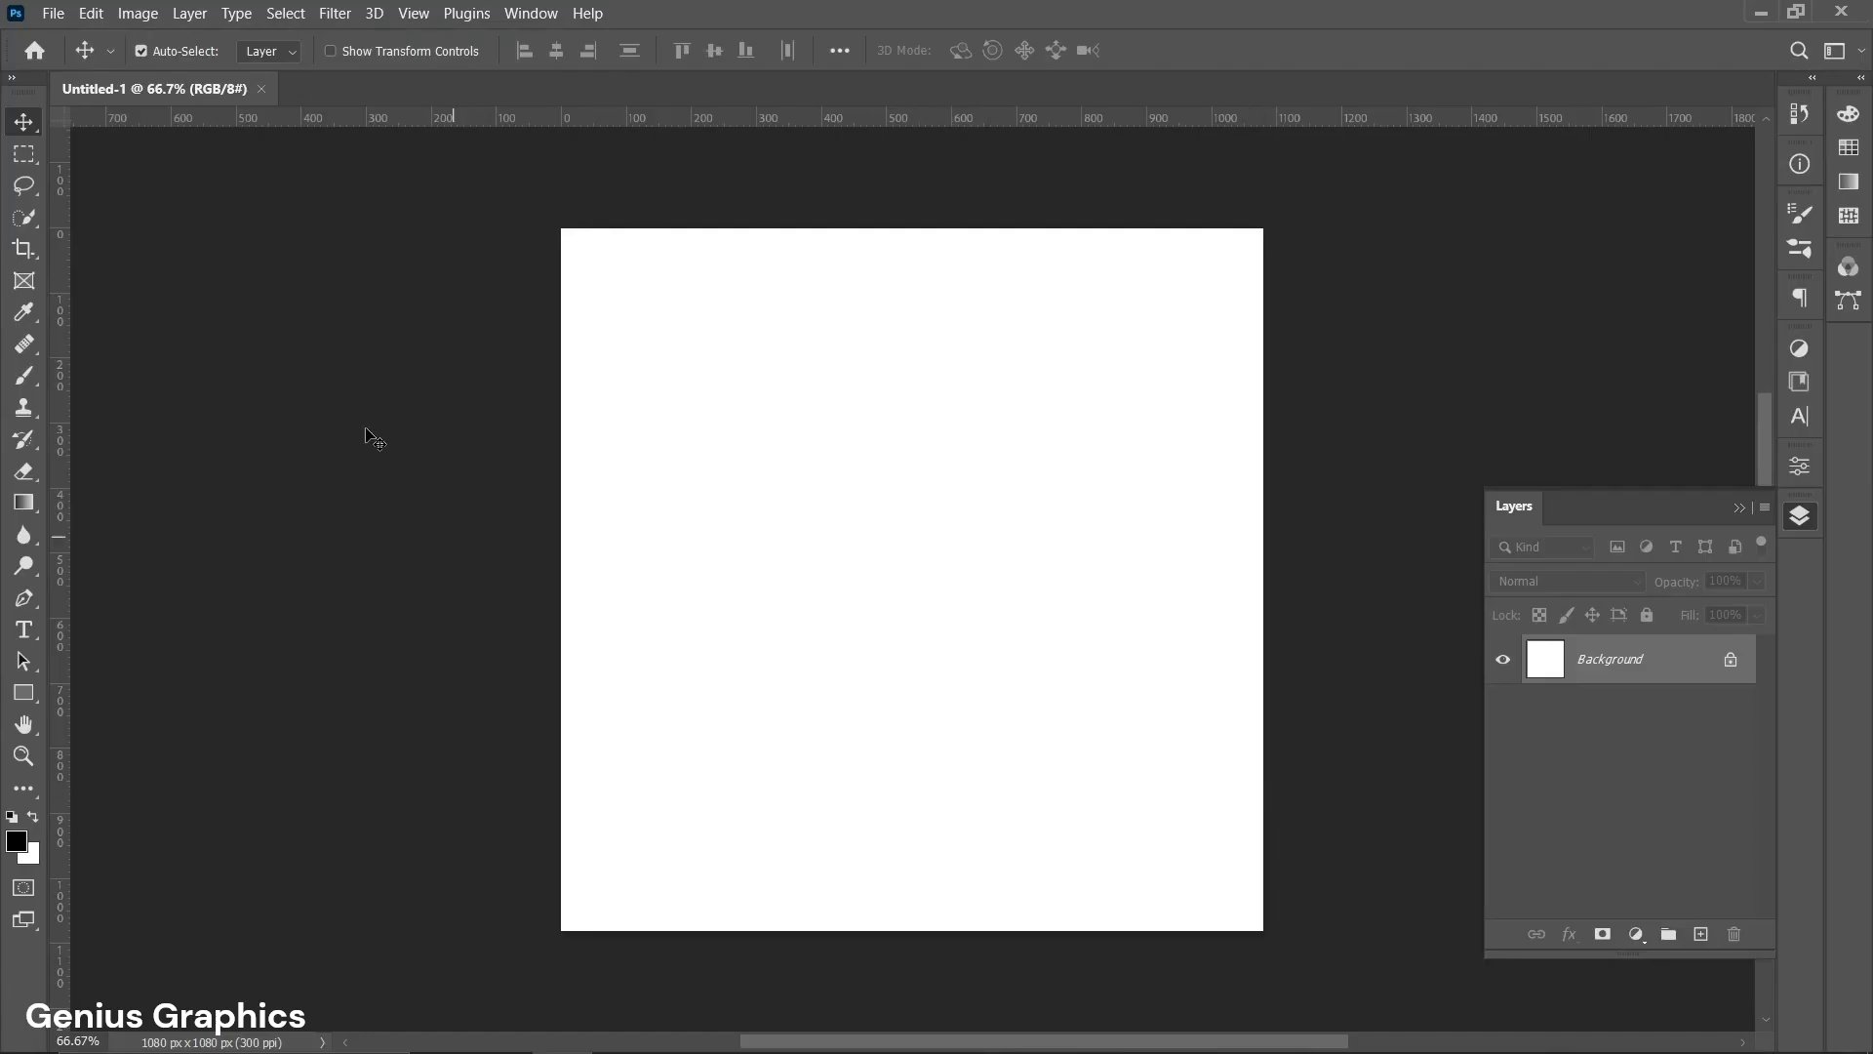
Place the WATCH copy image as an embedded layer, scaled to about 37% and centred.
left_click(52, 13)
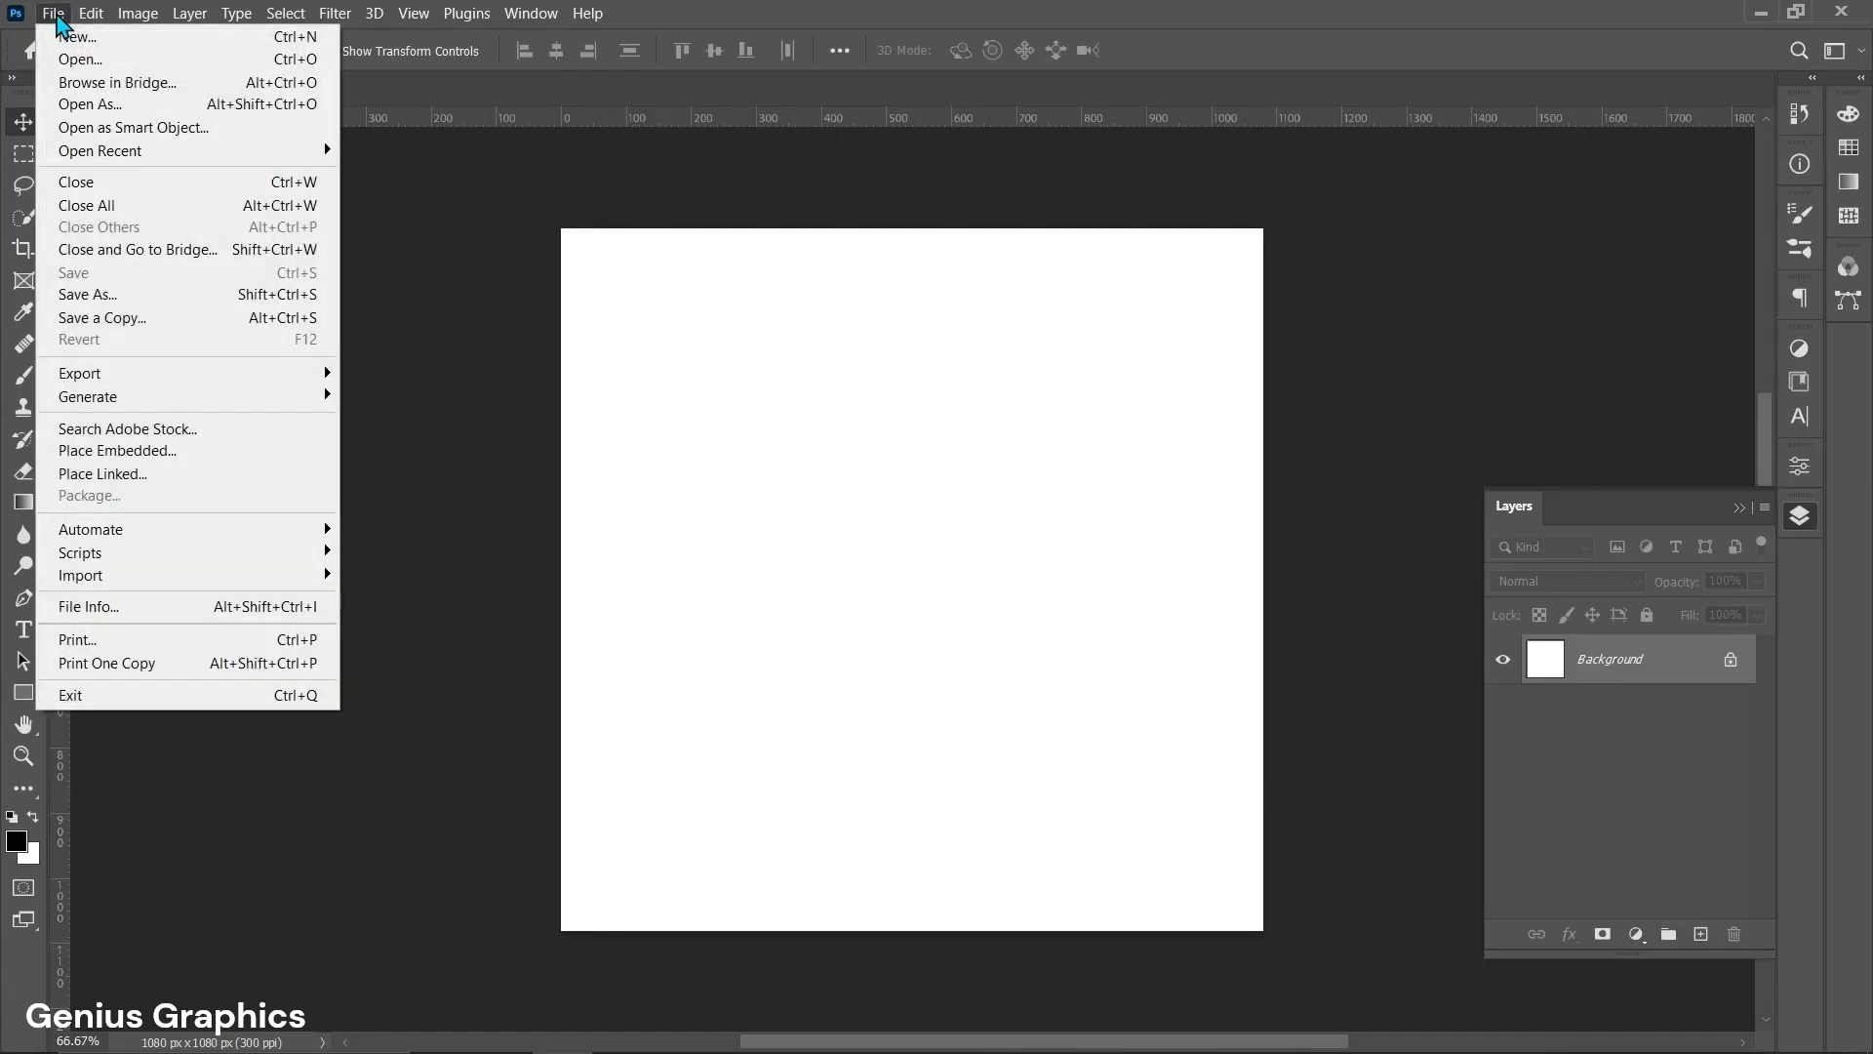
left_click(114, 452)
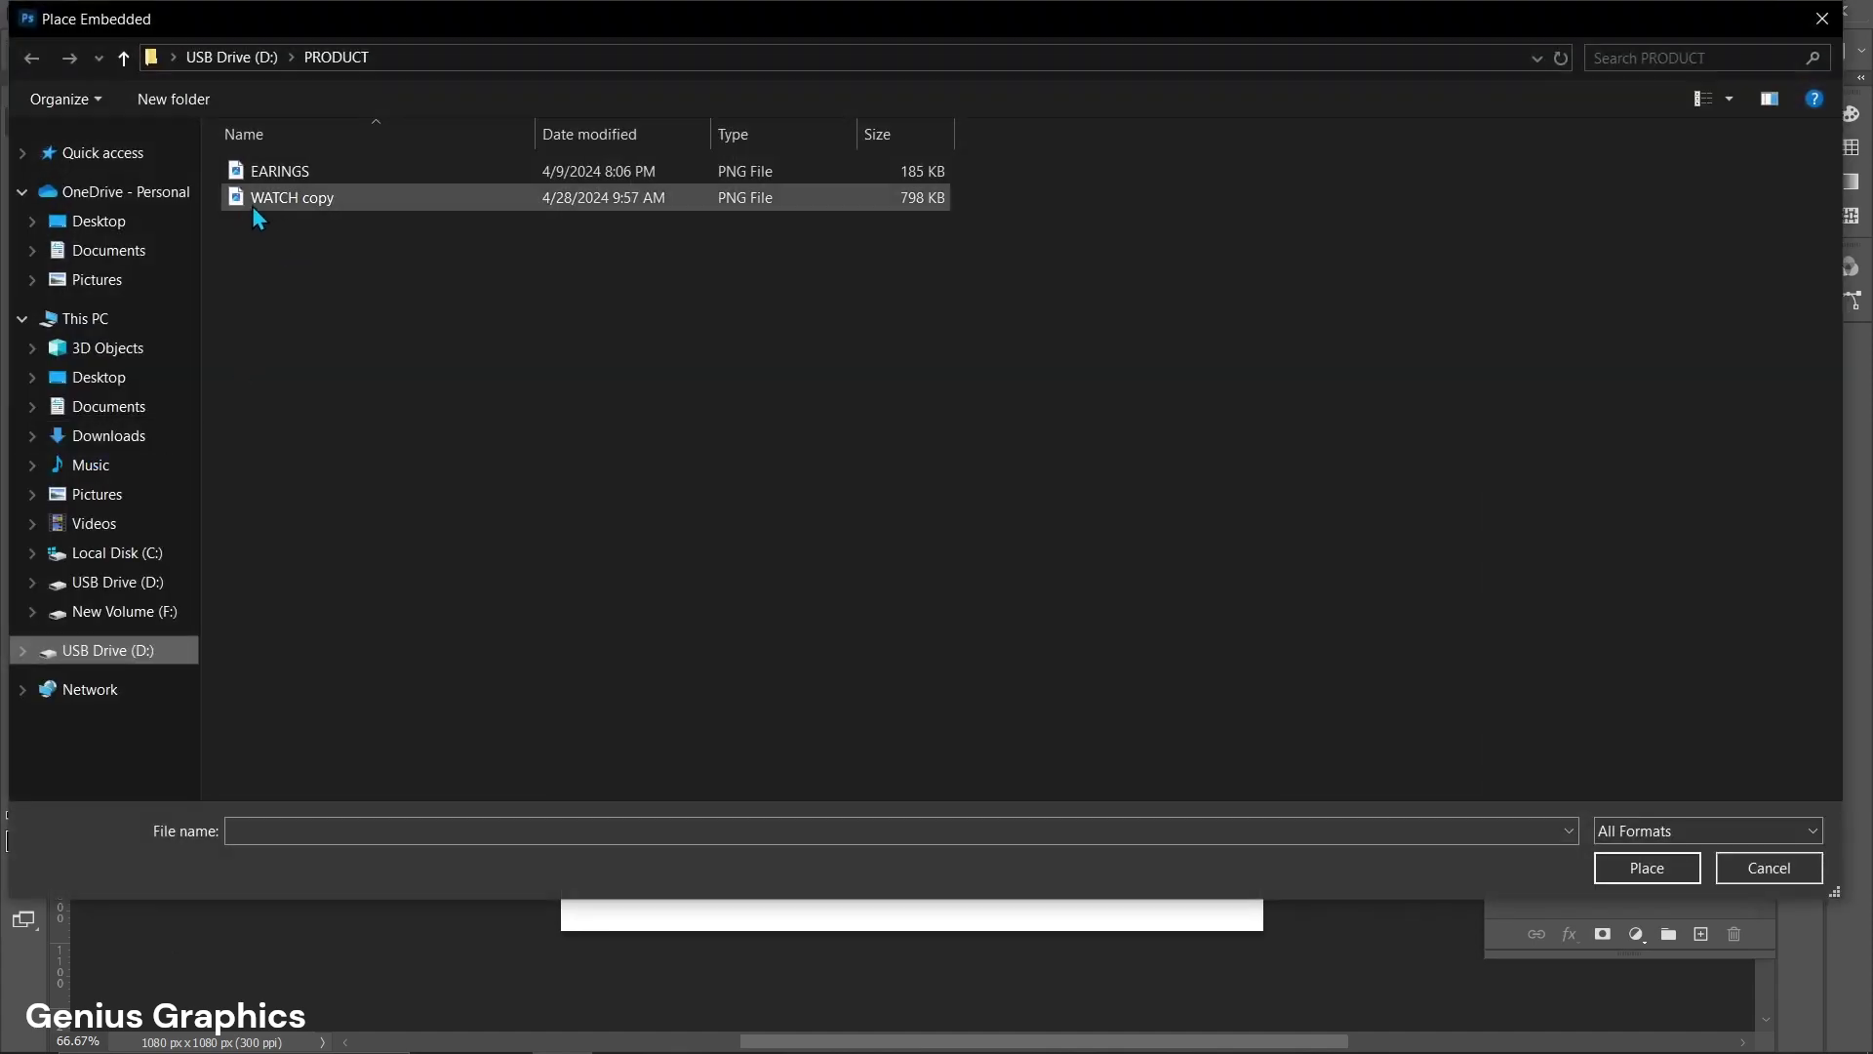
left_click(291, 199)
left_click(1647, 866)
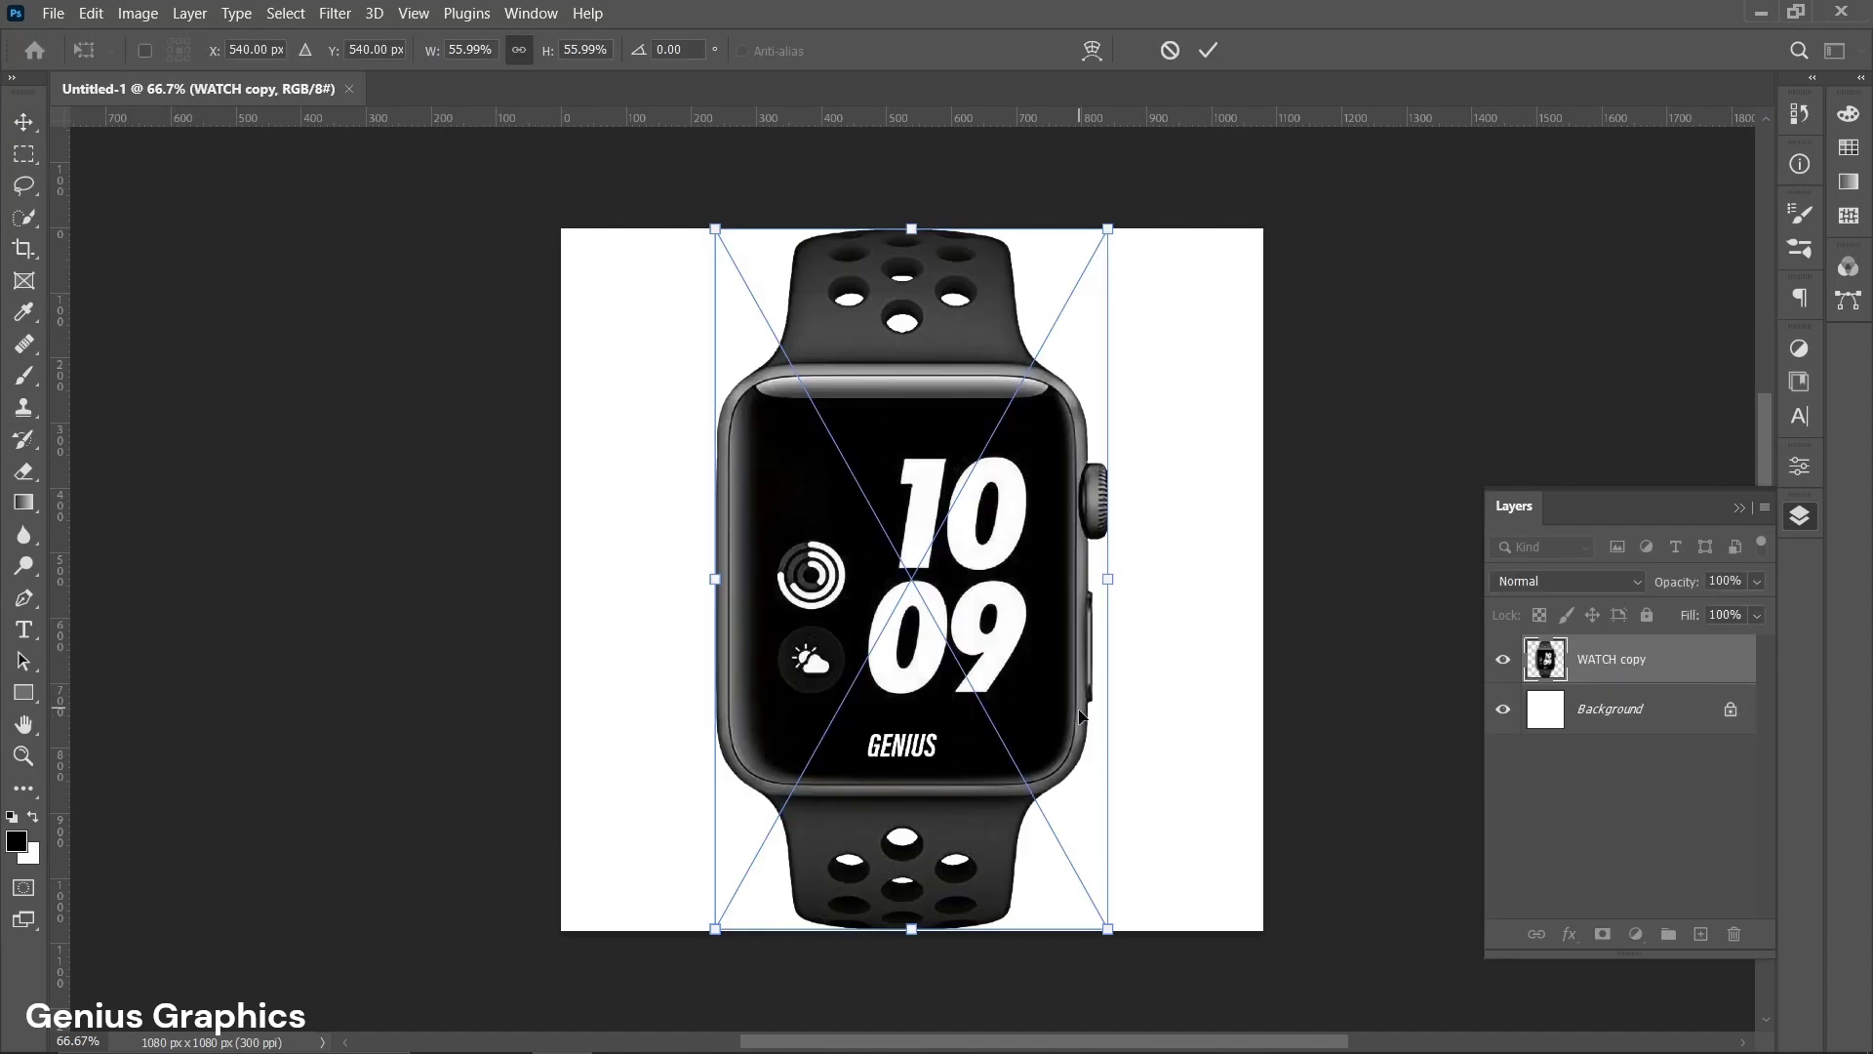
left_click_drag(1106, 926, 1029, 814)
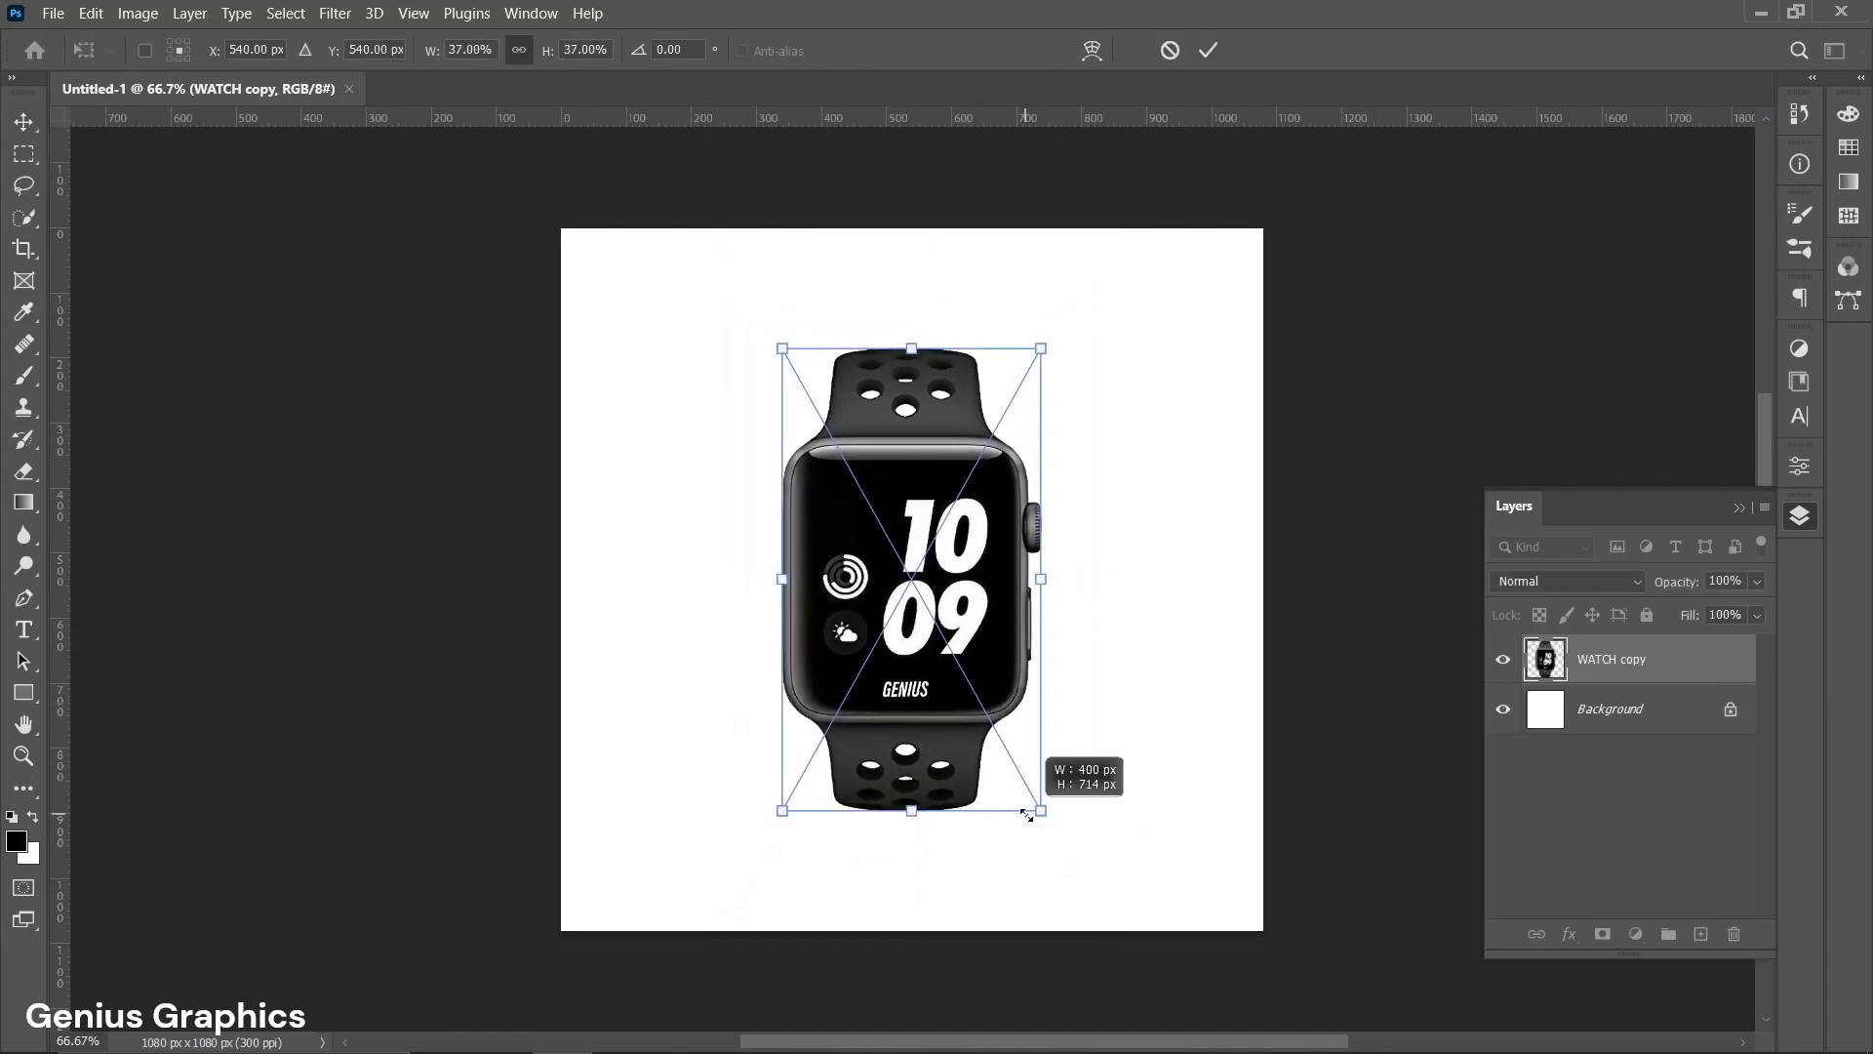
left_click(24, 122)
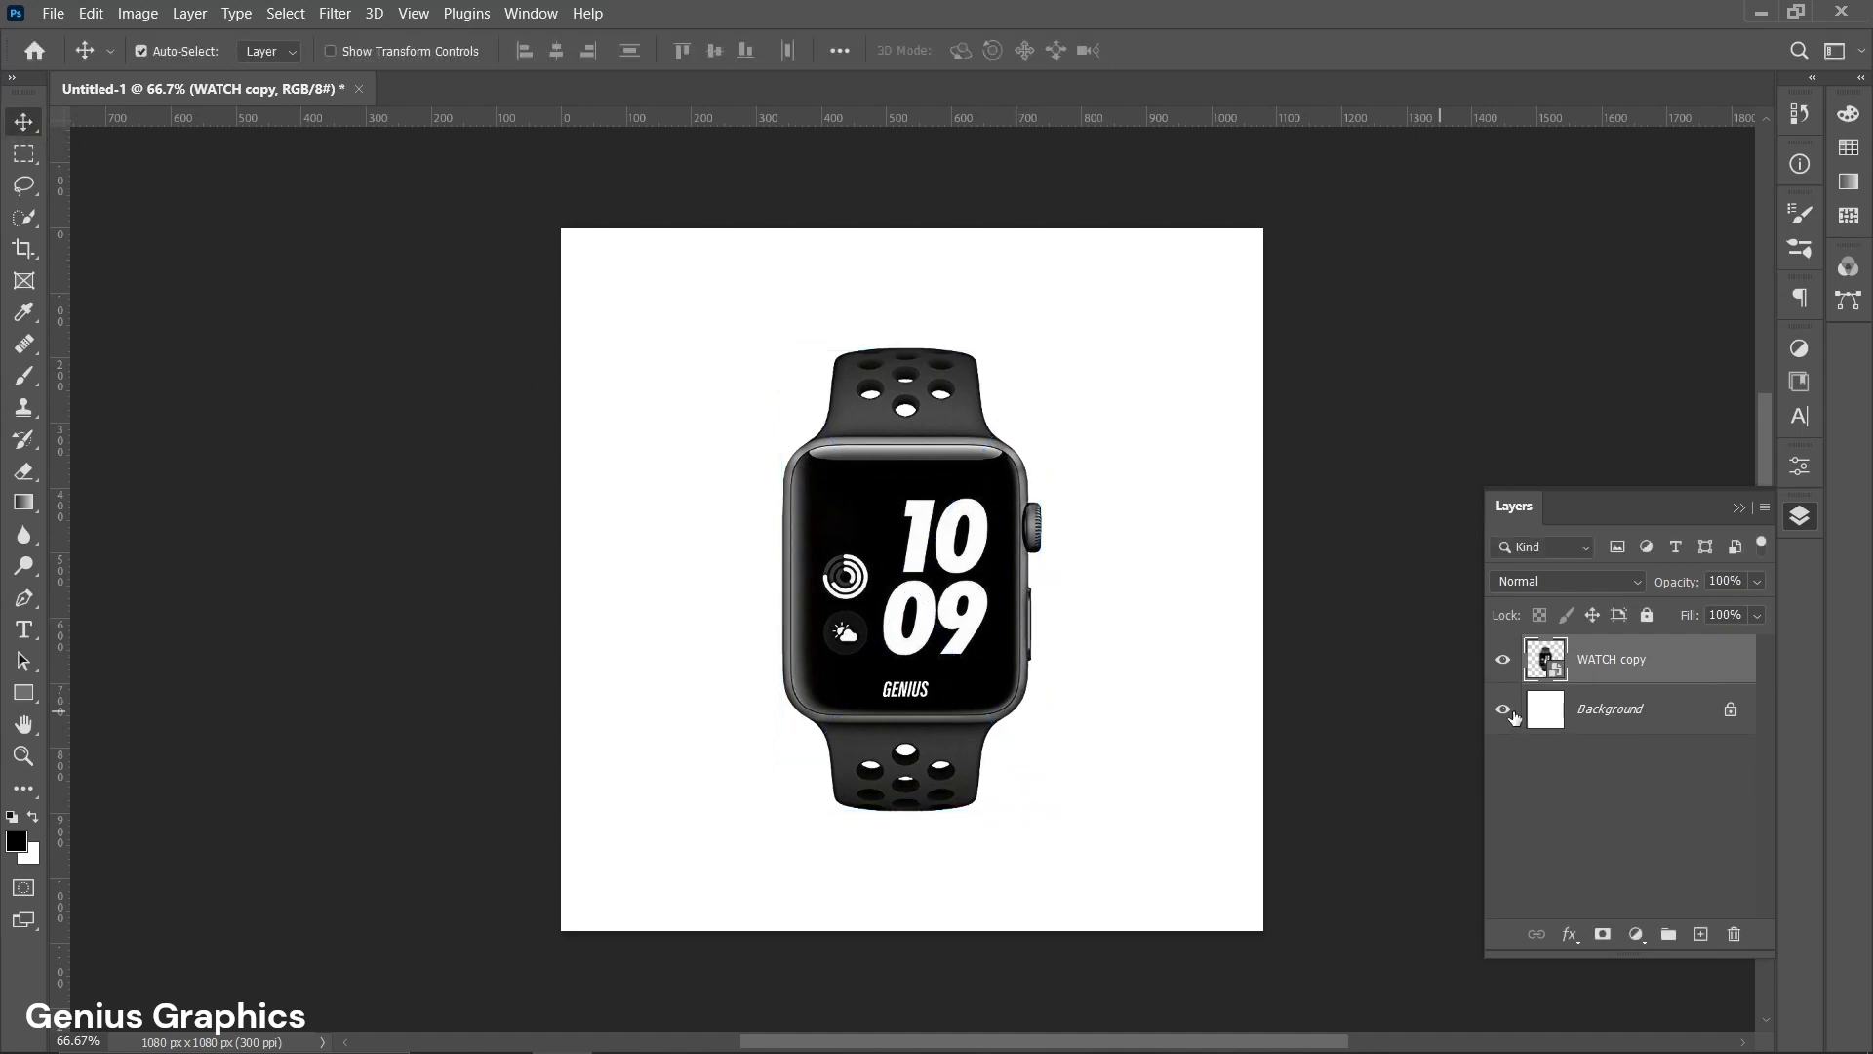
Add a Gradient fill layer above Background and enter the Gradient Editor.
left_click(1616, 712)
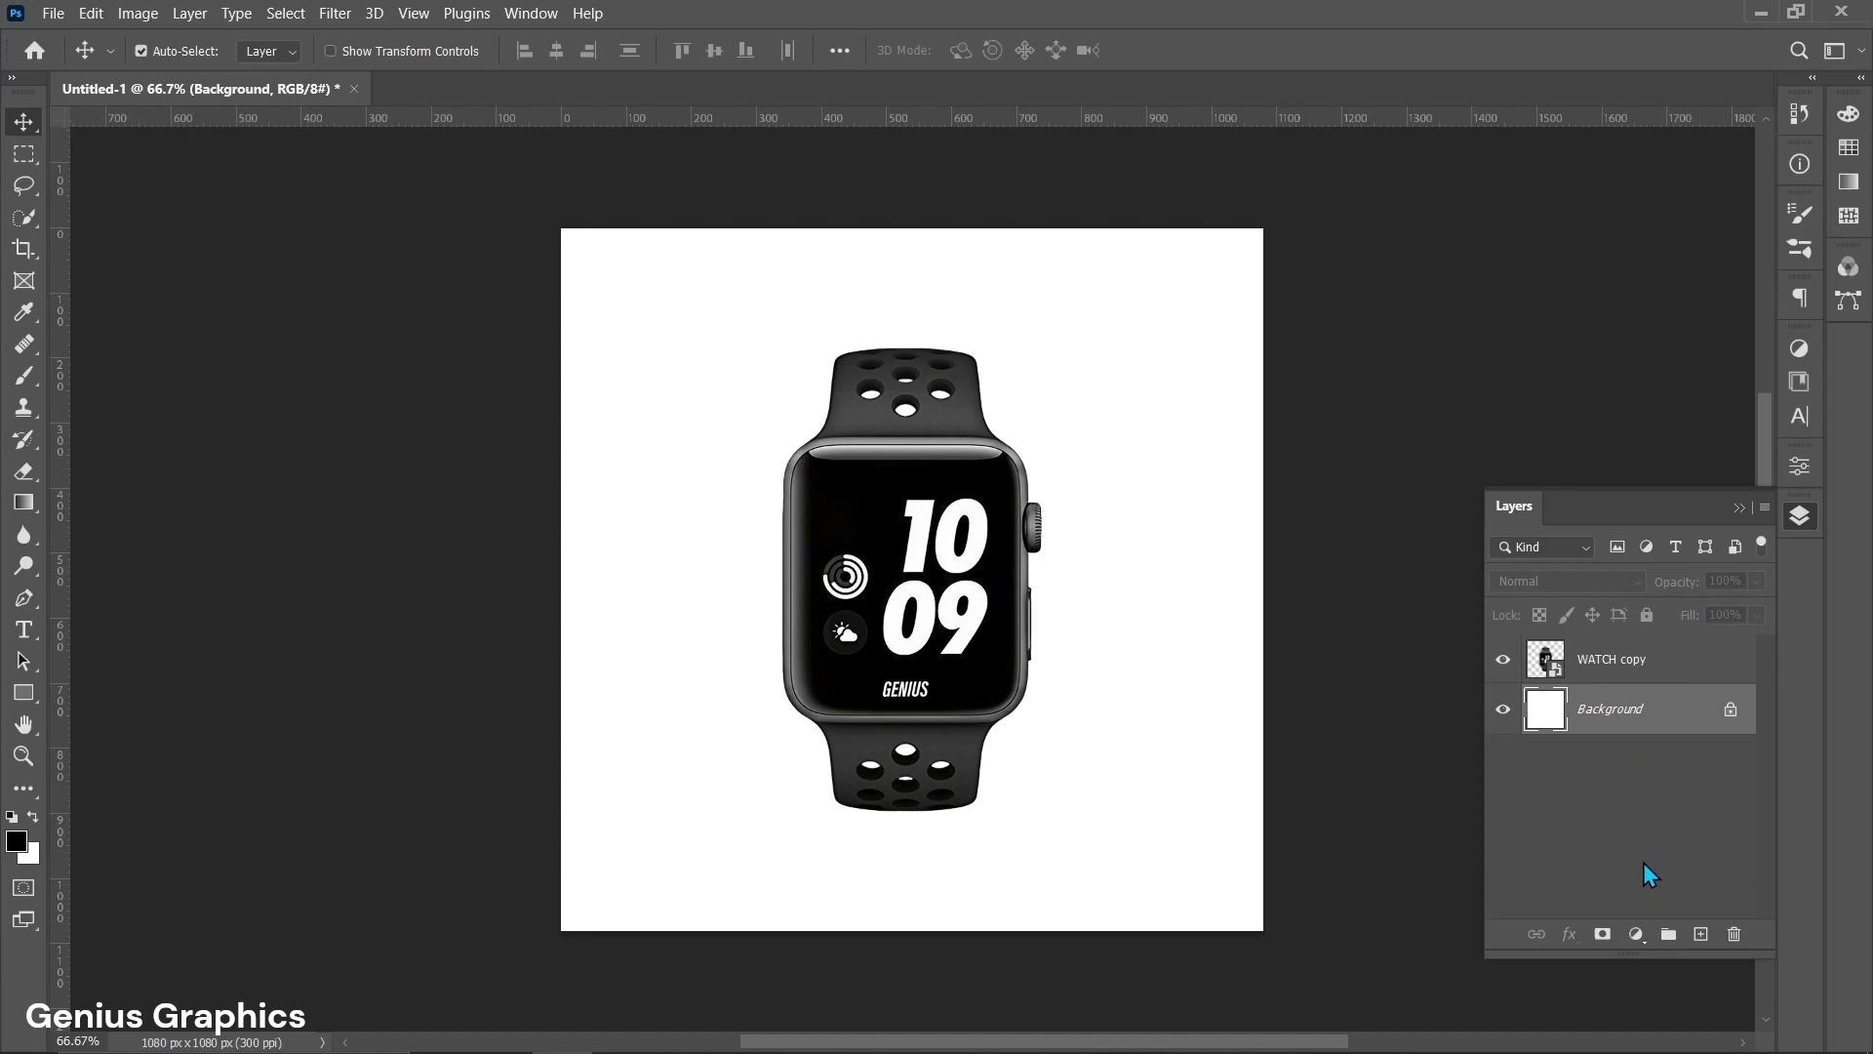
left_click(1638, 935)
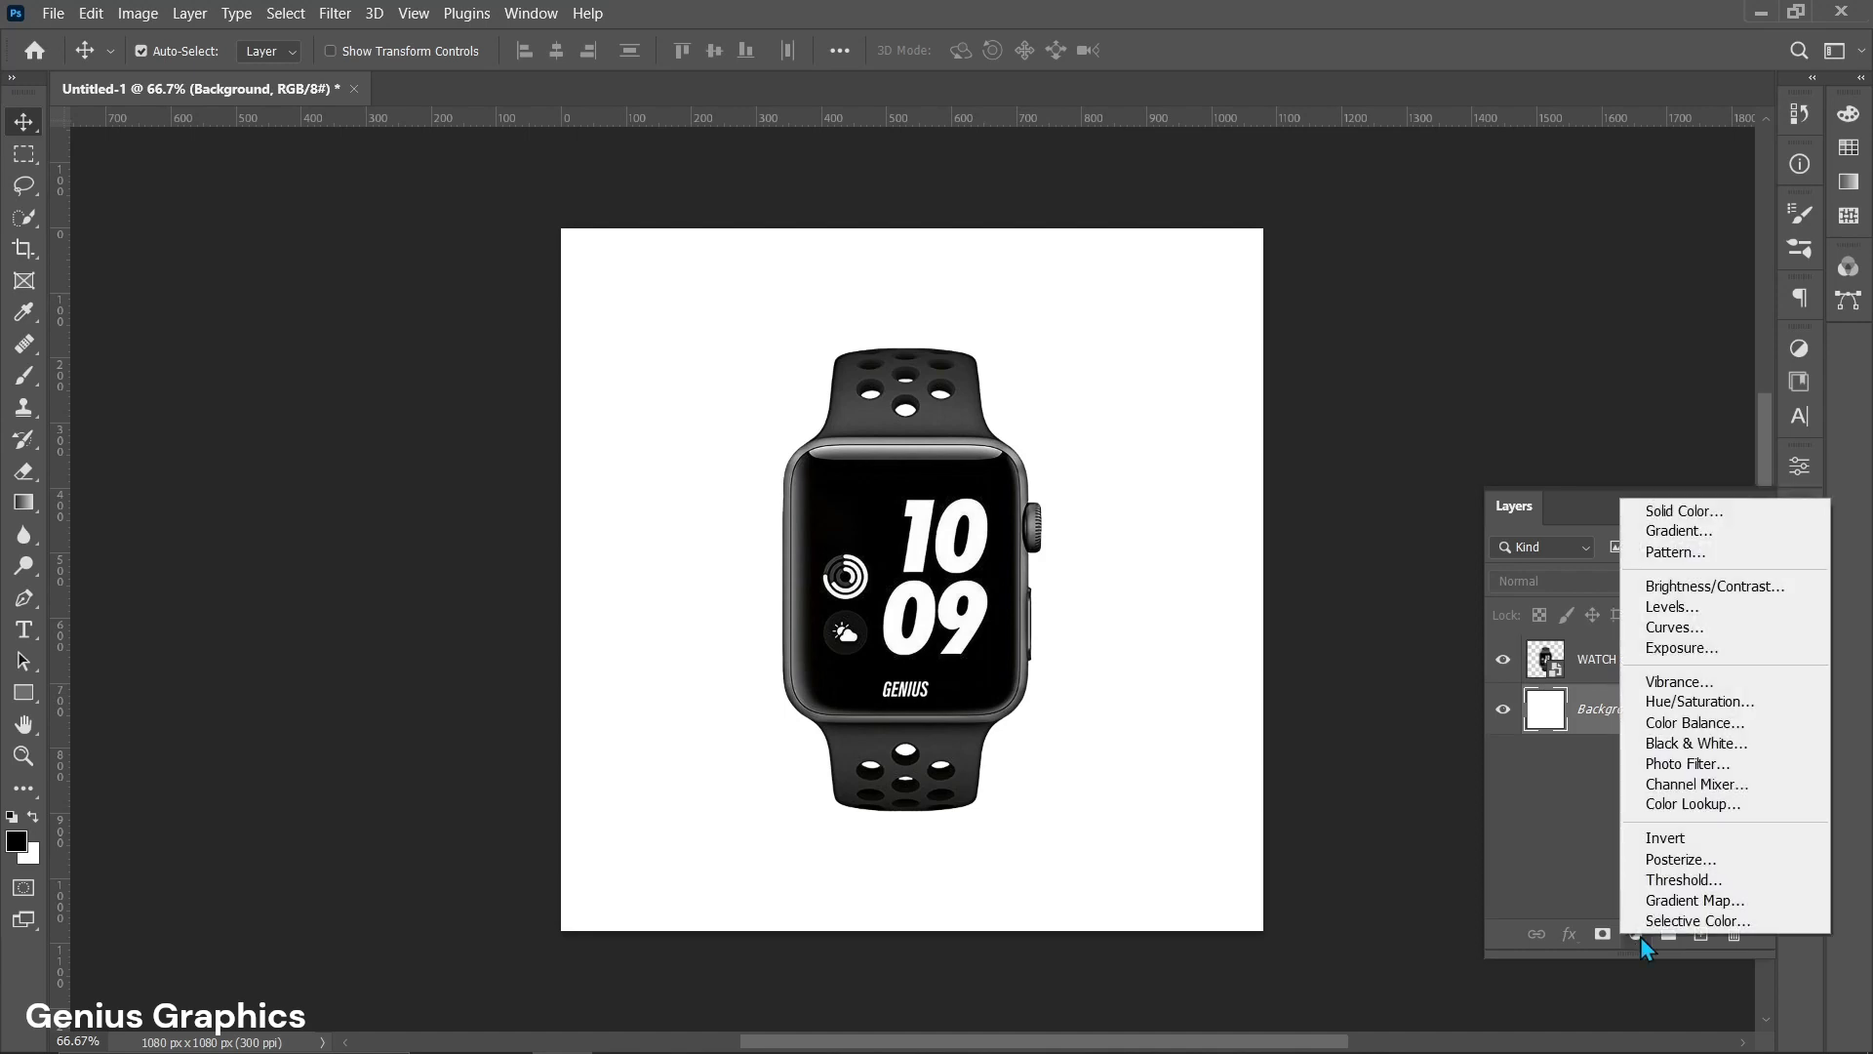
left_click(1699, 533)
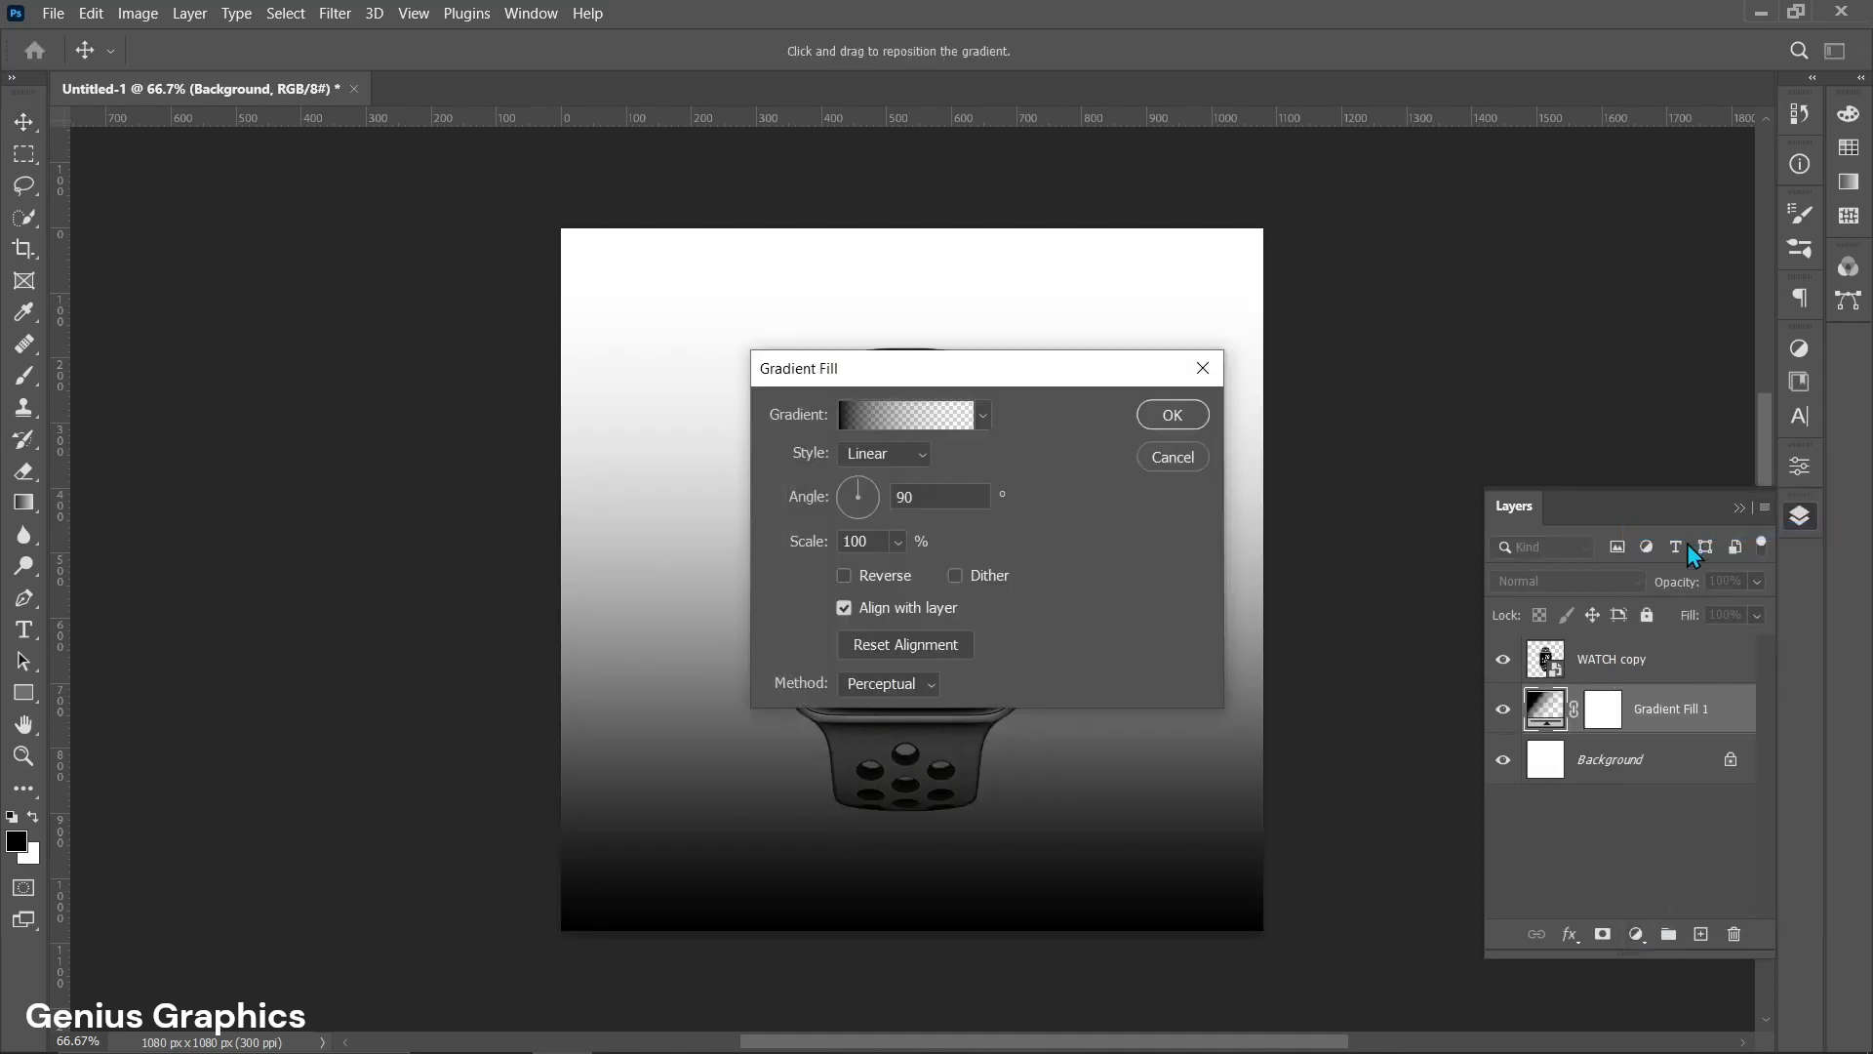
left_click(859, 415)
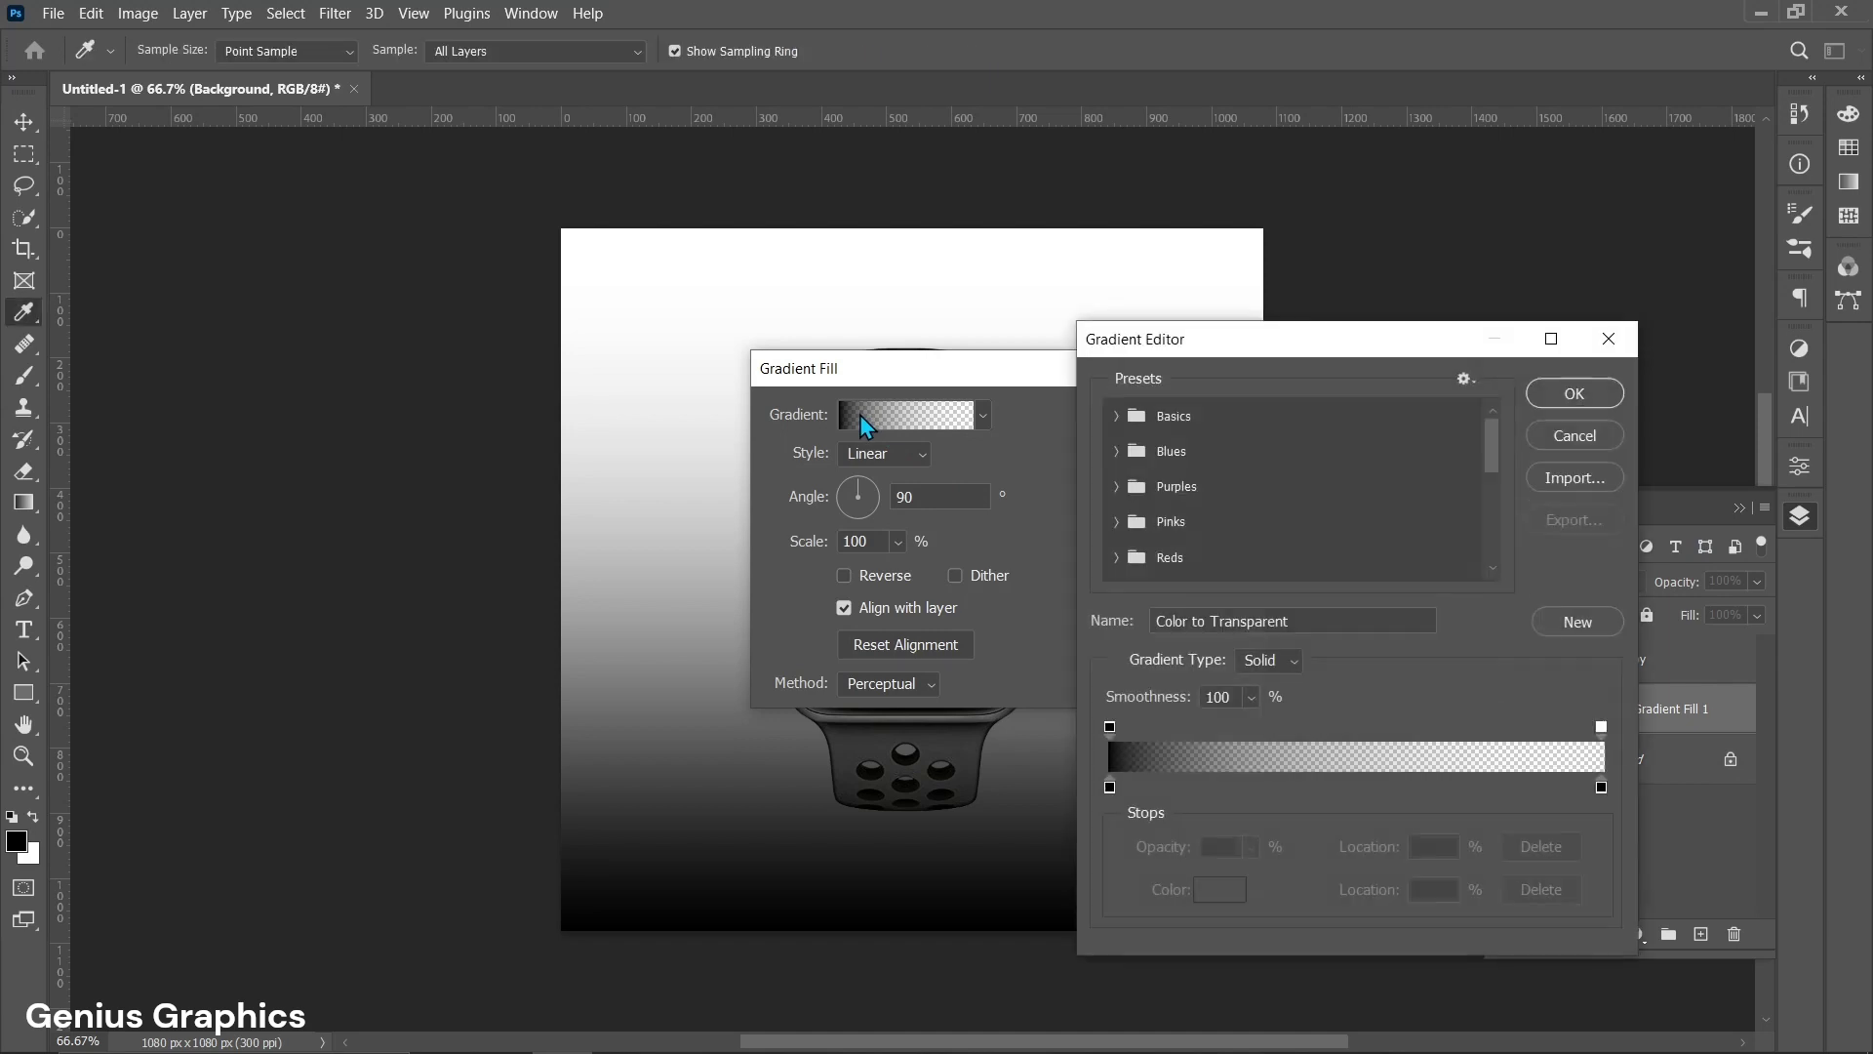
left_click(1118, 417)
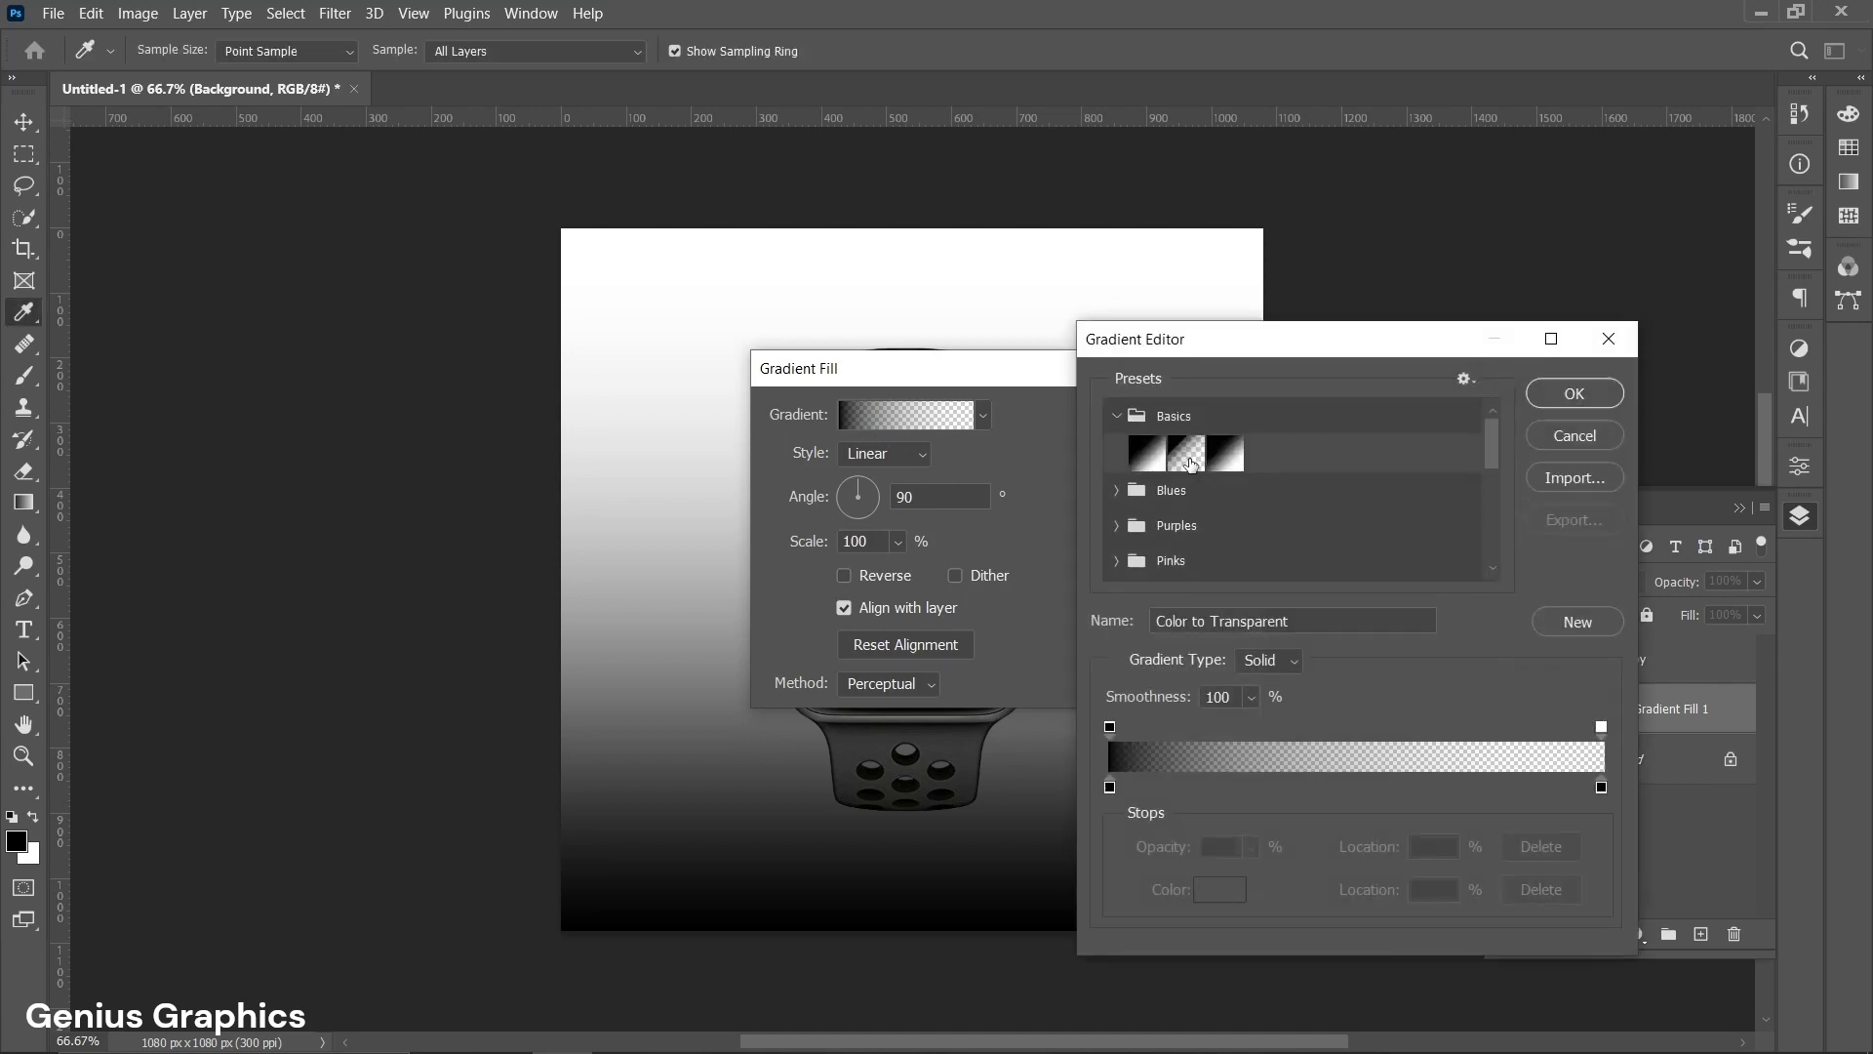
left_click(1118, 416)
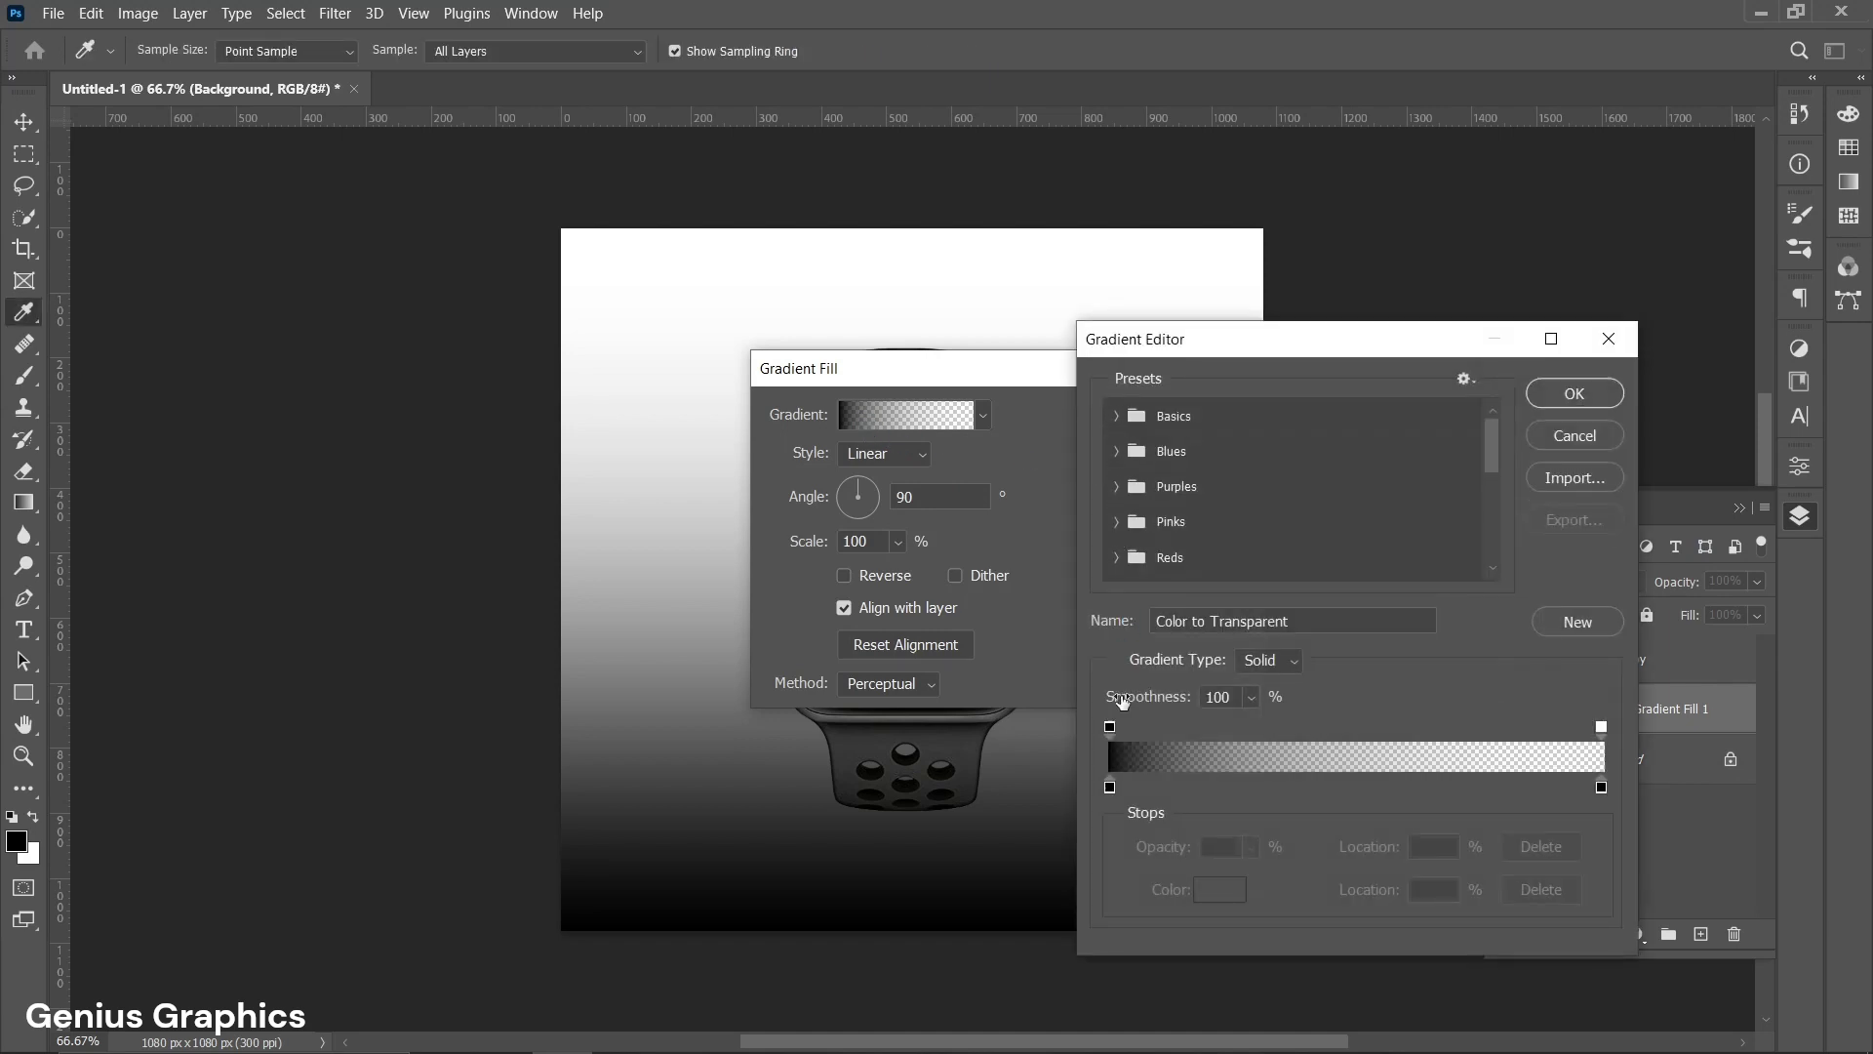
Set the left stop to grey #545454, fading to white top-to-bottom, and confirm the fill.
left_click(1112, 788)
left_click(1221, 889)
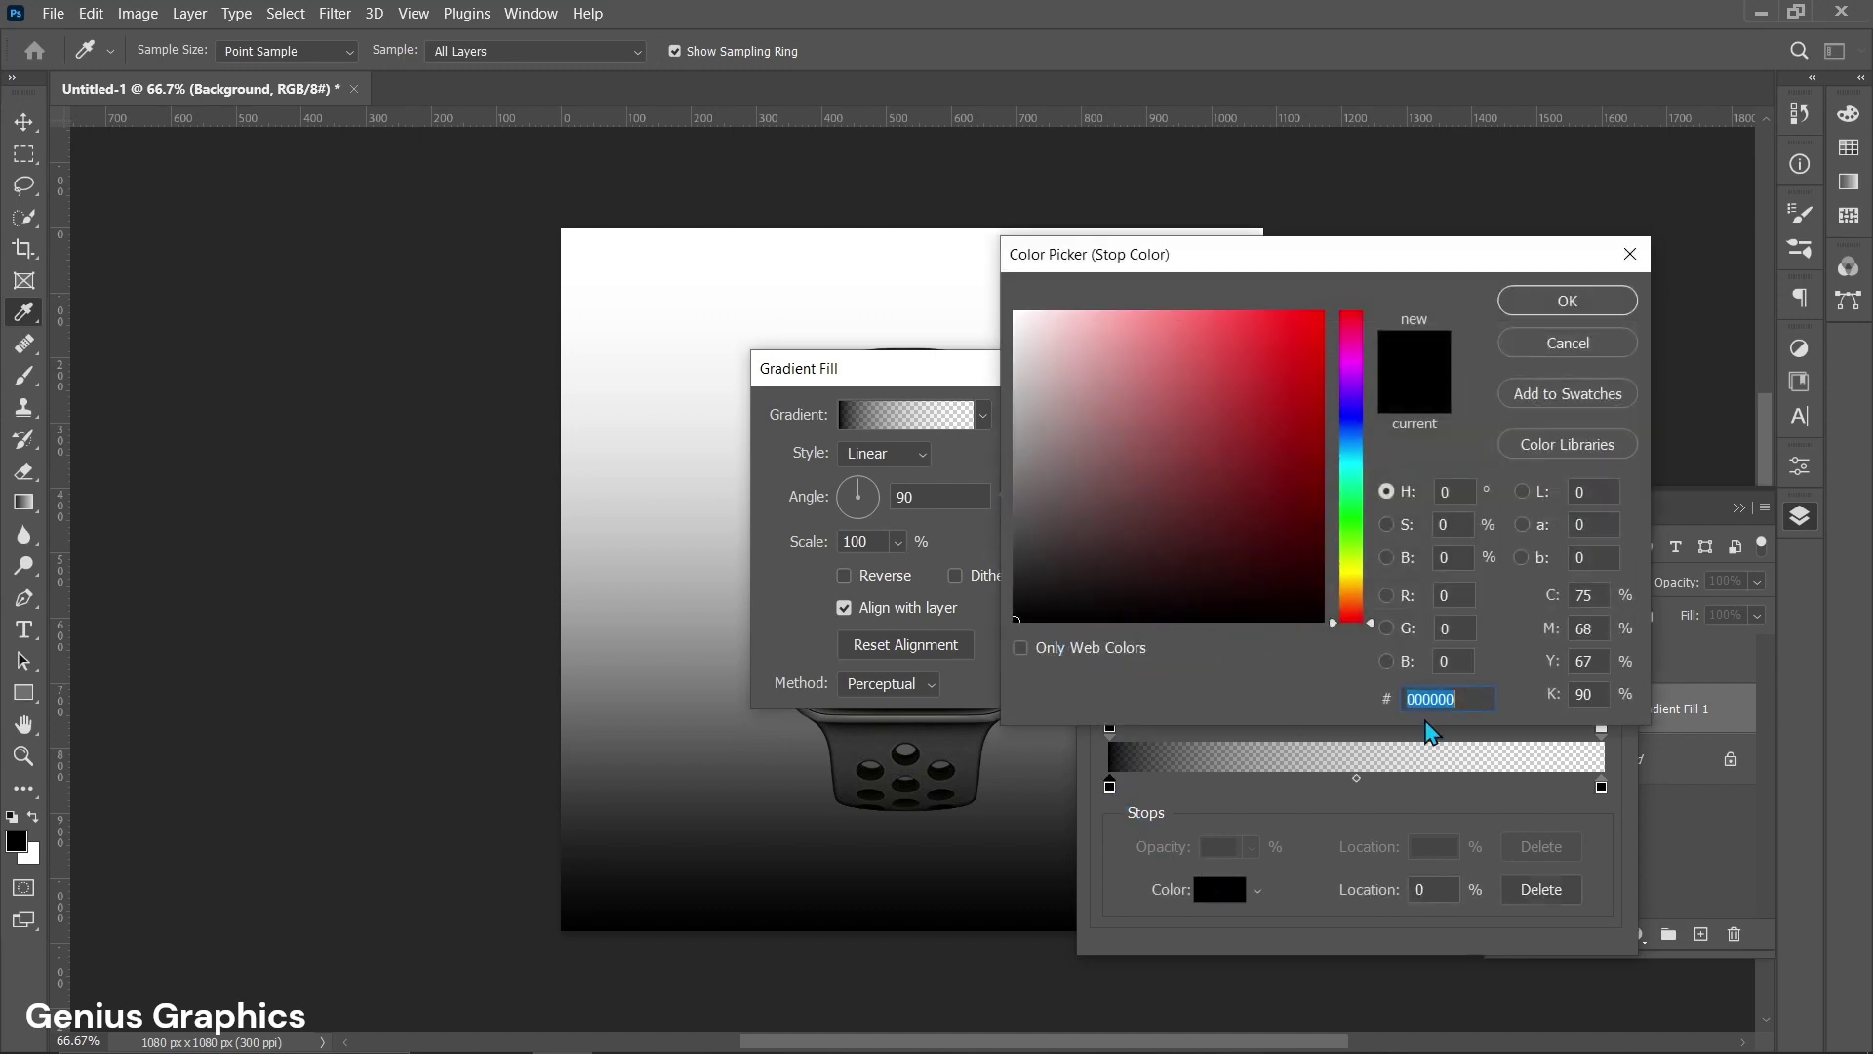
type("545454")
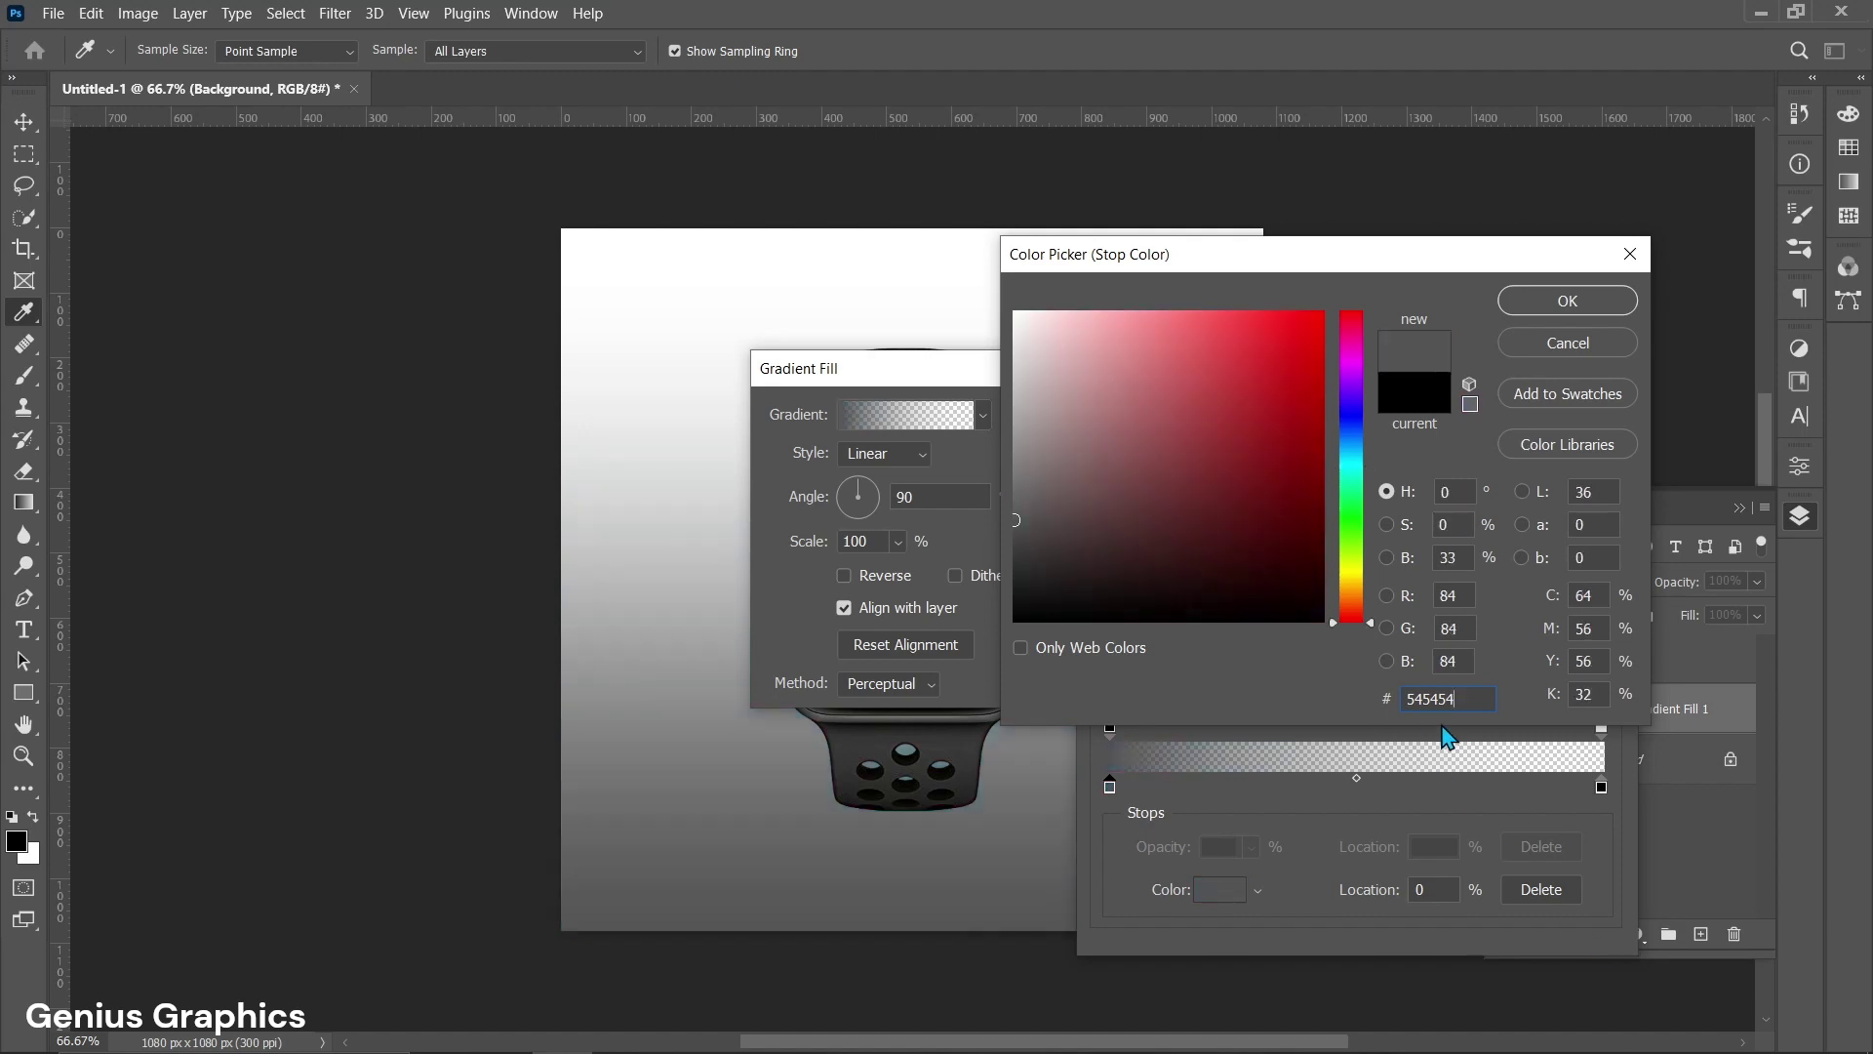
left_click(1568, 303)
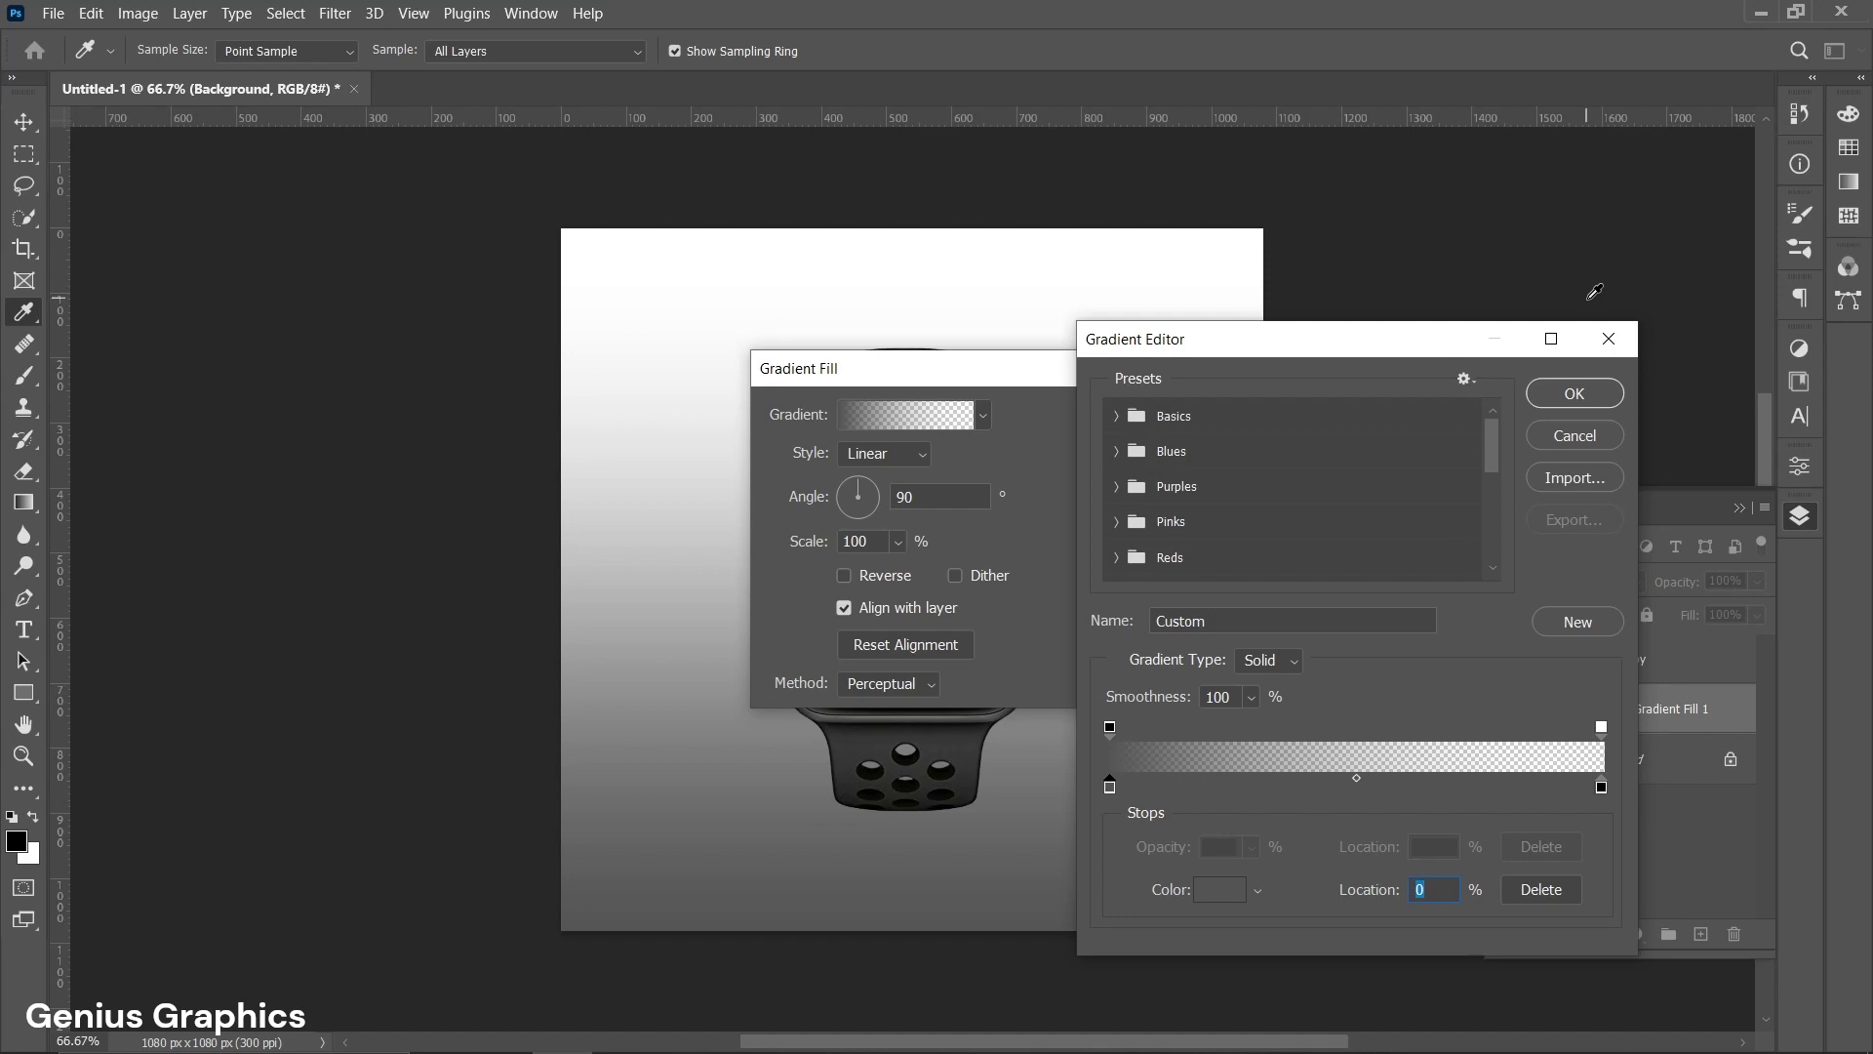
left_click(1574, 393)
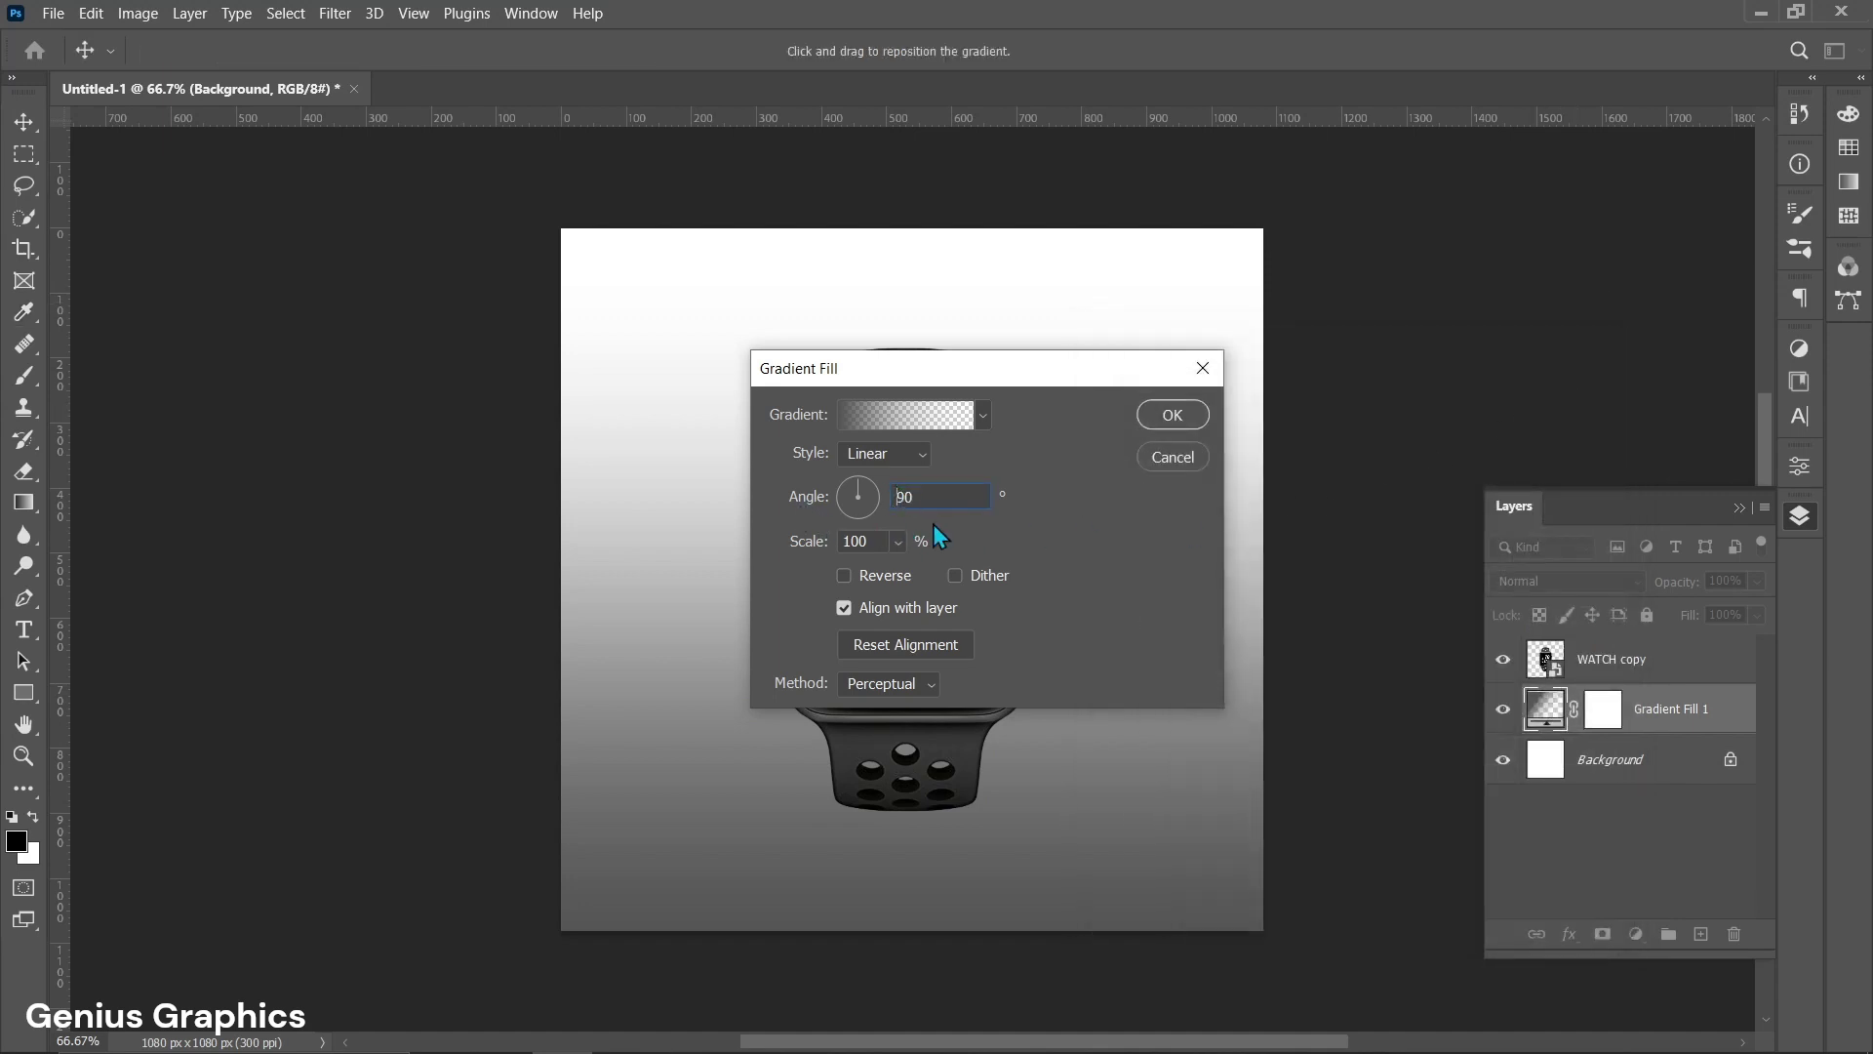
type("-")
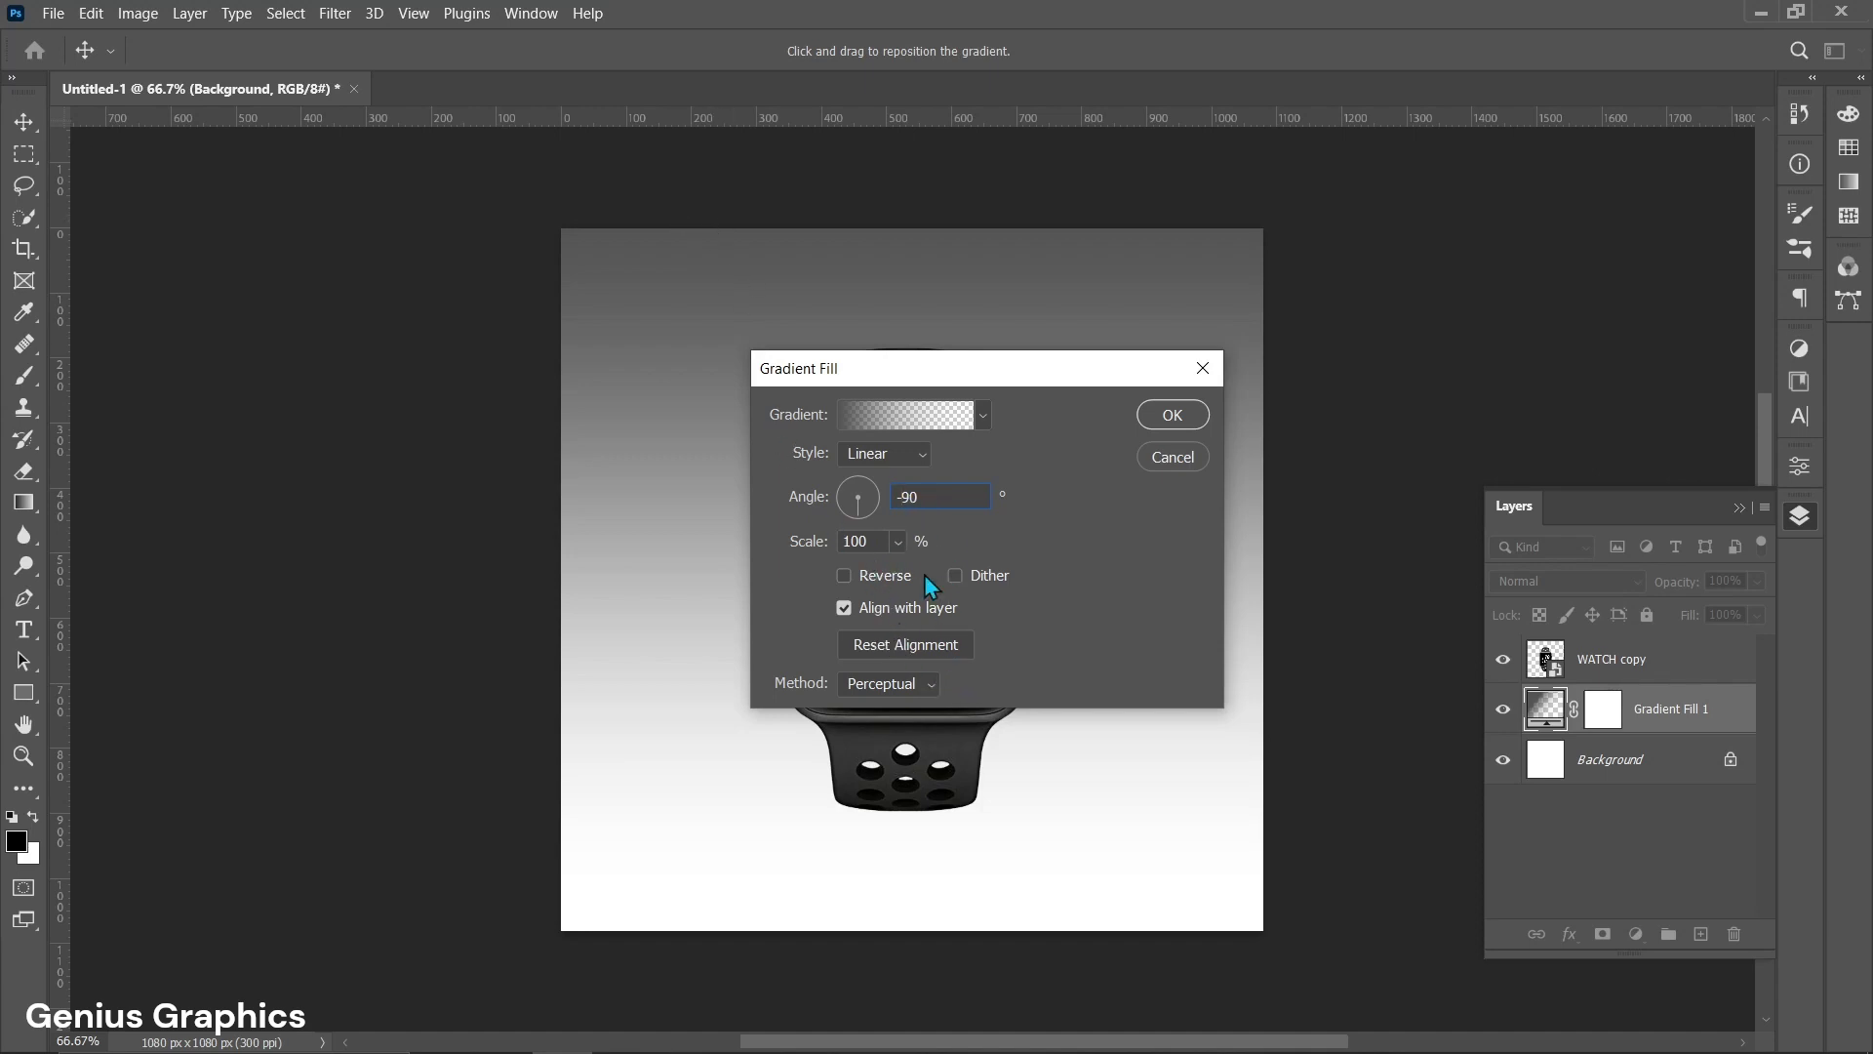
left_click(1169, 419)
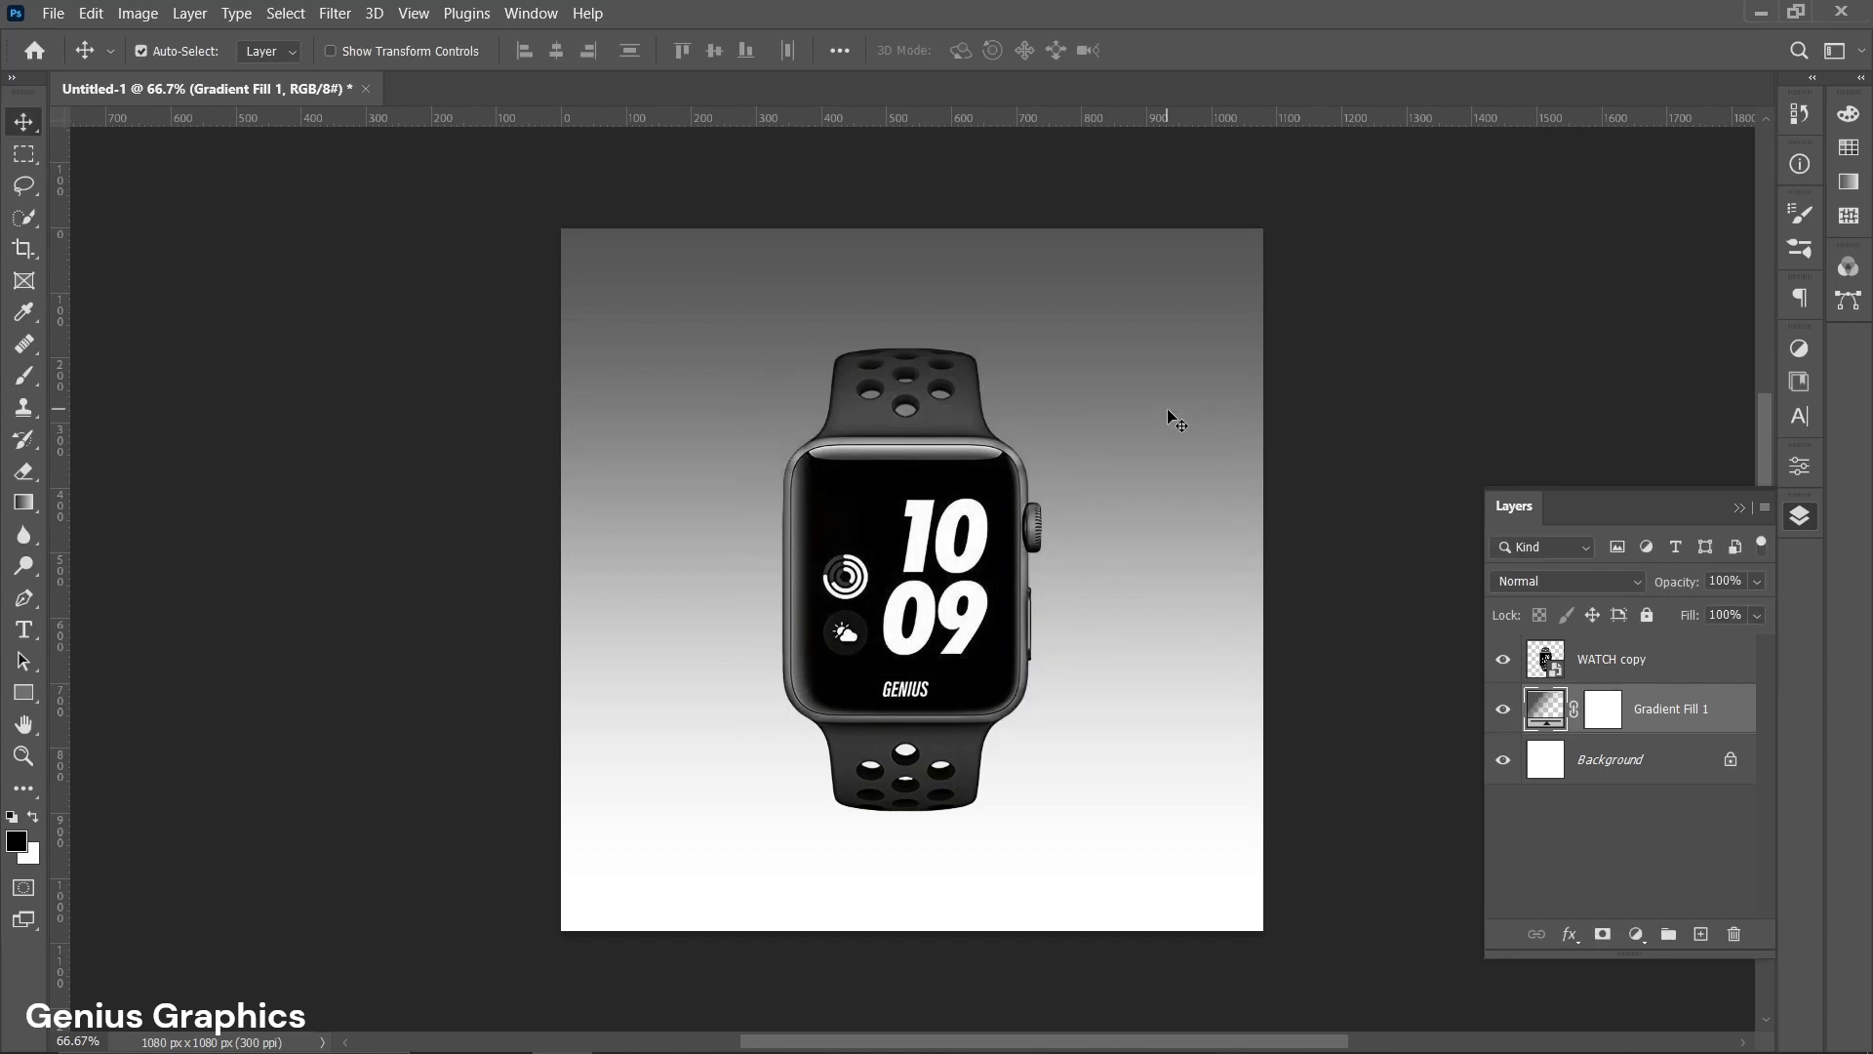
Duplicate WATCH copy, move it below the original and clip it to Gradient Fill 1.
left_click(1627, 668)
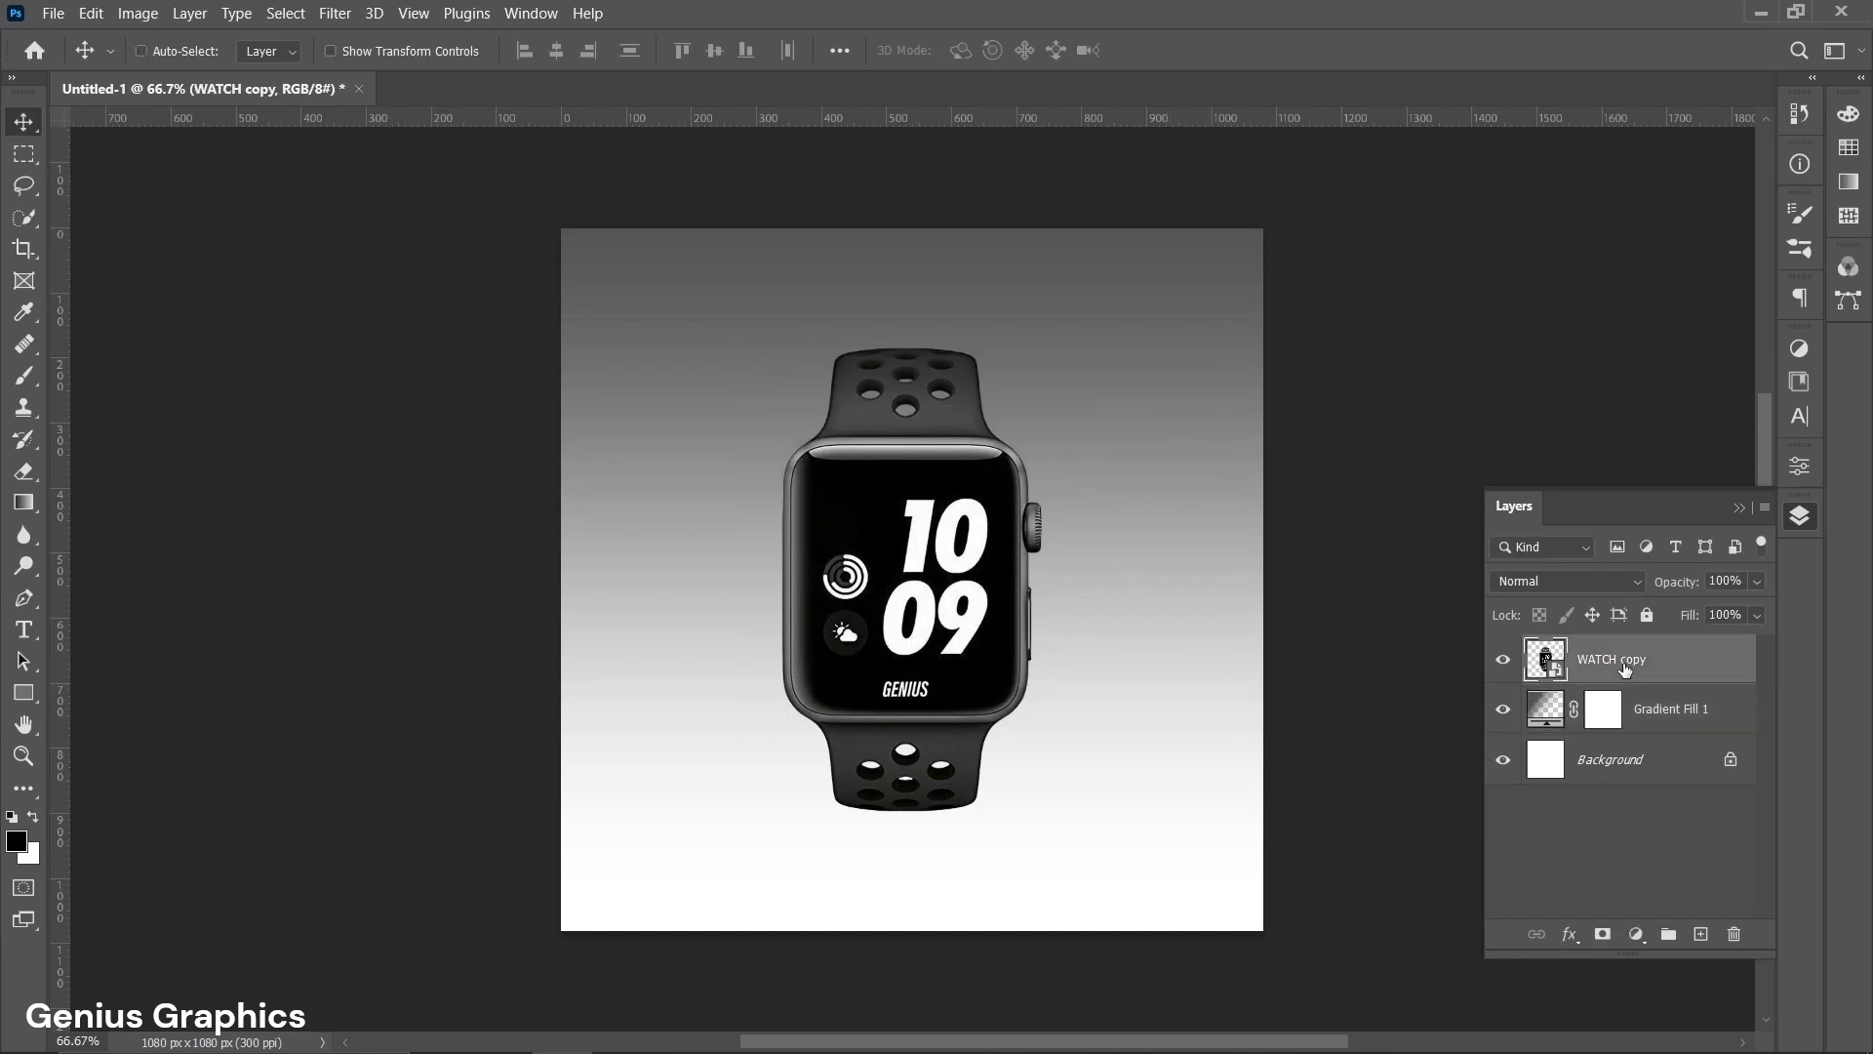
key("ctrl+j")
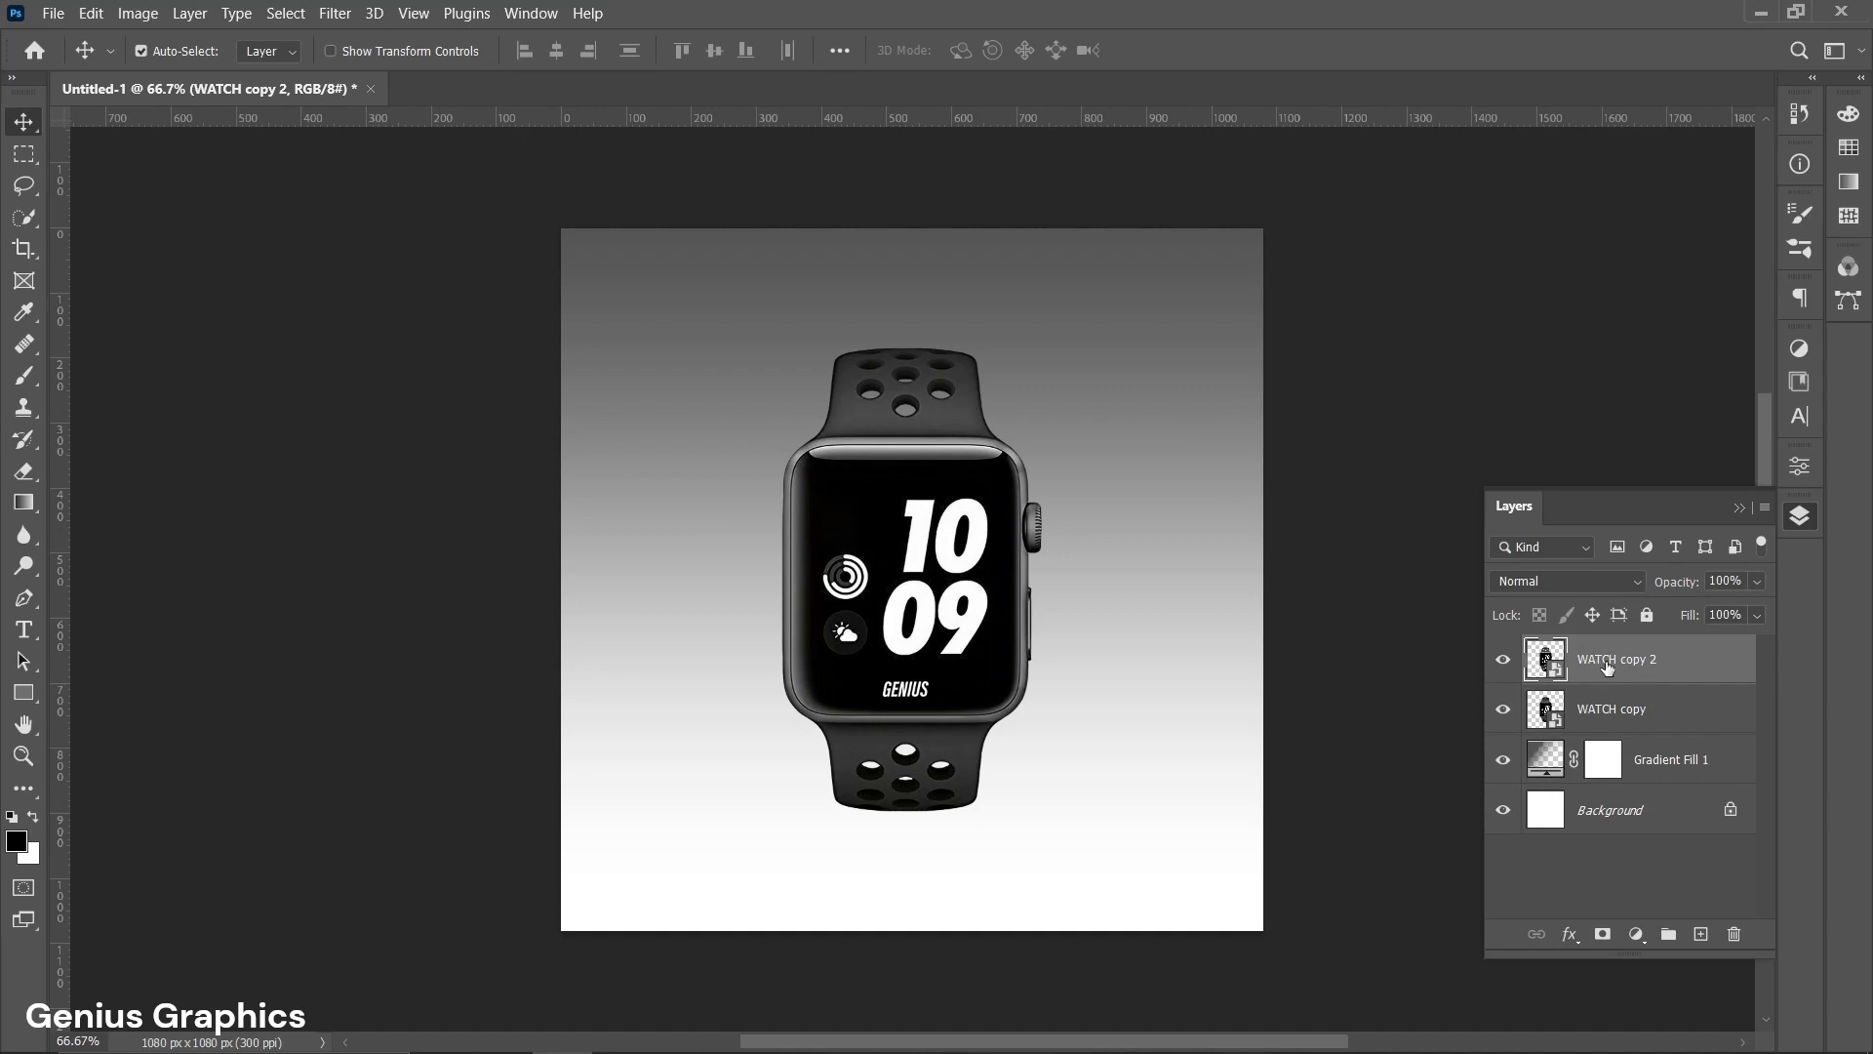
left_click_drag(1608, 668, 1616, 736)
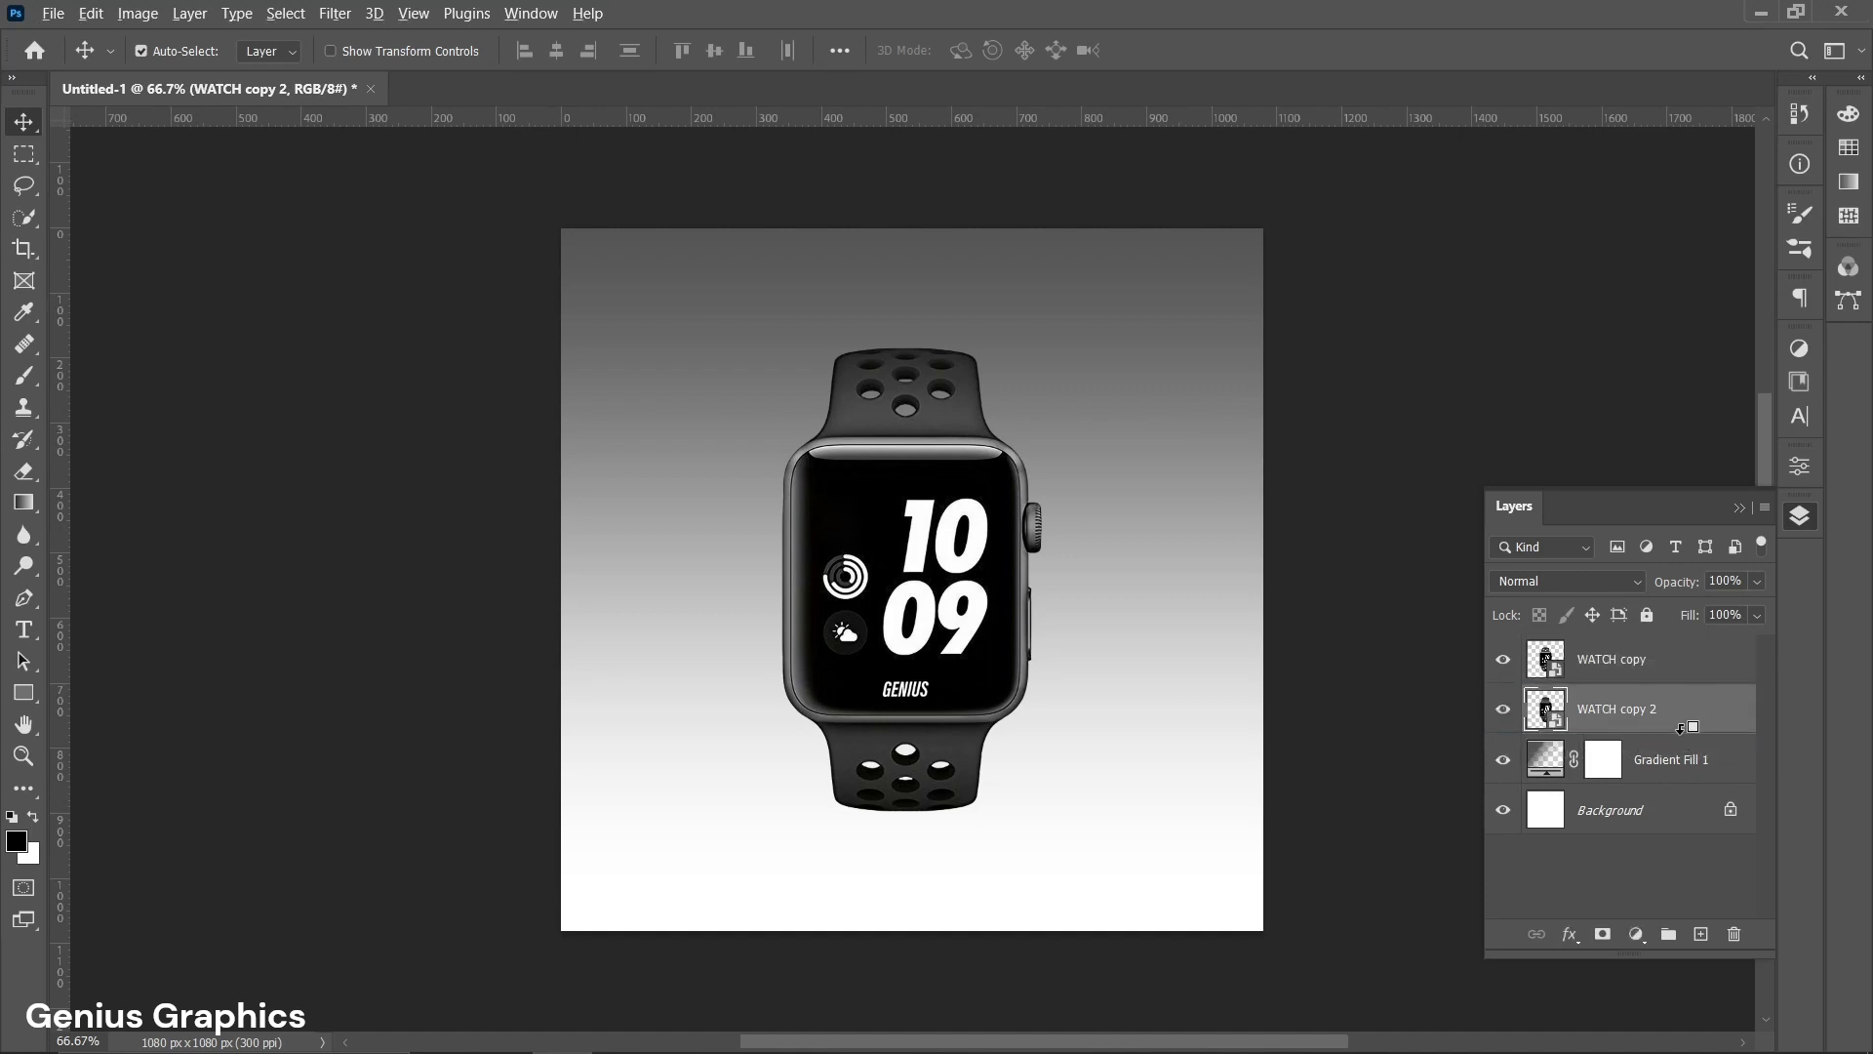
left_click(1693, 735, "alt")
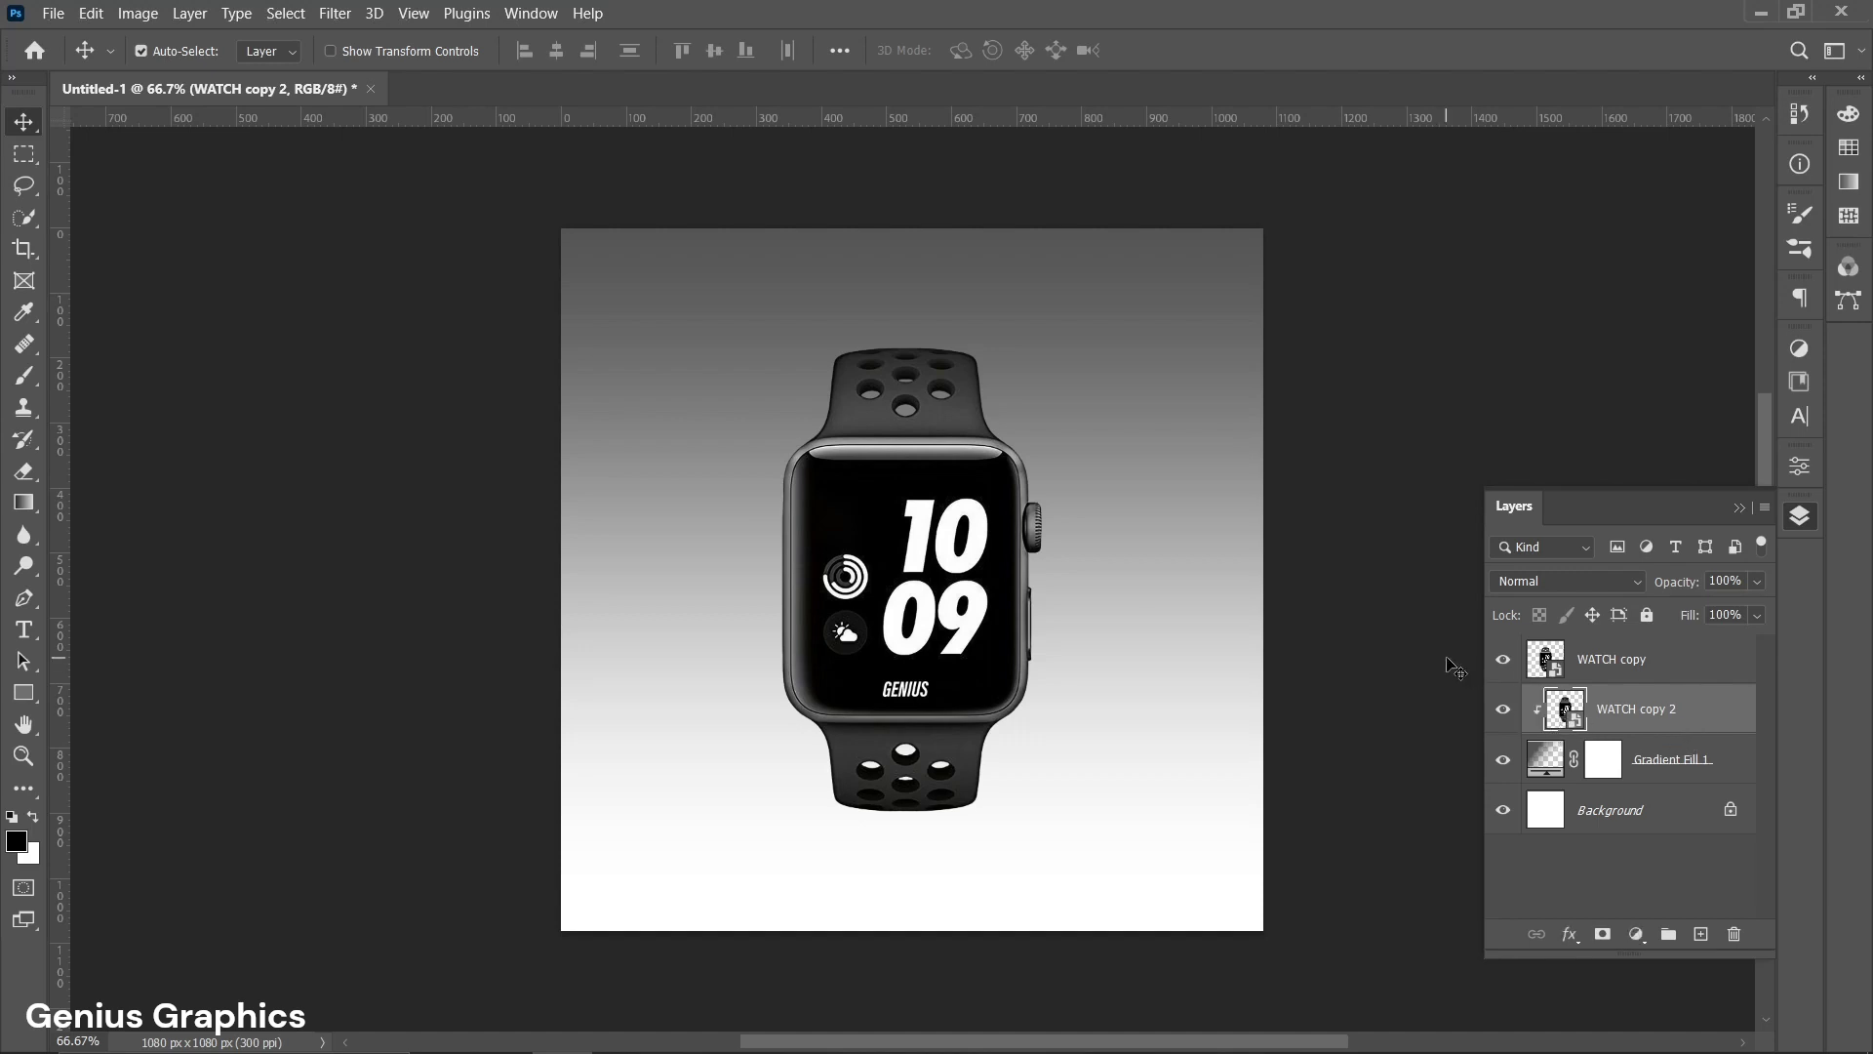
Transform the duplicate watch: rotate 45°, enlarge it and position it toward the upper left.
key("ctrl+t")
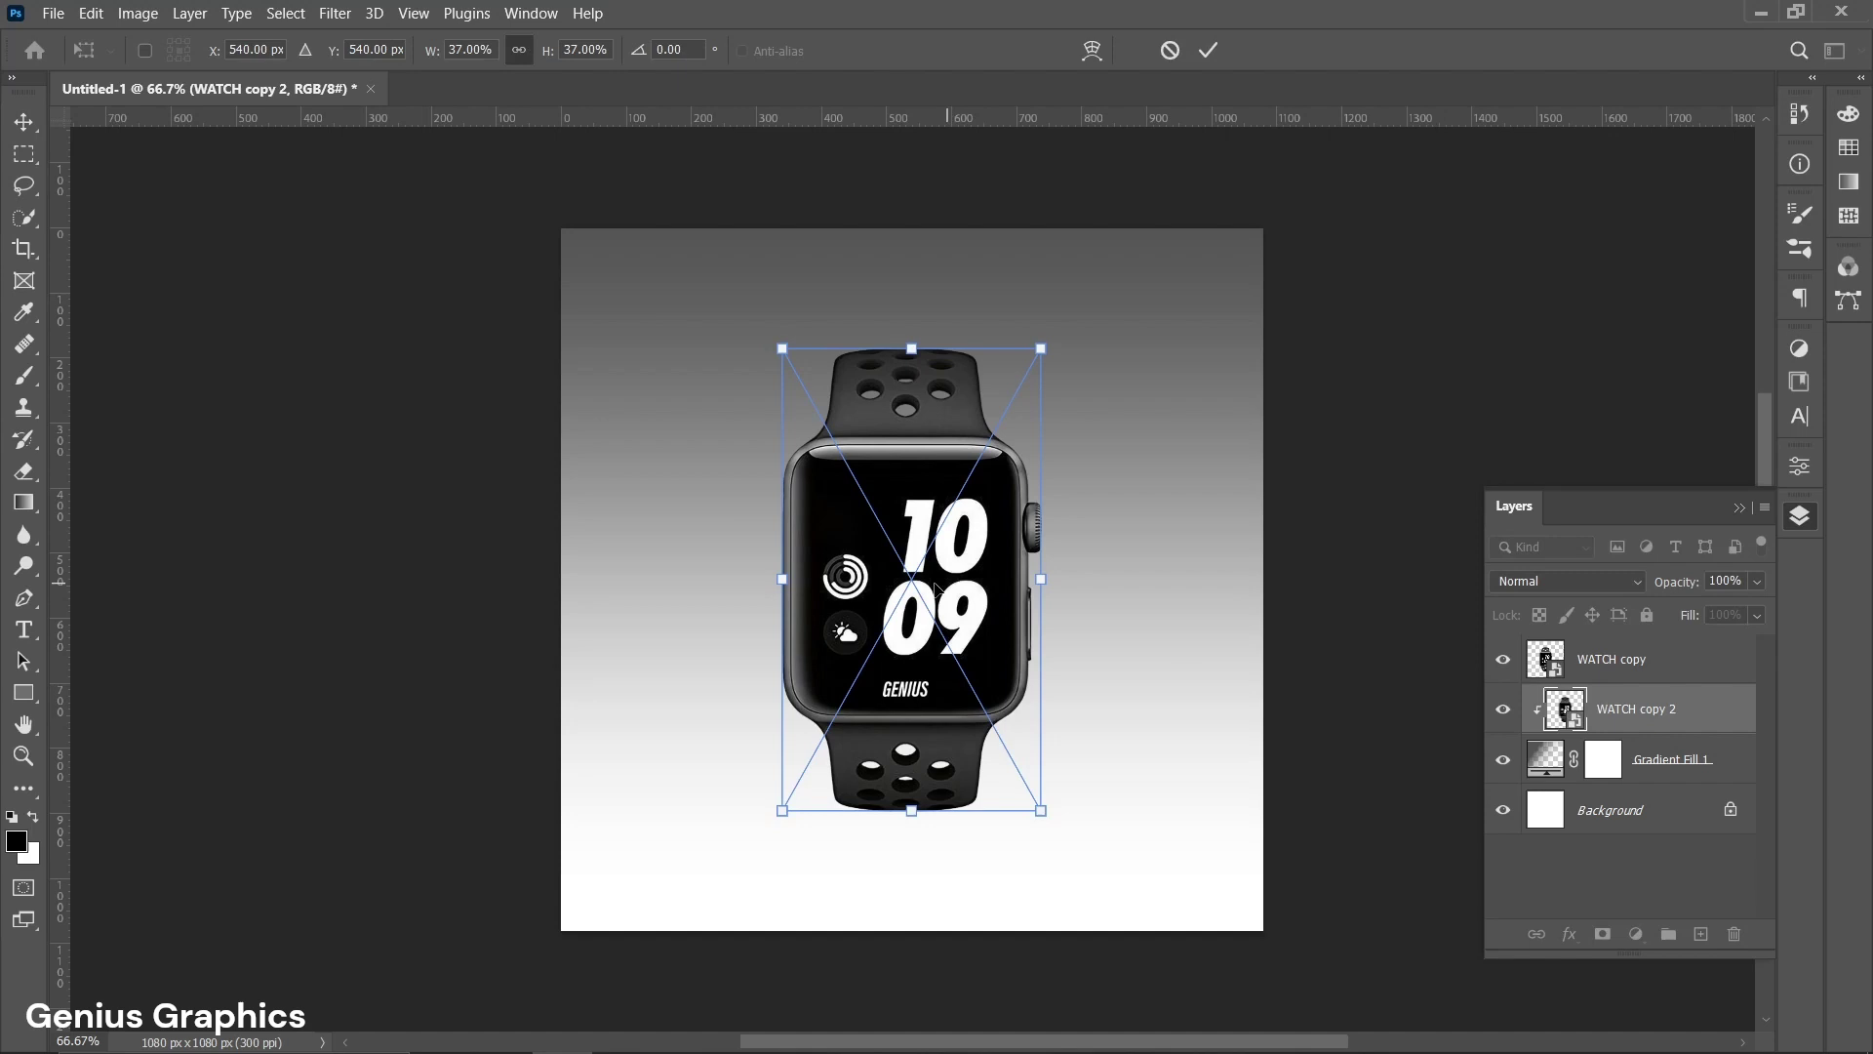
left_click_drag(911, 583, 705, 482)
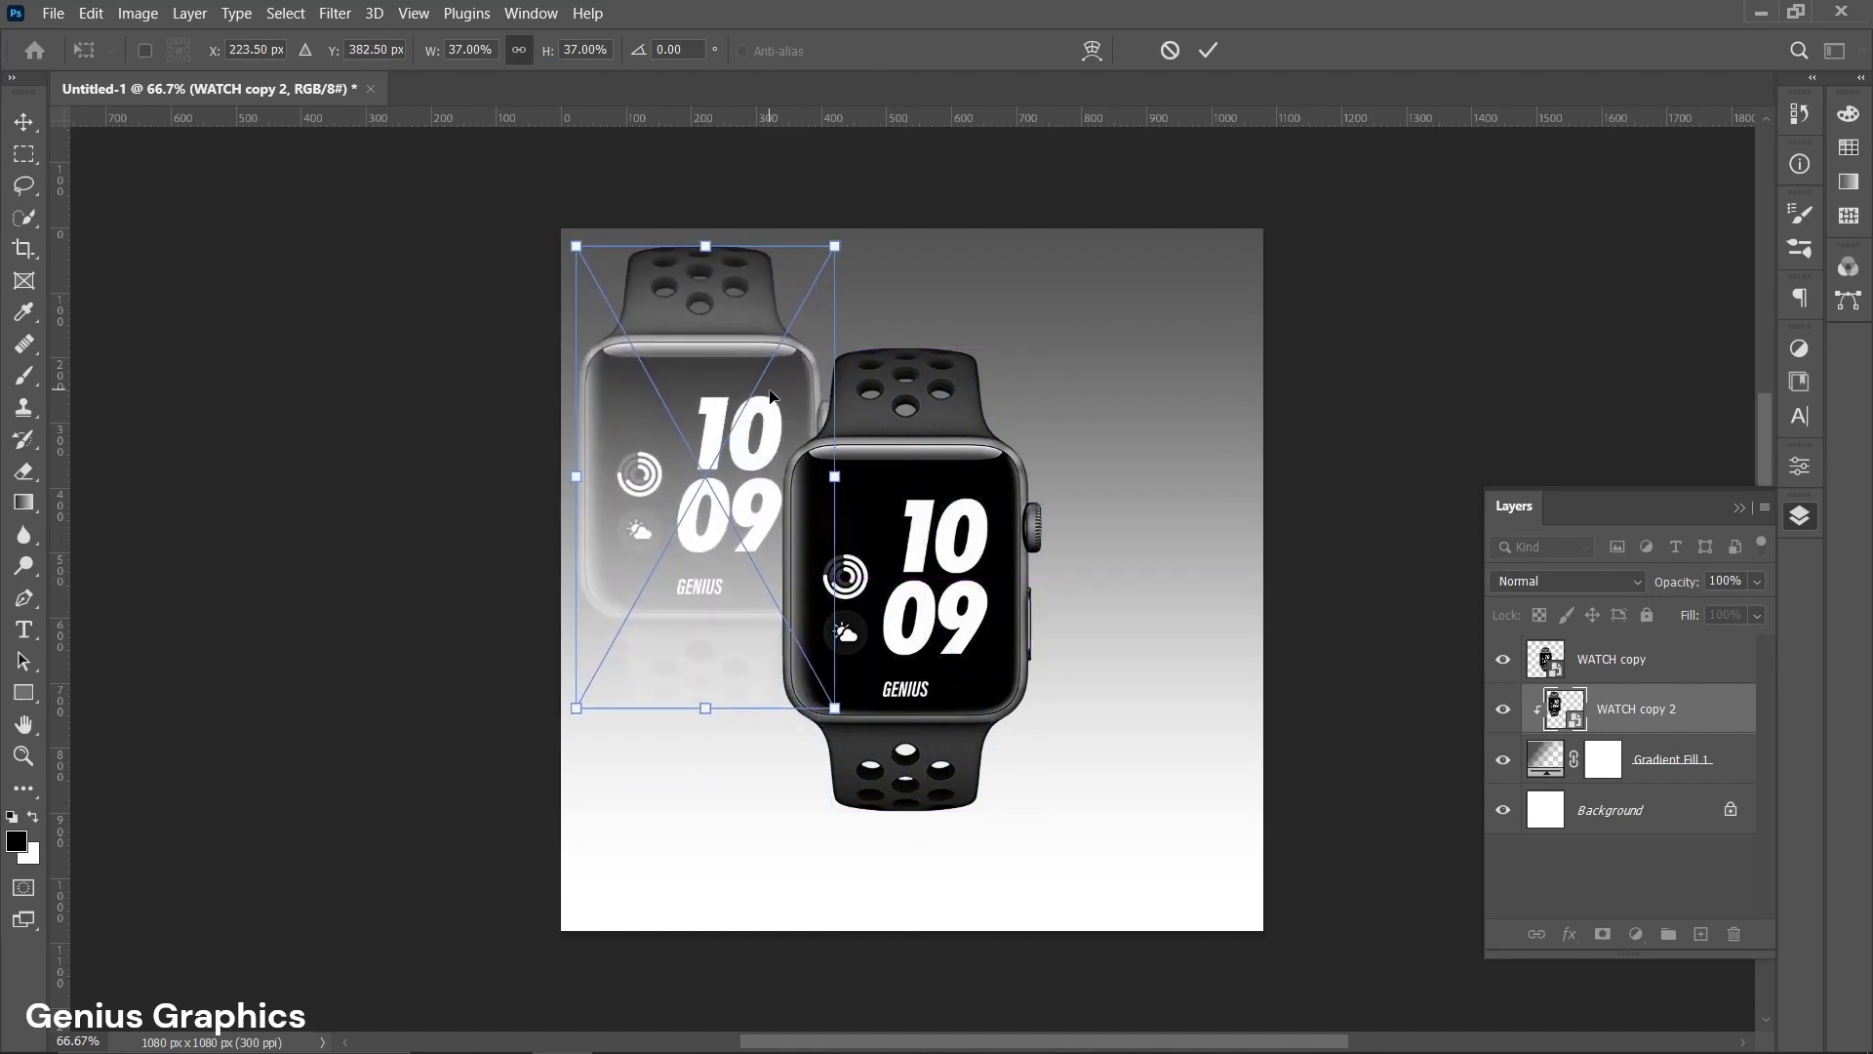
left_click(669, 50)
type("45")
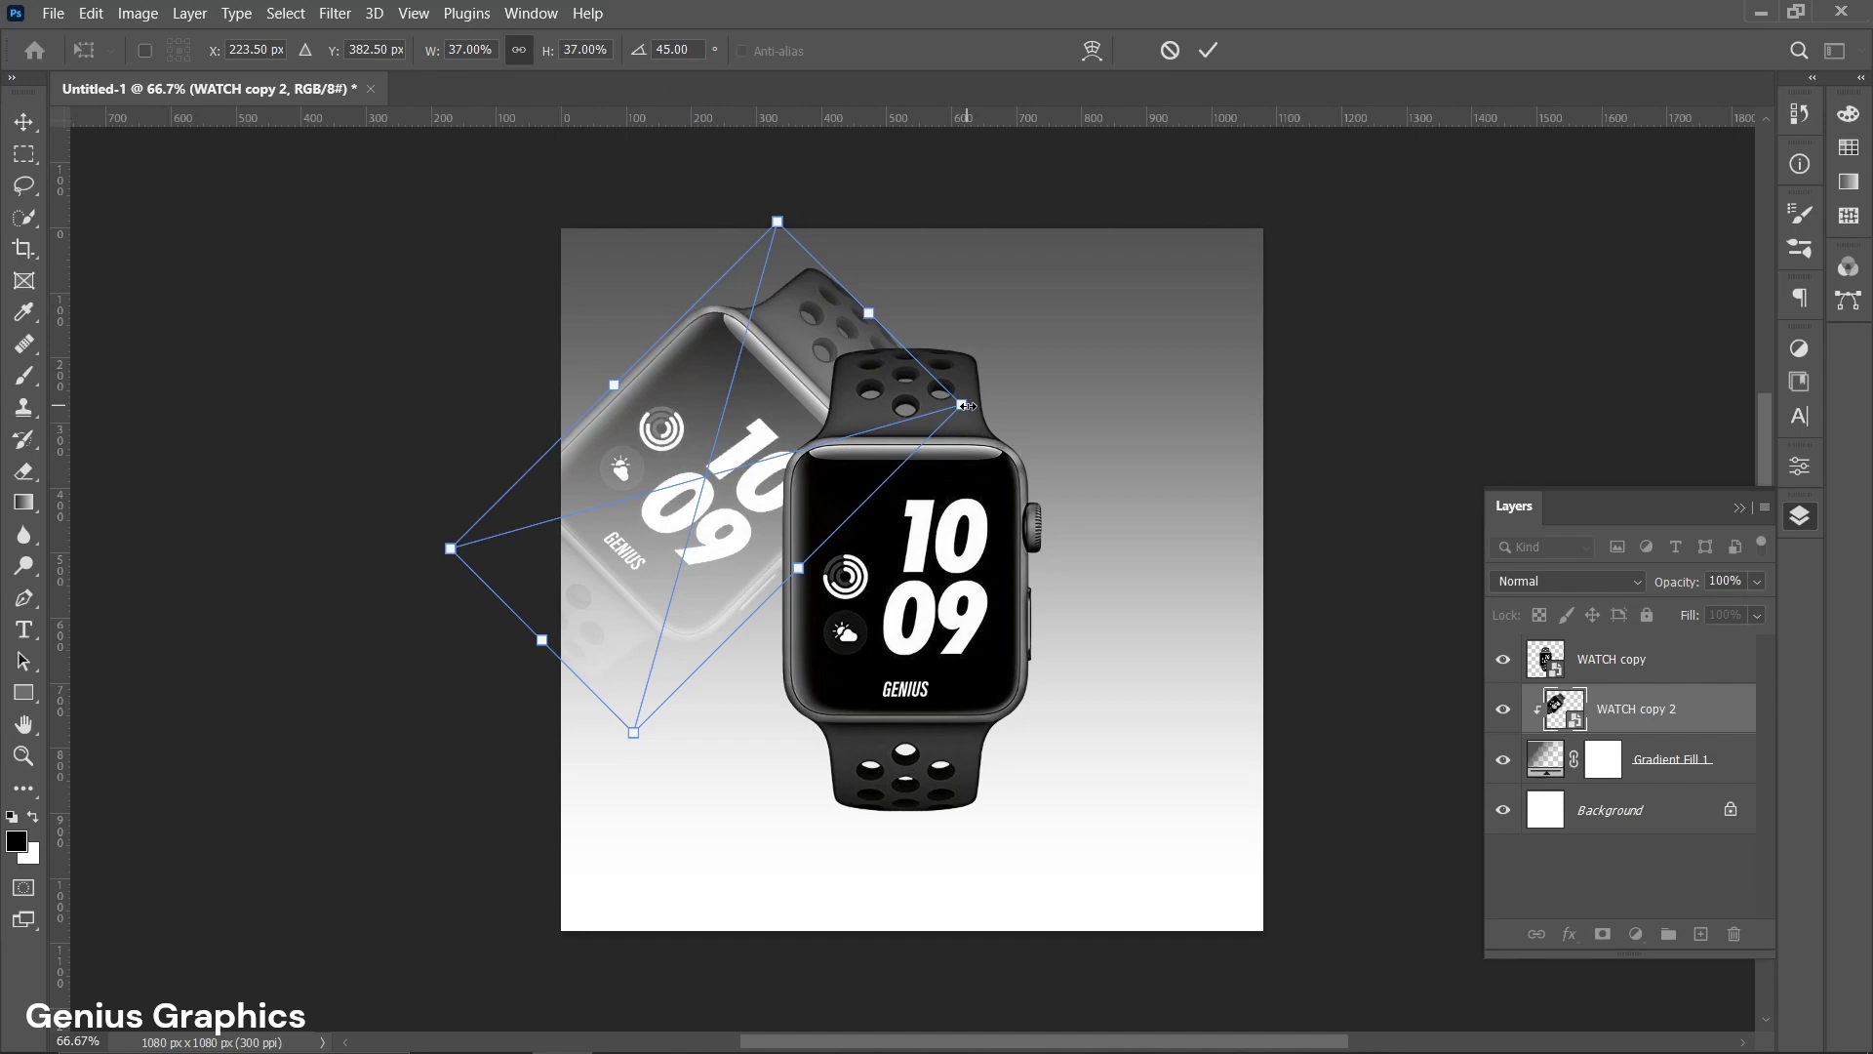
left_click_drag(961, 403, 1010, 386)
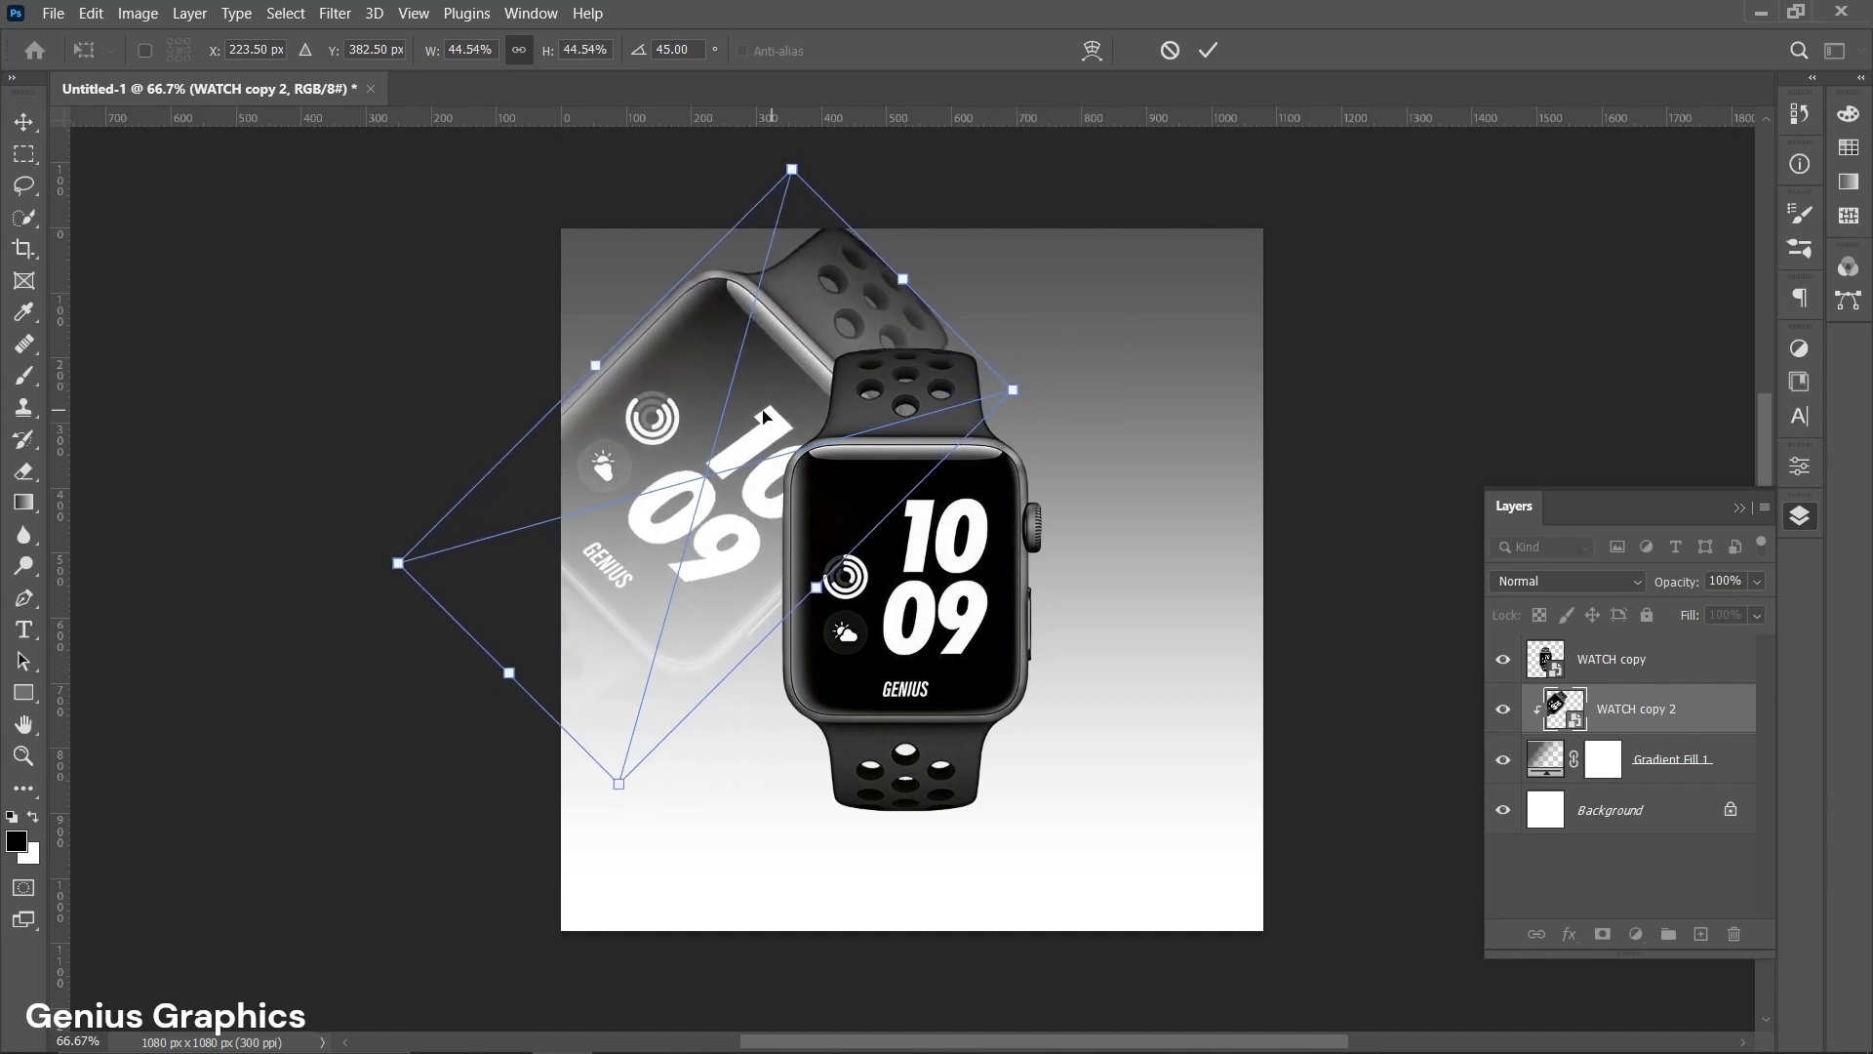
left_click_drag(733, 404, 813, 413)
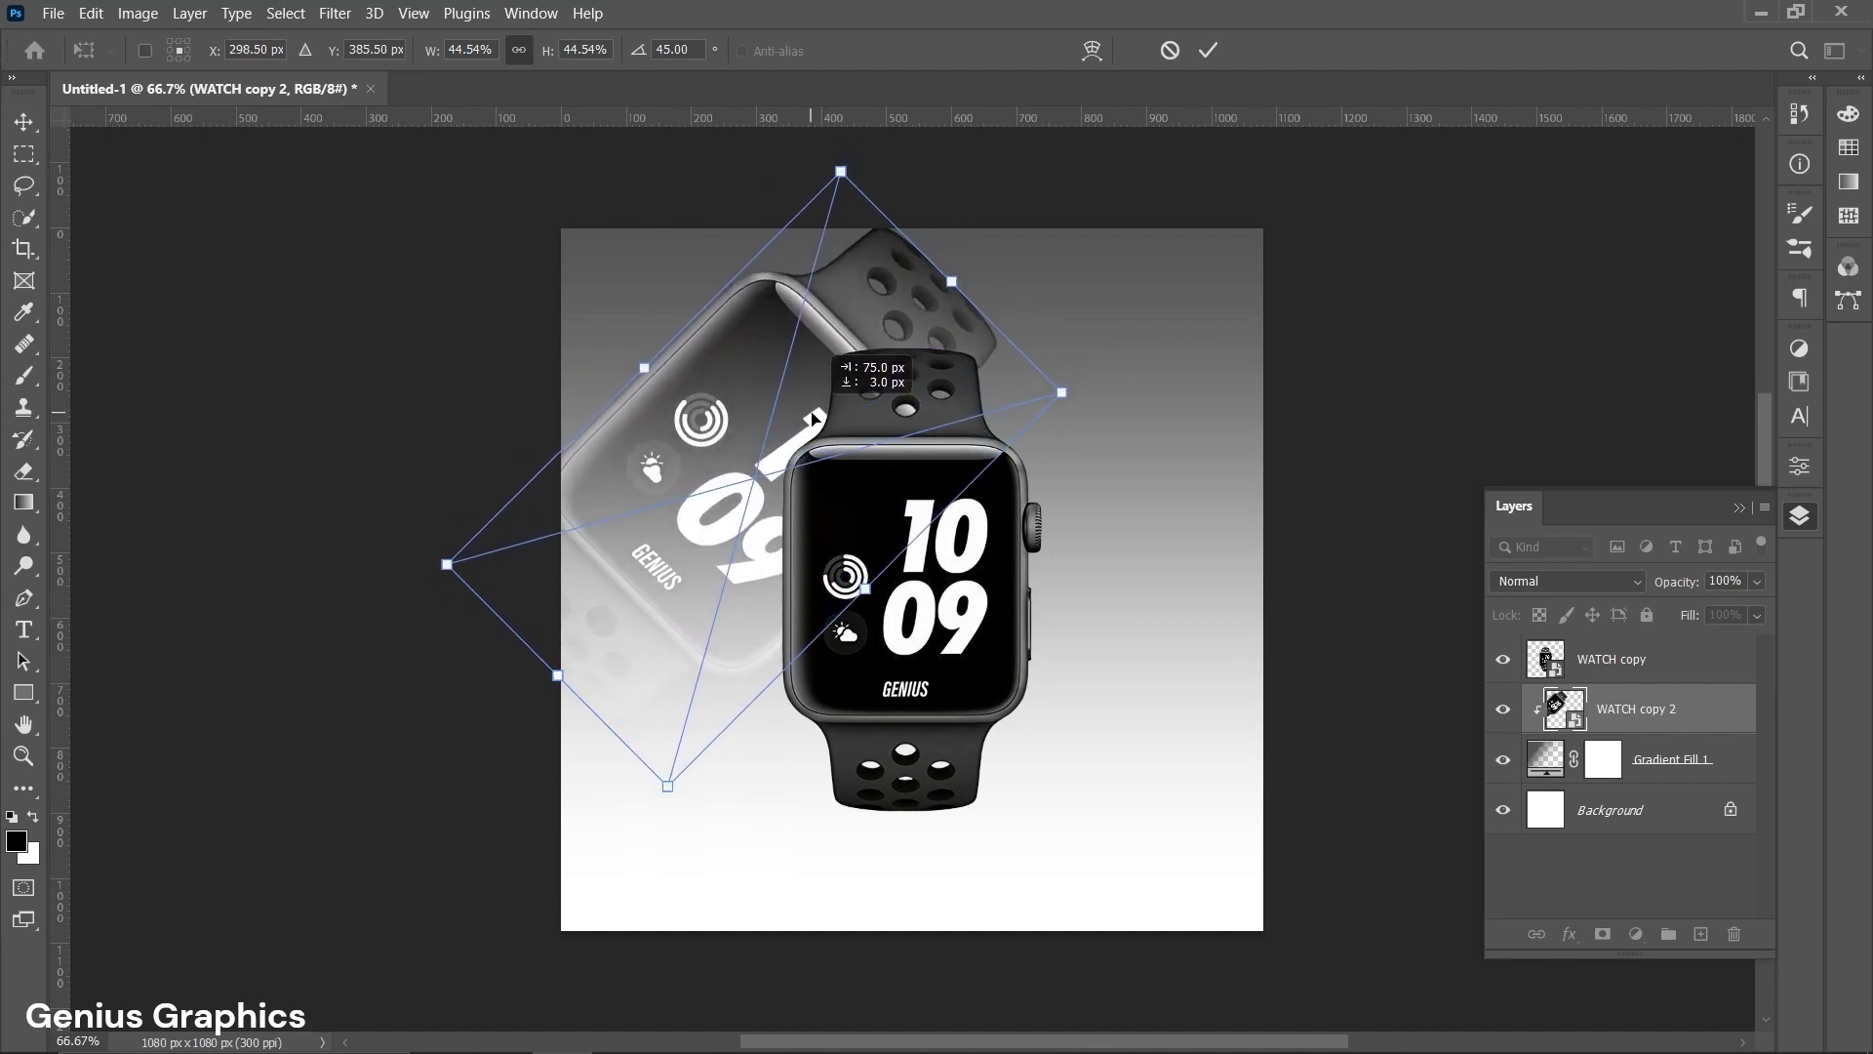
left_click_drag(815, 415, 815, 423)
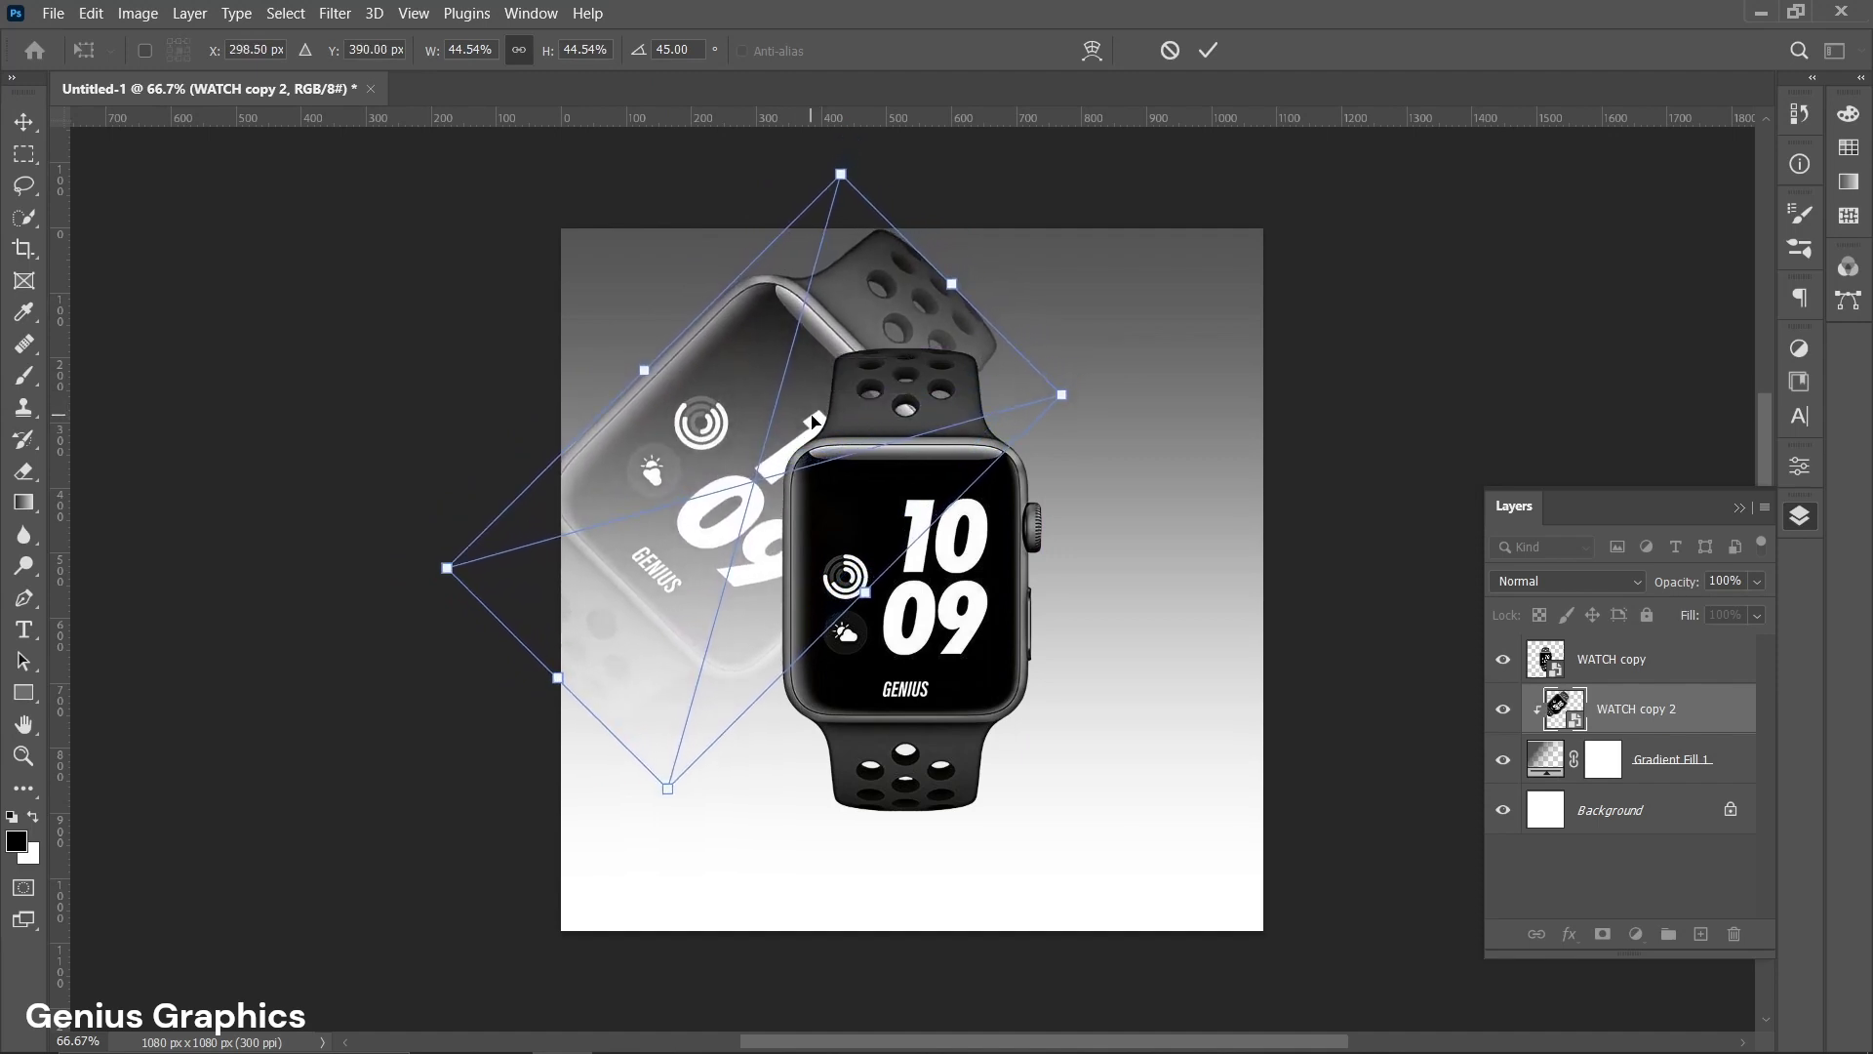
left_click(23, 123)
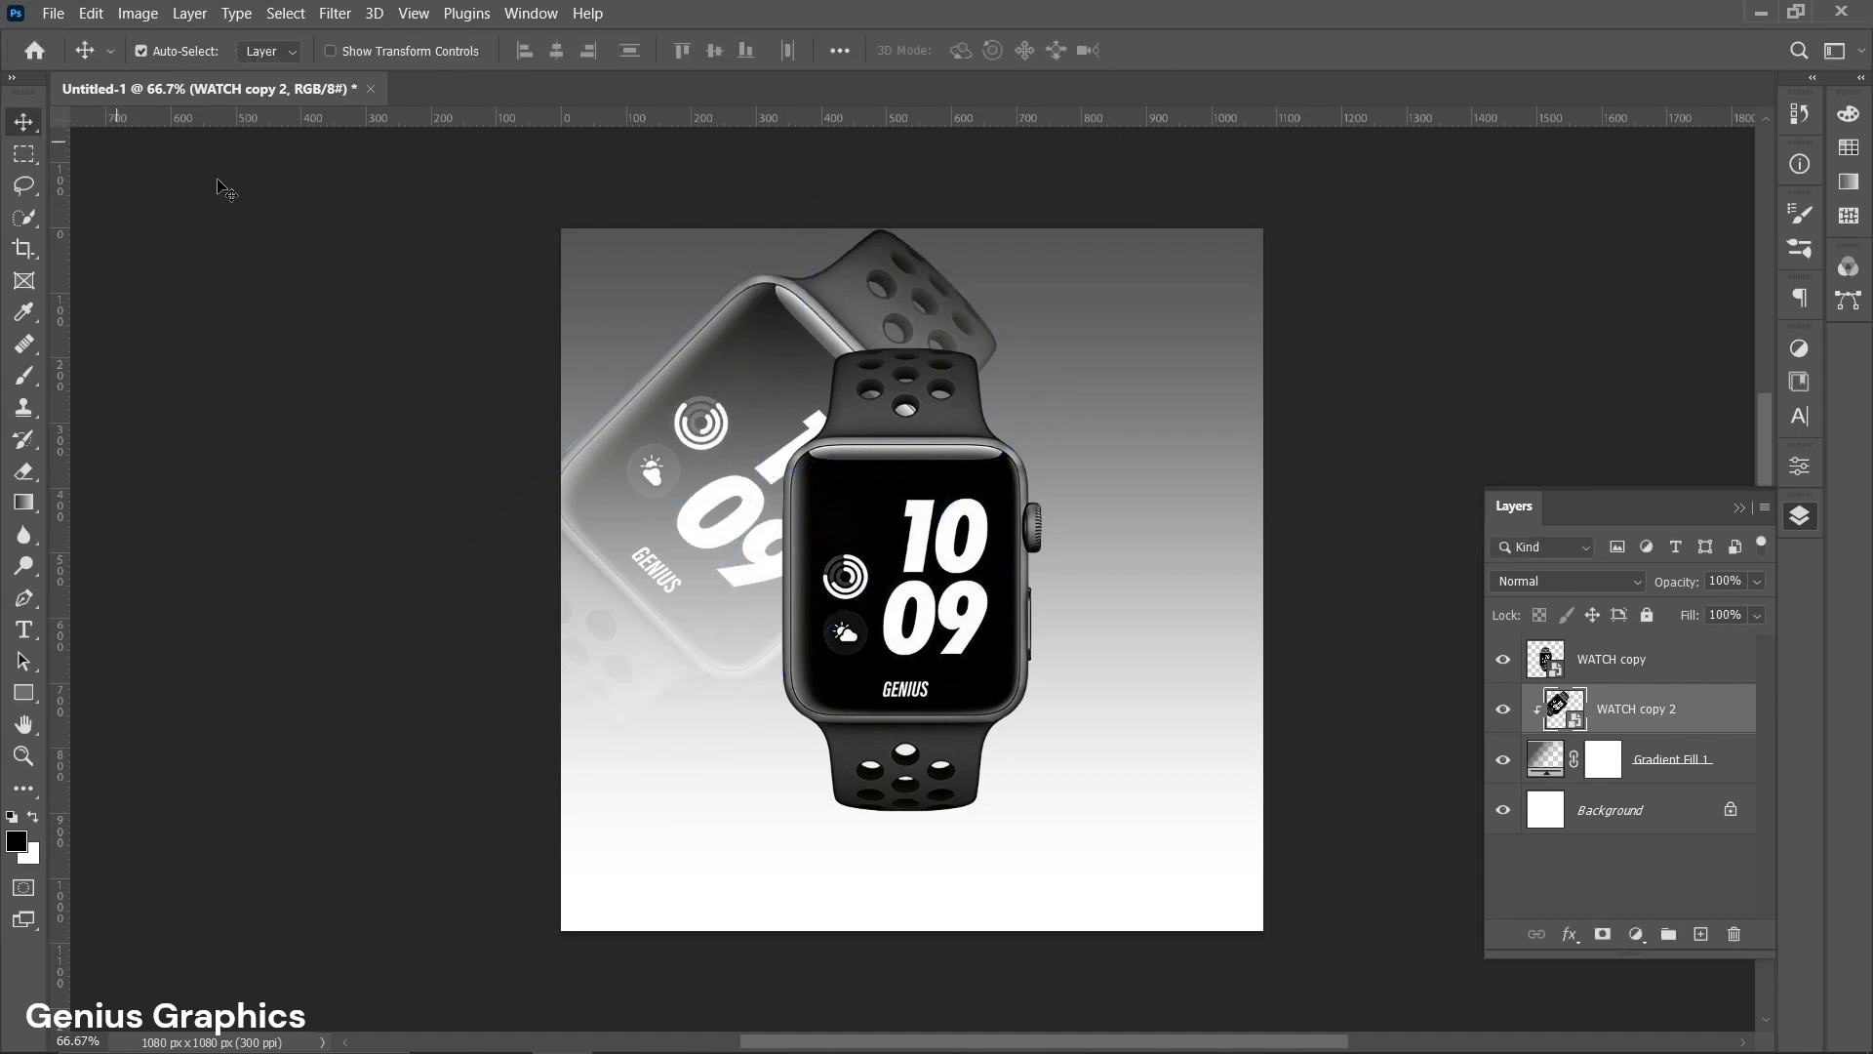
Group the faded watch with its gradient fill, duplicate Group 1 below the original and expand it.
left_click(1628, 752, "ctrl")
left_click(1667, 934)
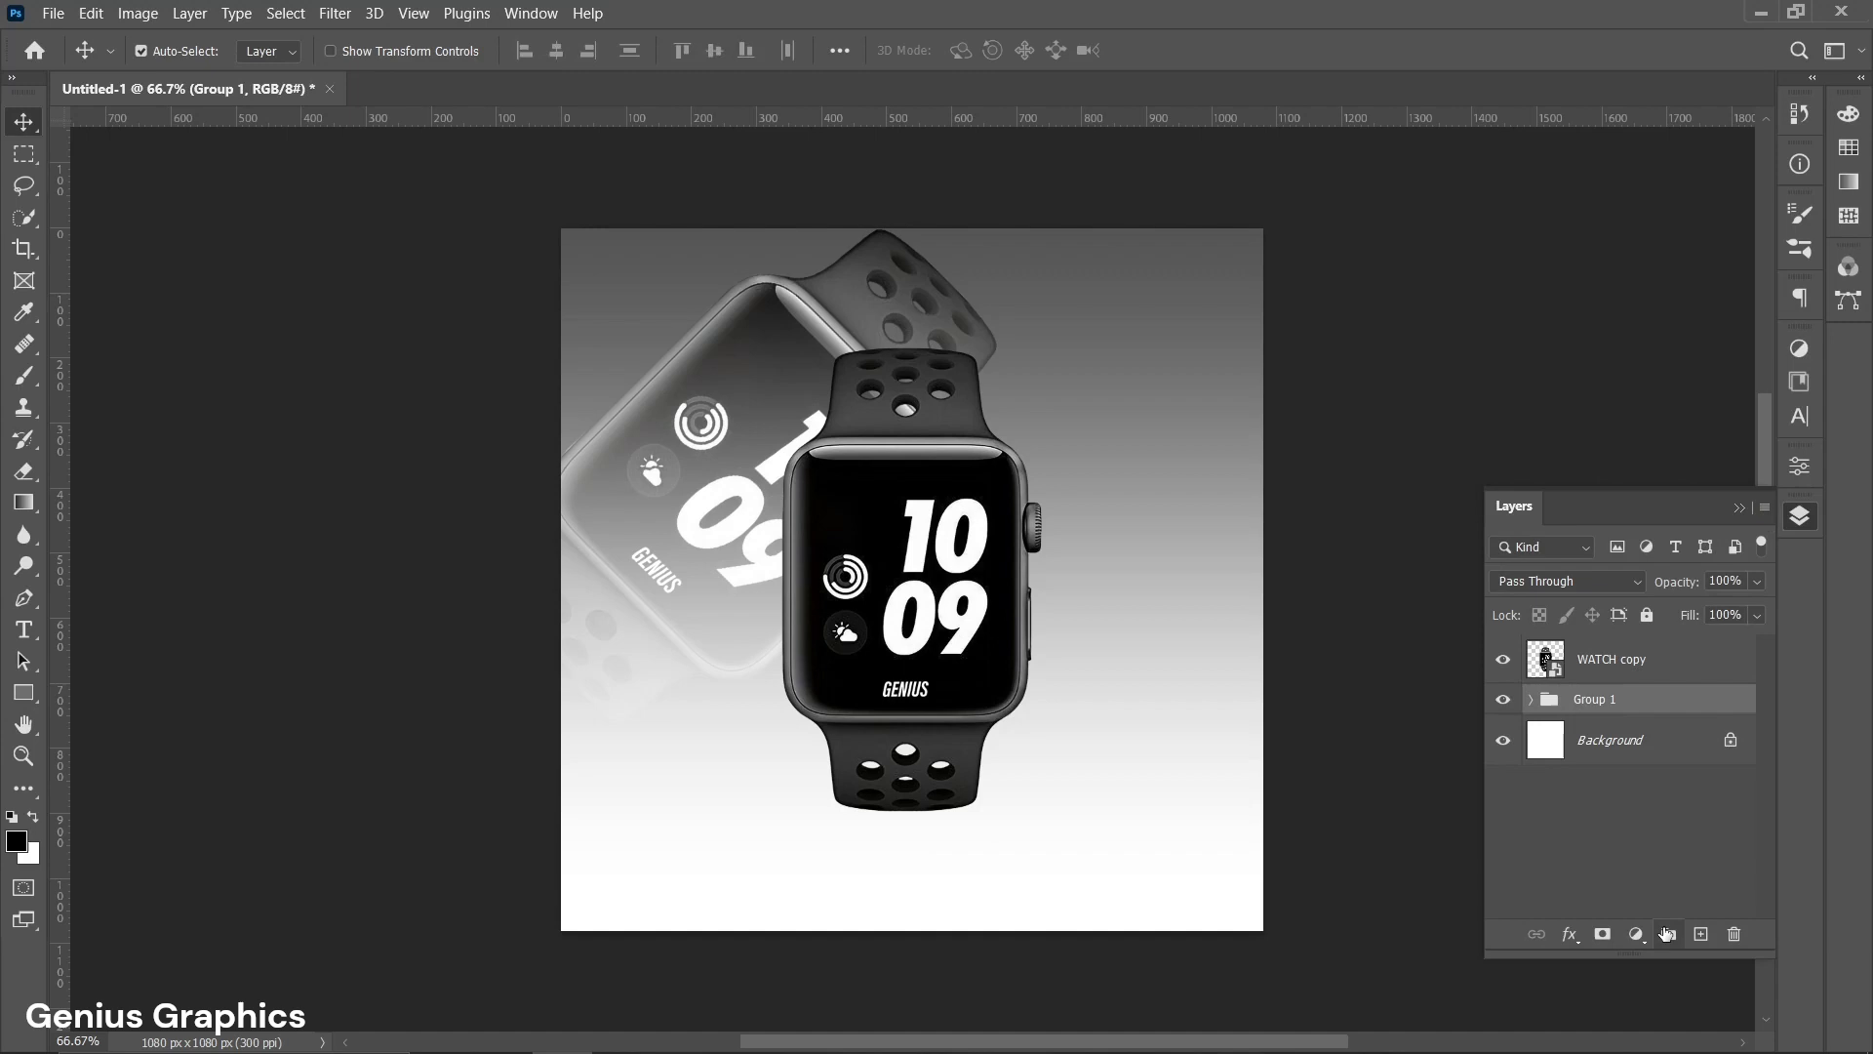
key("ctrl+j")
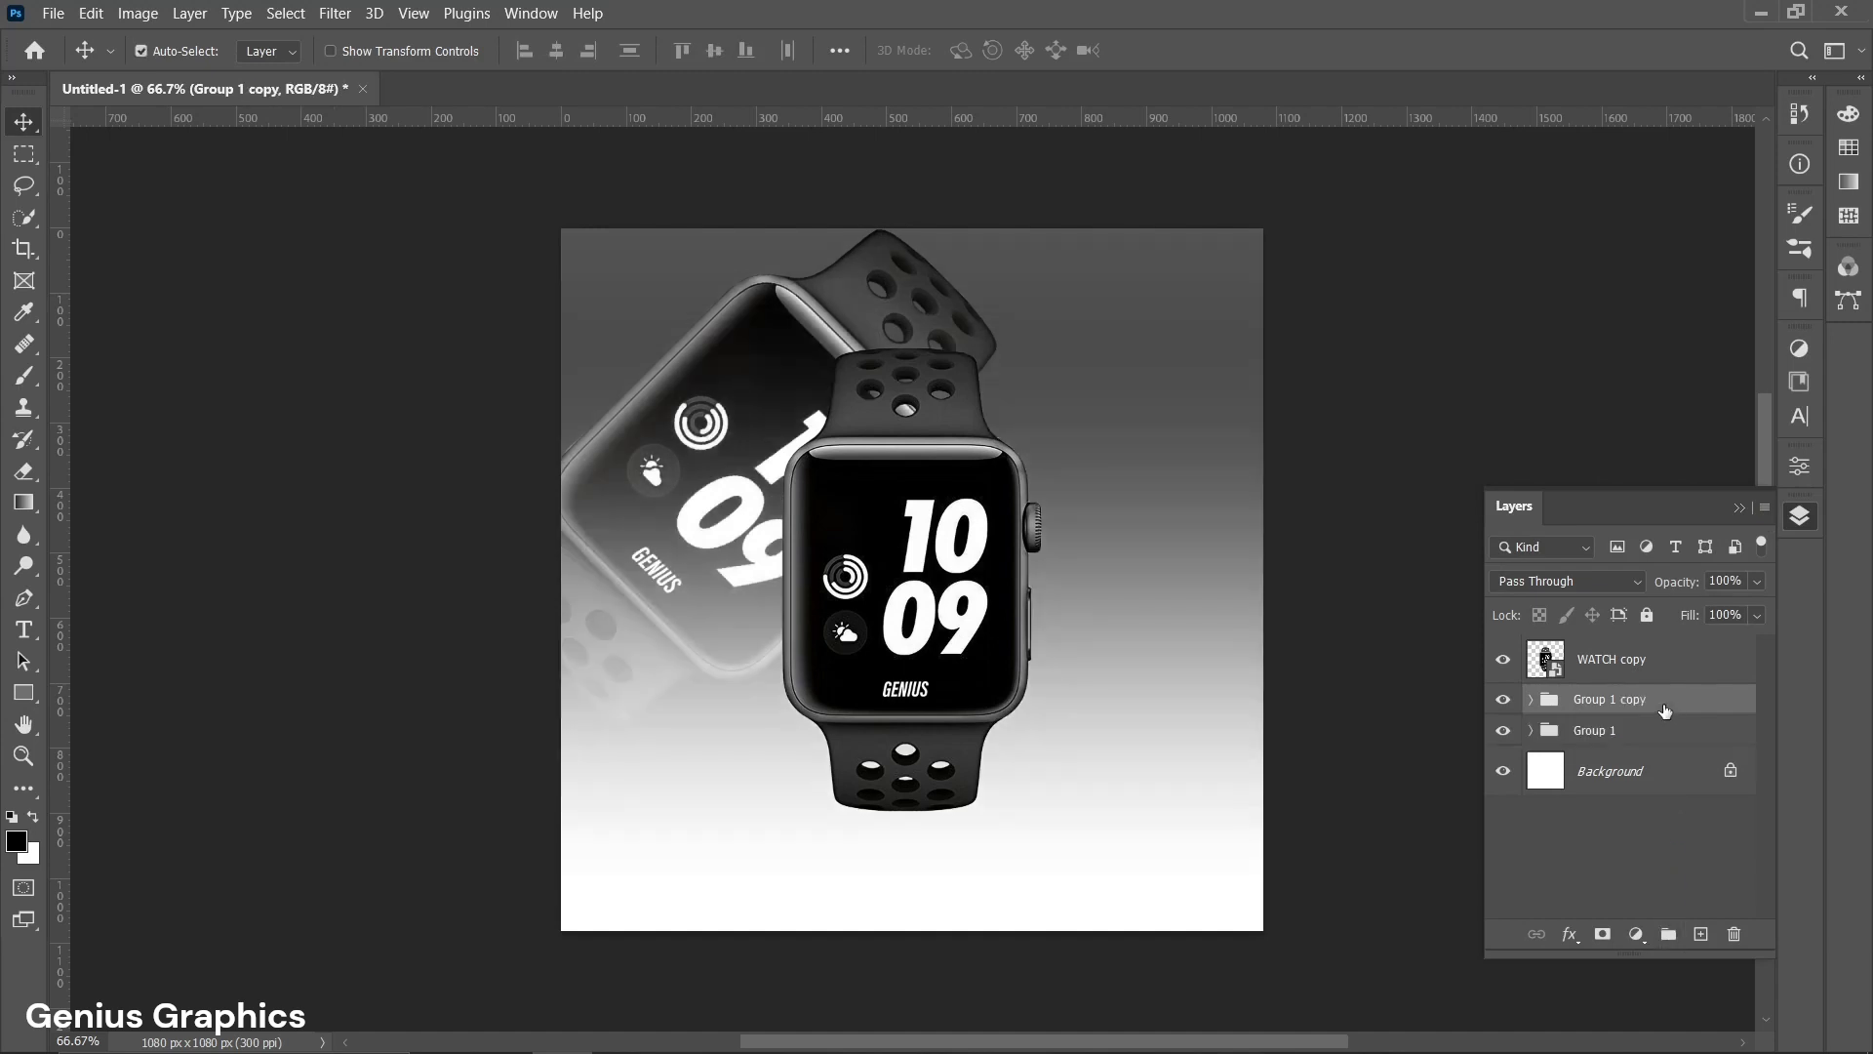
left_click_drag(1624, 709, 1631, 749)
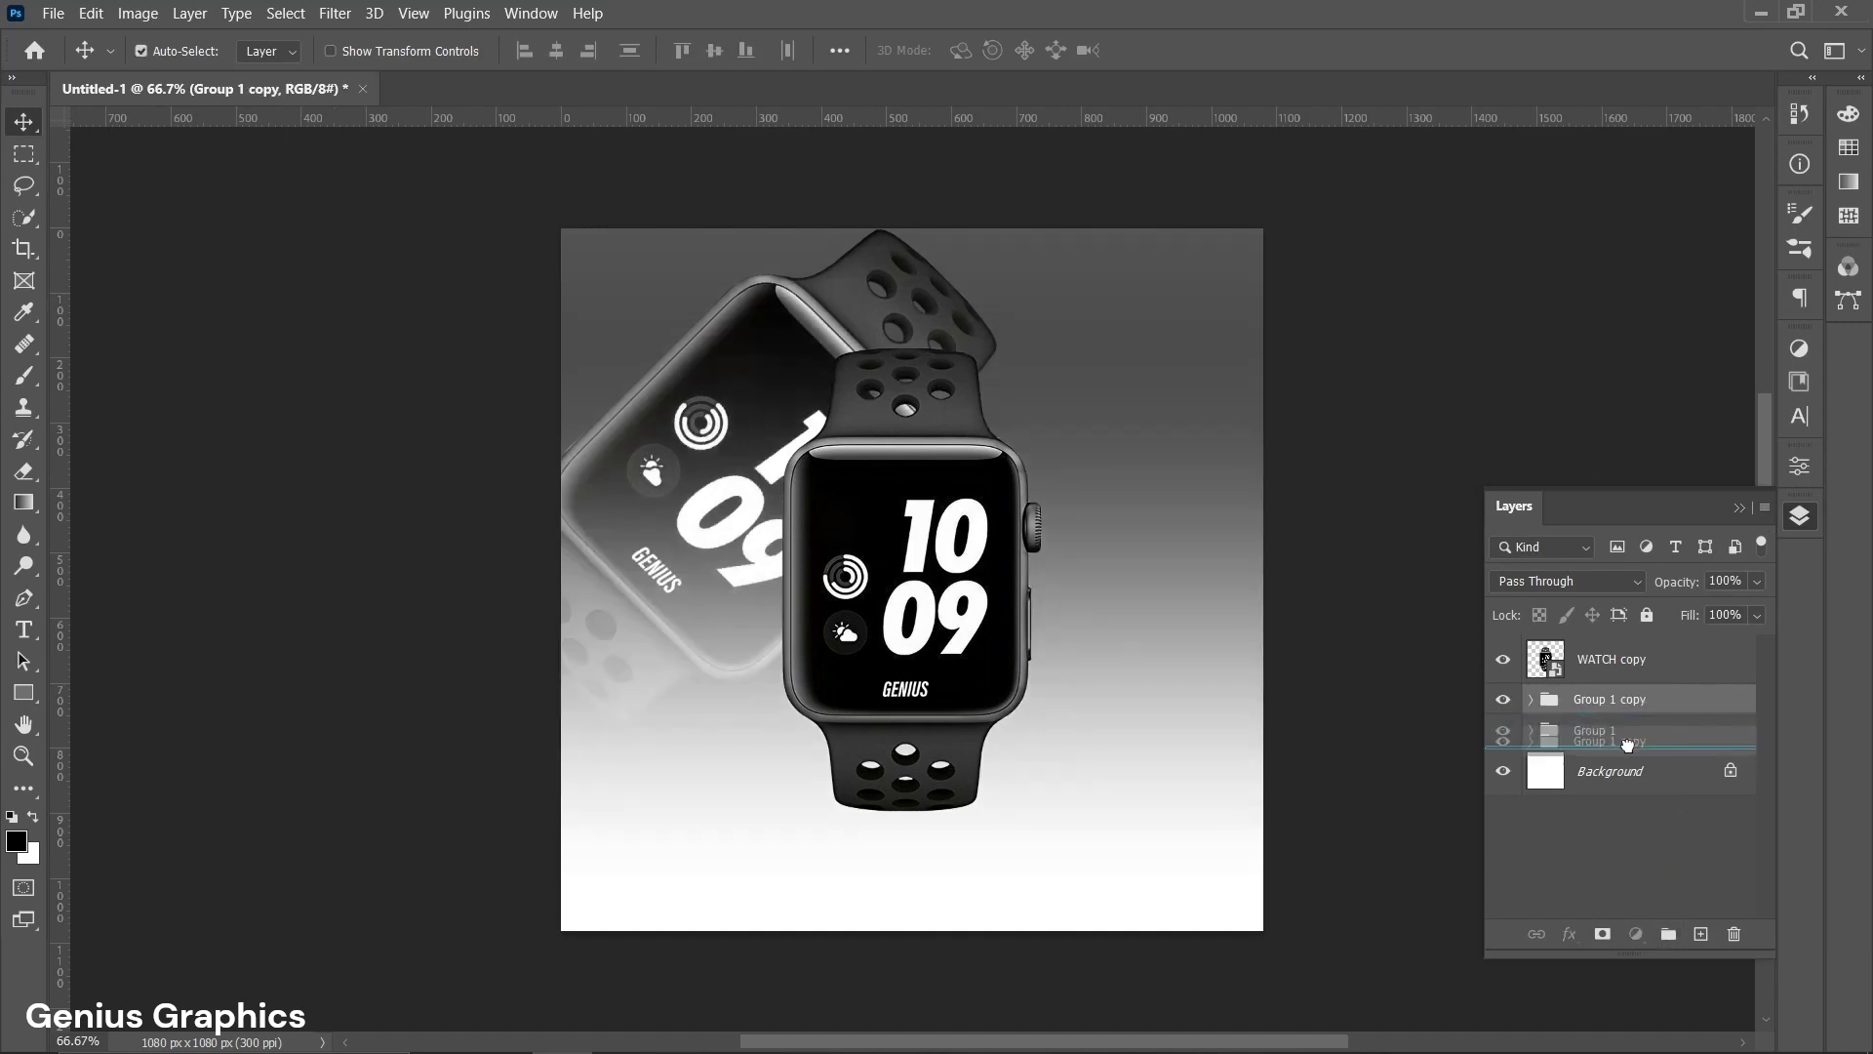
left_click(1531, 729)
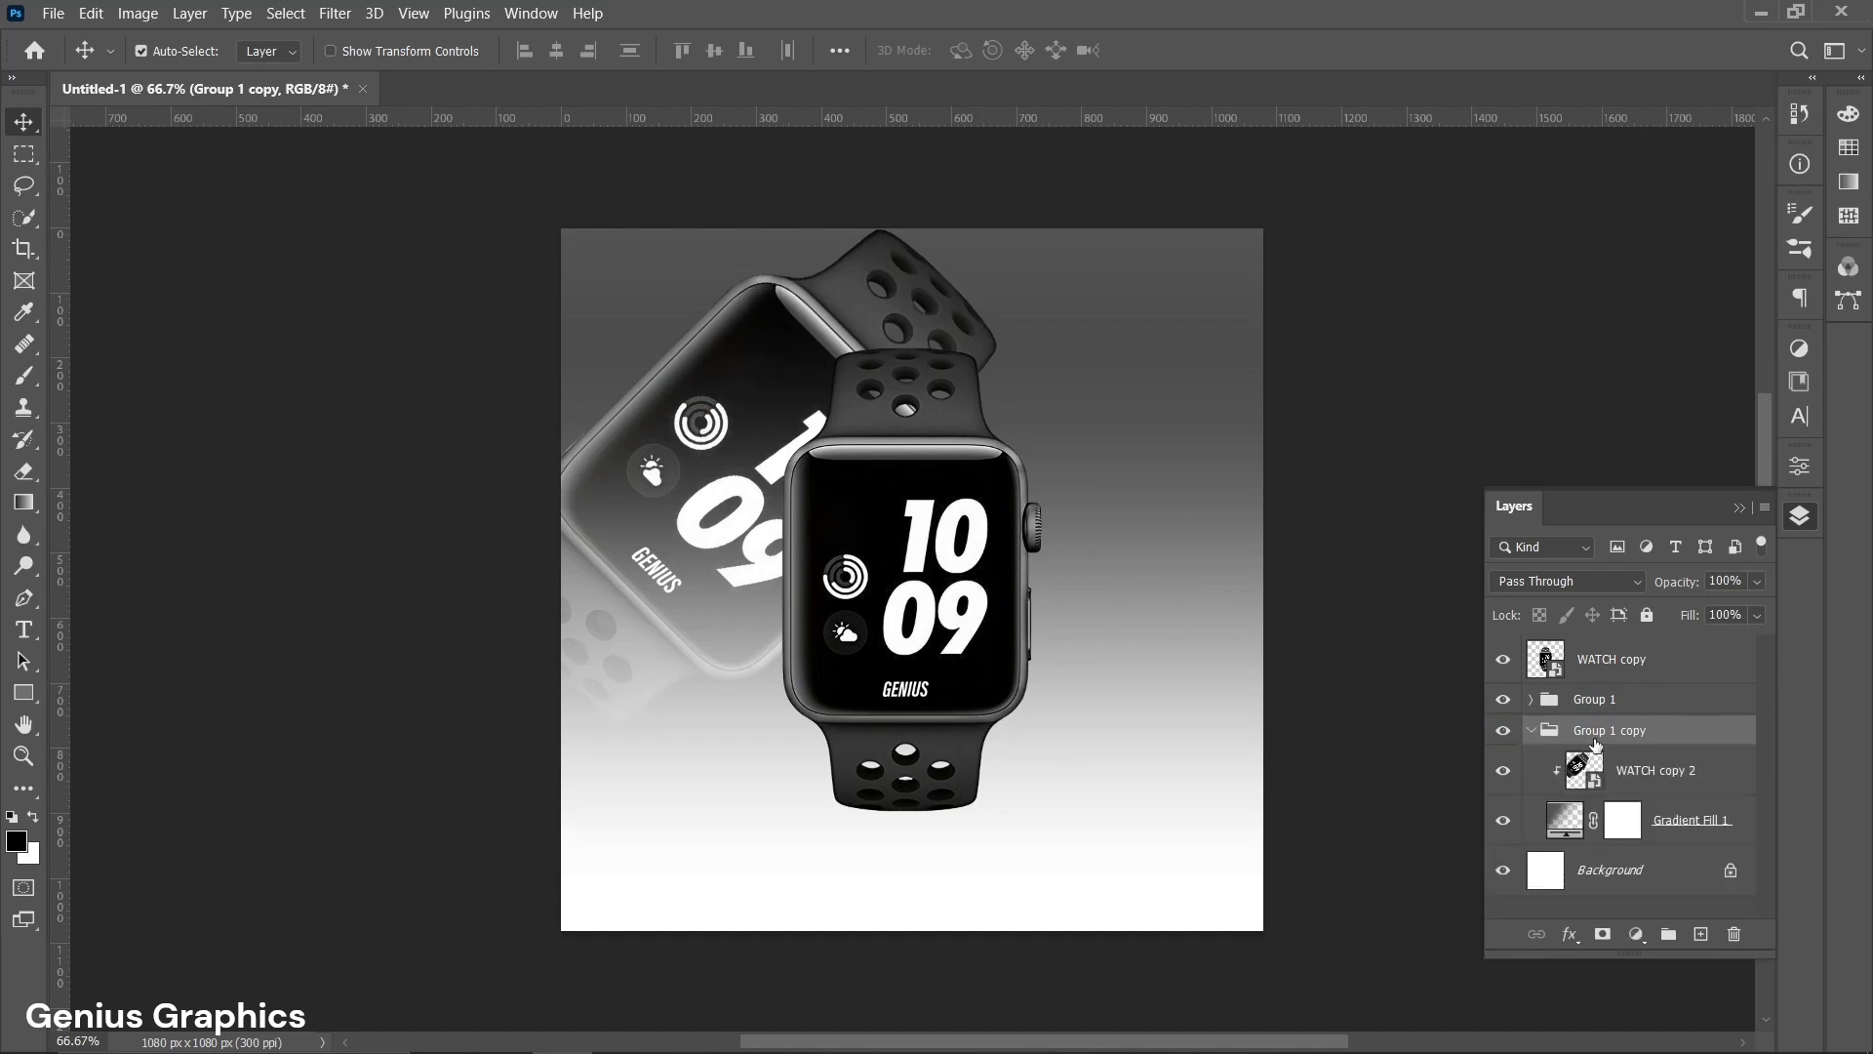
Start transforming WATCH copy 2, moving it right and setting its rotation to -45°.
left_click(1589, 776)
key("ctrl+t")
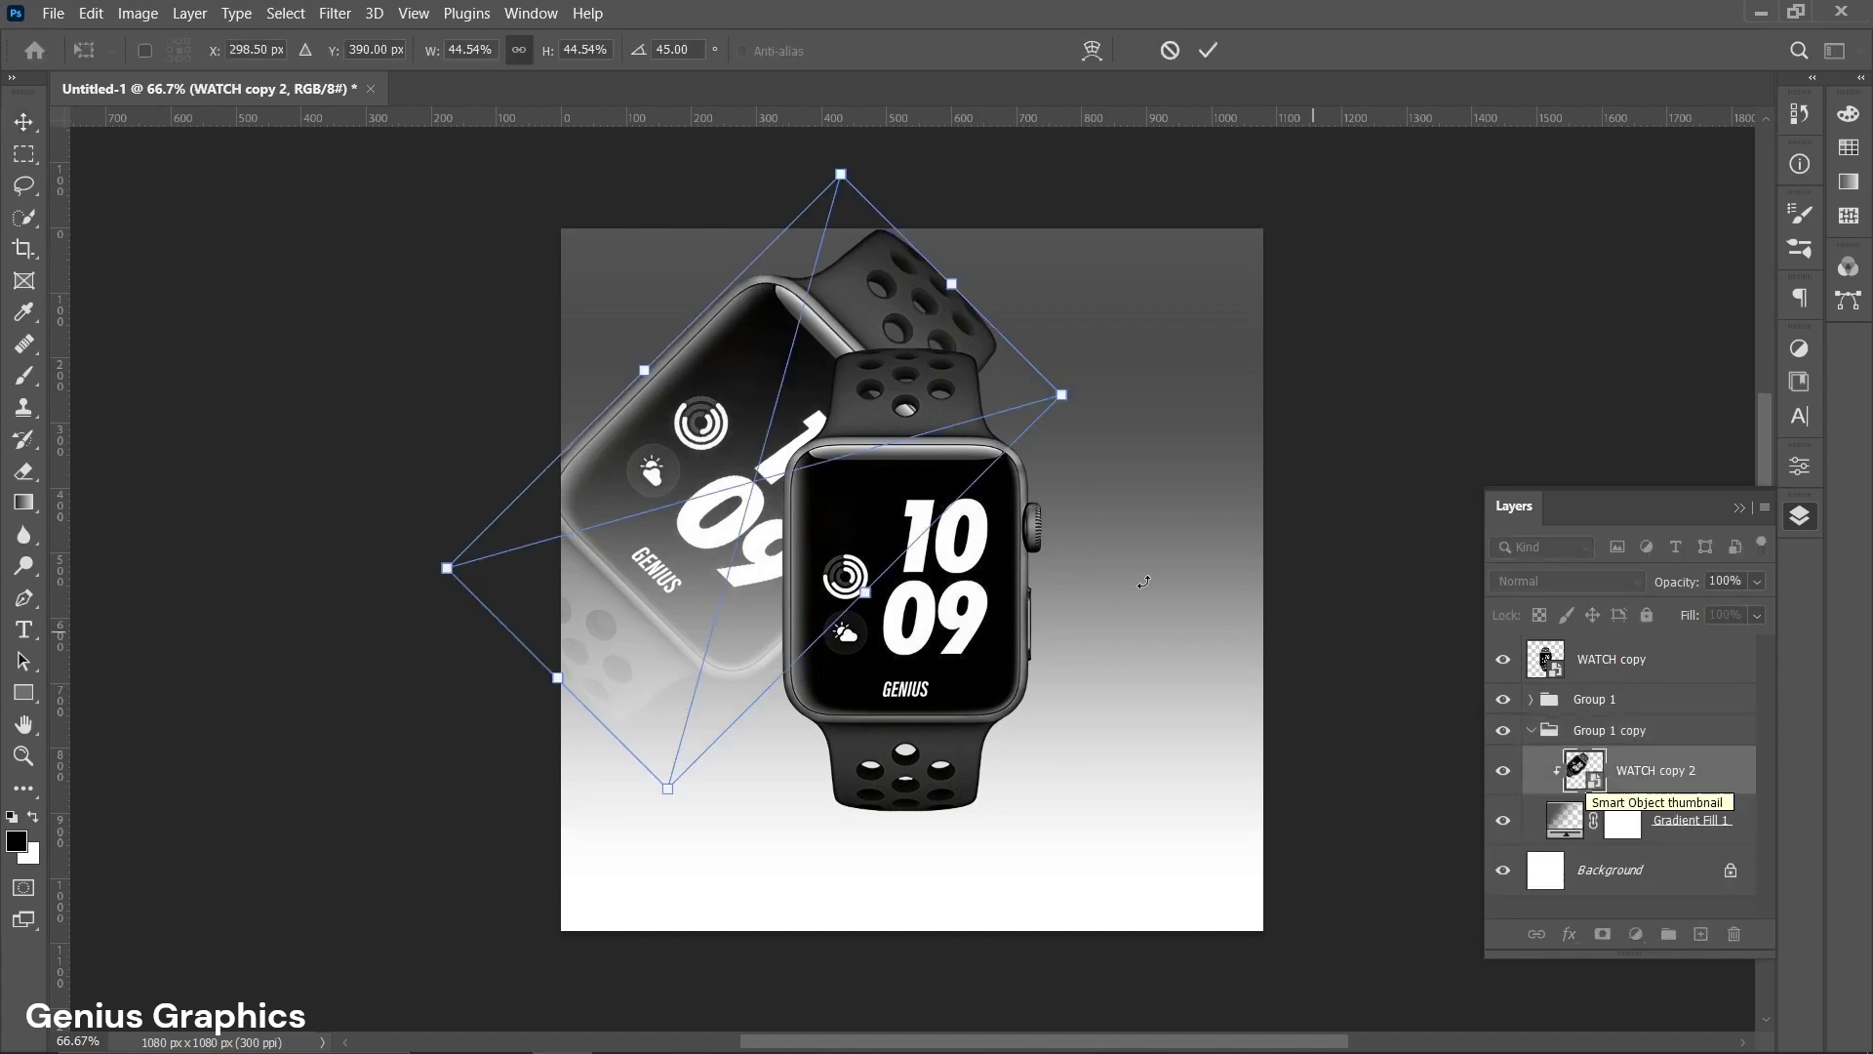
left_click_drag(731, 512, 1242, 540)
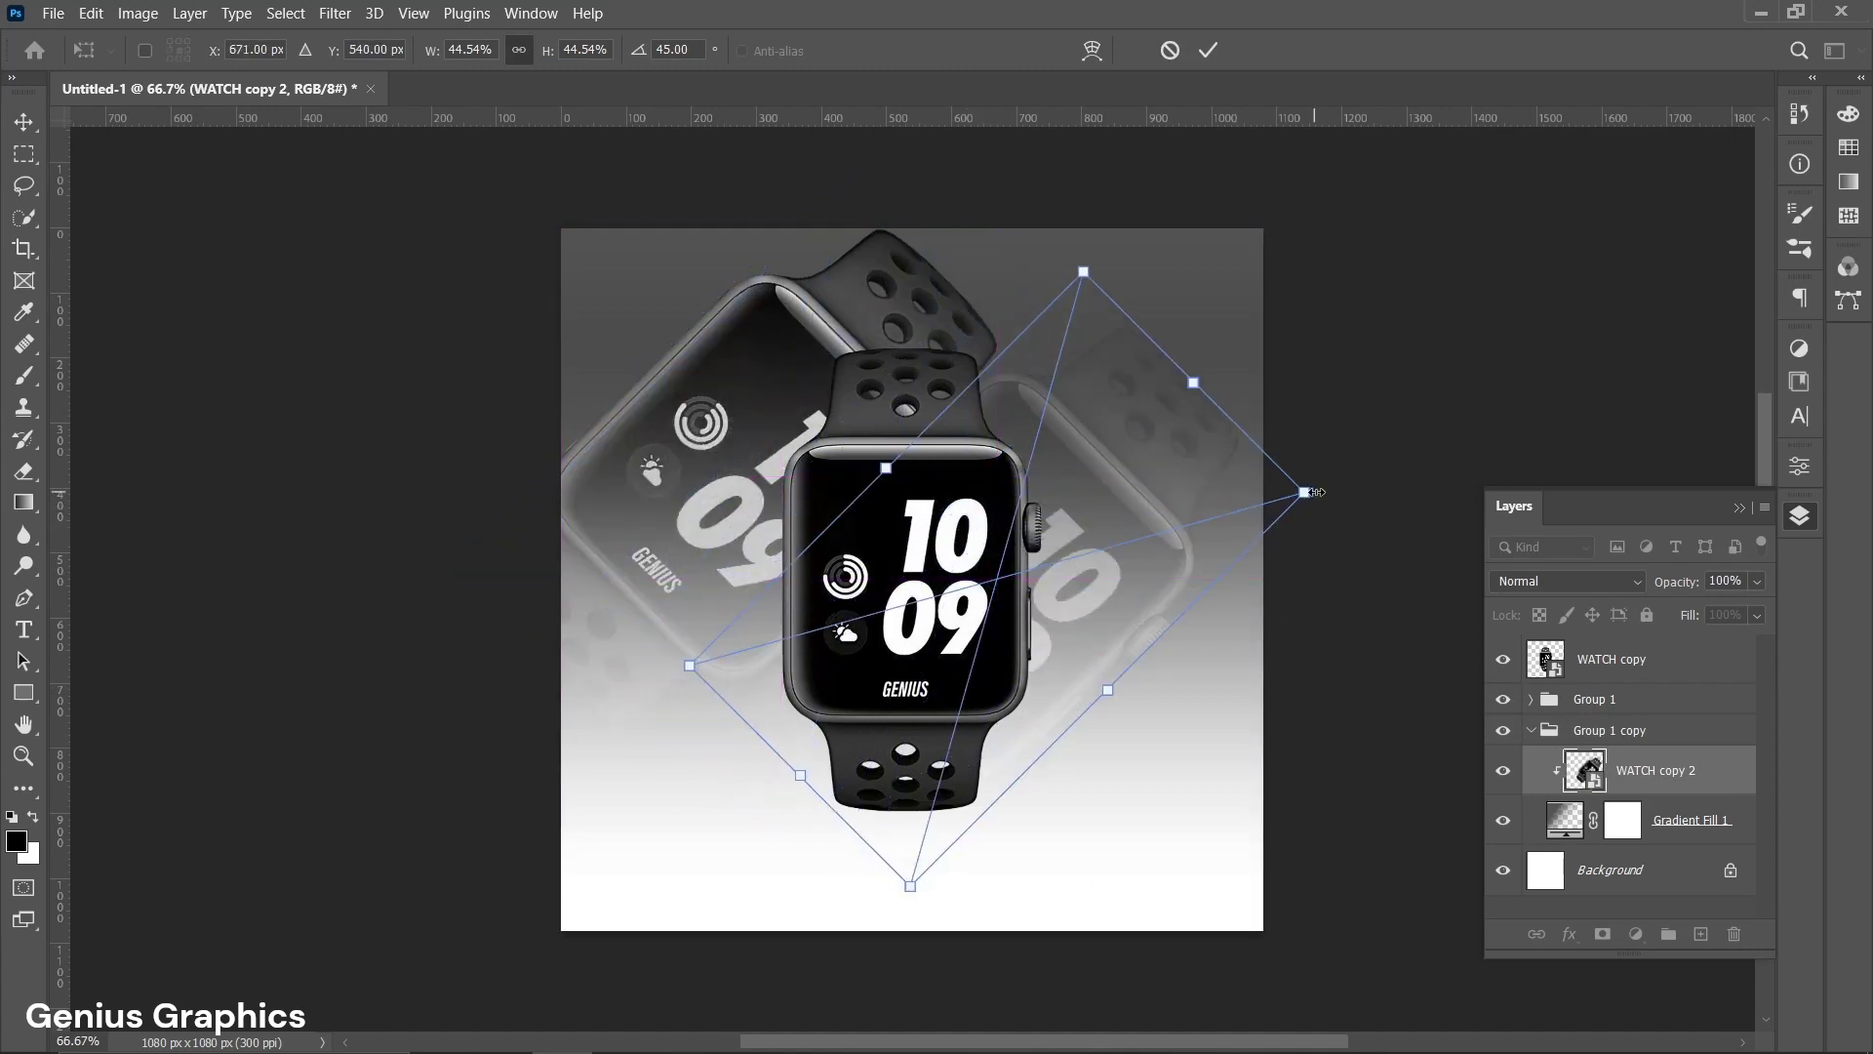
left_click_drag(1329, 490, 1222, 803)
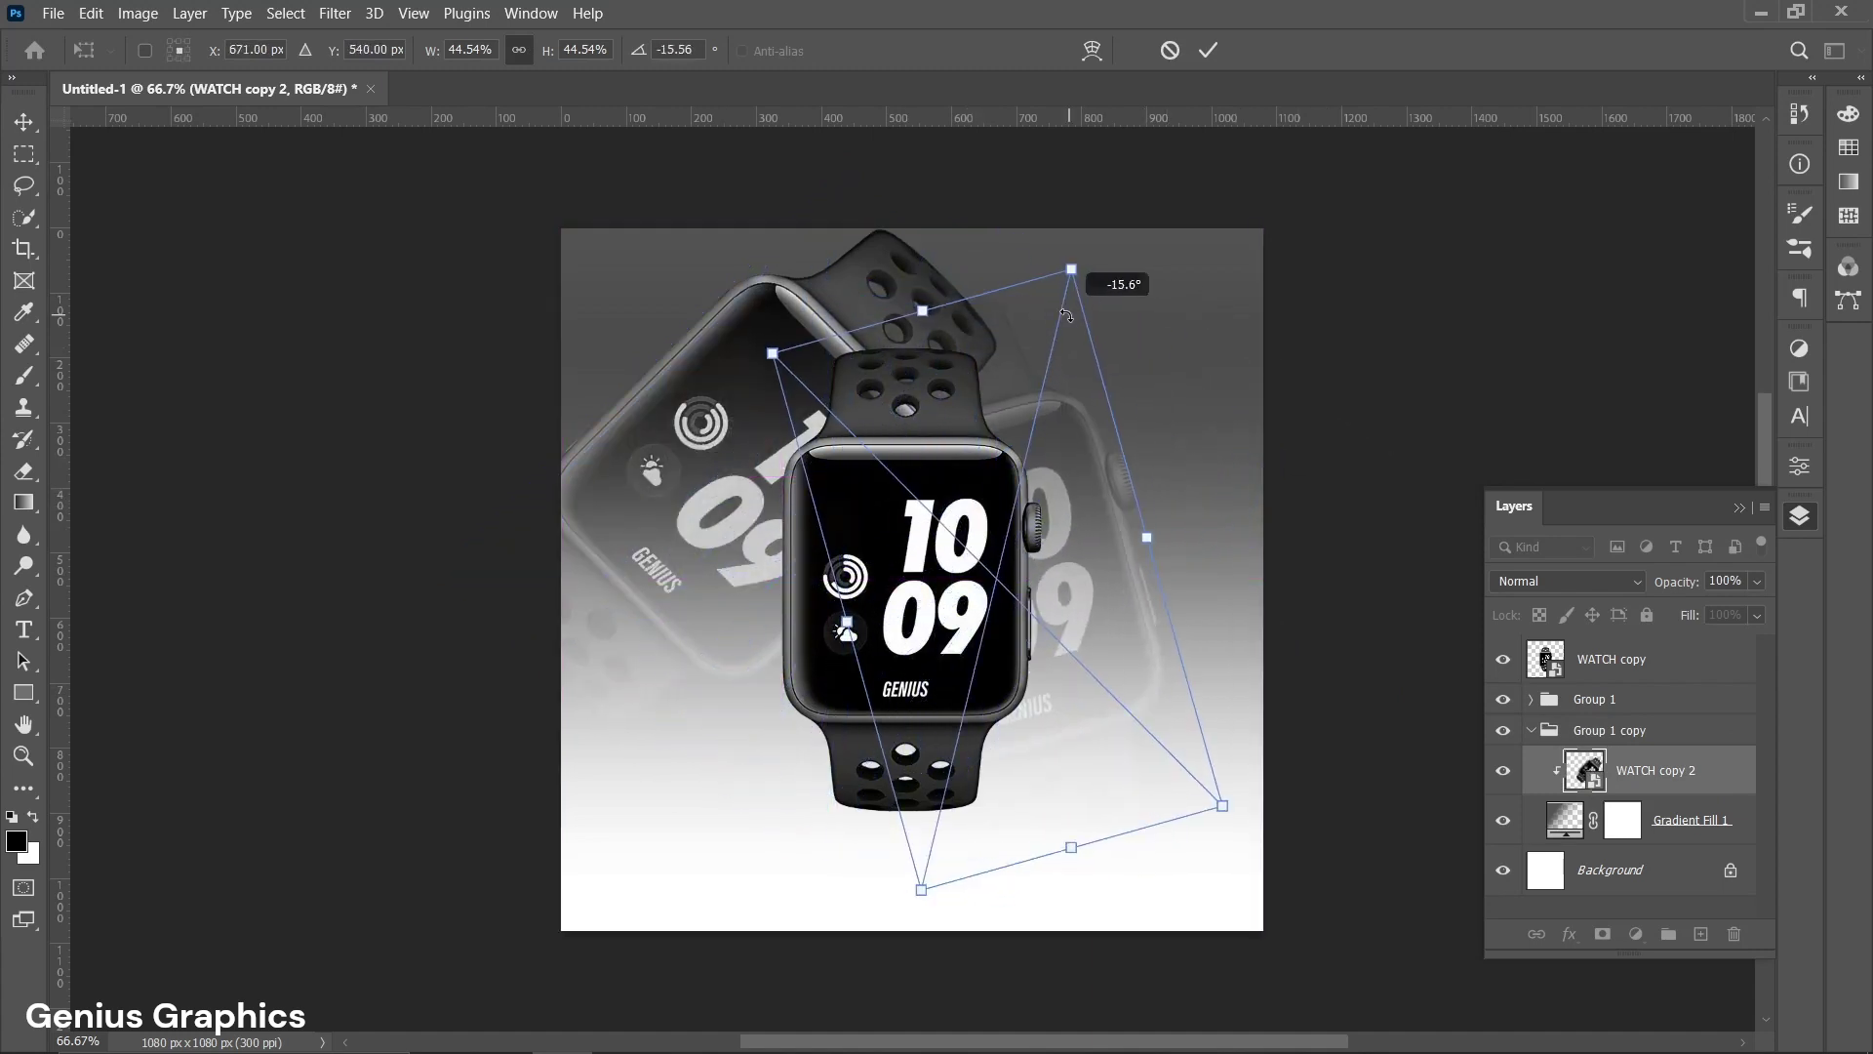
double_click(681, 52)
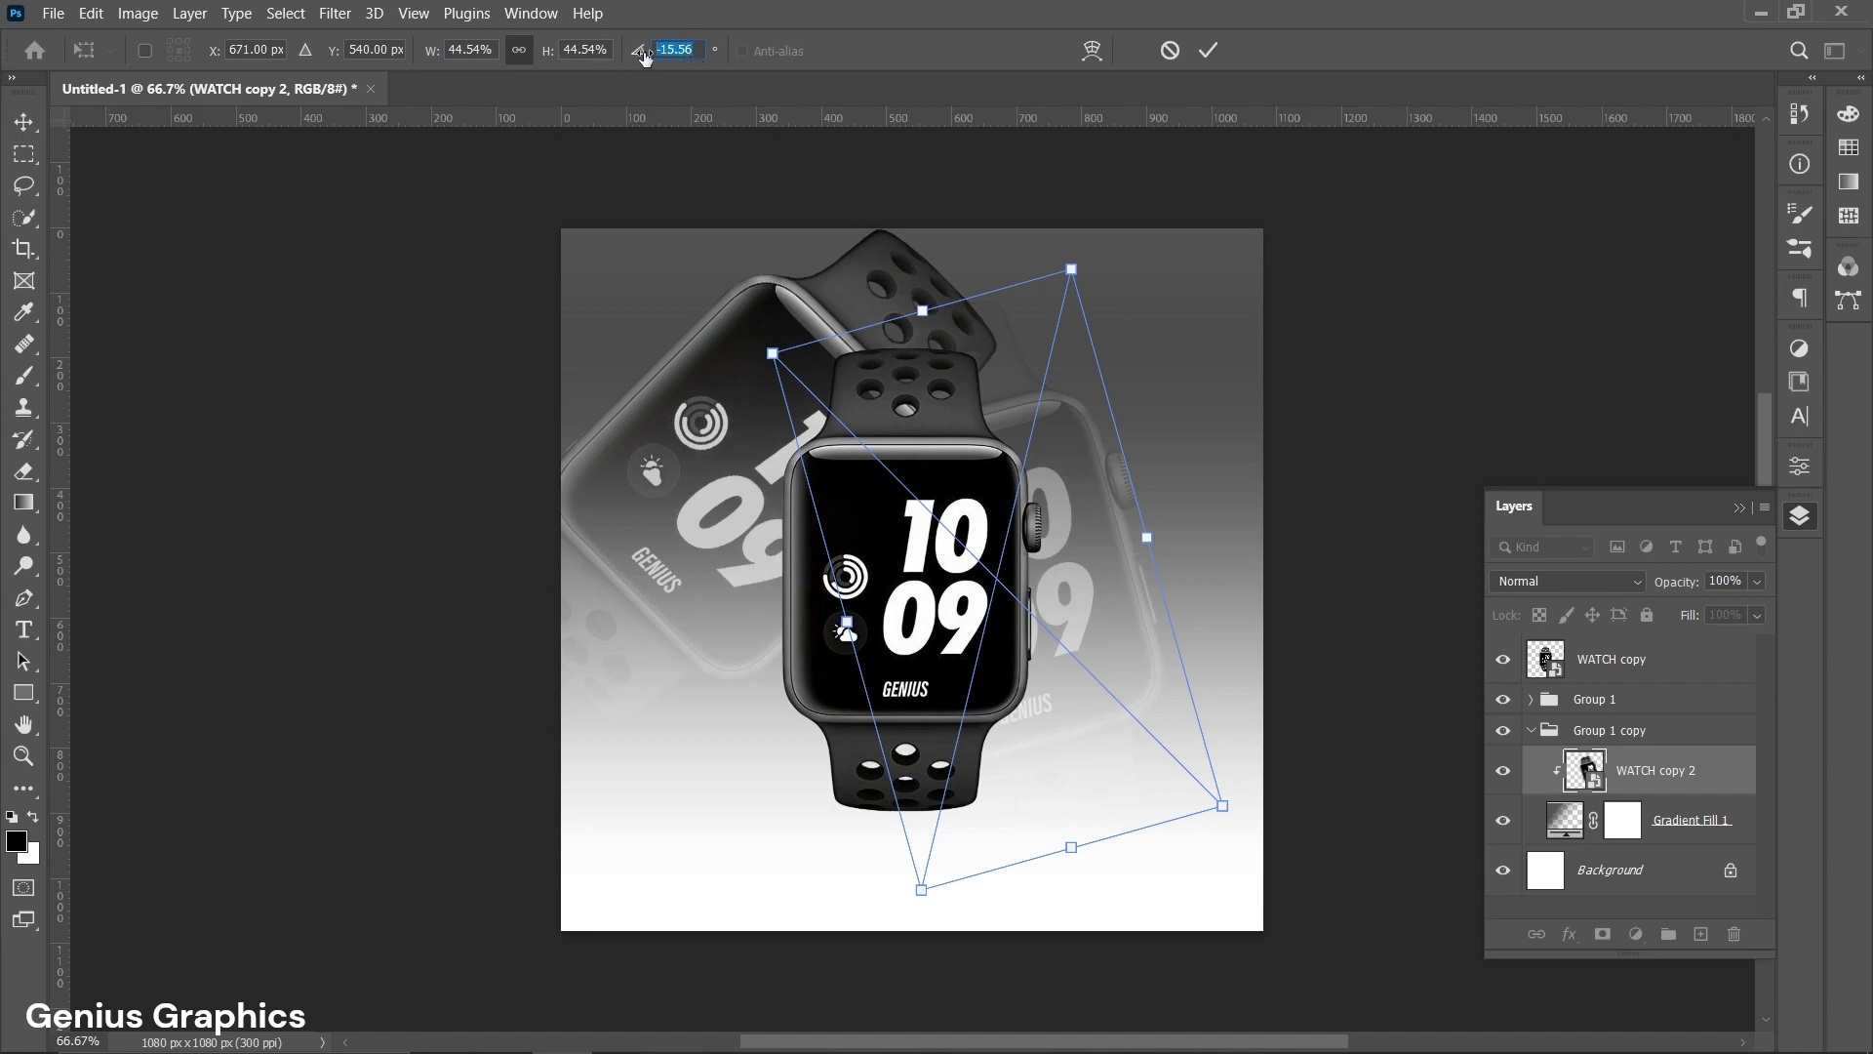
type("-45")
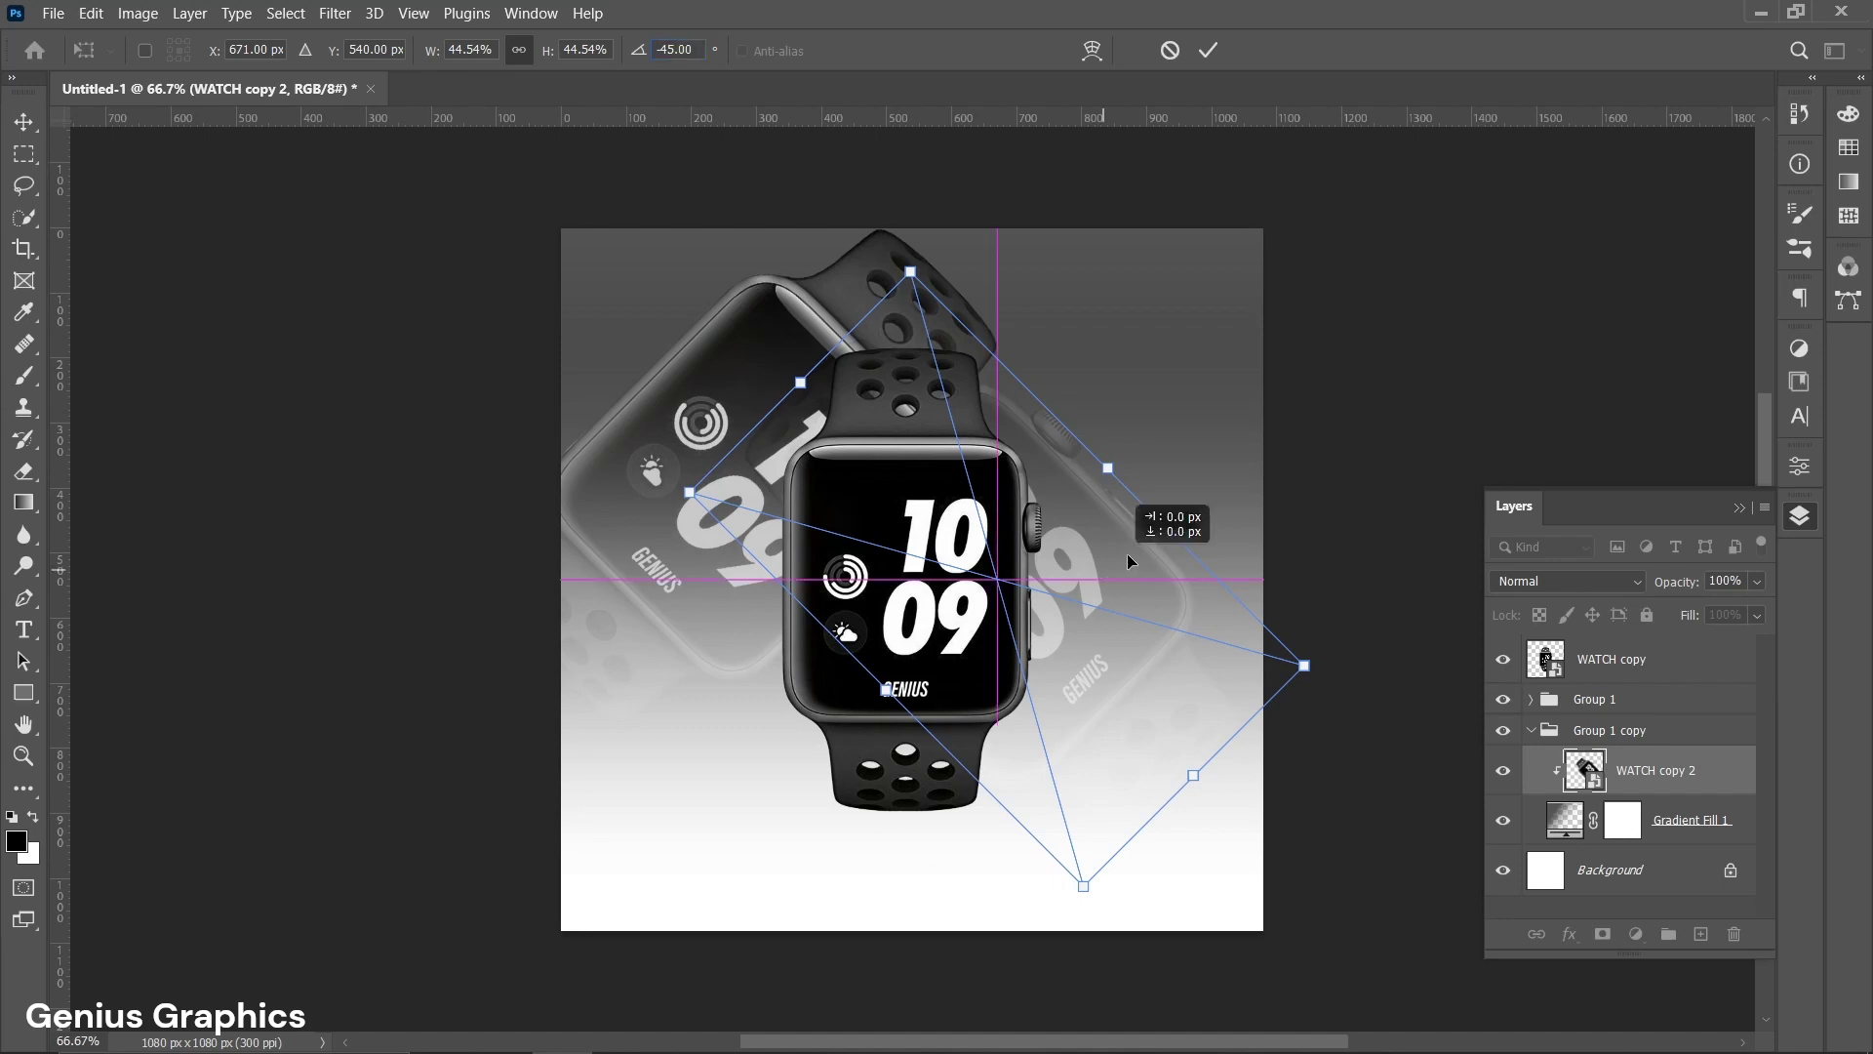
Shrink the tilted watch copy to about 31% and position it at the upper right.
left_click_drag(1125, 571, 1401, 527)
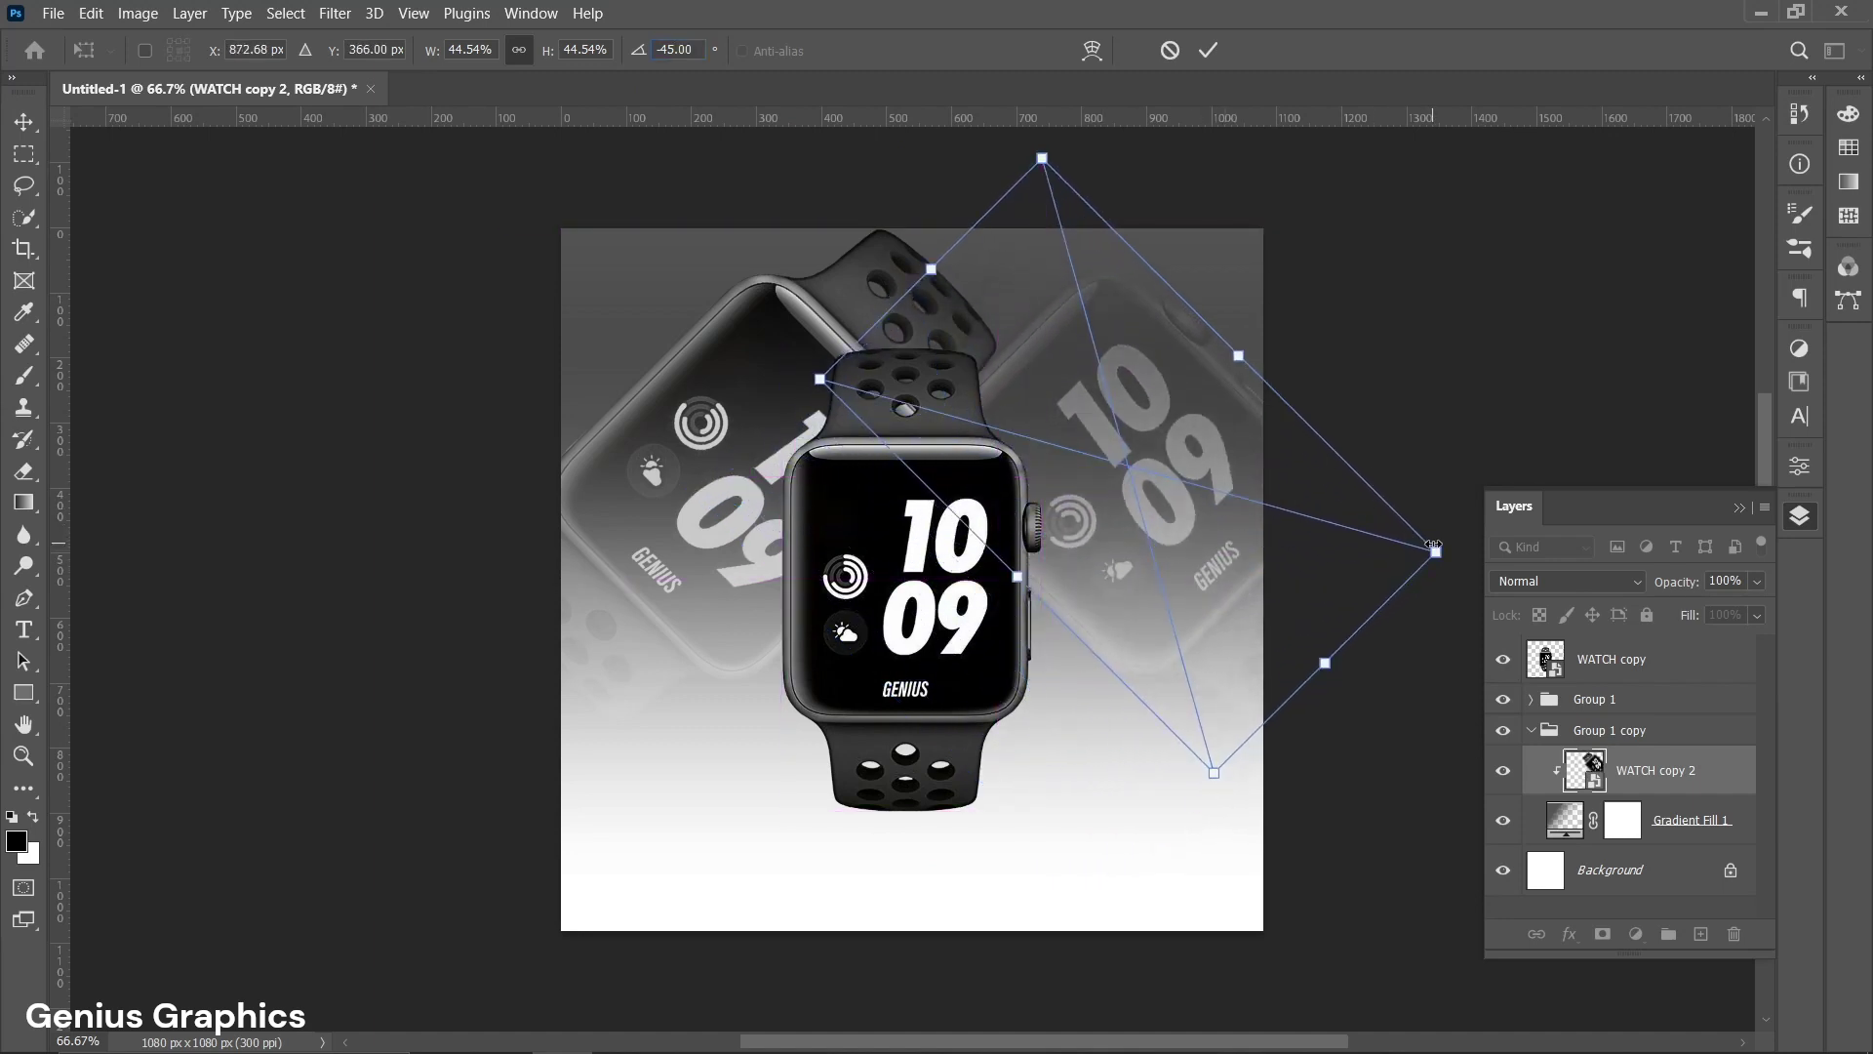
left_click_drag(1435, 548, 1365, 527)
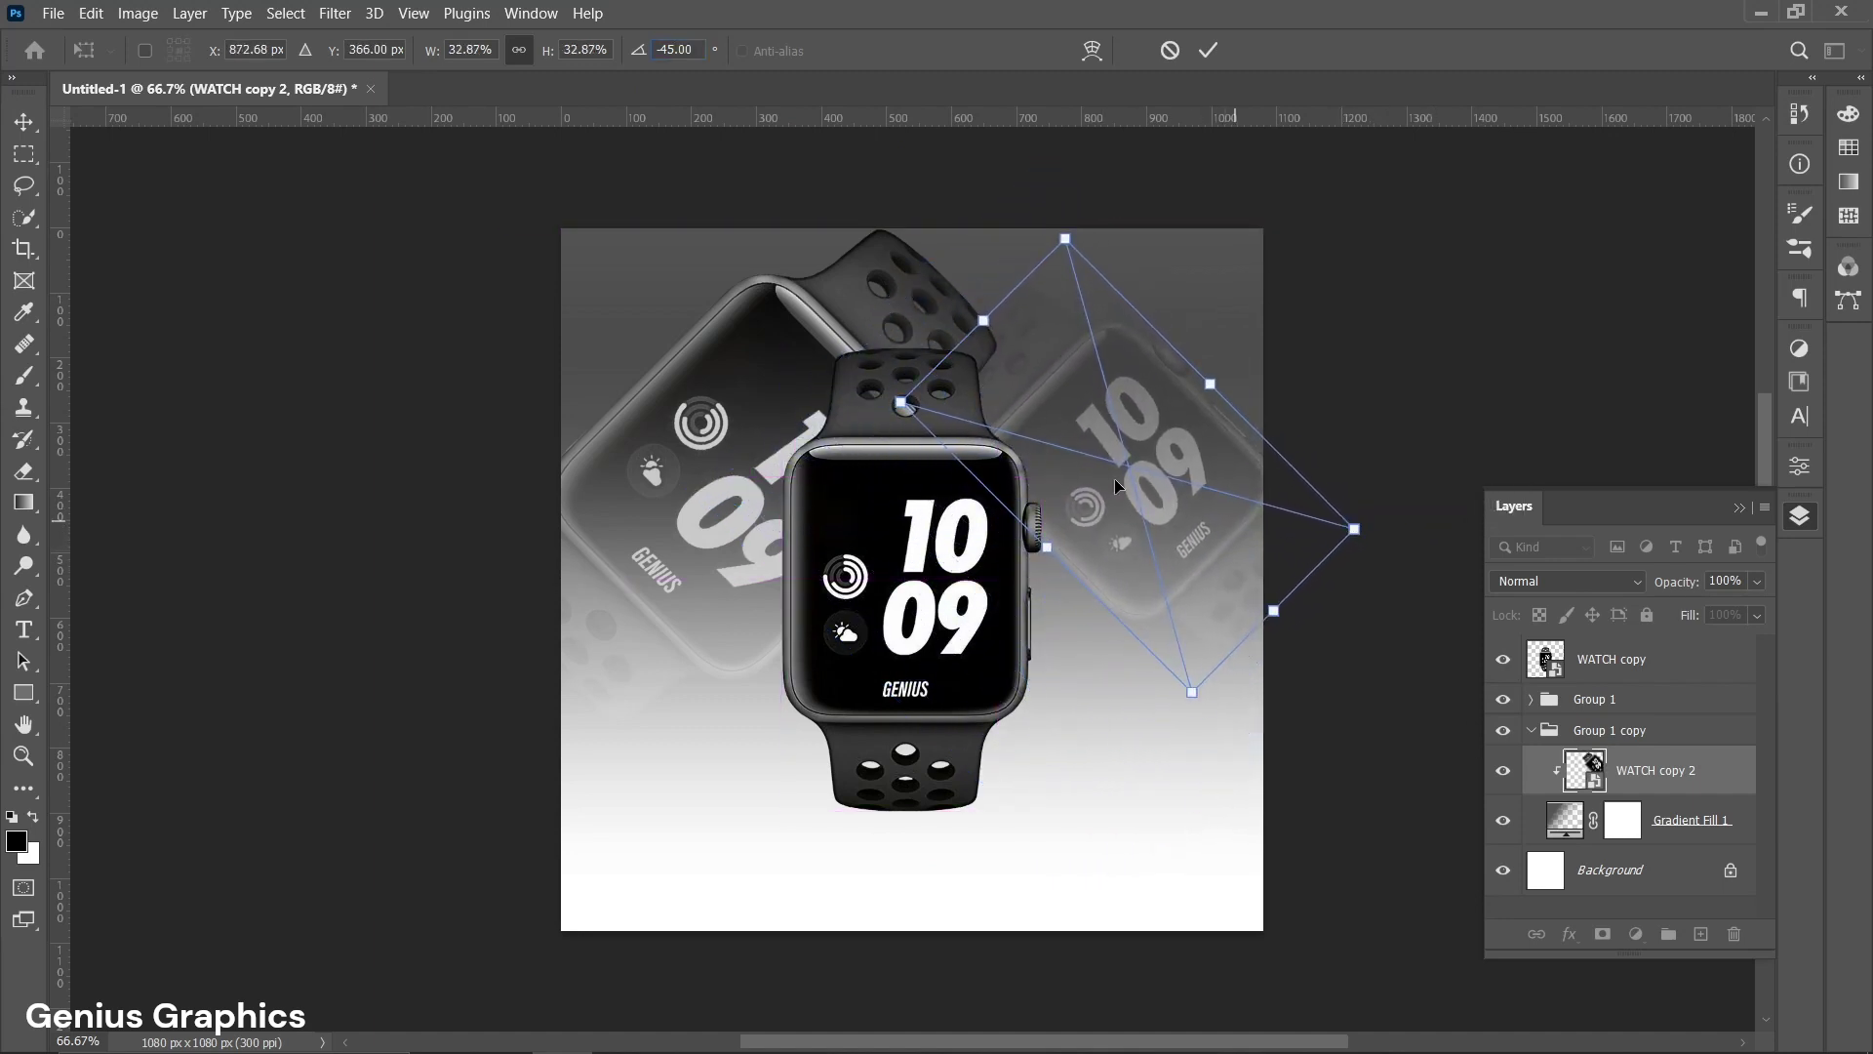
mouse_move(1149, 447)
left_mouse_down()
mouse_move(1173, 468)
mouse_move(1173, 438)
left_mouse_up()
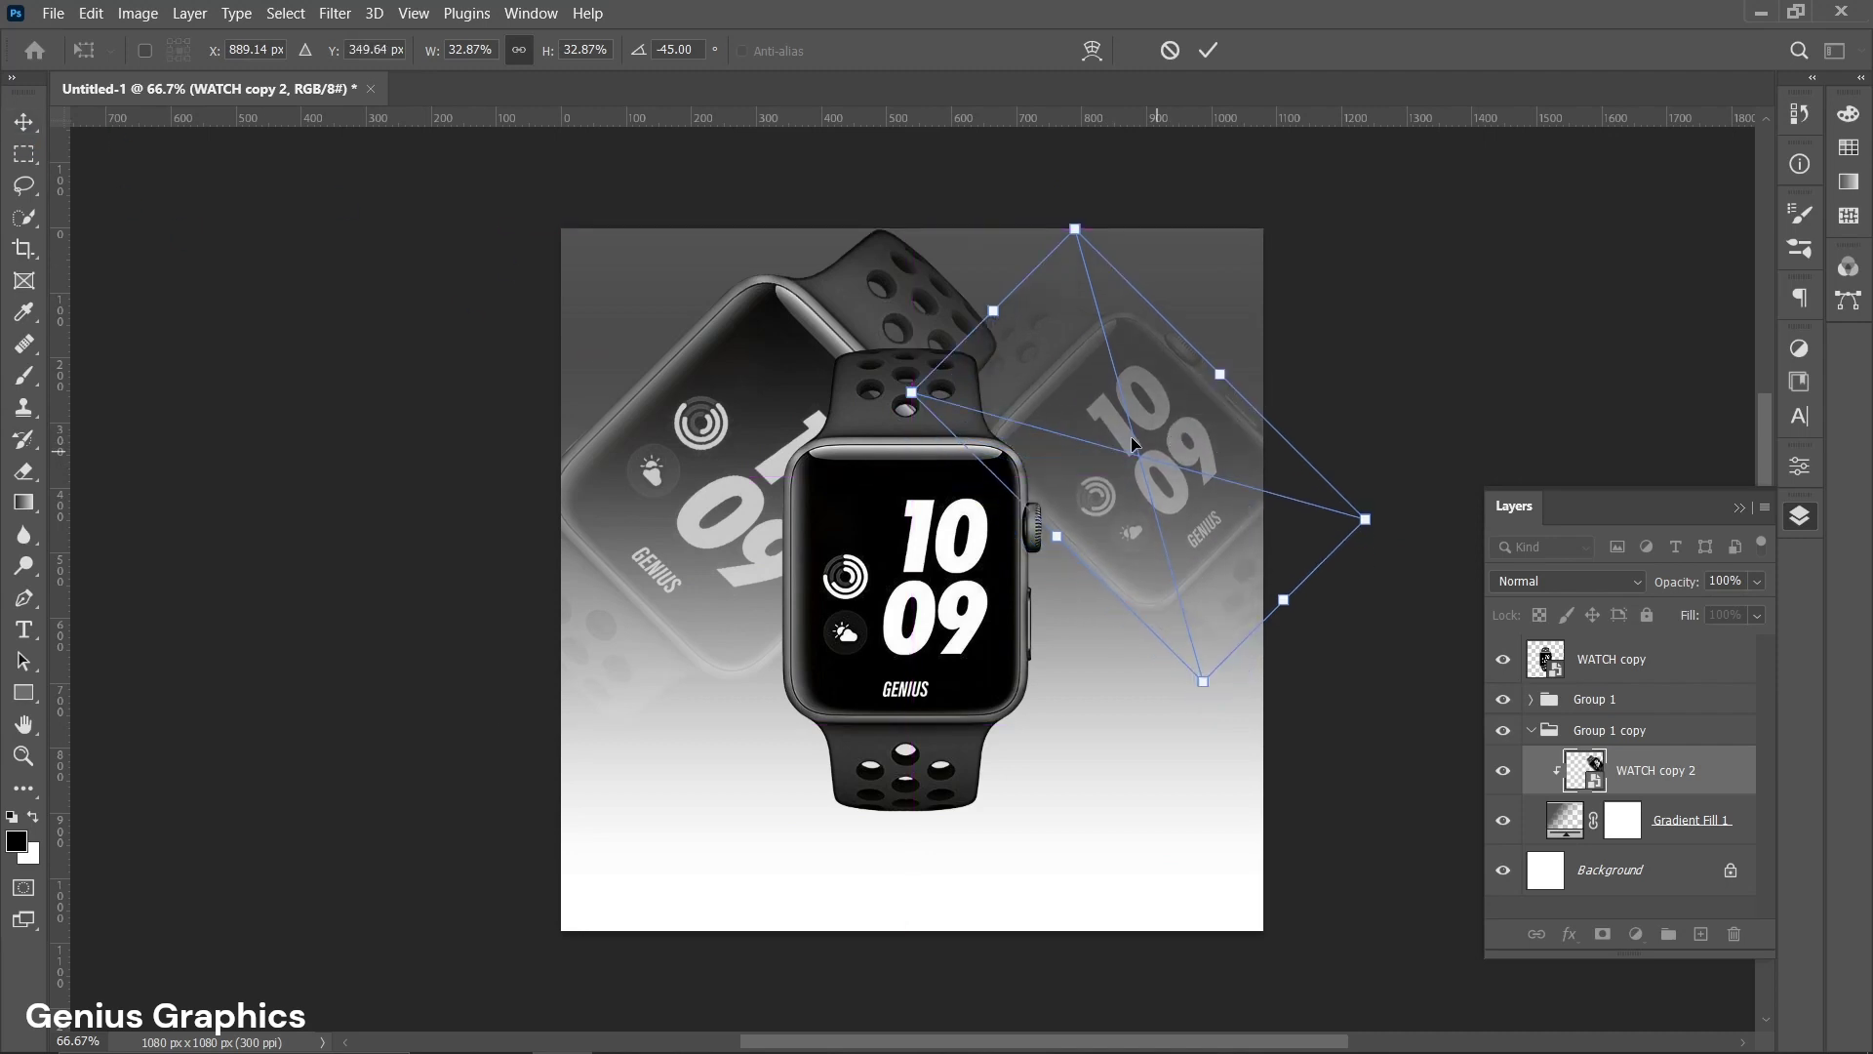
left_click_drag(1364, 518, 1339, 508)
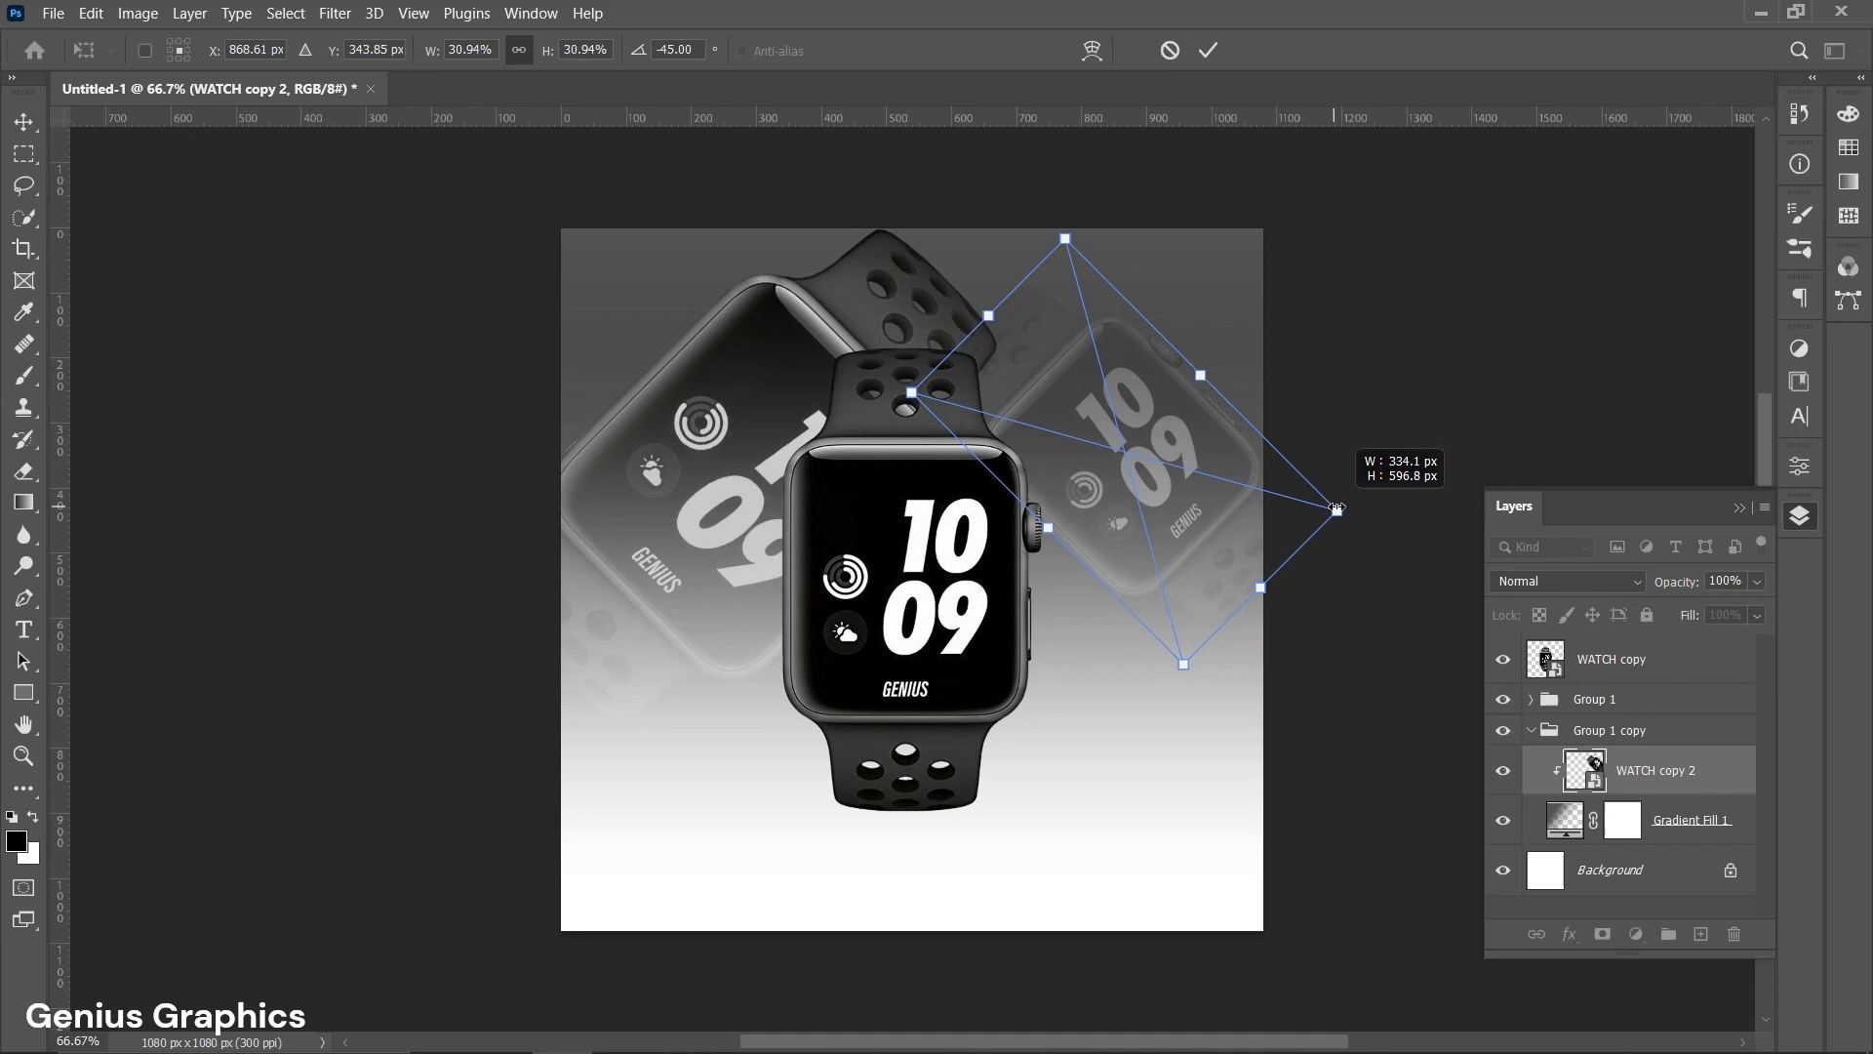
Commit the transform and fade the left background watch copy to 50% opacity.
key("Return")
left_click(1132, 494)
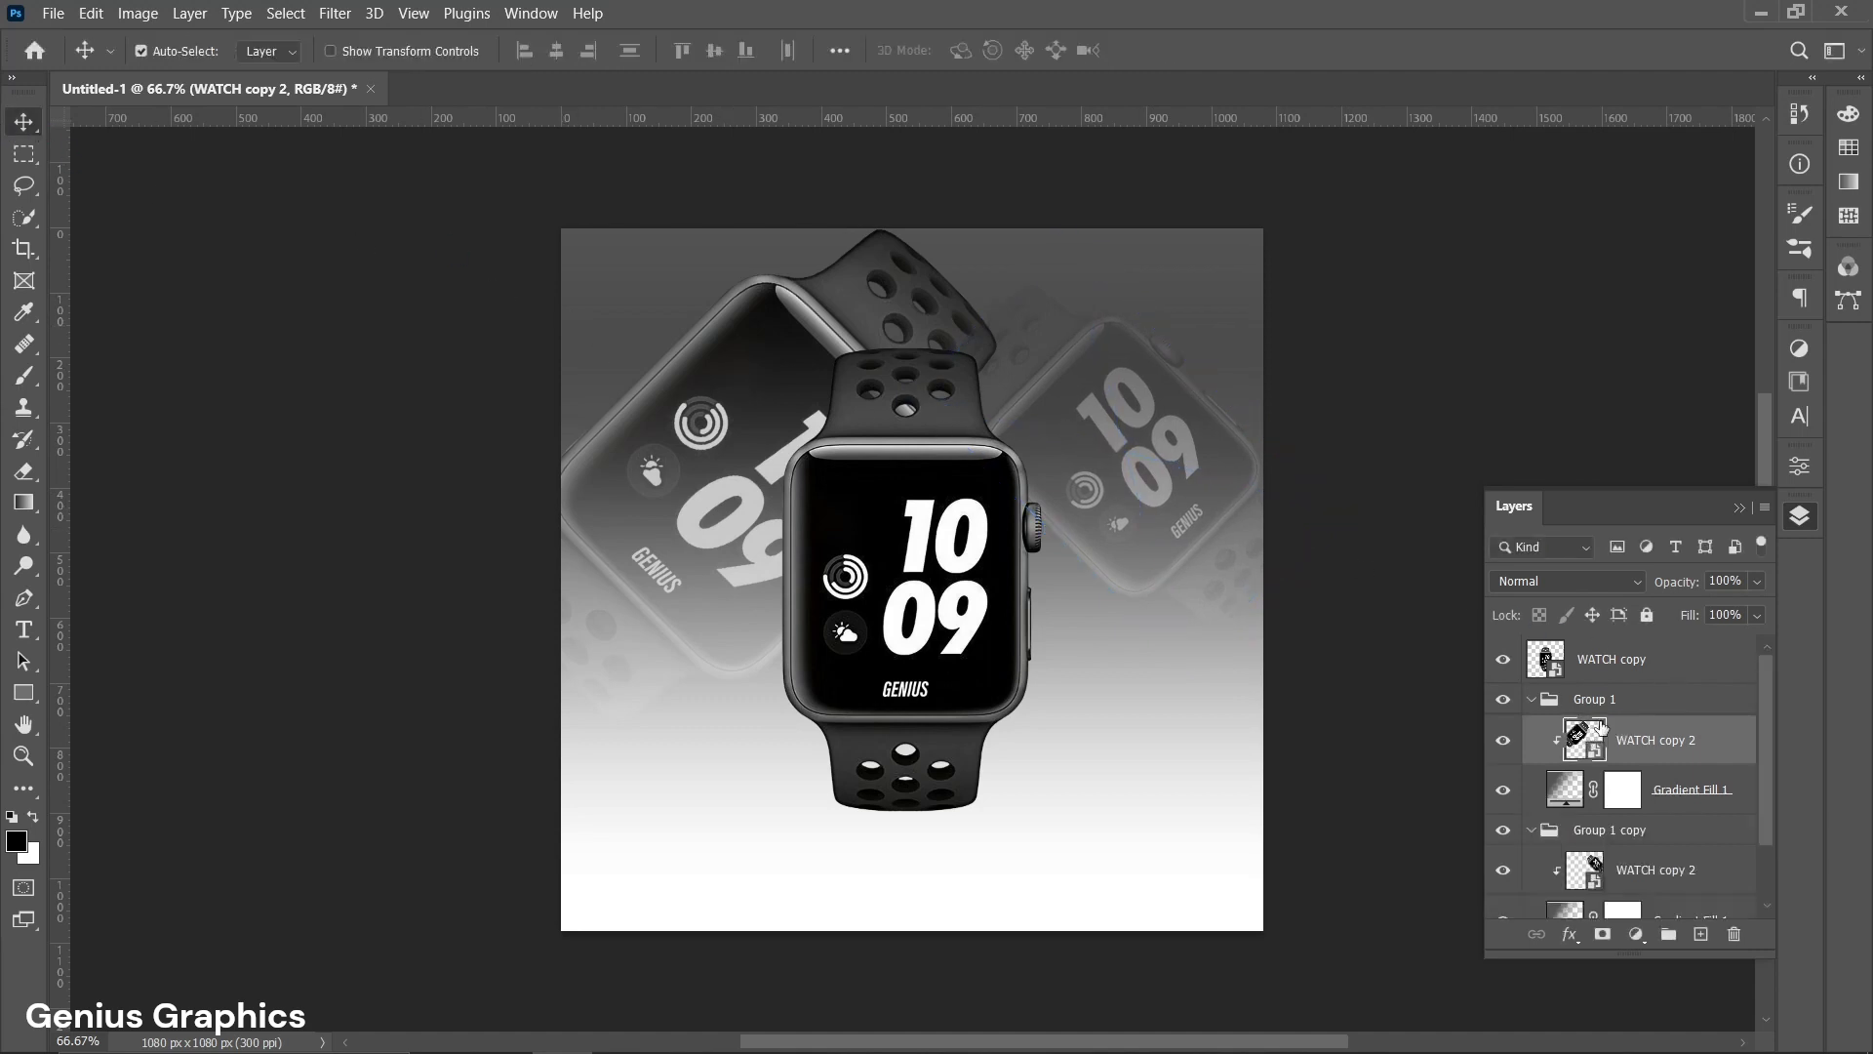
left_click(1757, 581)
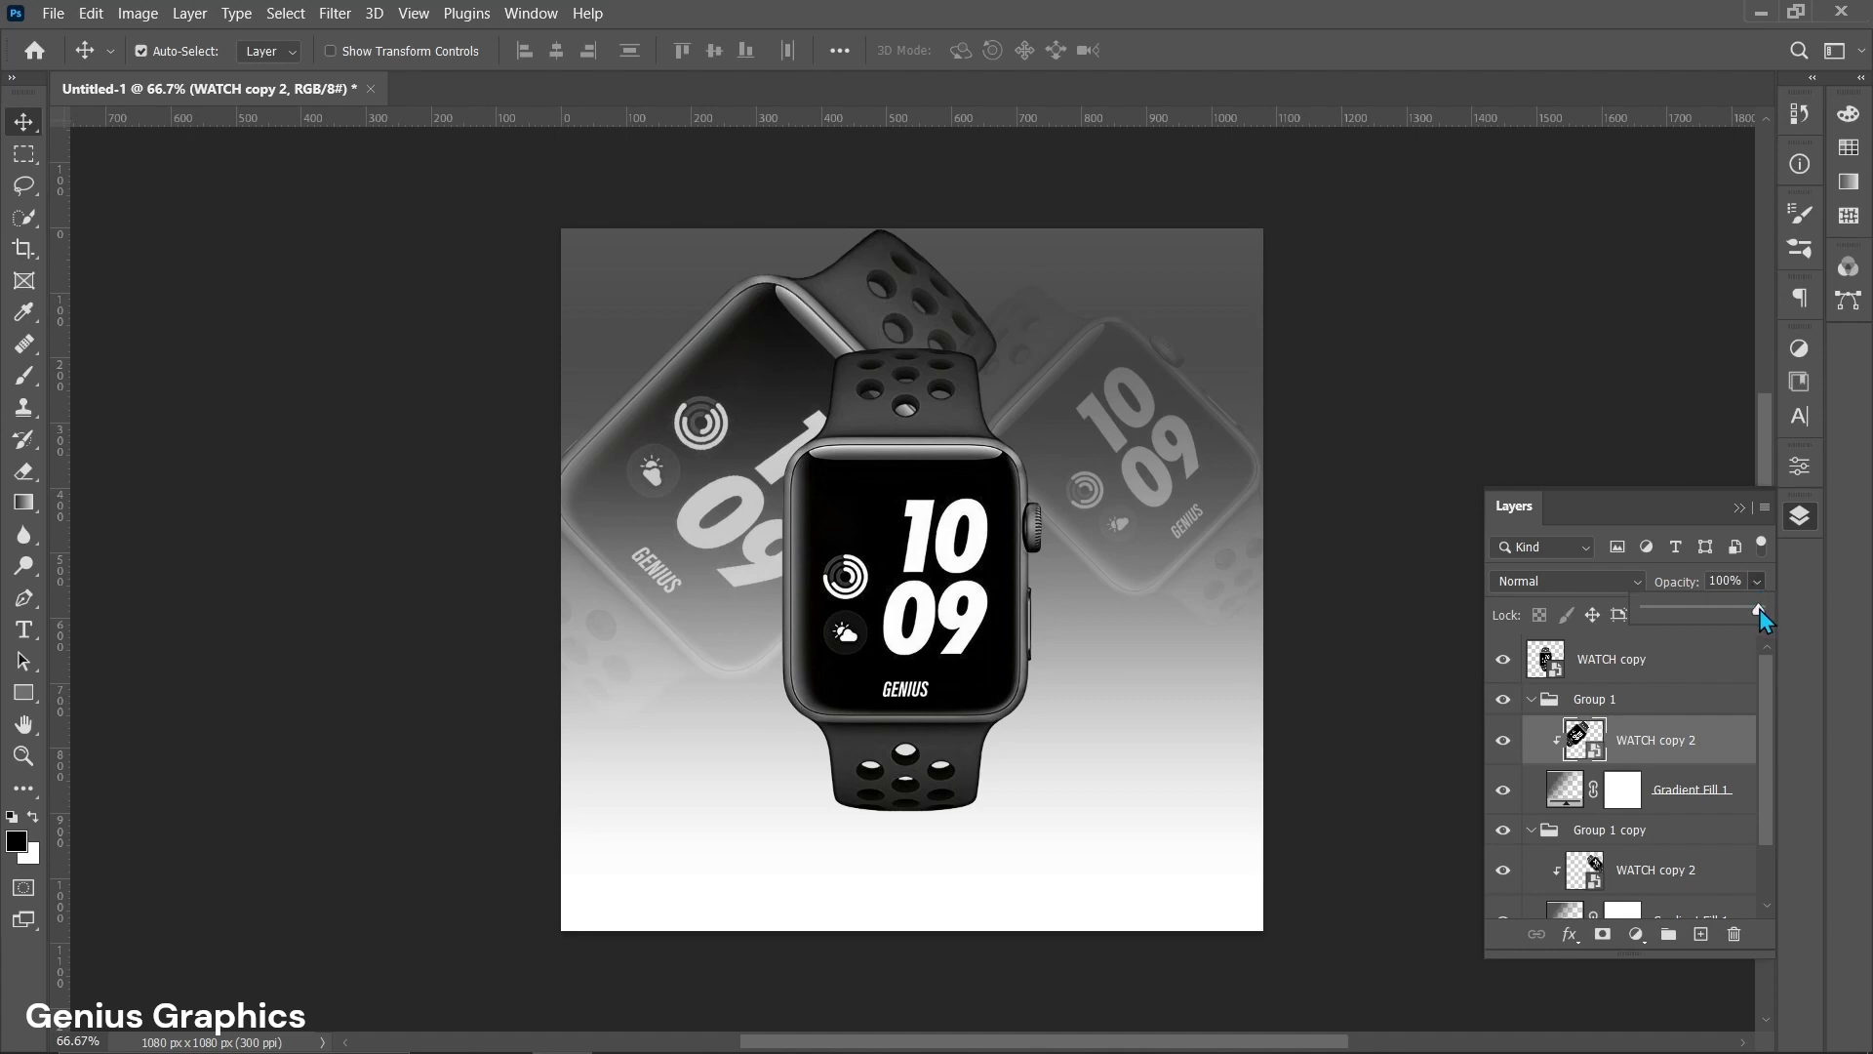
left_click_drag(1760, 611, 1702, 611)
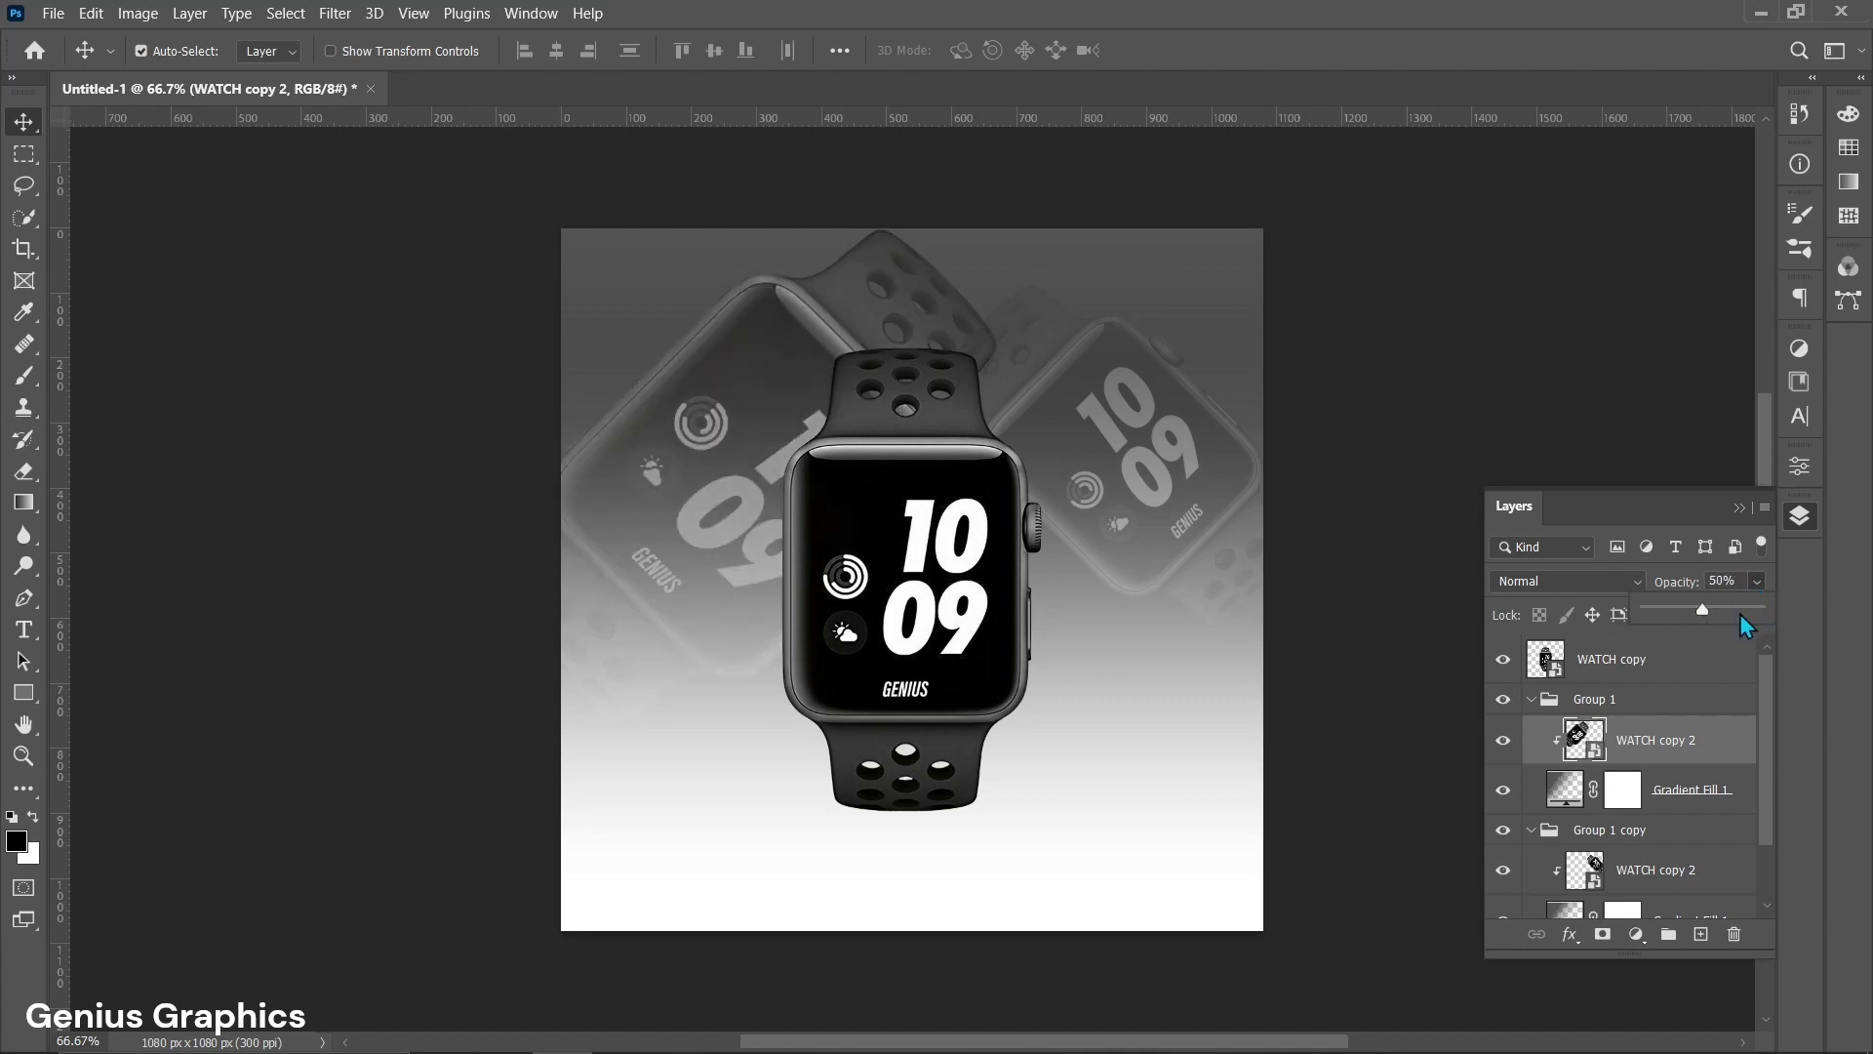
left_click(1760, 584)
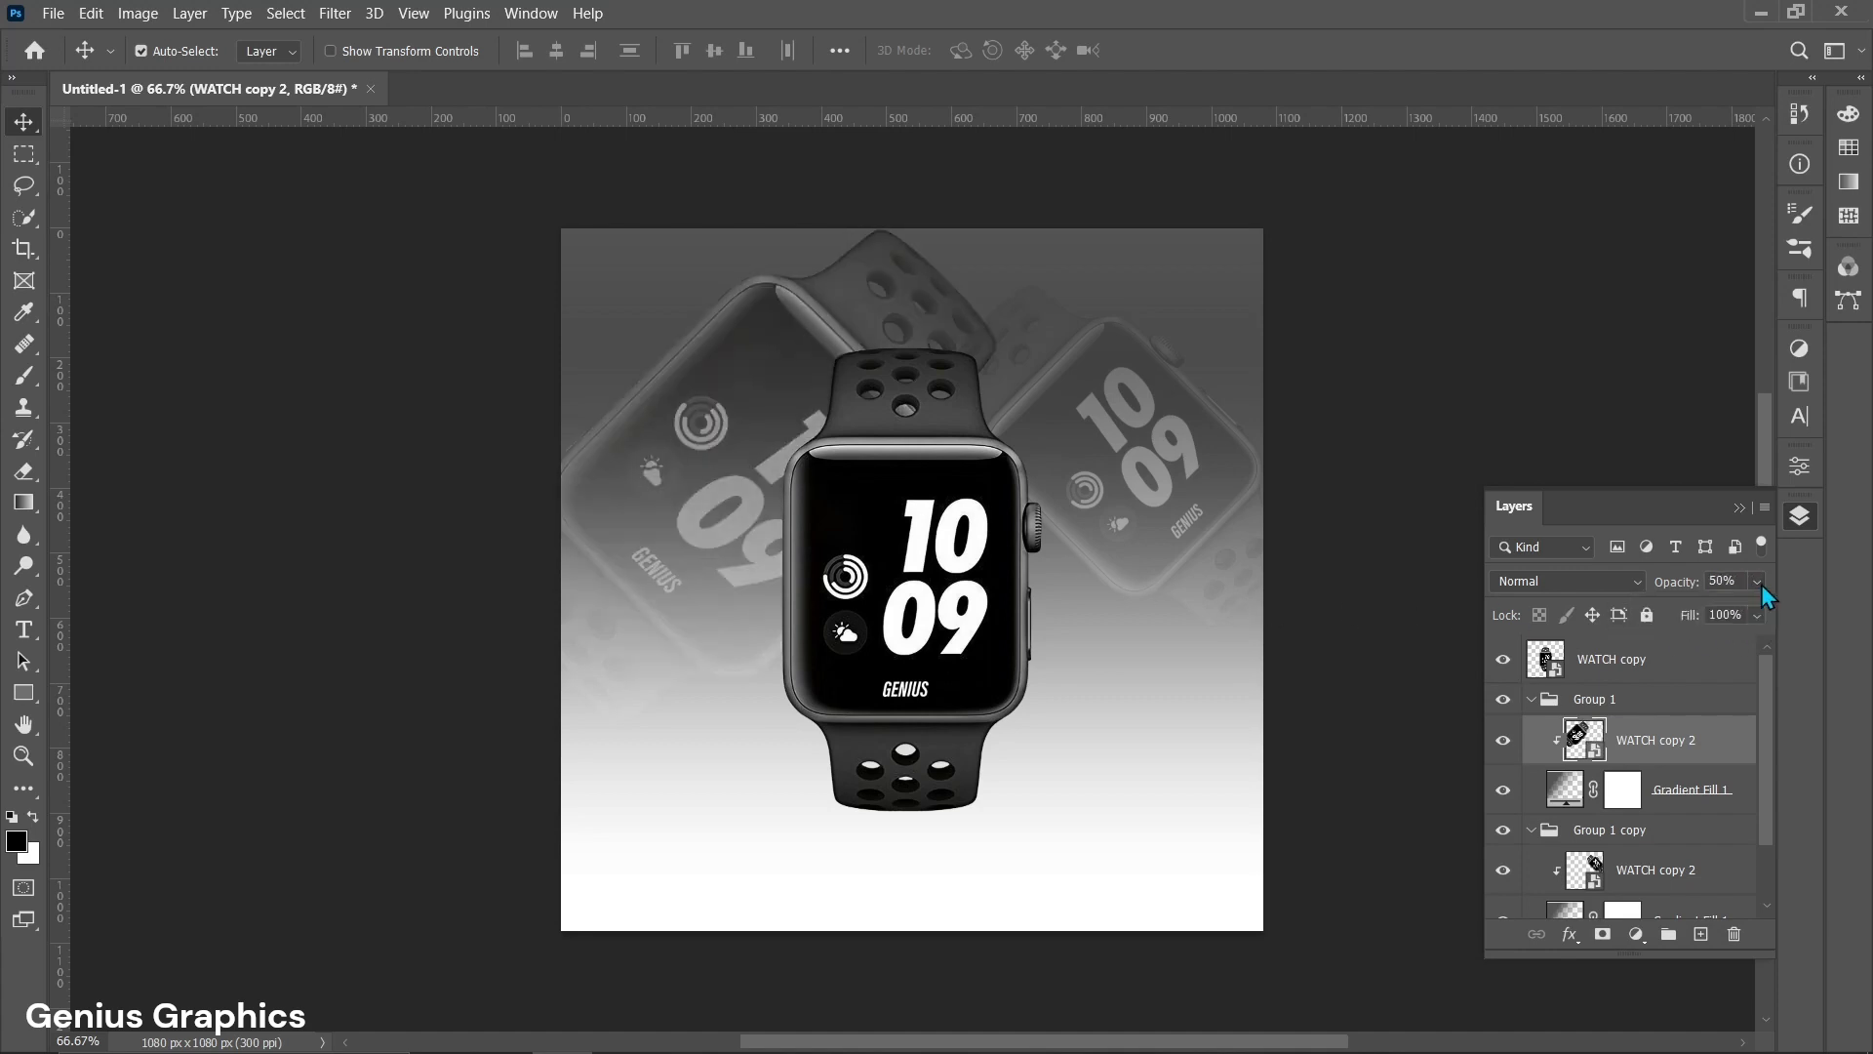
Collapse Group 1 and Group 1 copy and deselect the groups.
left_click(1535, 700)
left_click(1534, 731)
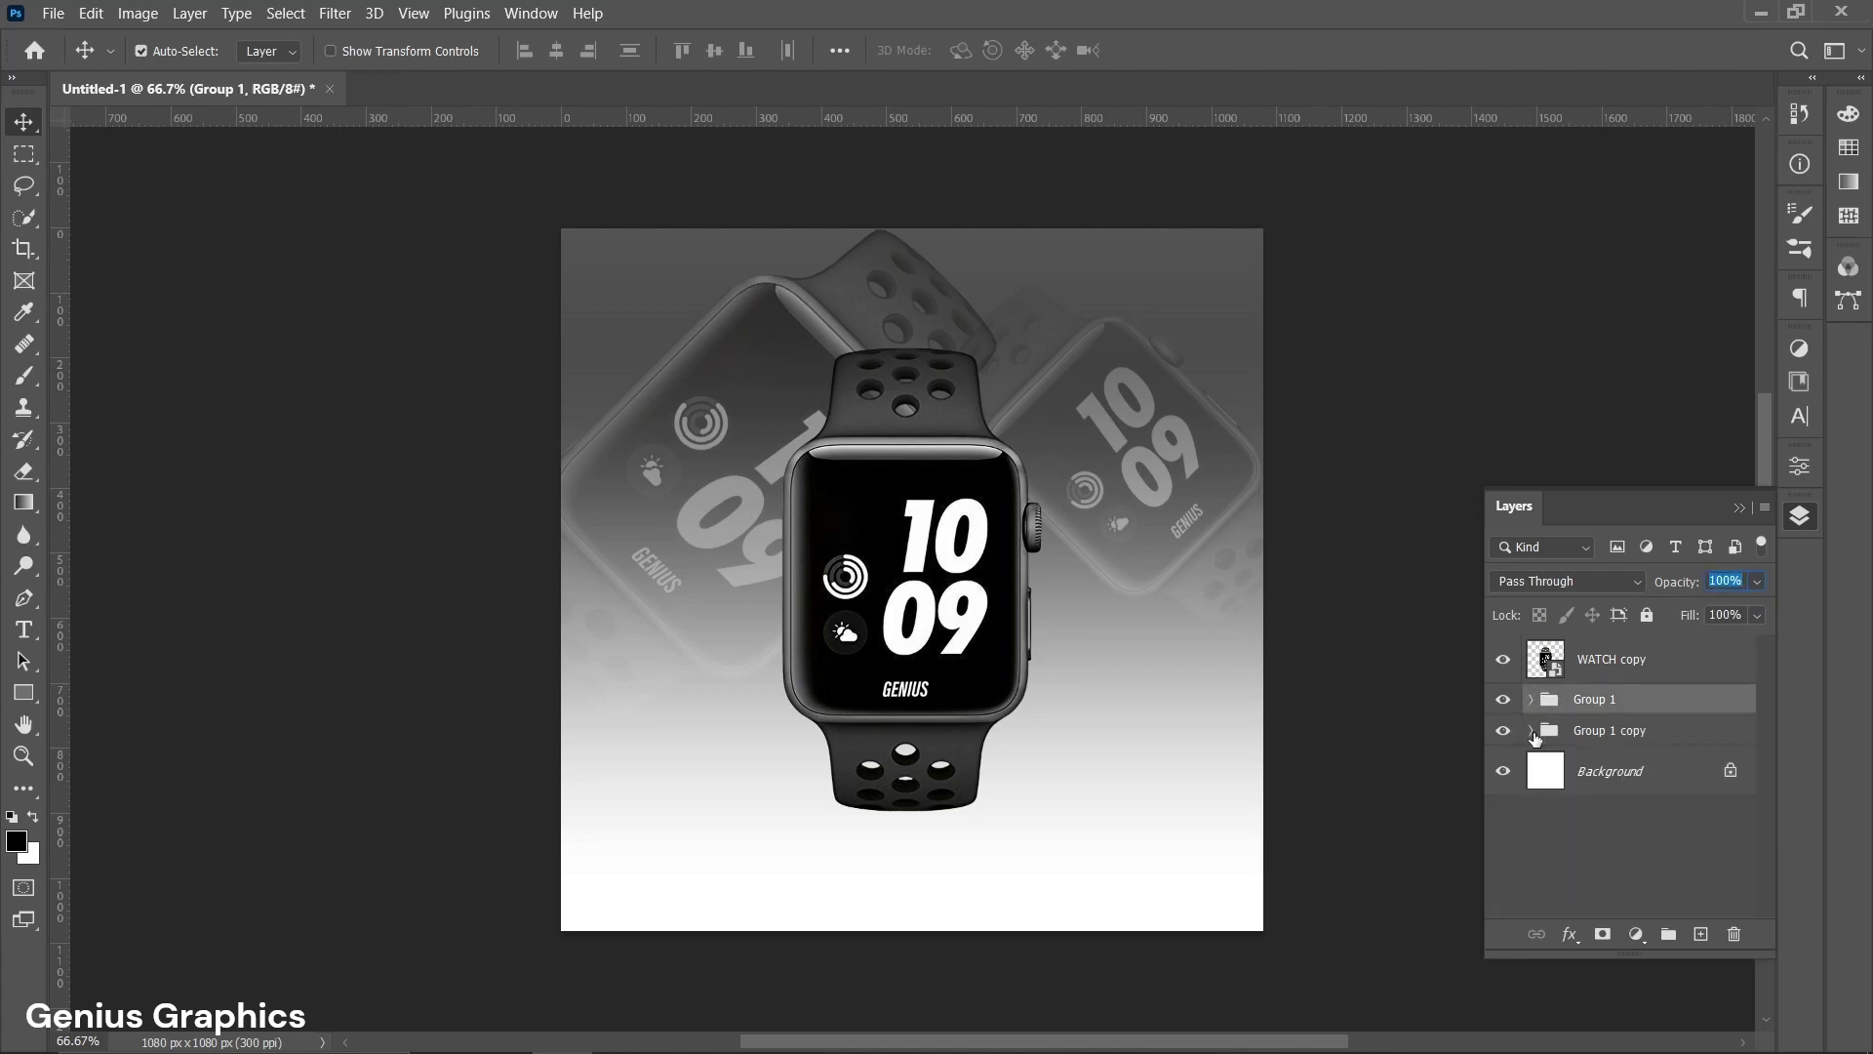
left_click(1647, 854)
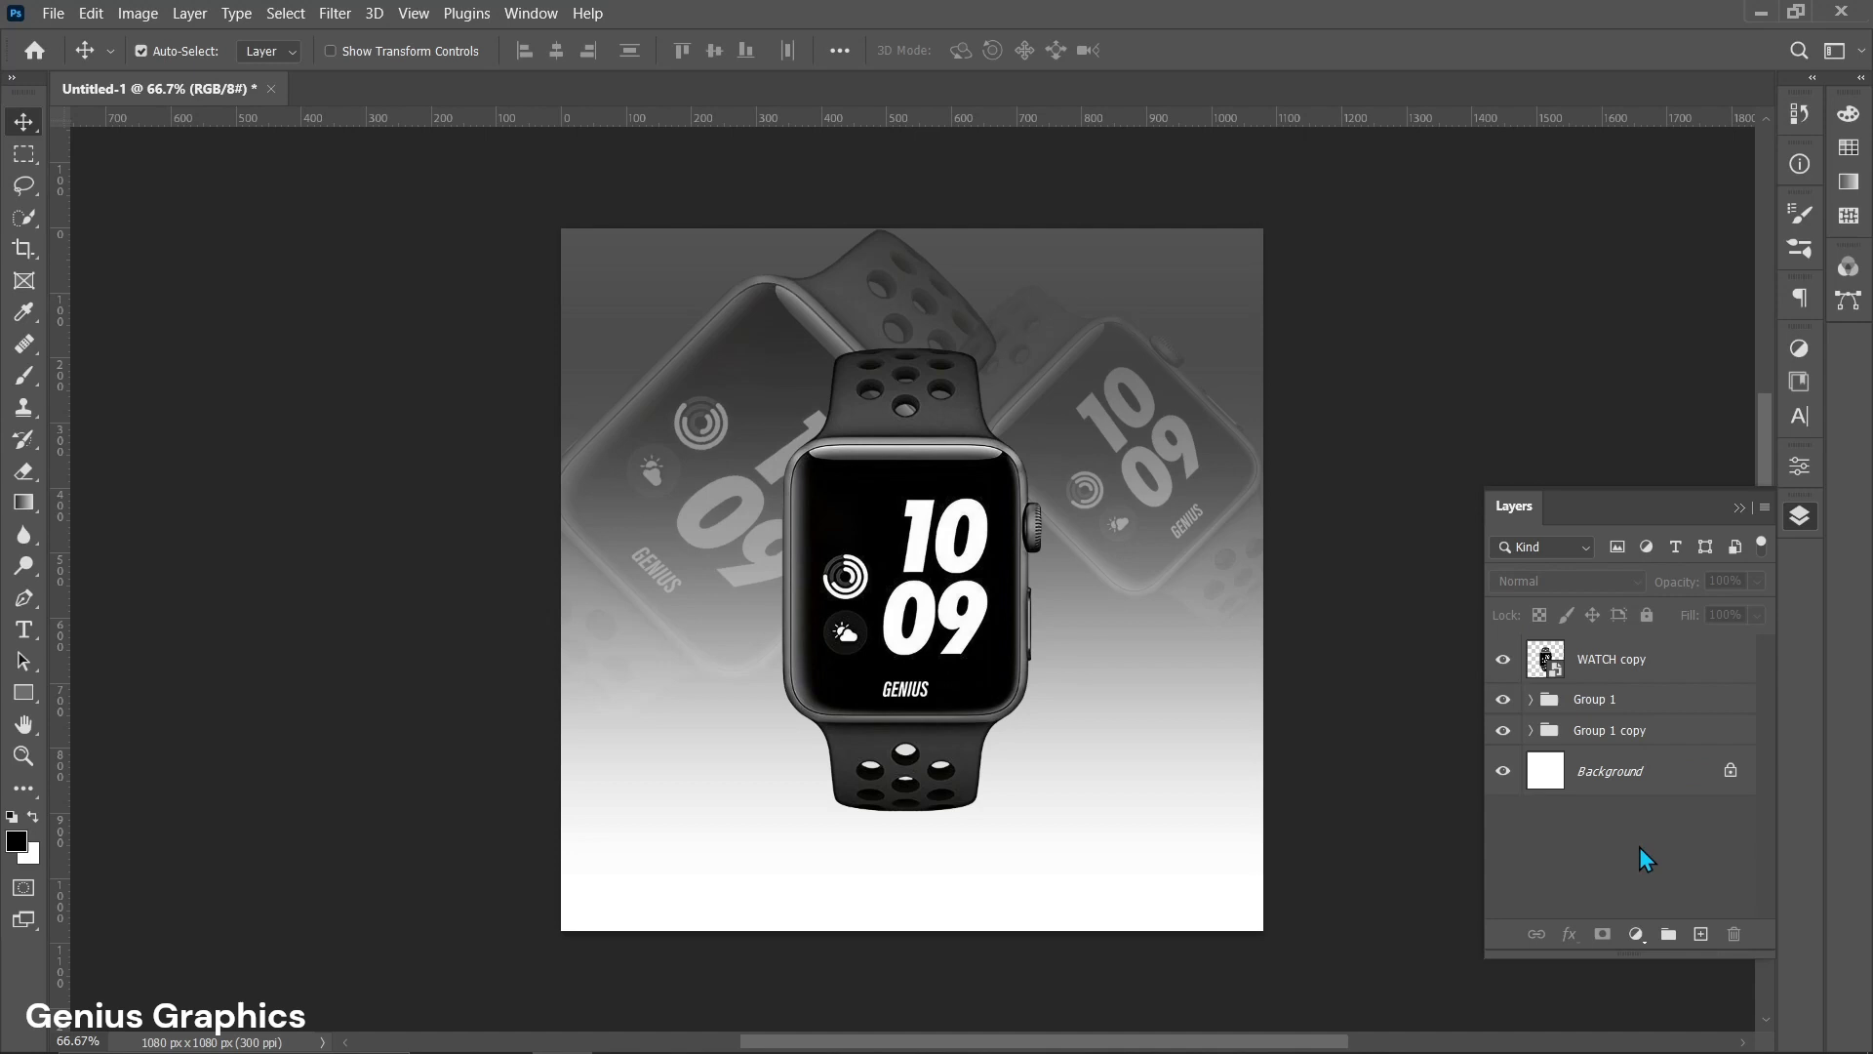
Add a new empty layer and move it just below the main WATCH copy layer.
left_click(1619, 658)
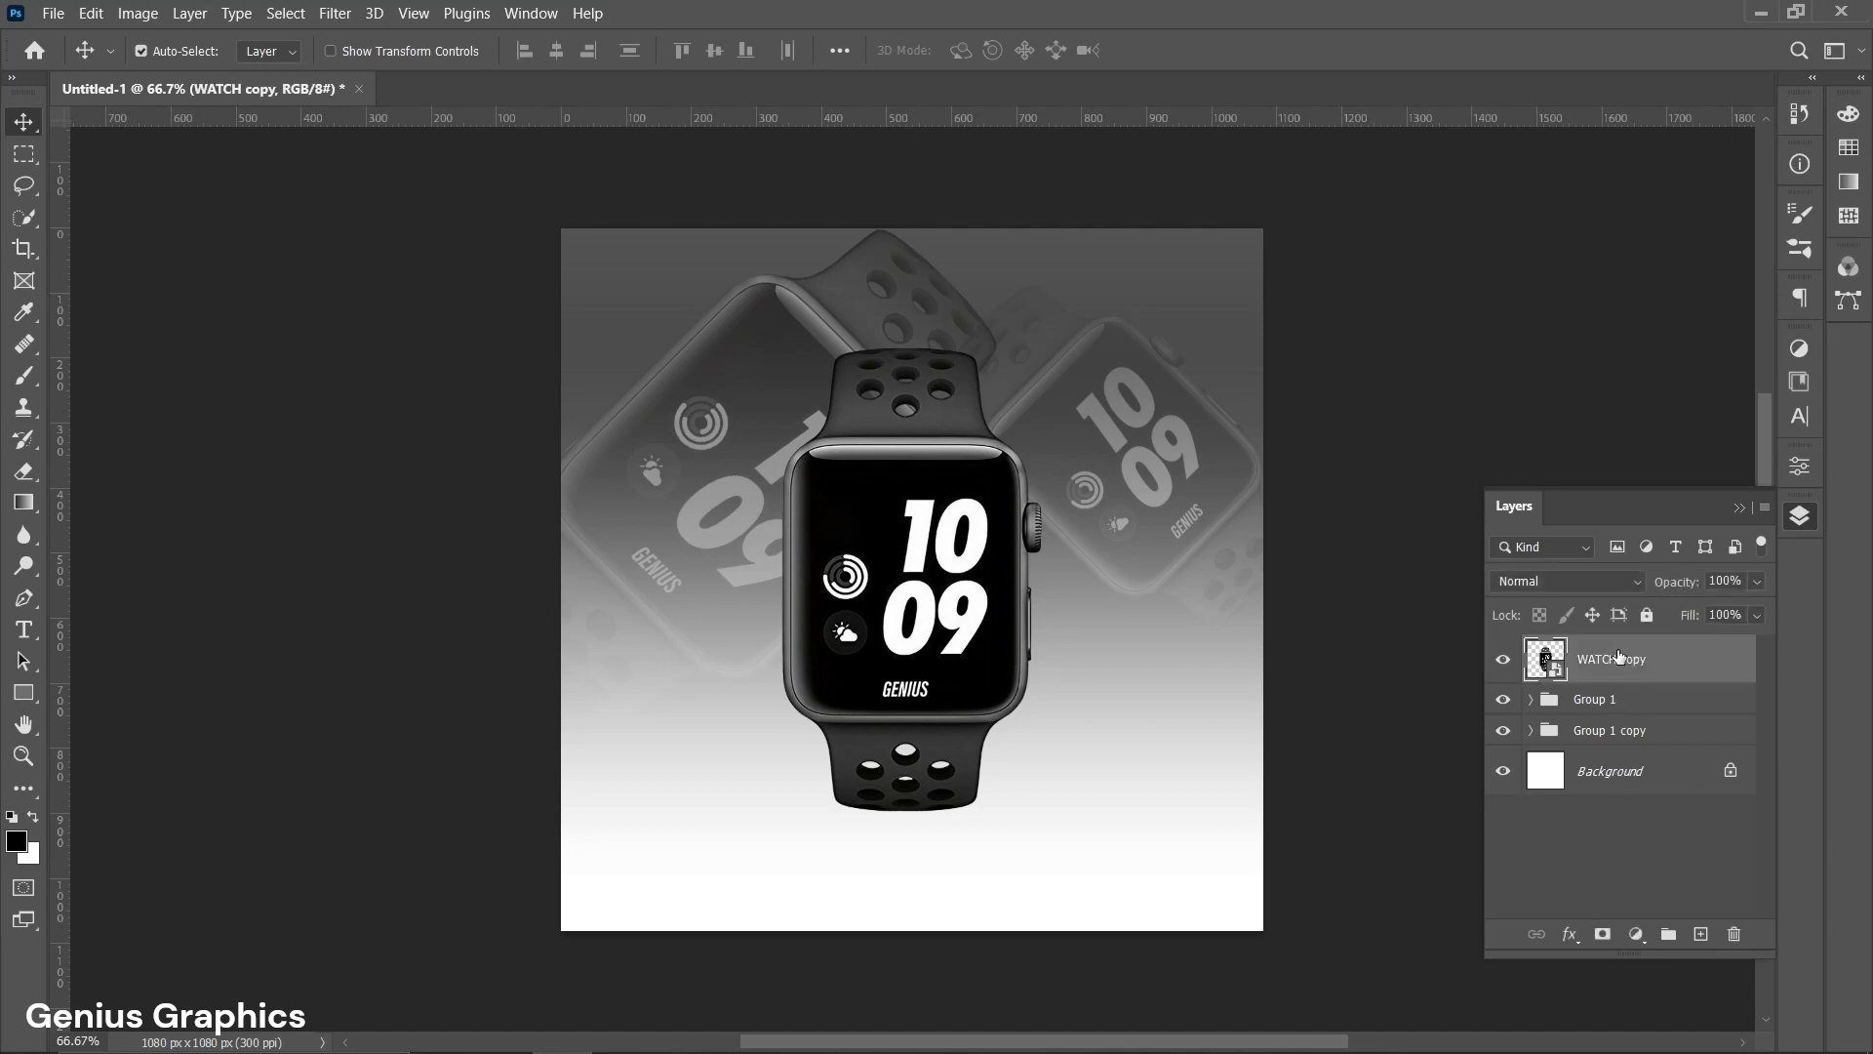
left_click(1702, 935)
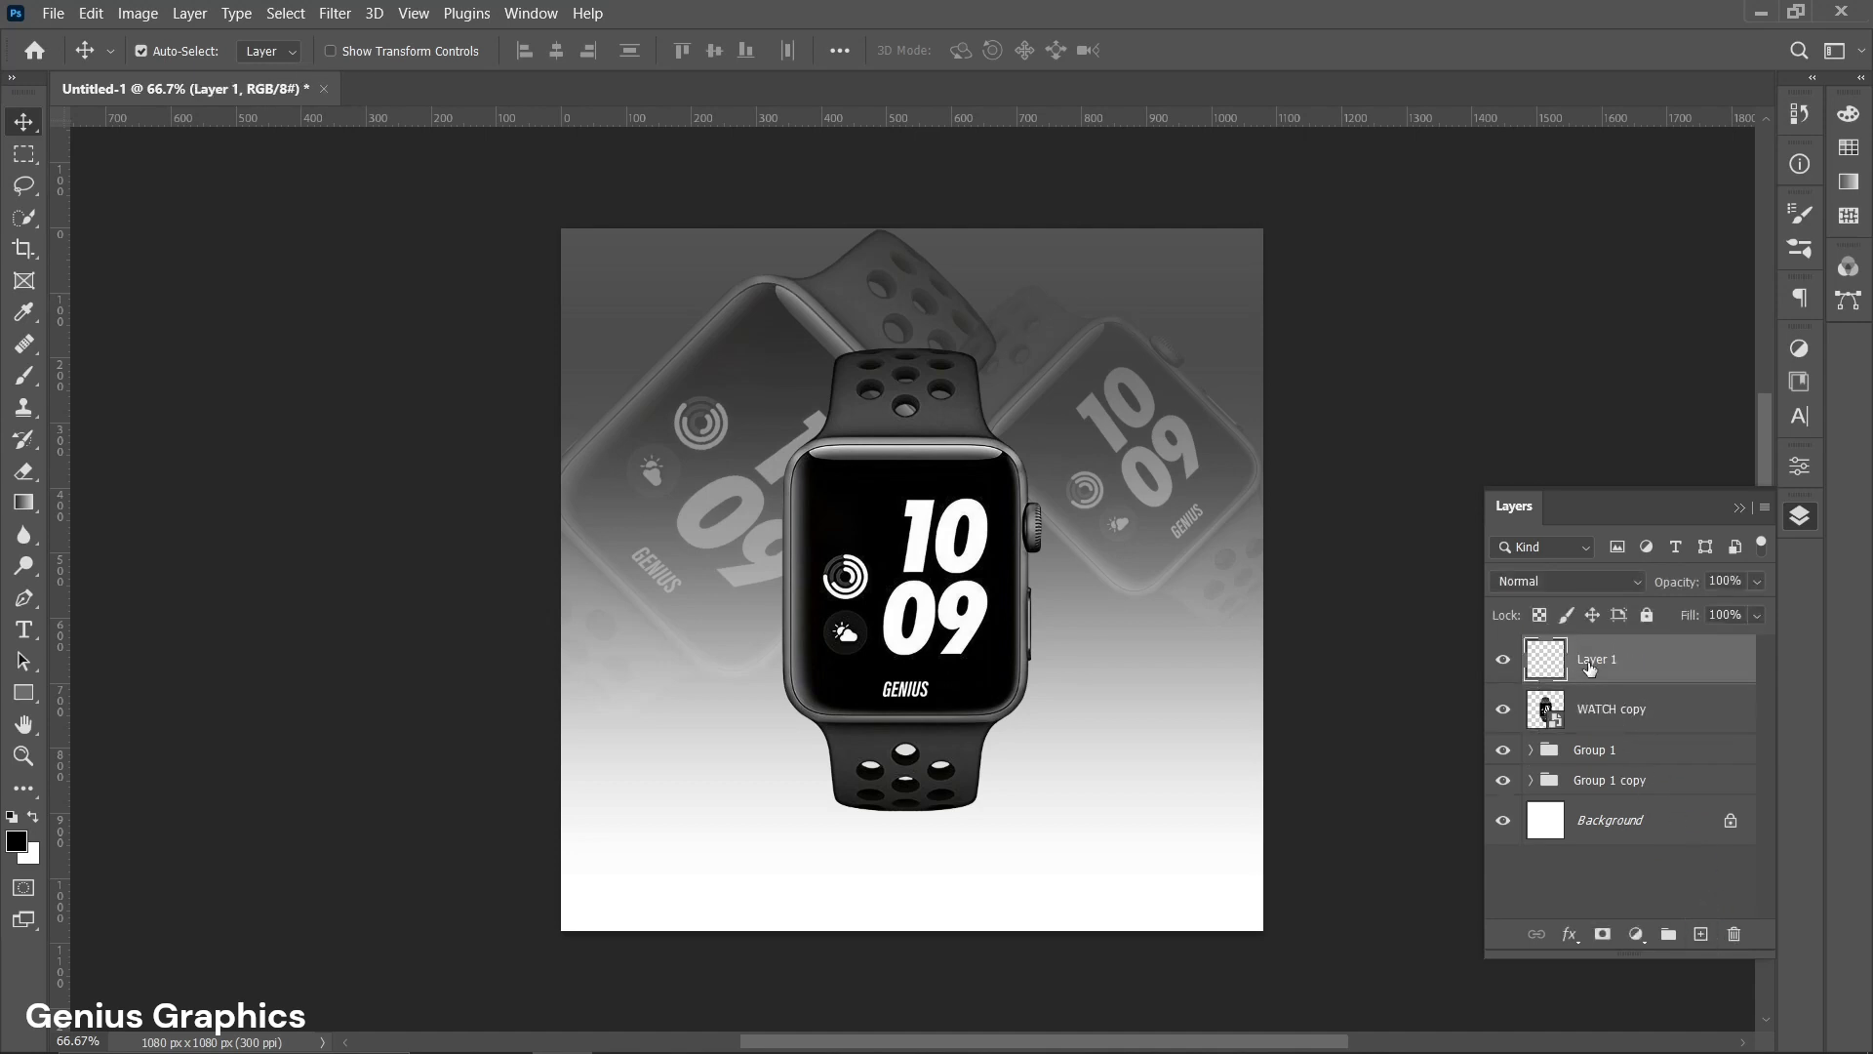
left_click_drag(1590, 666, 1592, 723)
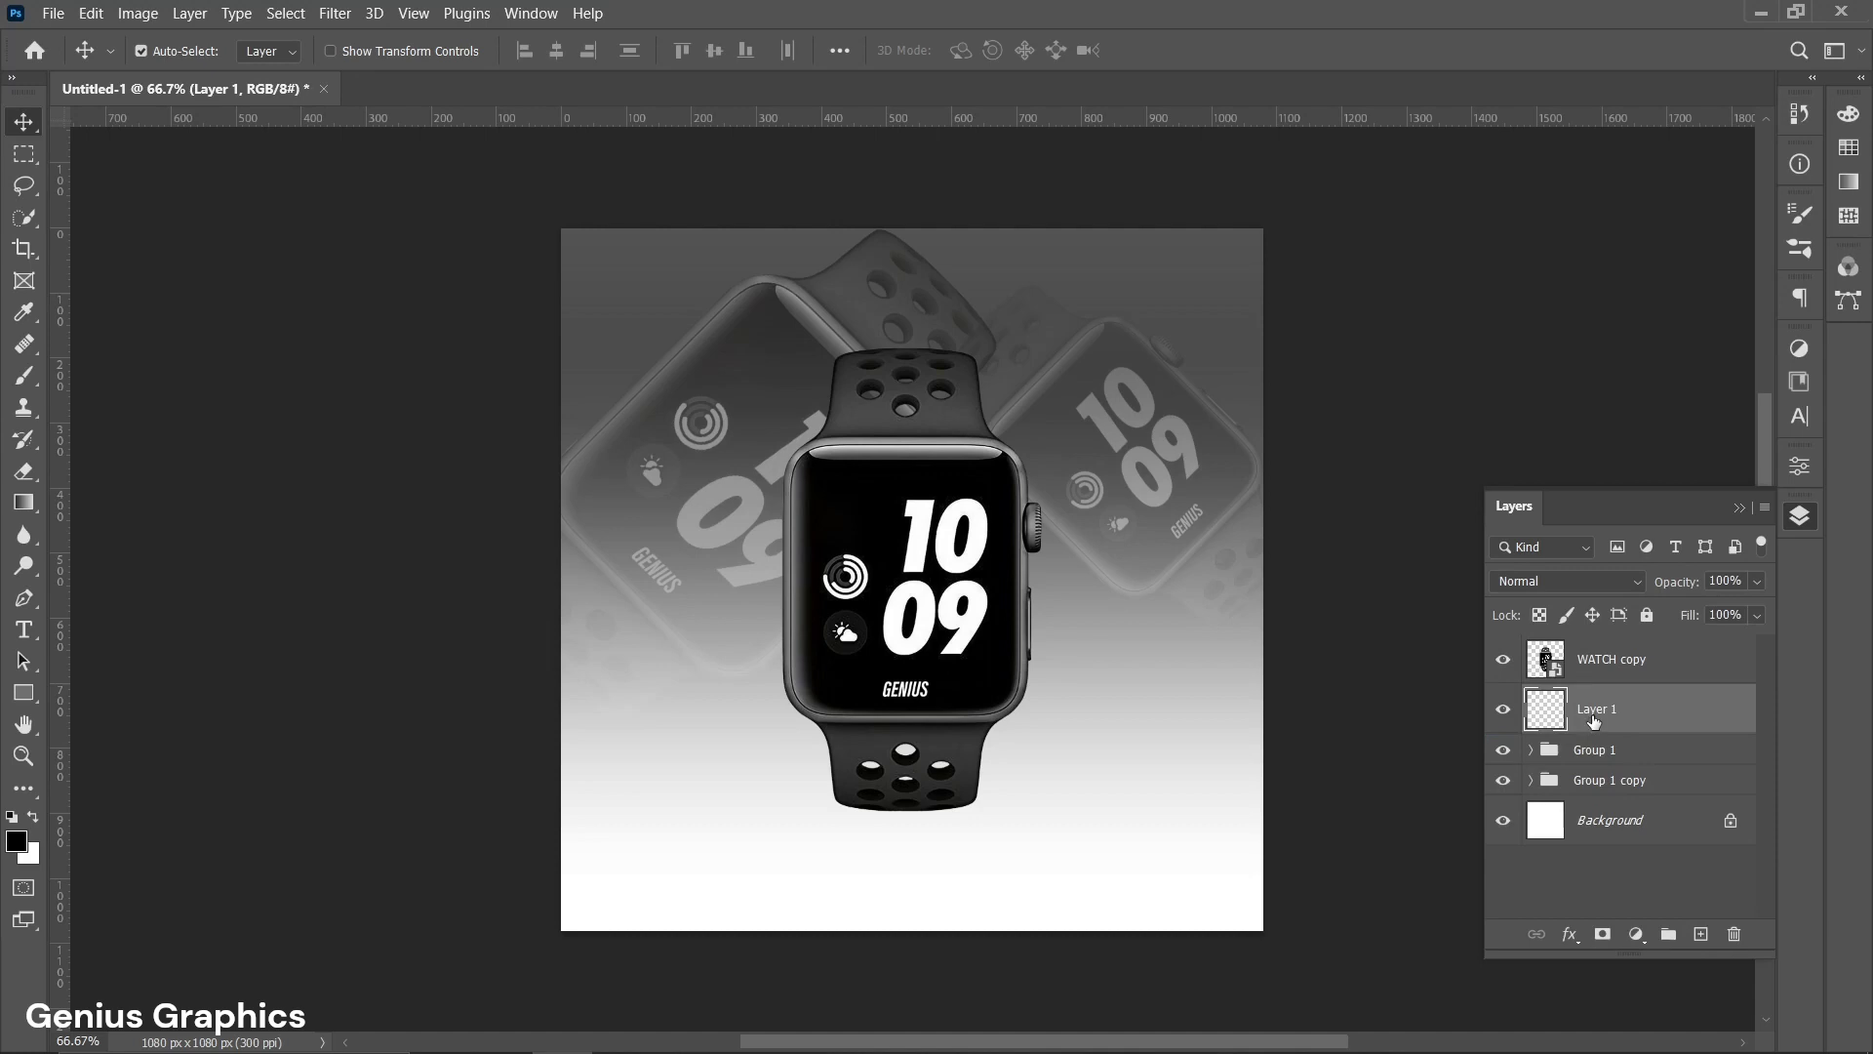
Pick the Brush tool and flatten its soft round tip into an ellipse.
left_click(25, 376)
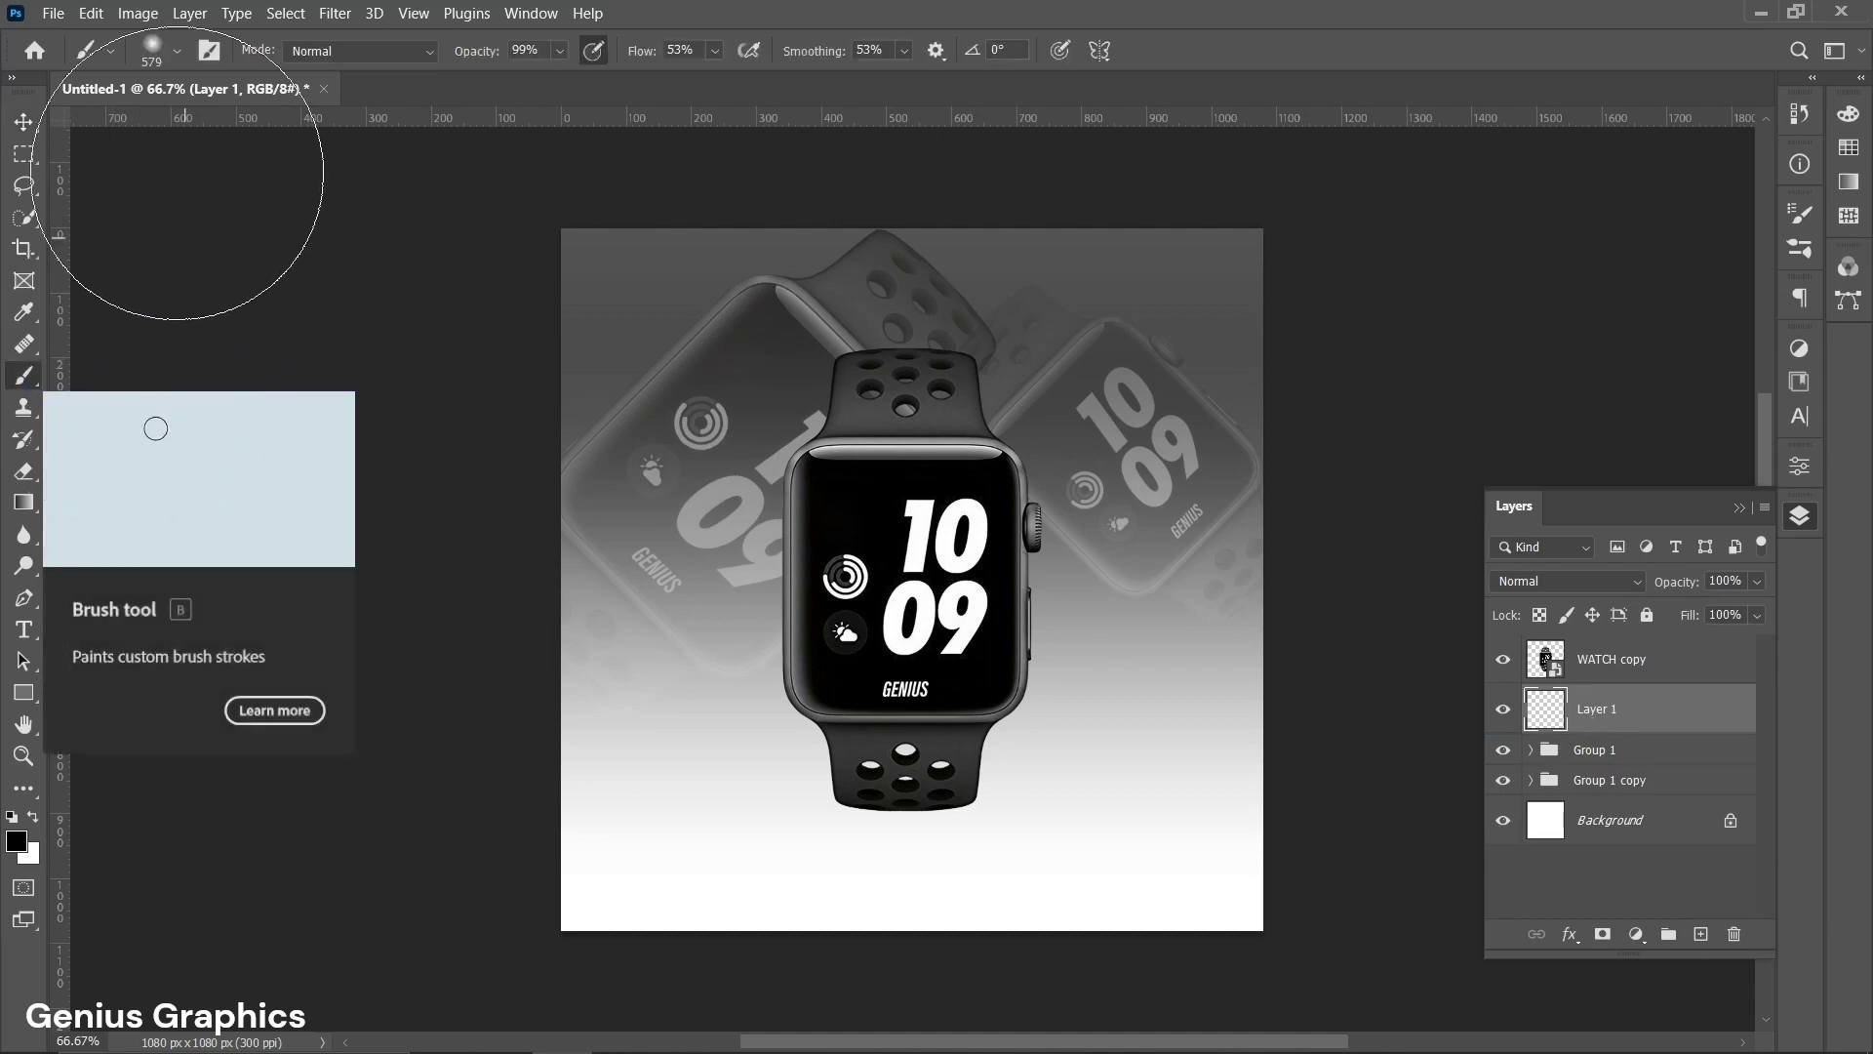
left_click(176, 51)
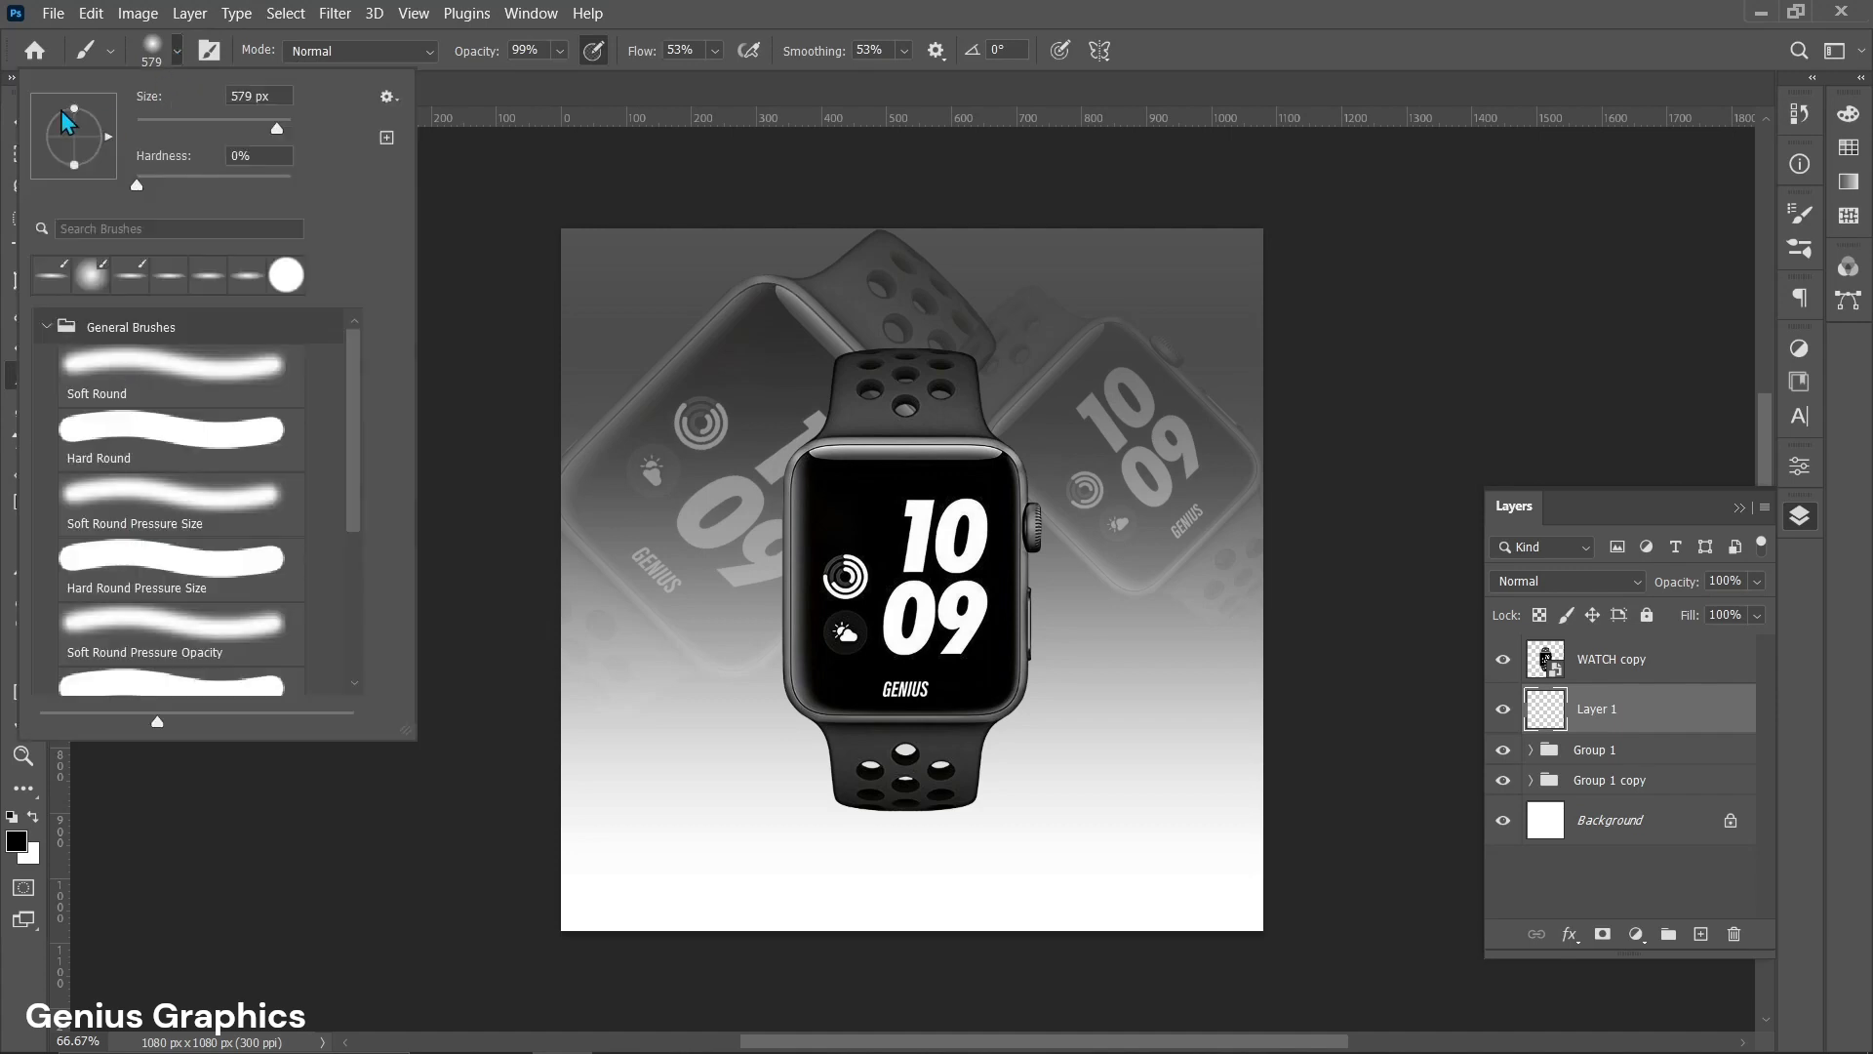
left_click_drag(74, 109, 76, 127)
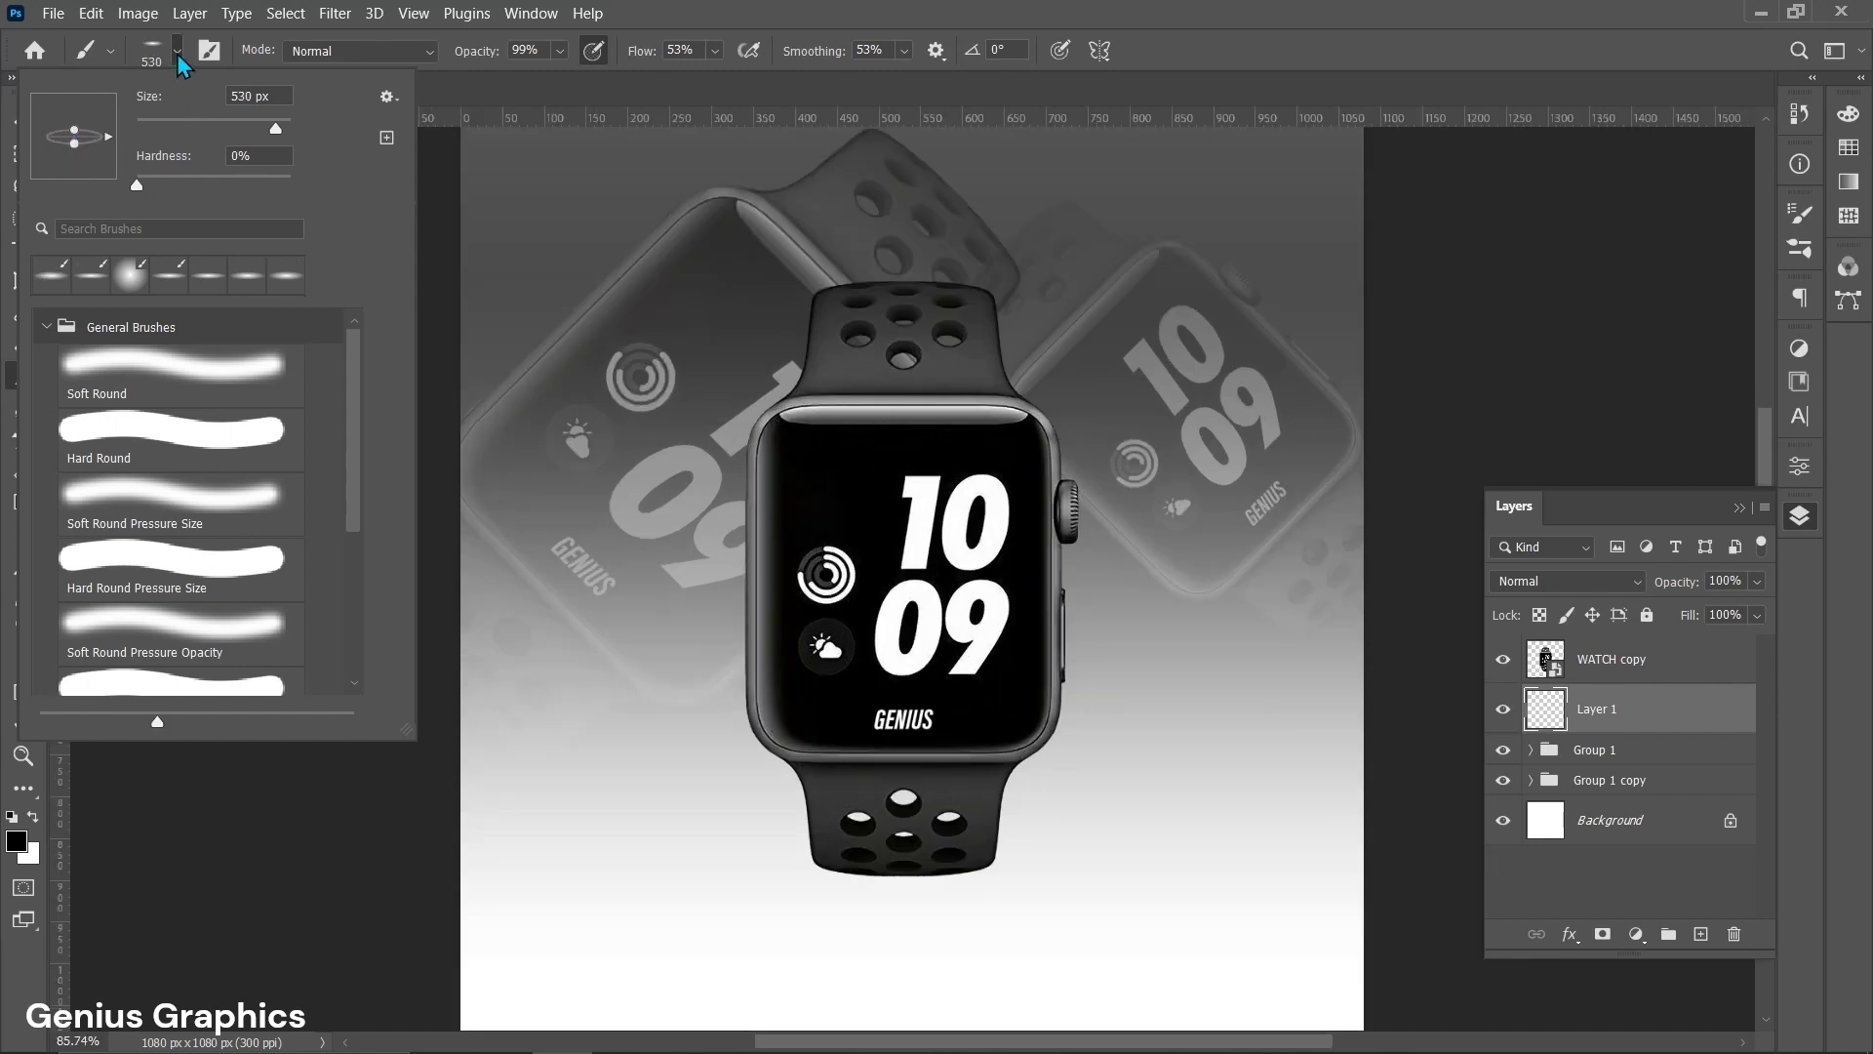
Paint a soft, broad dark shadow under the watch band with progressively larger brush dabs.
left_click(177, 59)
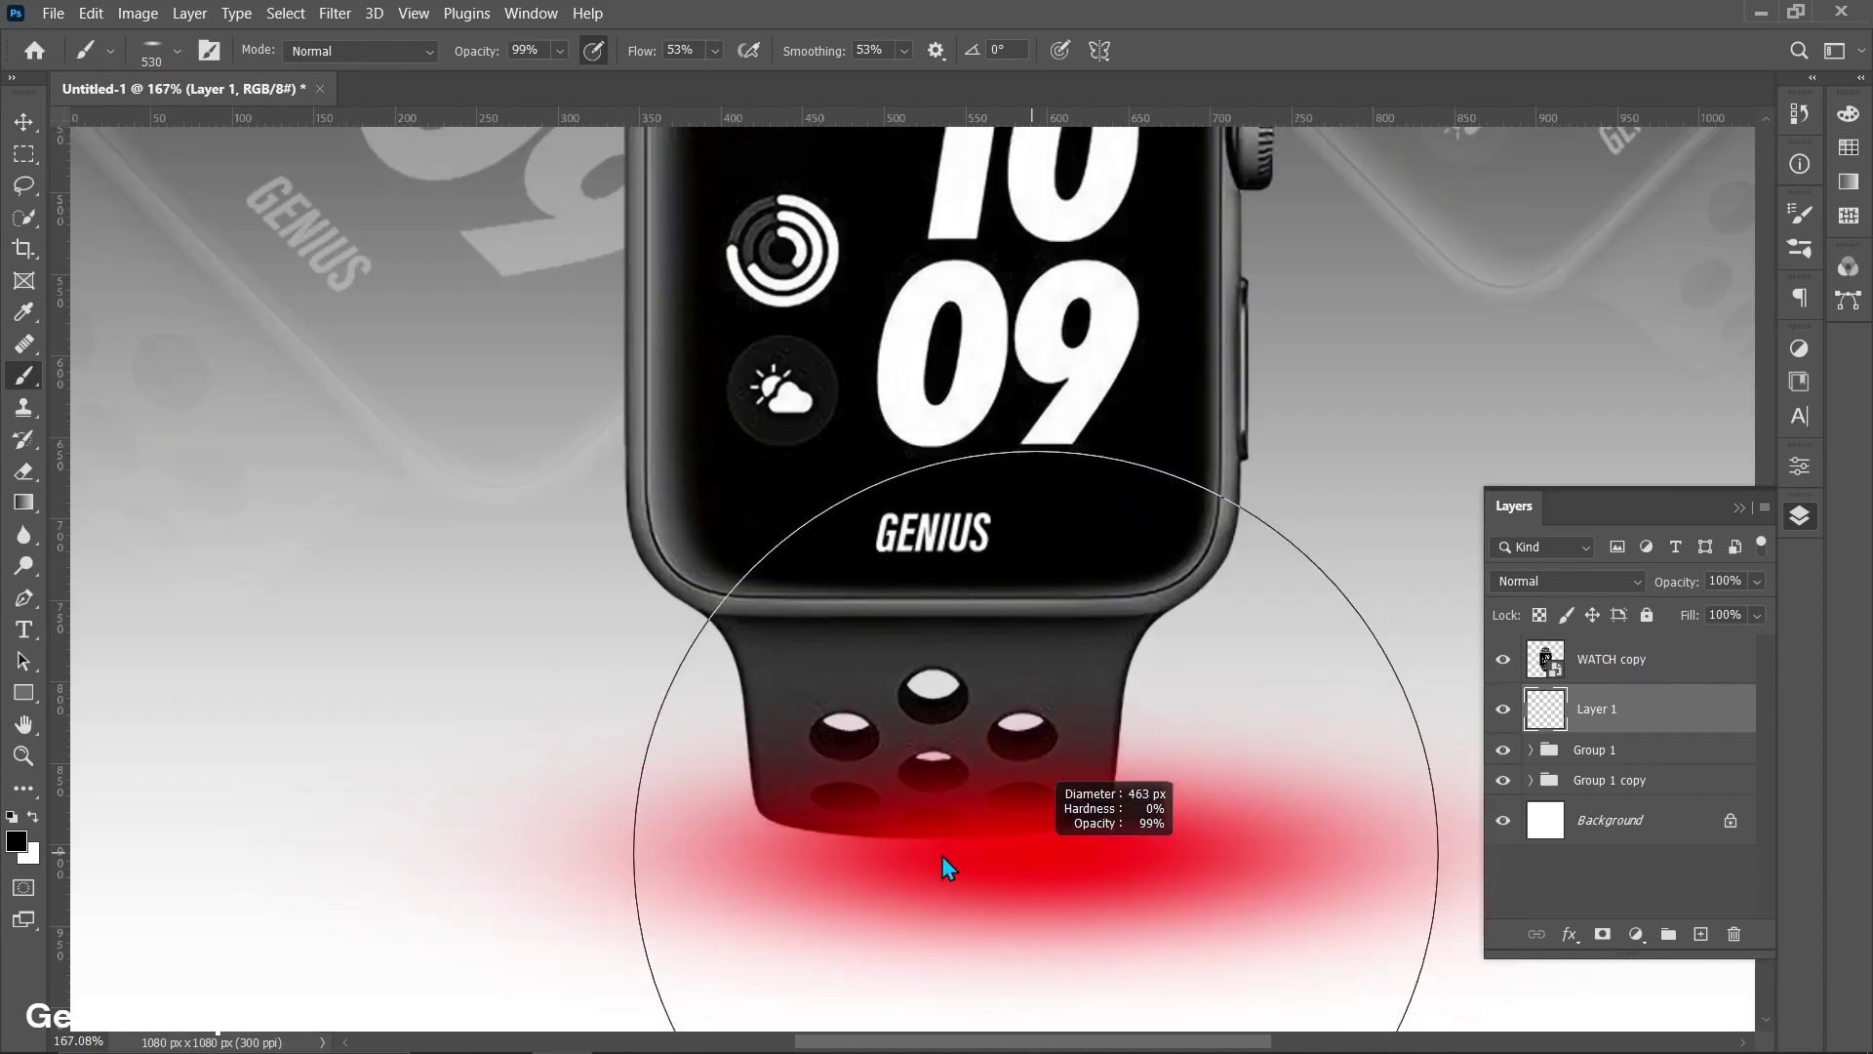
left_click_drag(942, 856, 733, 879)
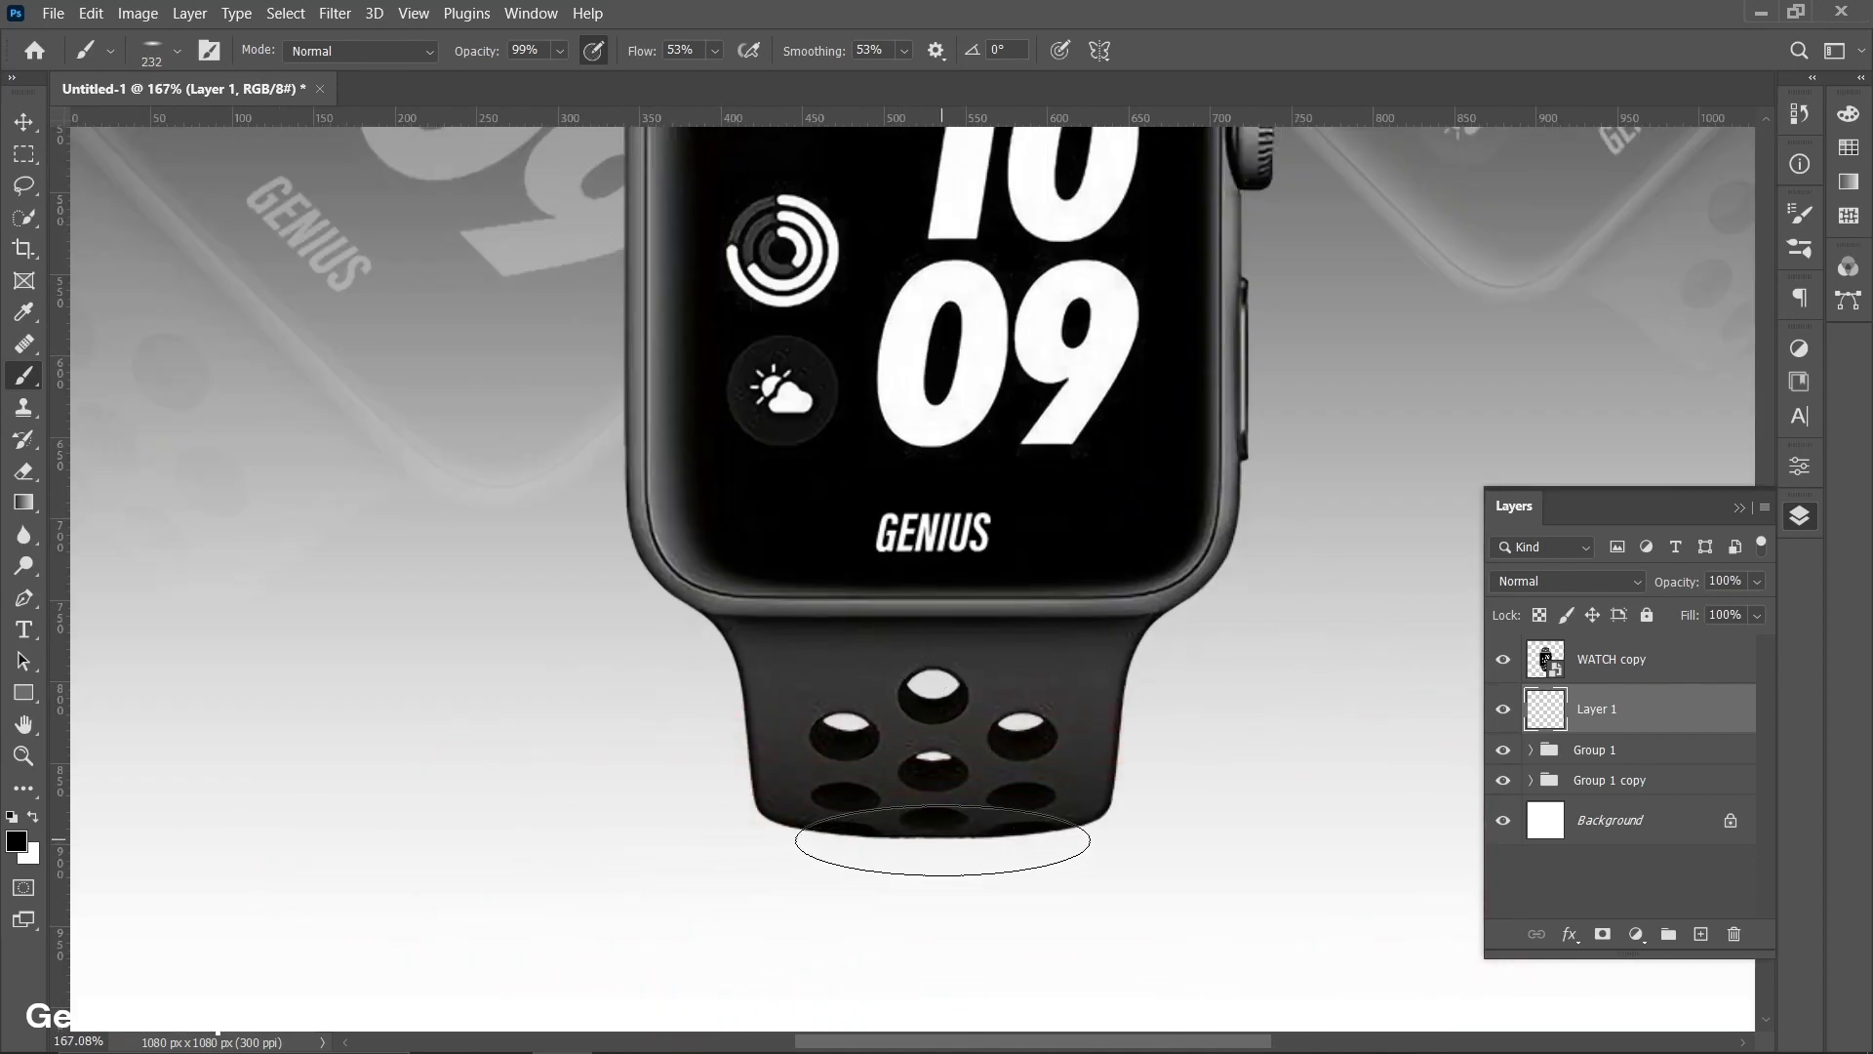
left_click(932, 847)
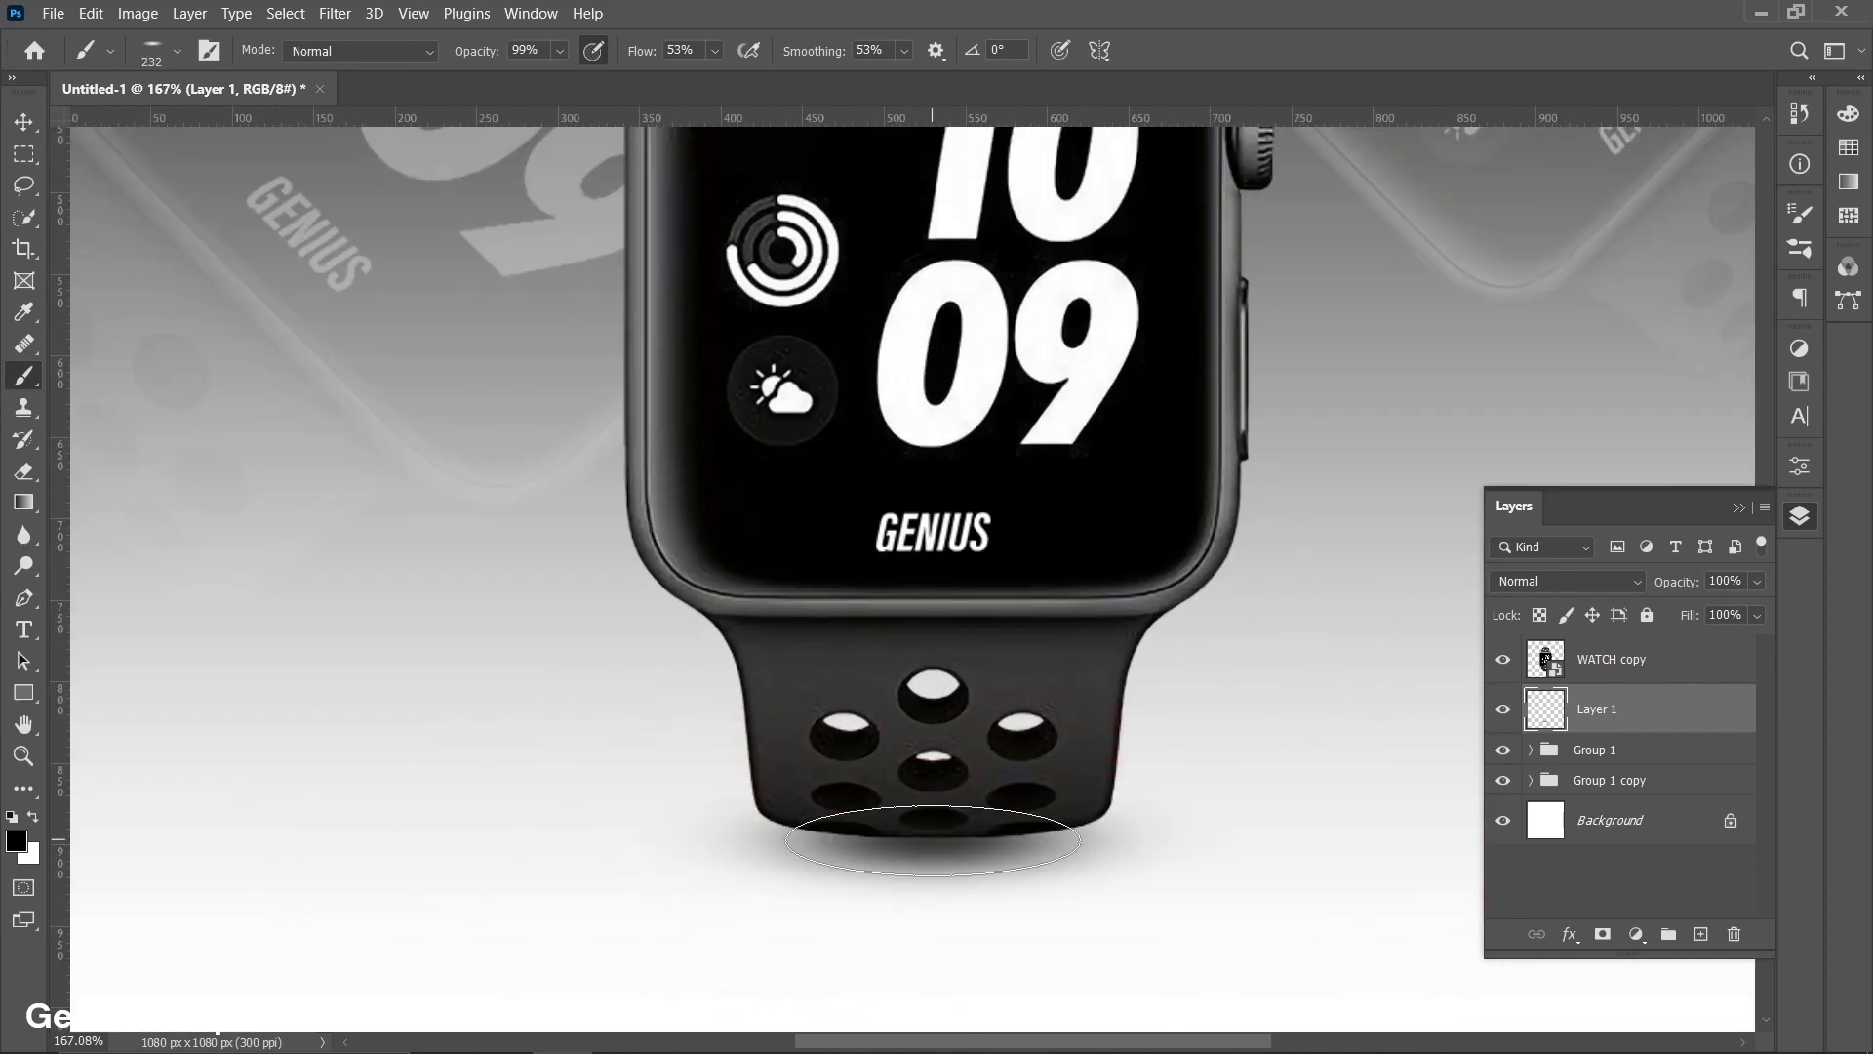
left_click_drag(938, 843, 1002, 841)
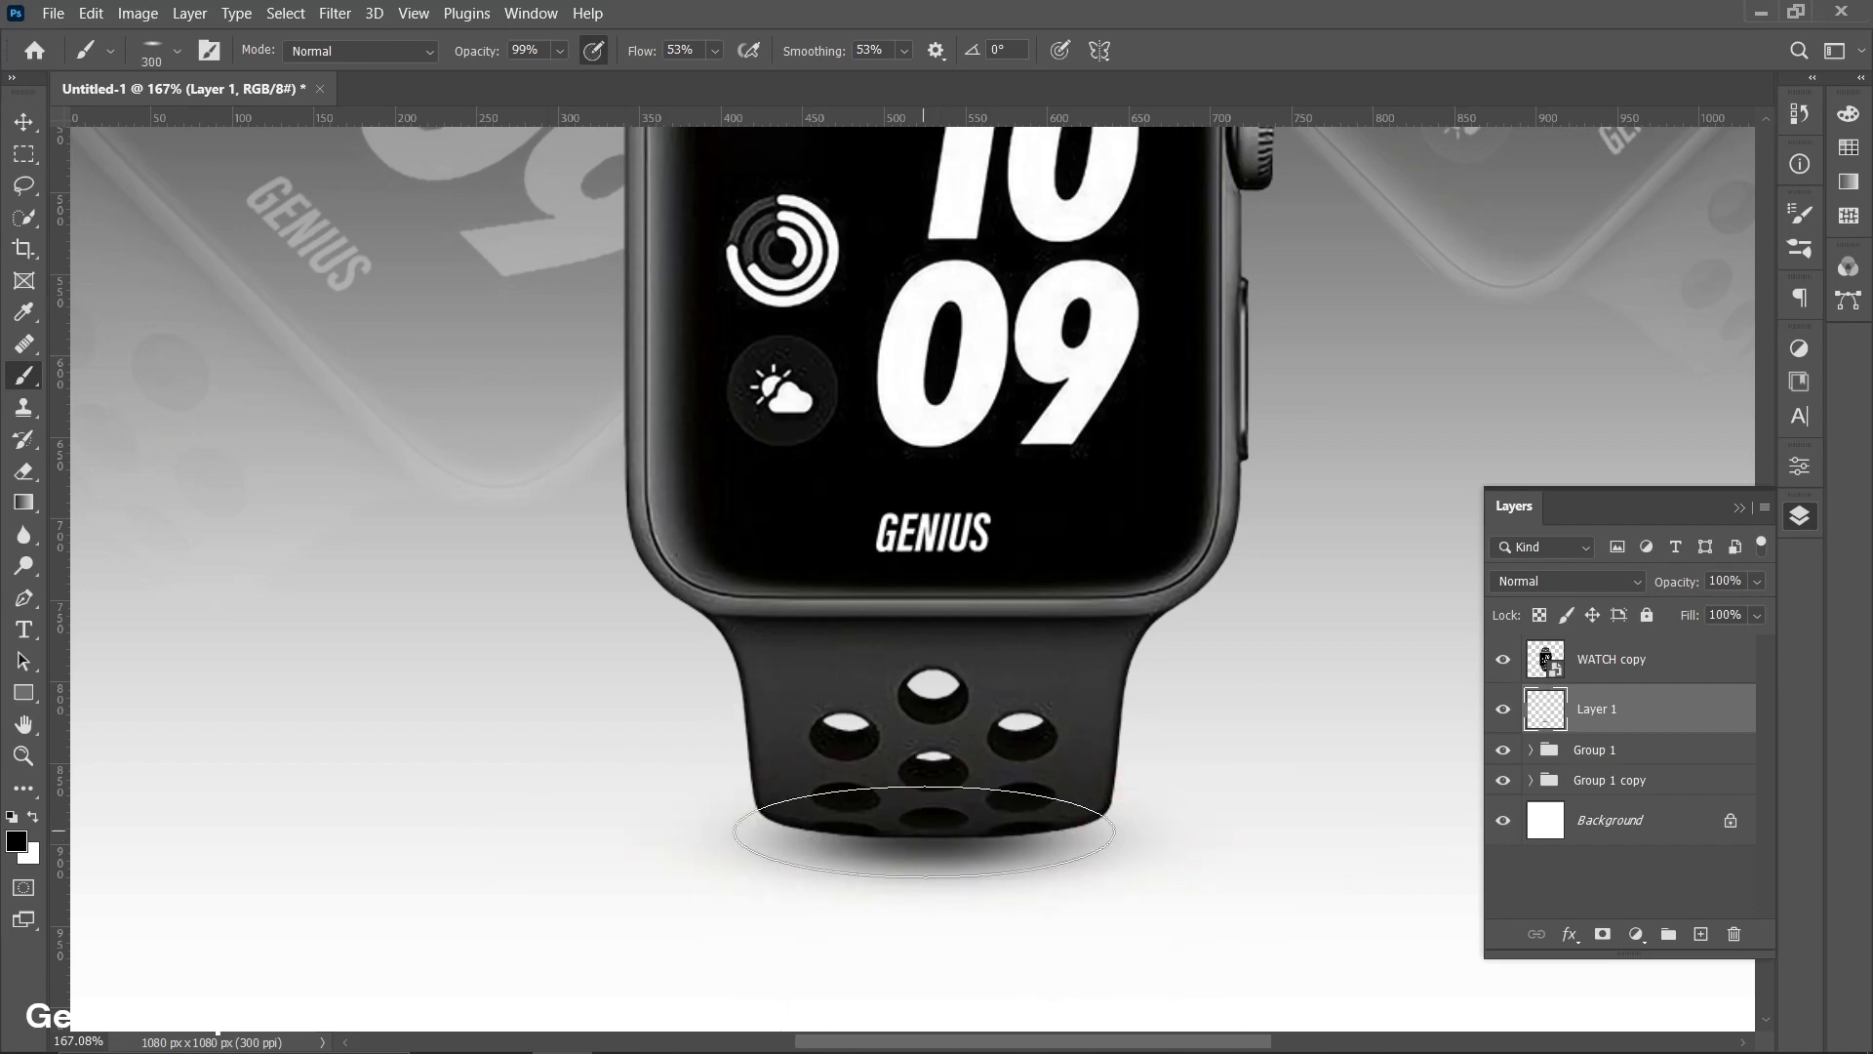
left_click(924, 834)
left_click_drag(929, 835, 1069, 848)
scroll(929, 835, "down", 5)
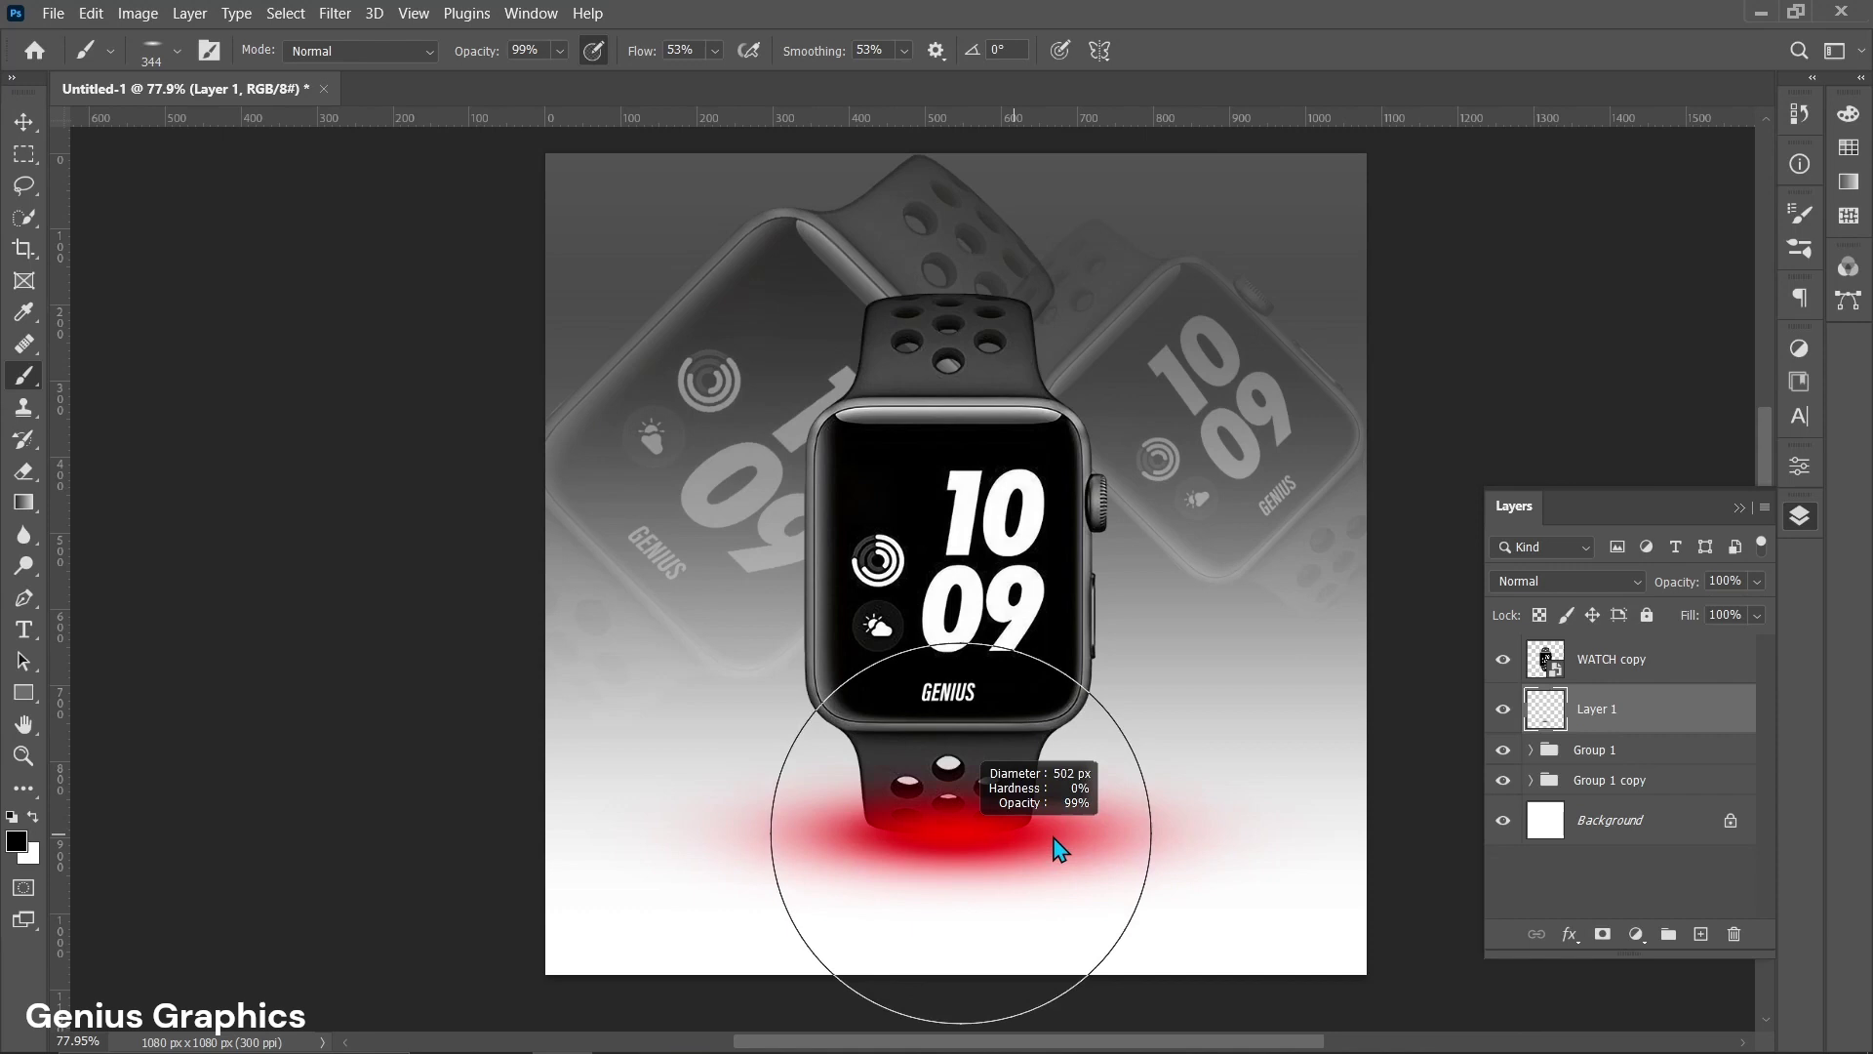
left_click(948, 837)
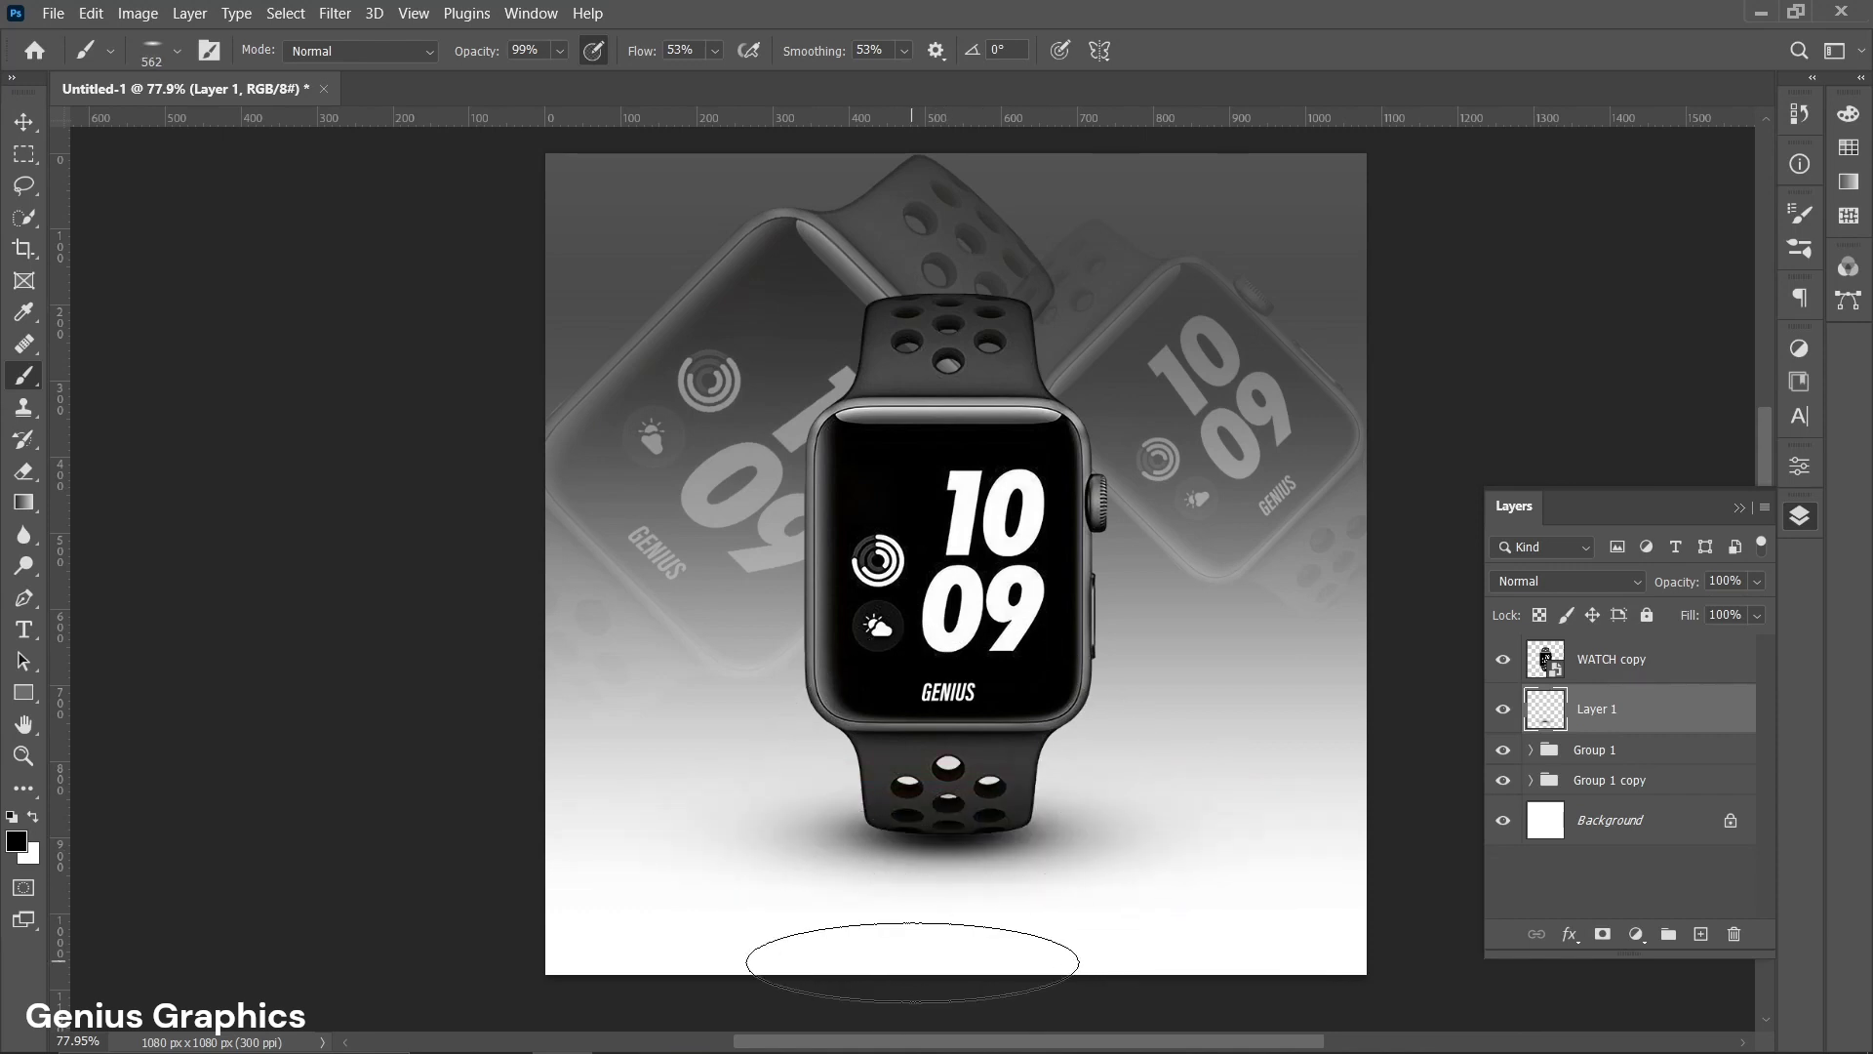
left_click_drag(962, 849, 1019, 864)
left_click(948, 841)
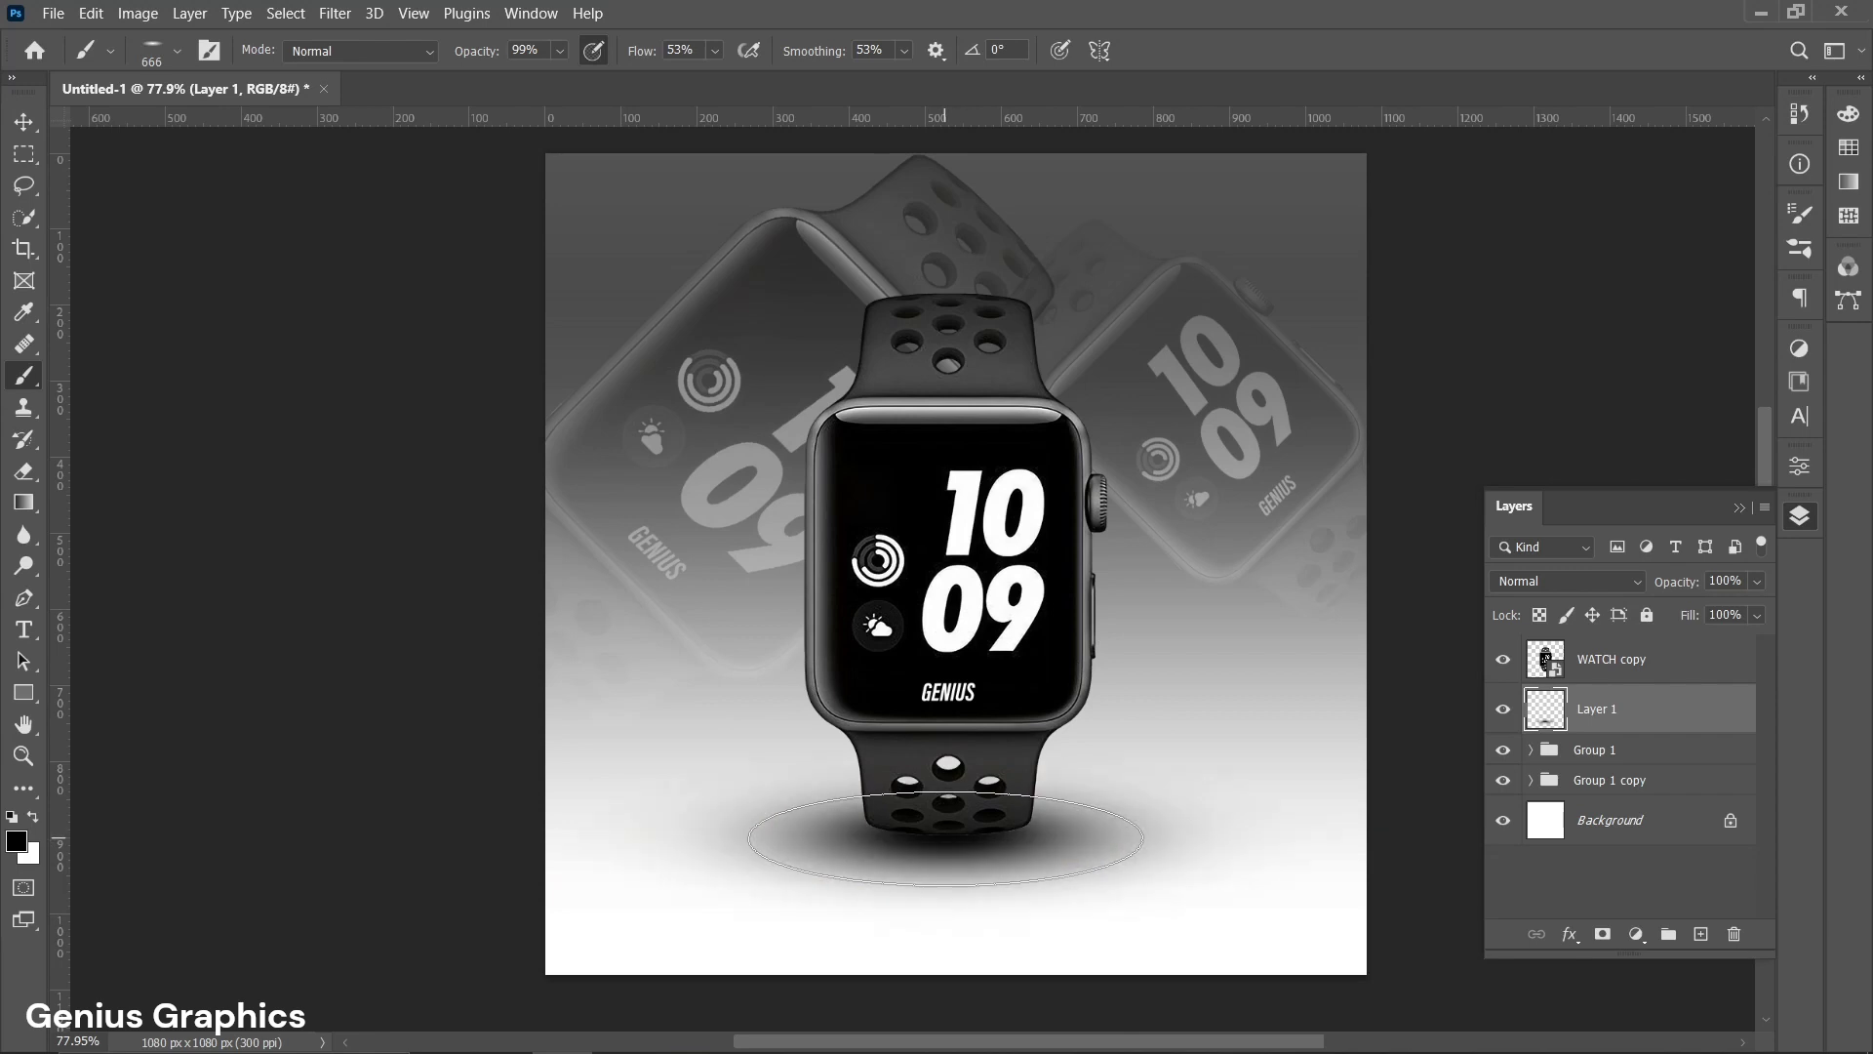
Set the shadow Layer 1 to 89% opacity and move it above WATCH copy in the stack.
left_click(1758, 582)
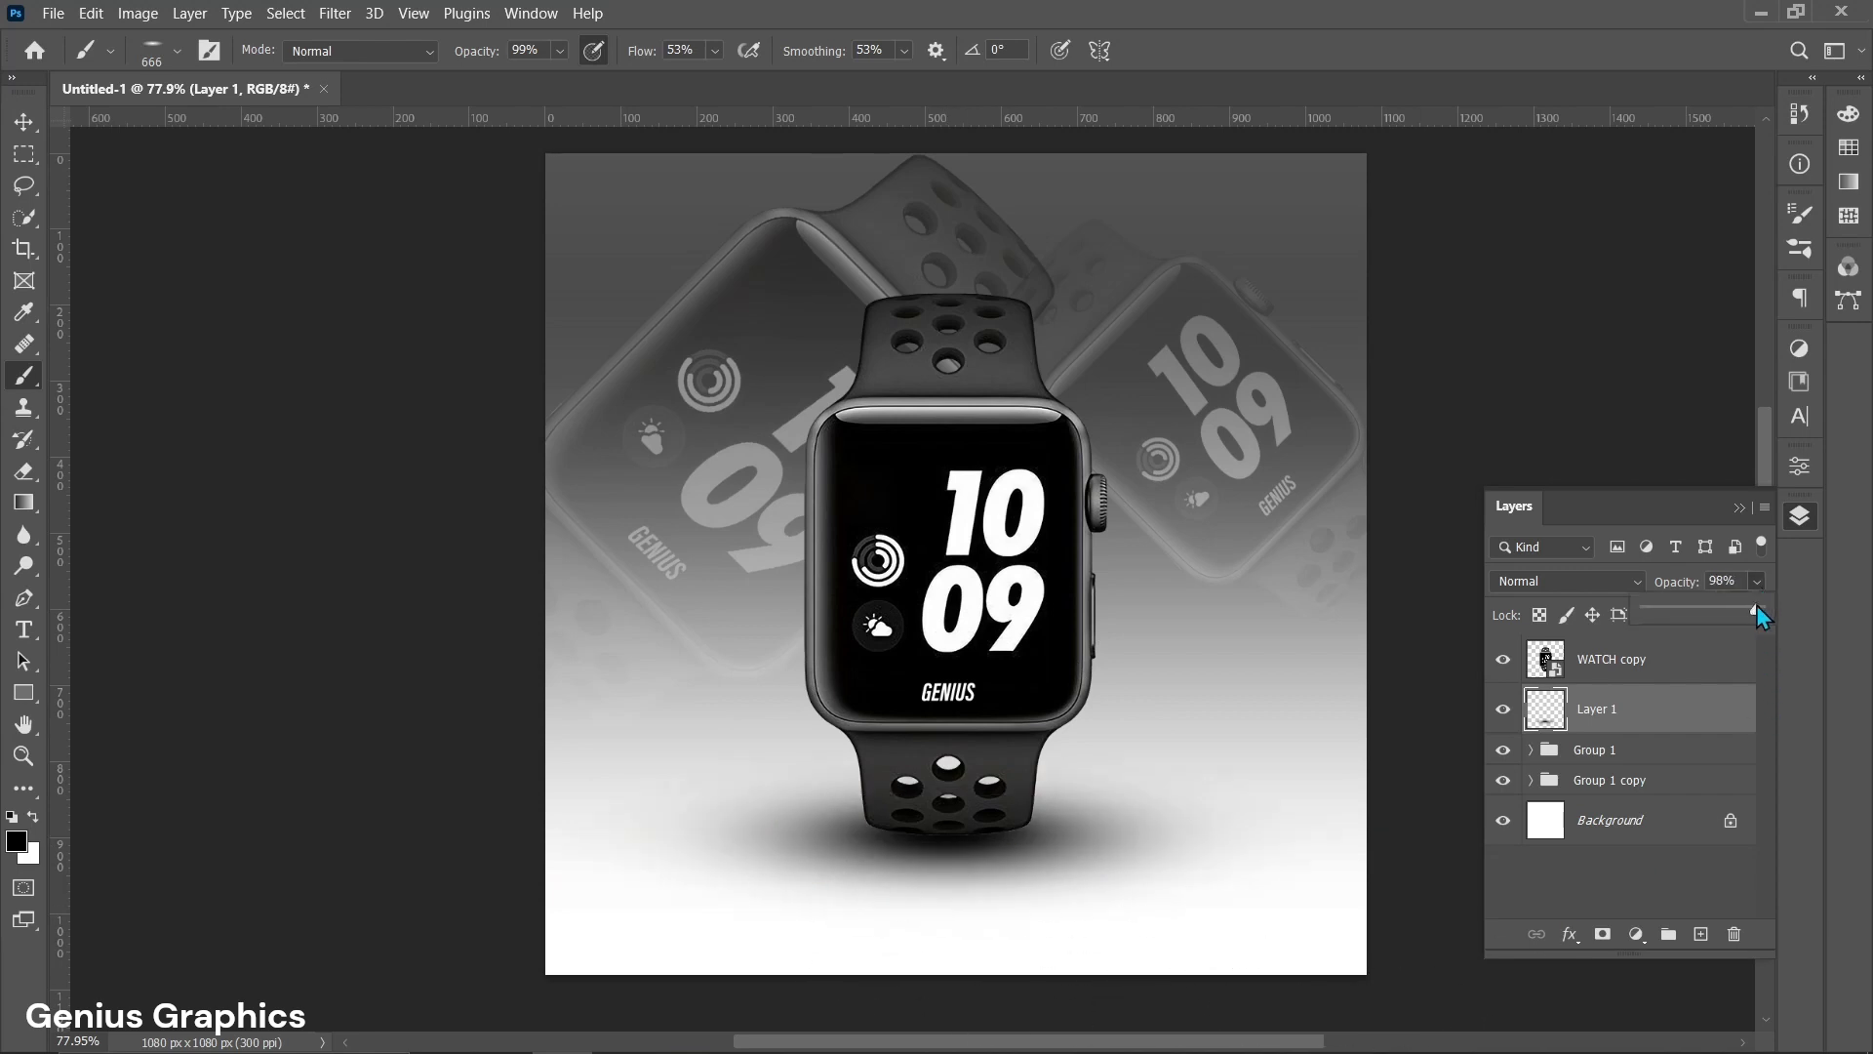
left_click_drag(1757, 610, 1753, 616)
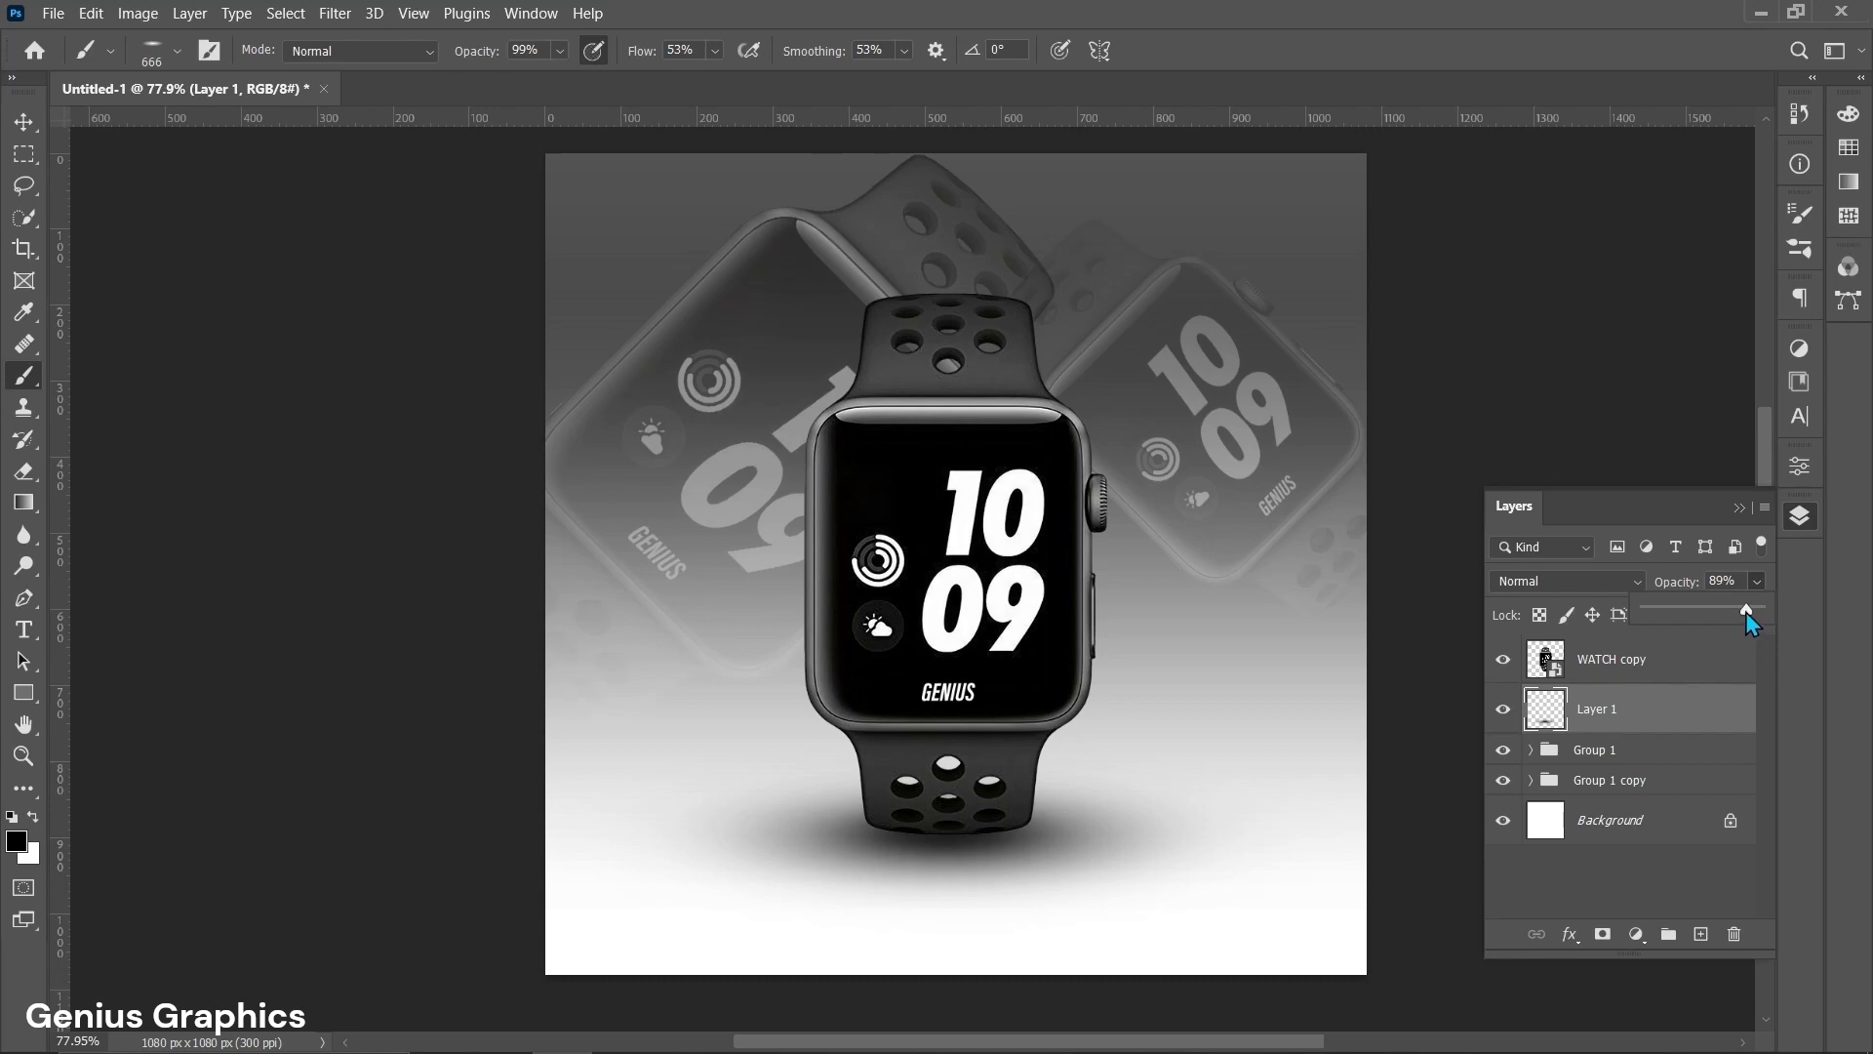
left_click(1759, 582)
key("ctrl+plus")
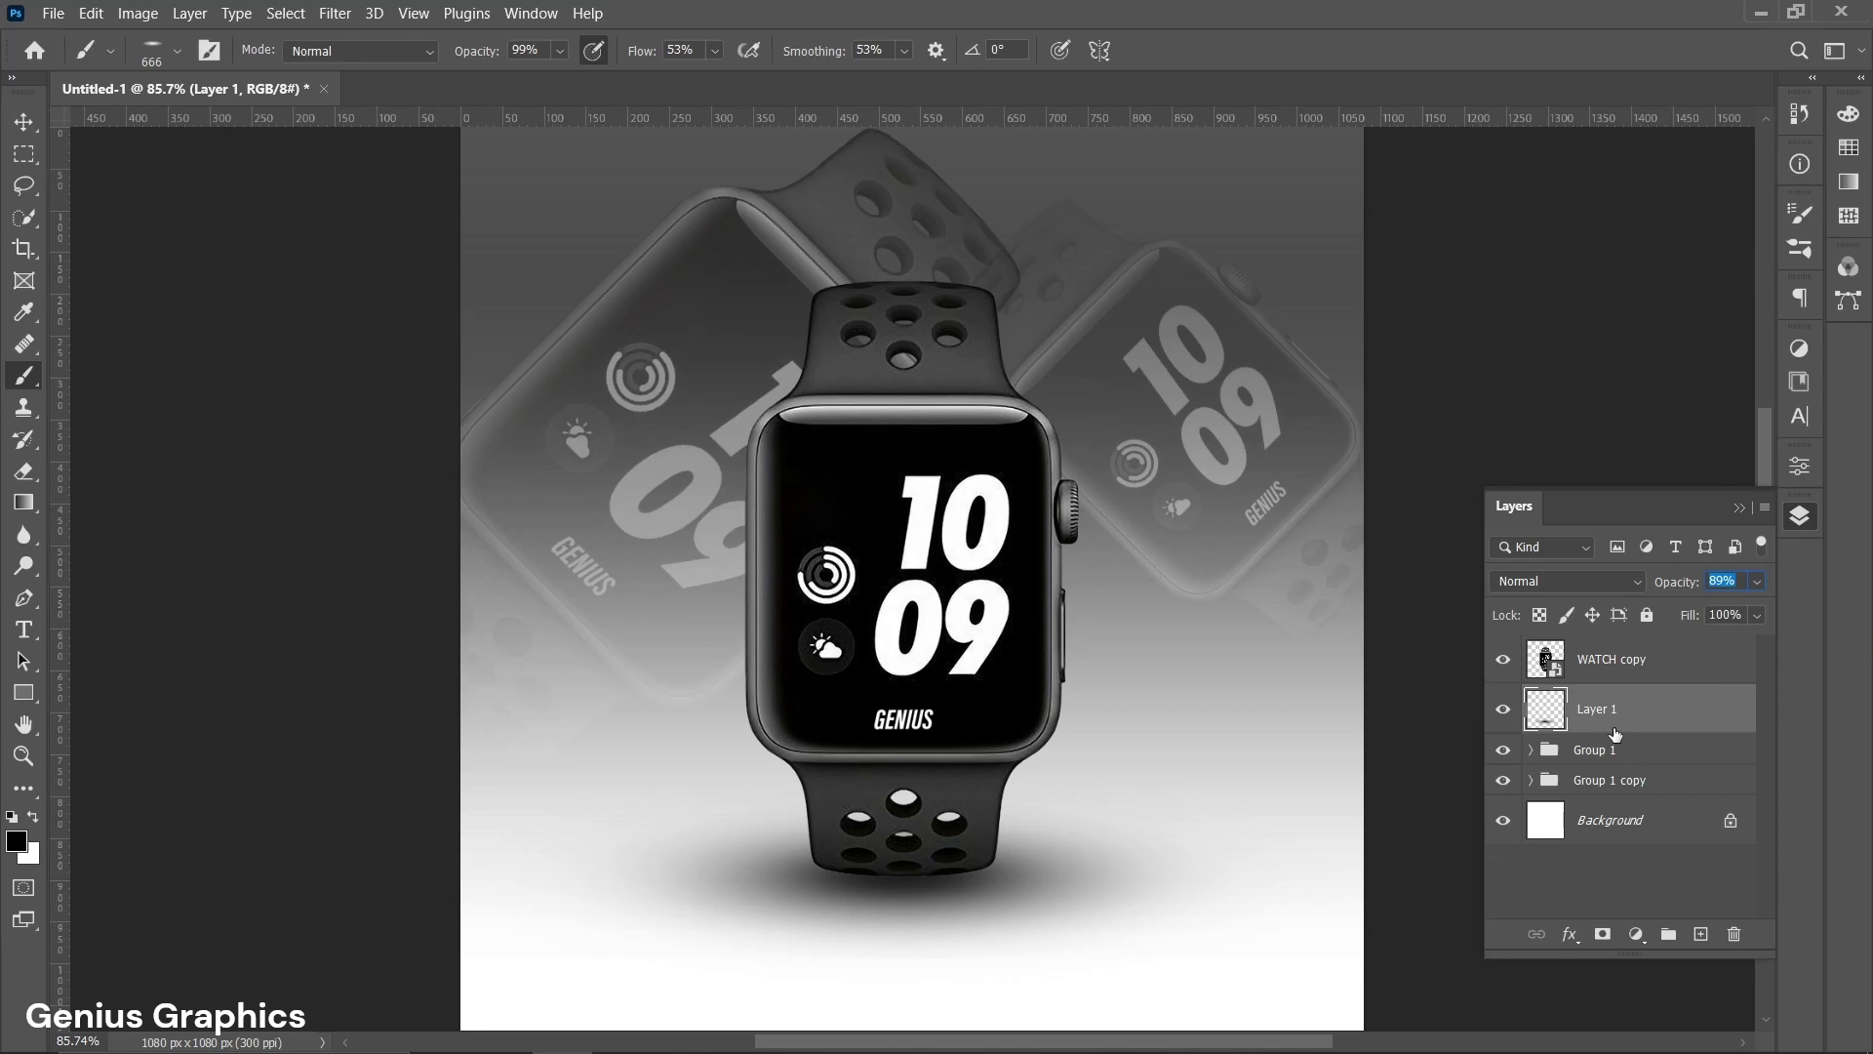
left_click_drag(1614, 718, 1615, 652)
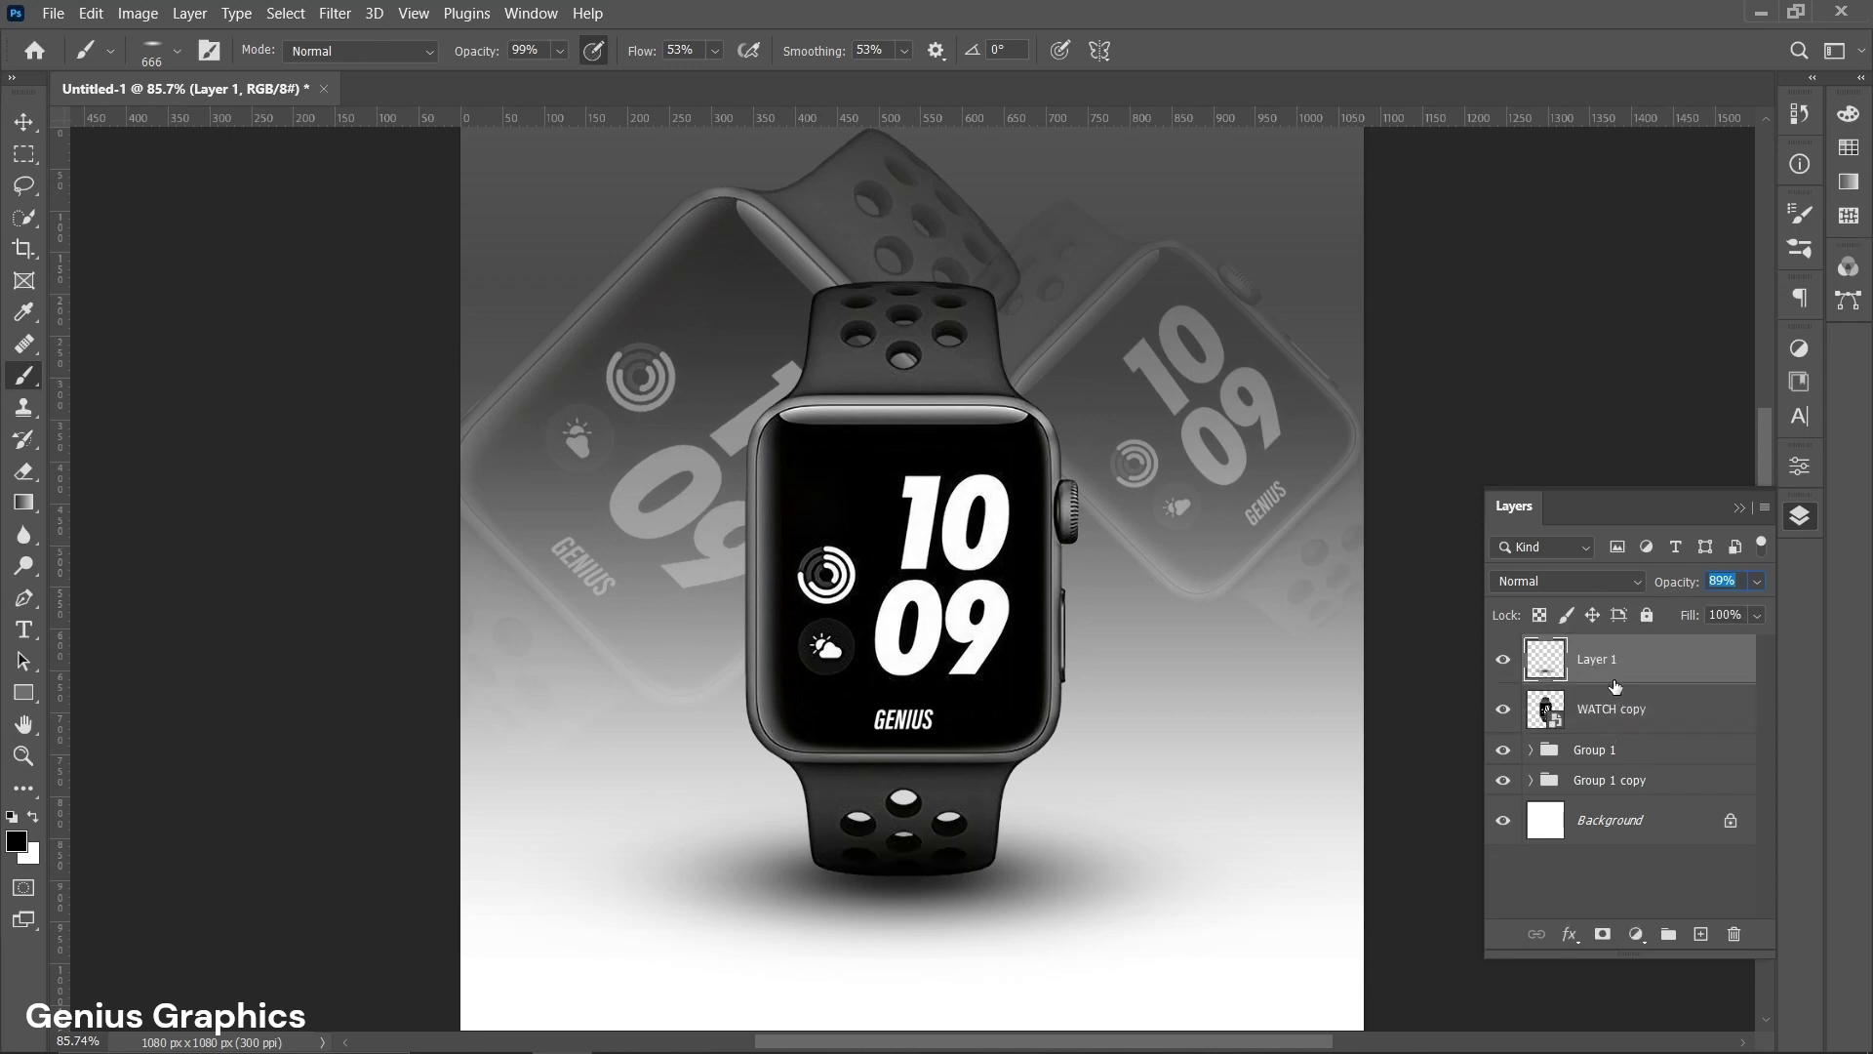
Give WATCH copy a white 6 px Stroke layer style, then make Layer 1 active.
double_click(1721, 718)
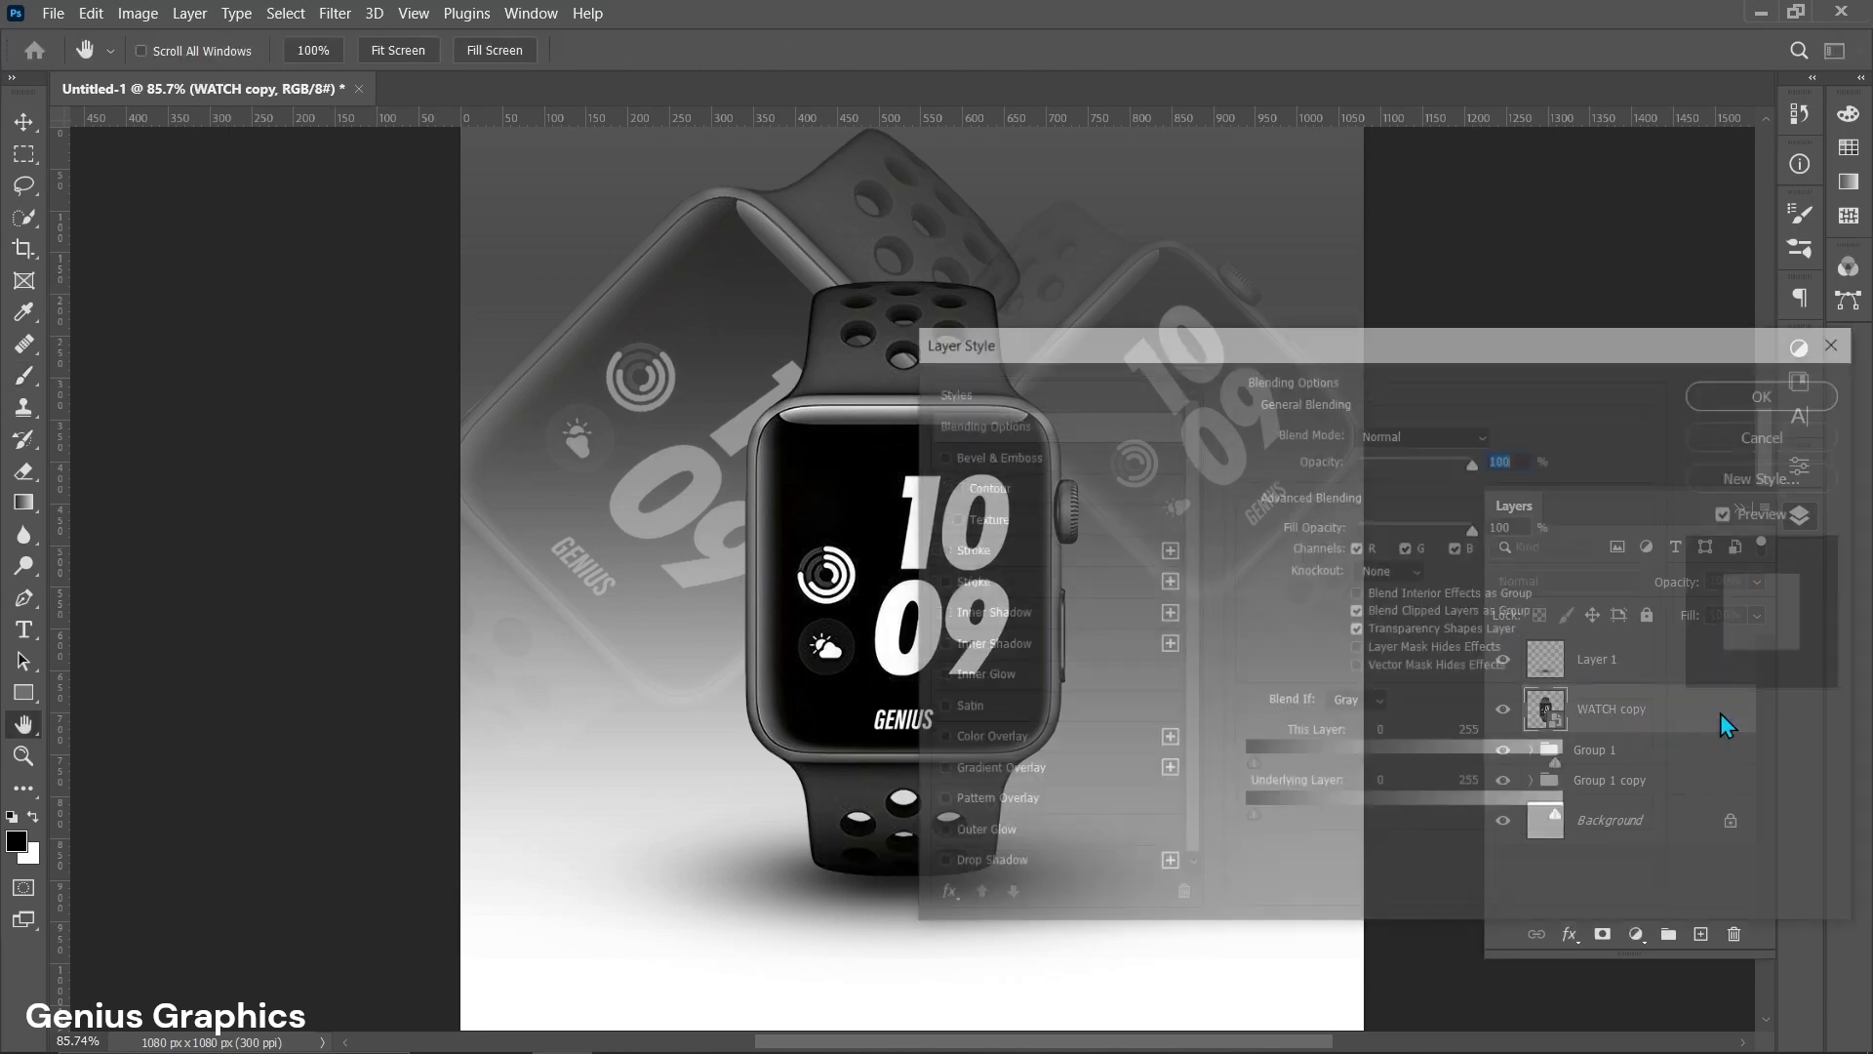
left_click(954, 582)
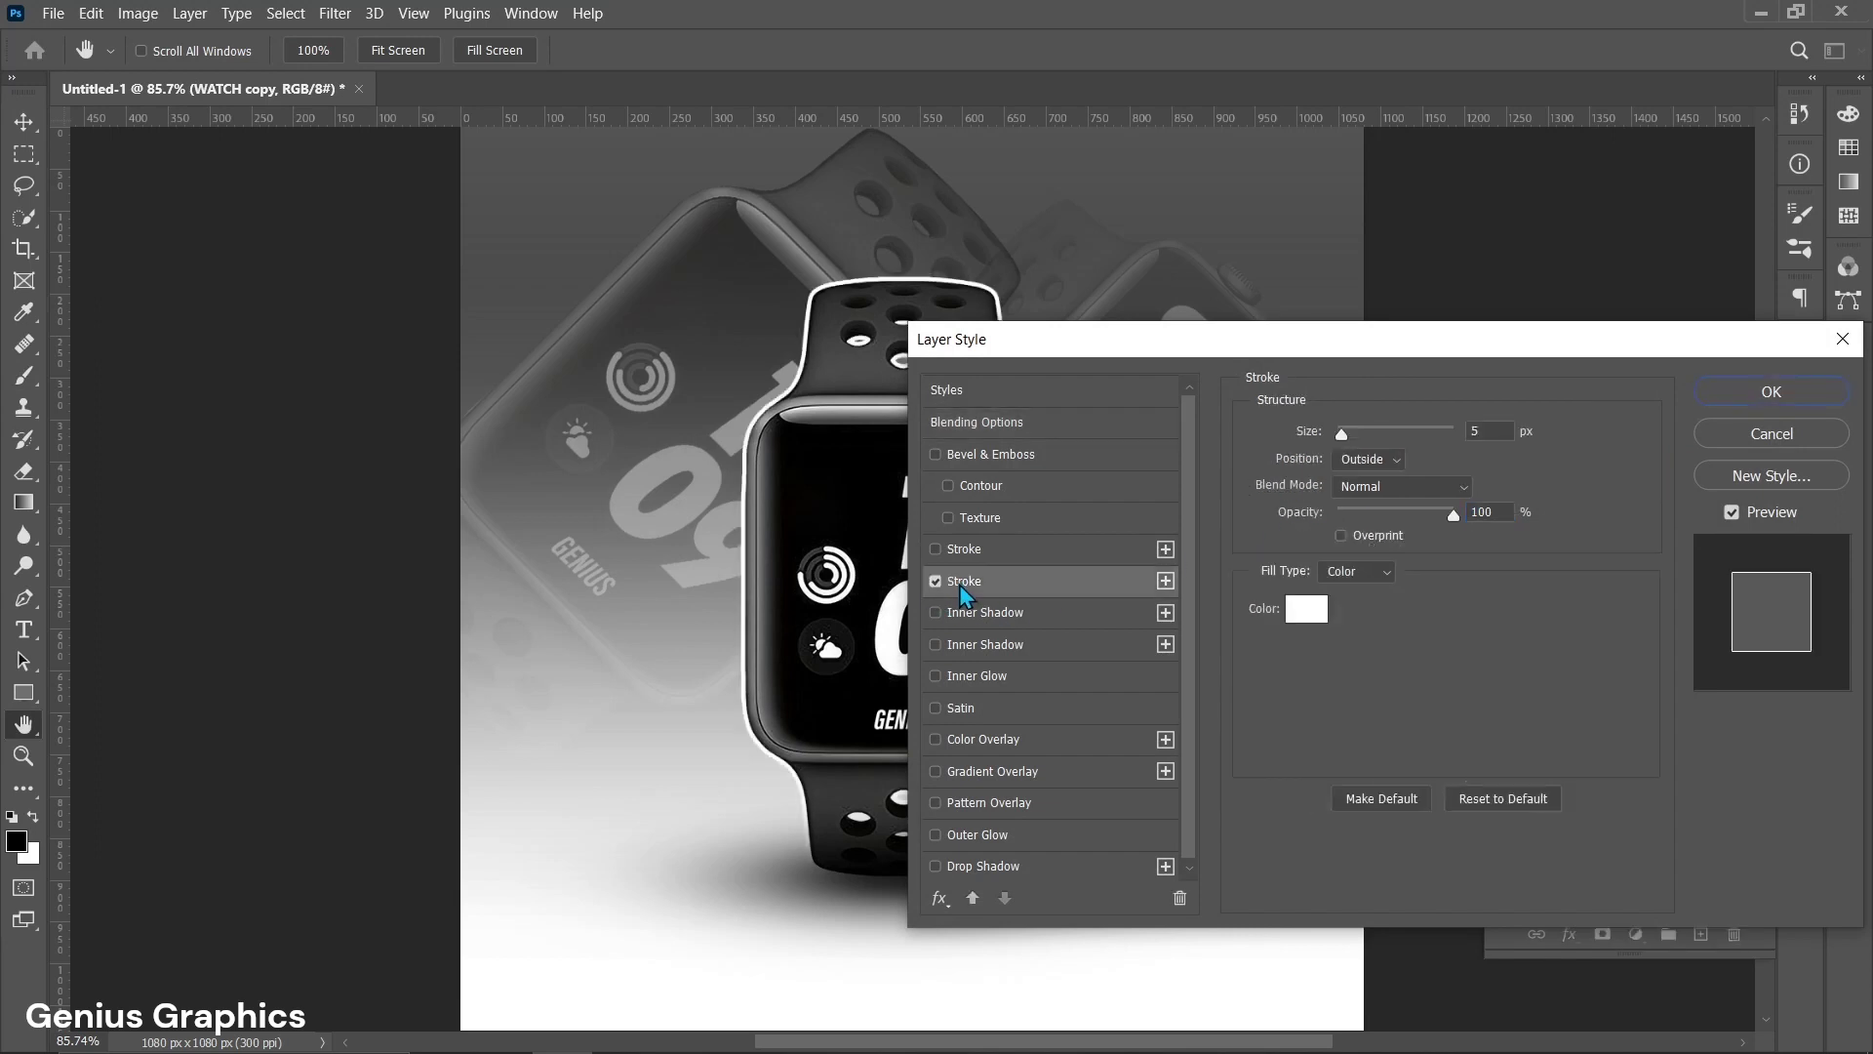
left_click(1488, 431)
type("6")
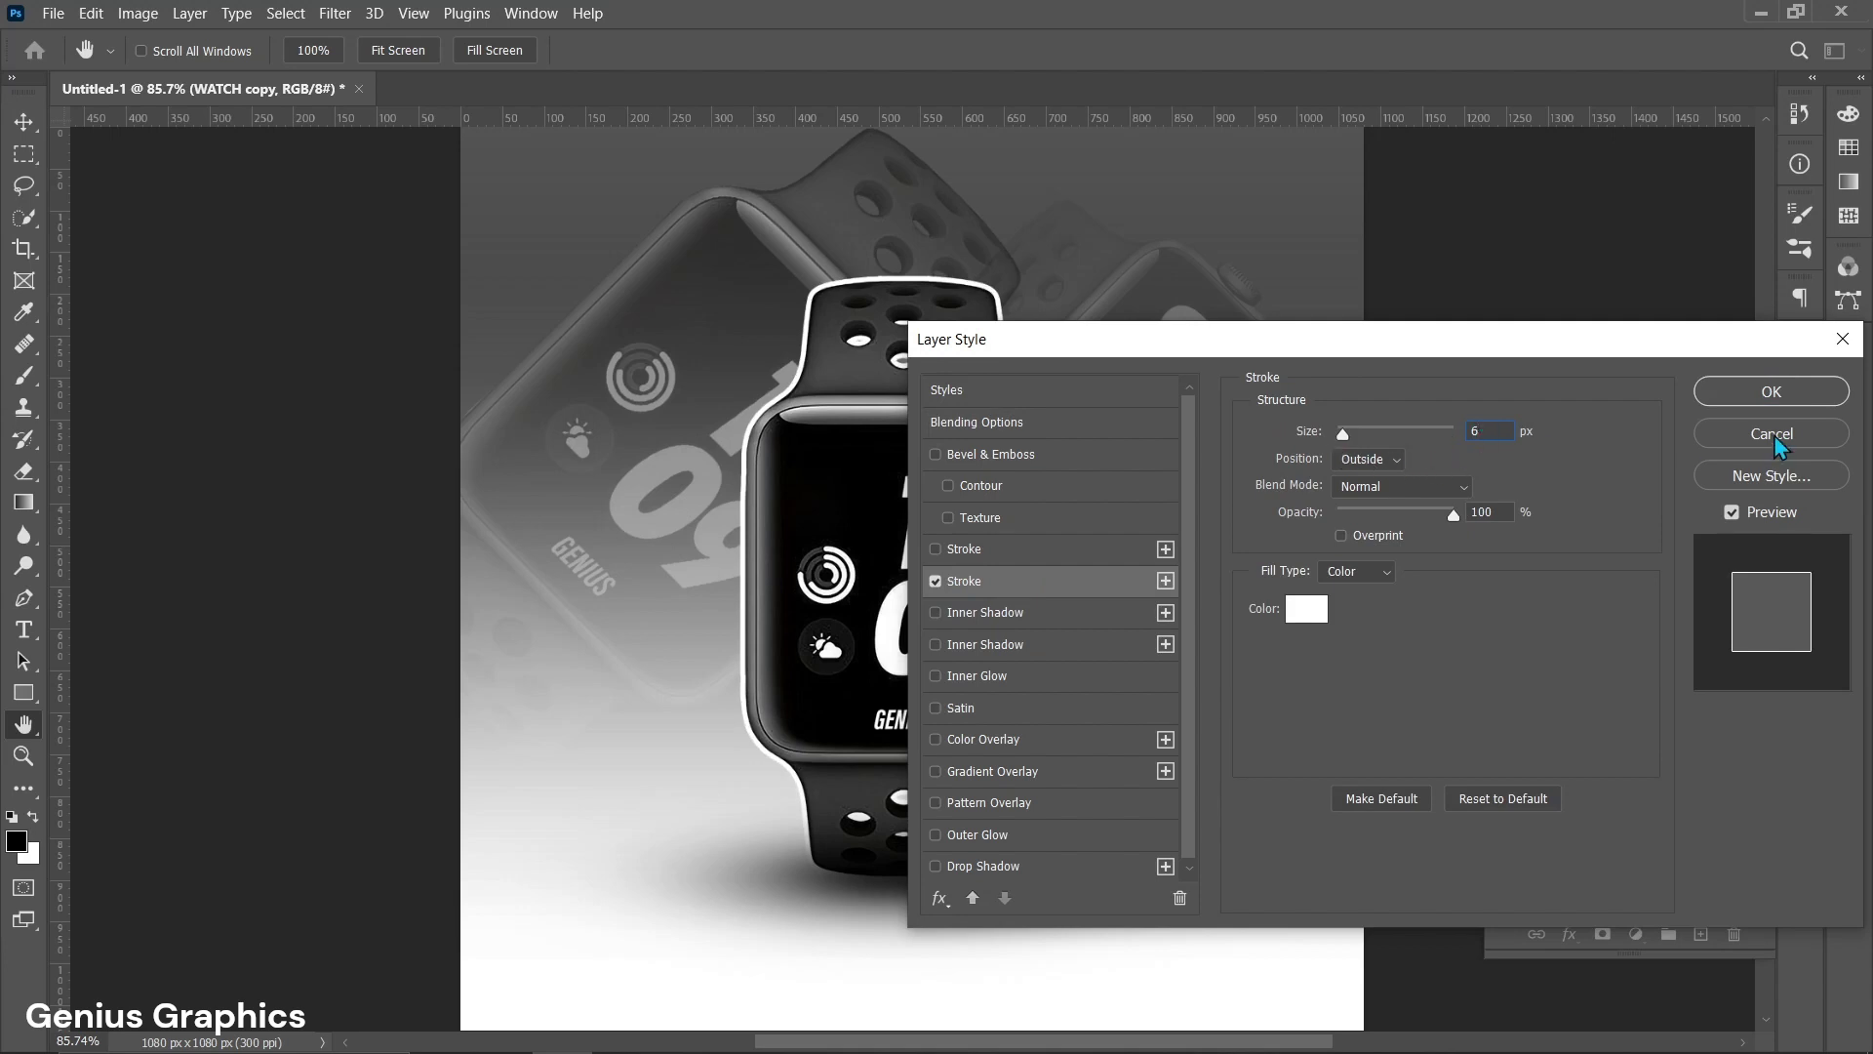
left_click(1772, 391)
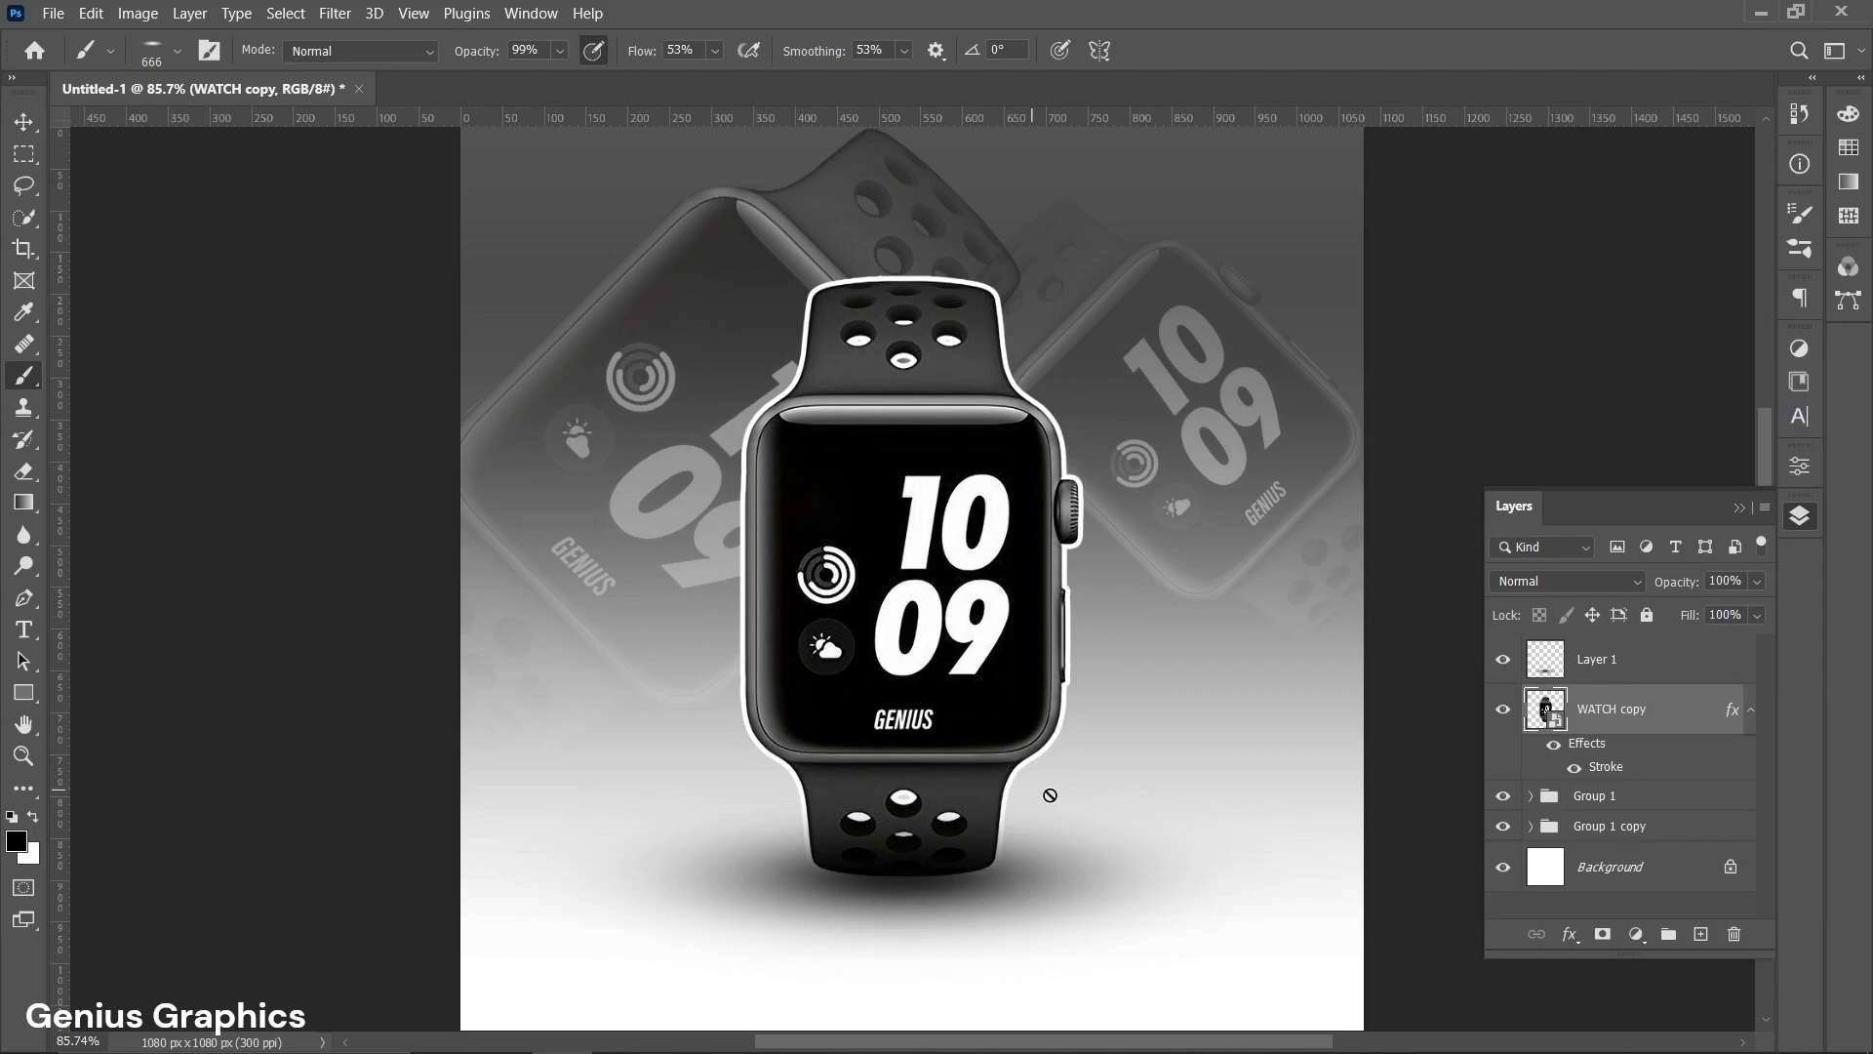
left_click(1603, 664)
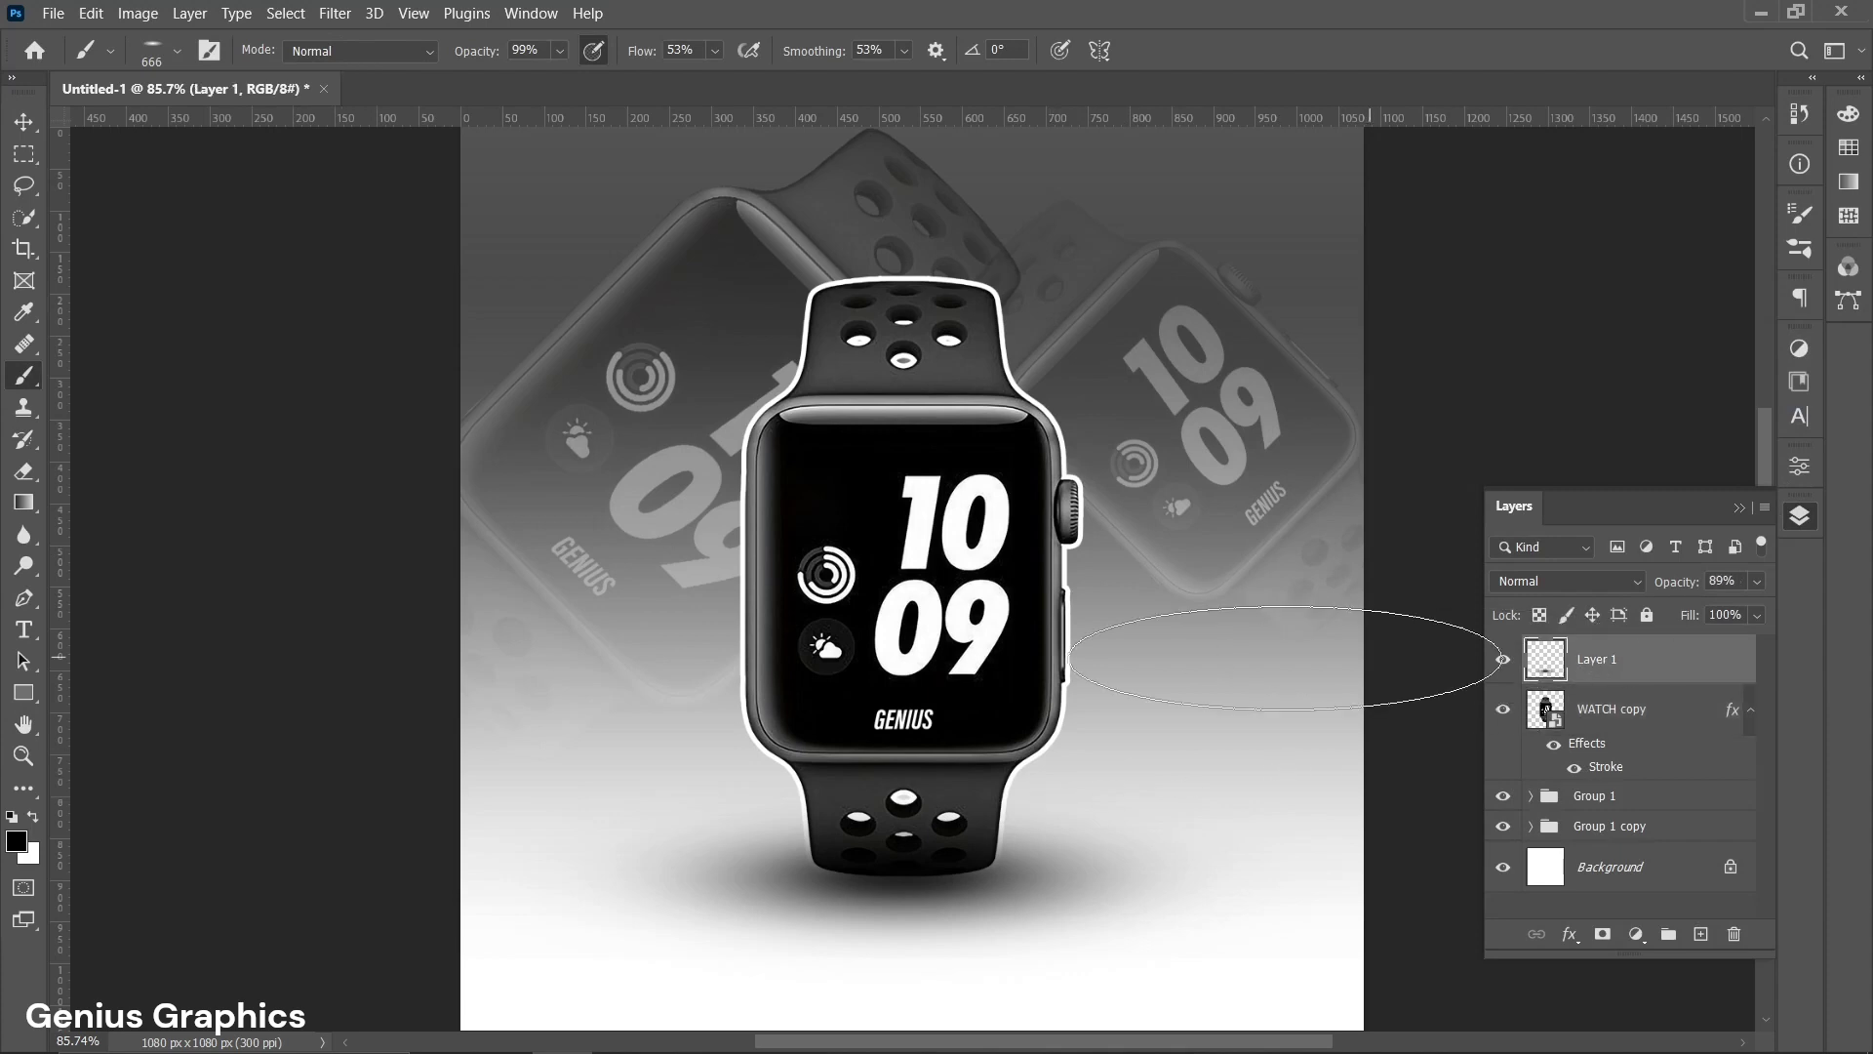
left_click(24, 124)
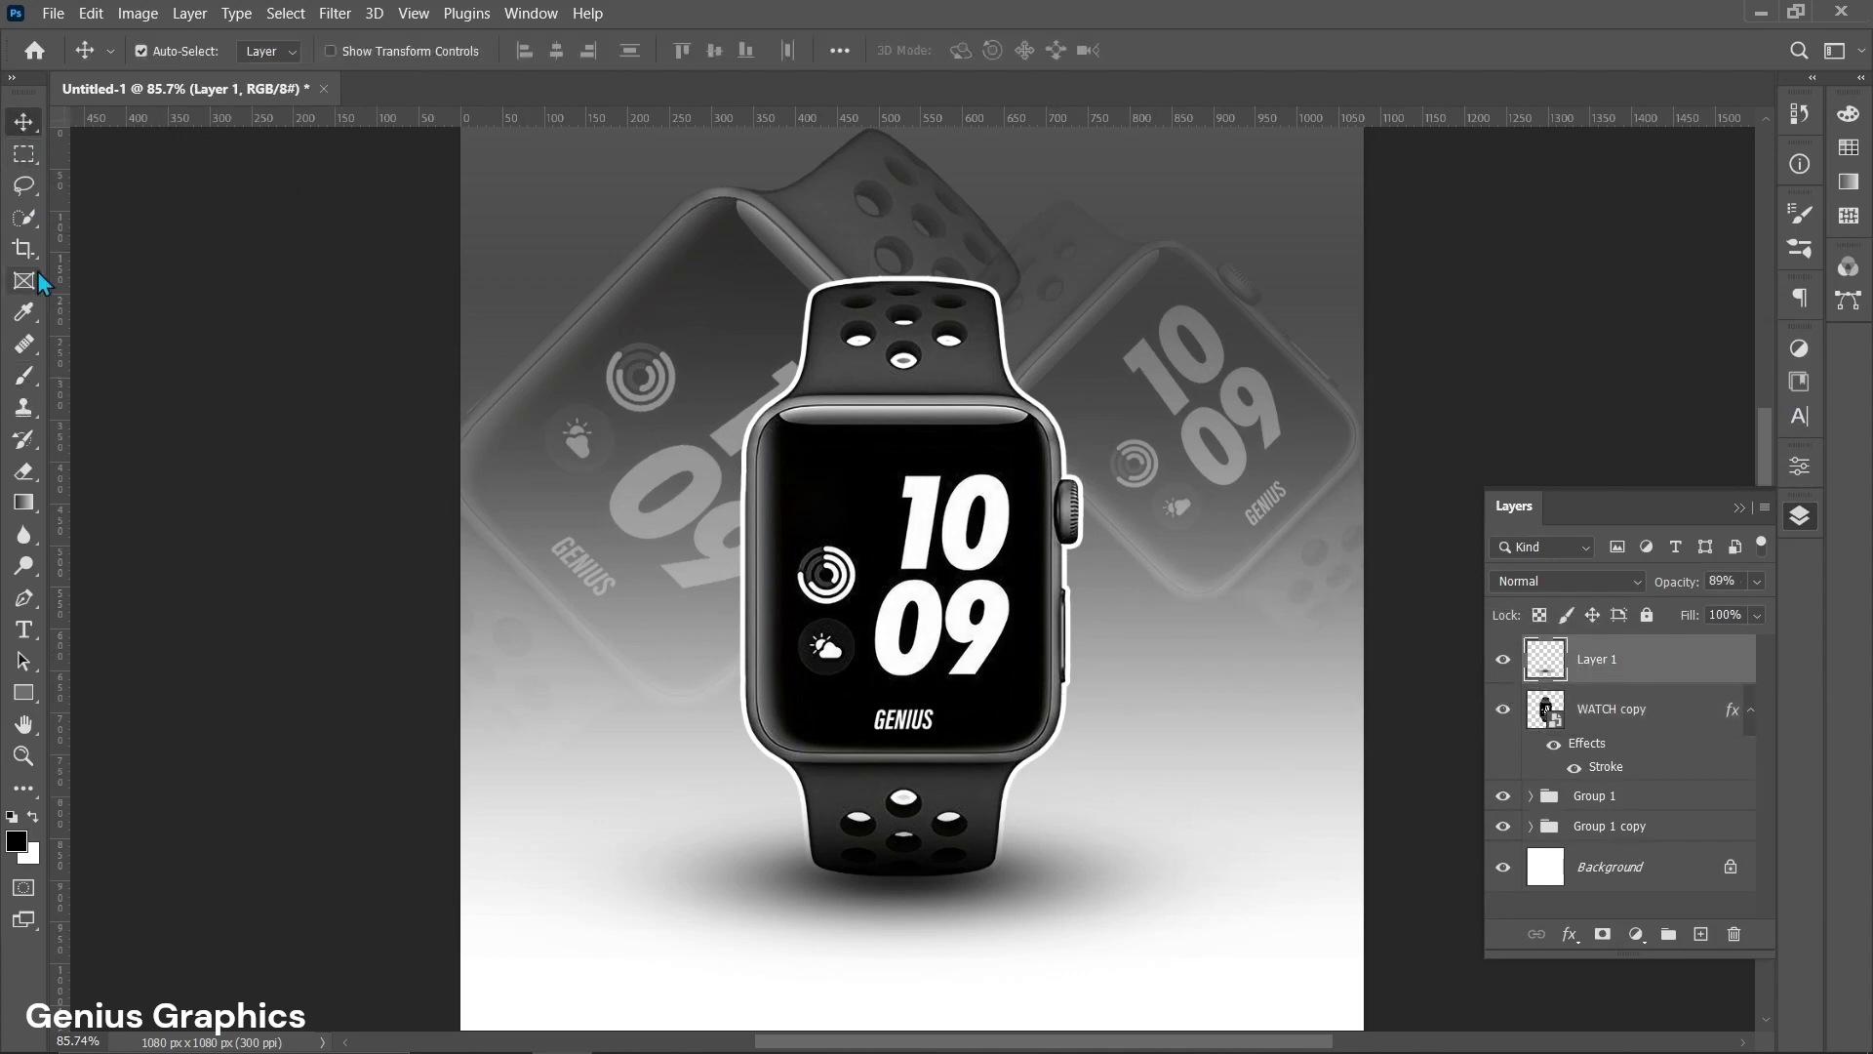
left_click(25, 629)
scroll(908, 733, "down", 1)
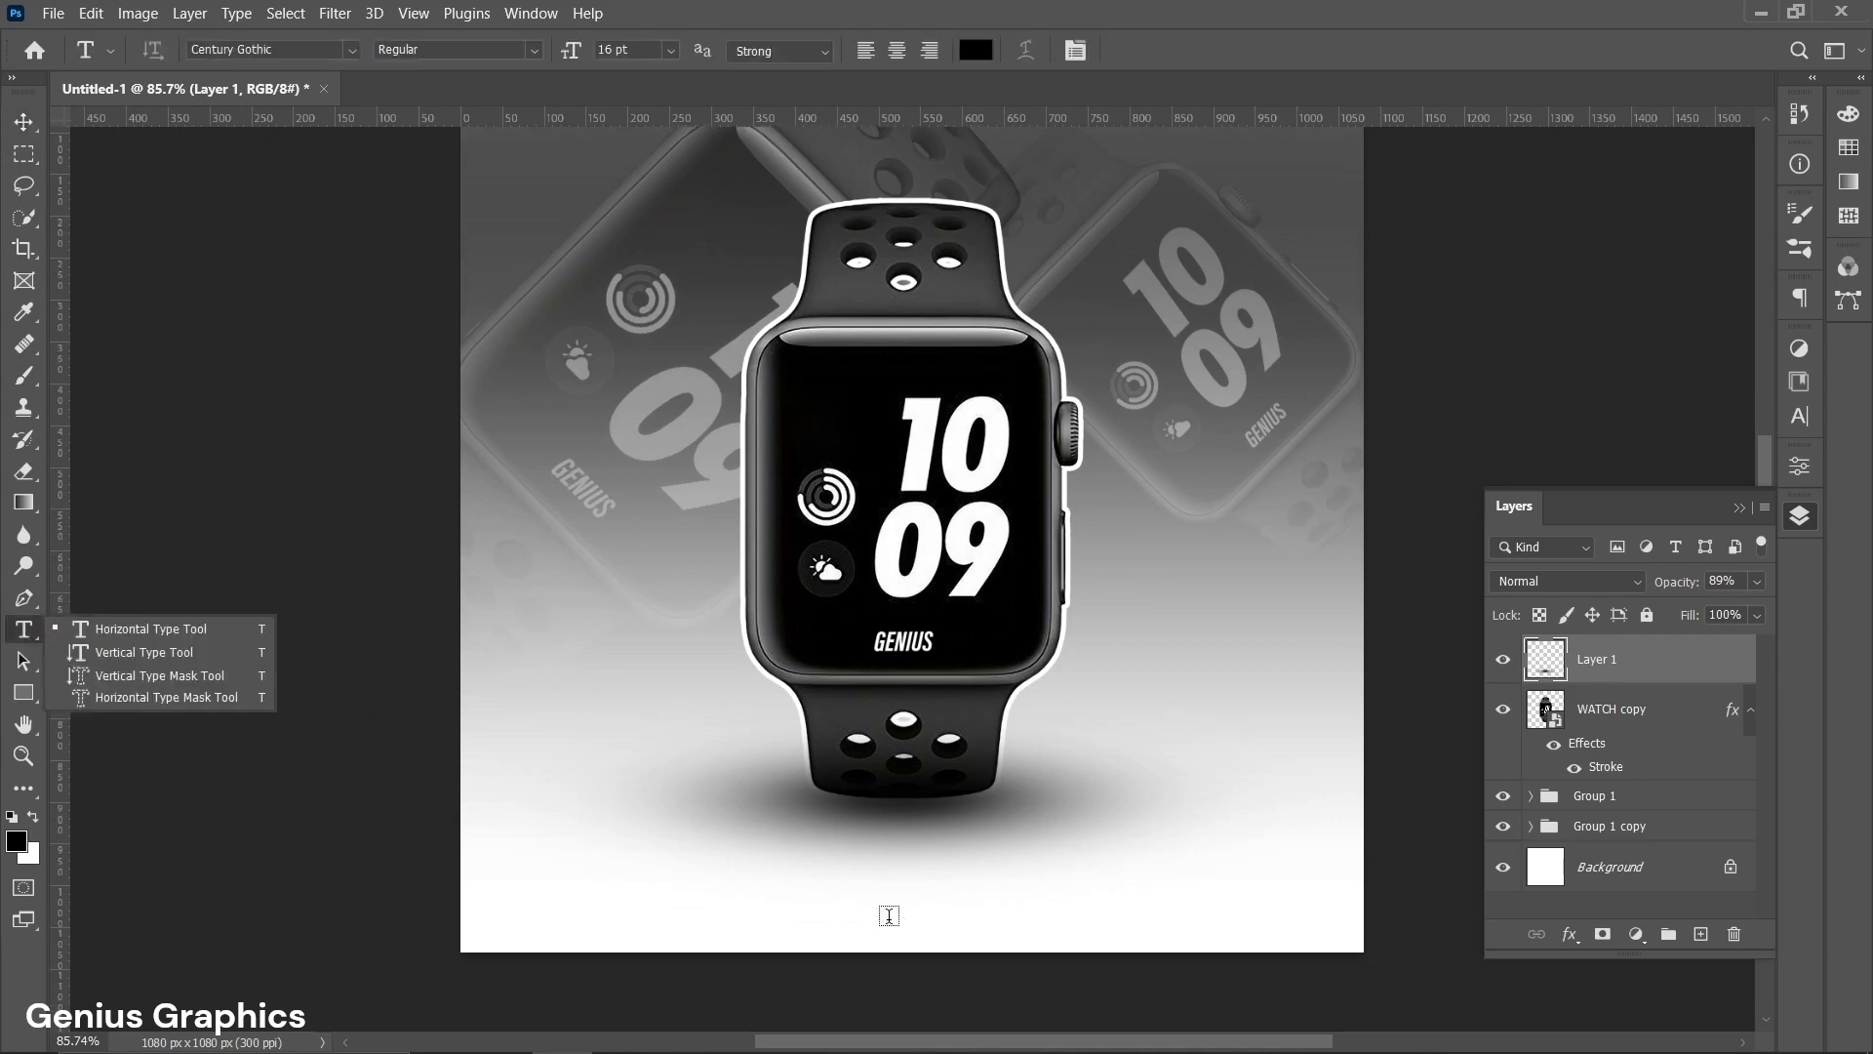
left_click(870, 879)
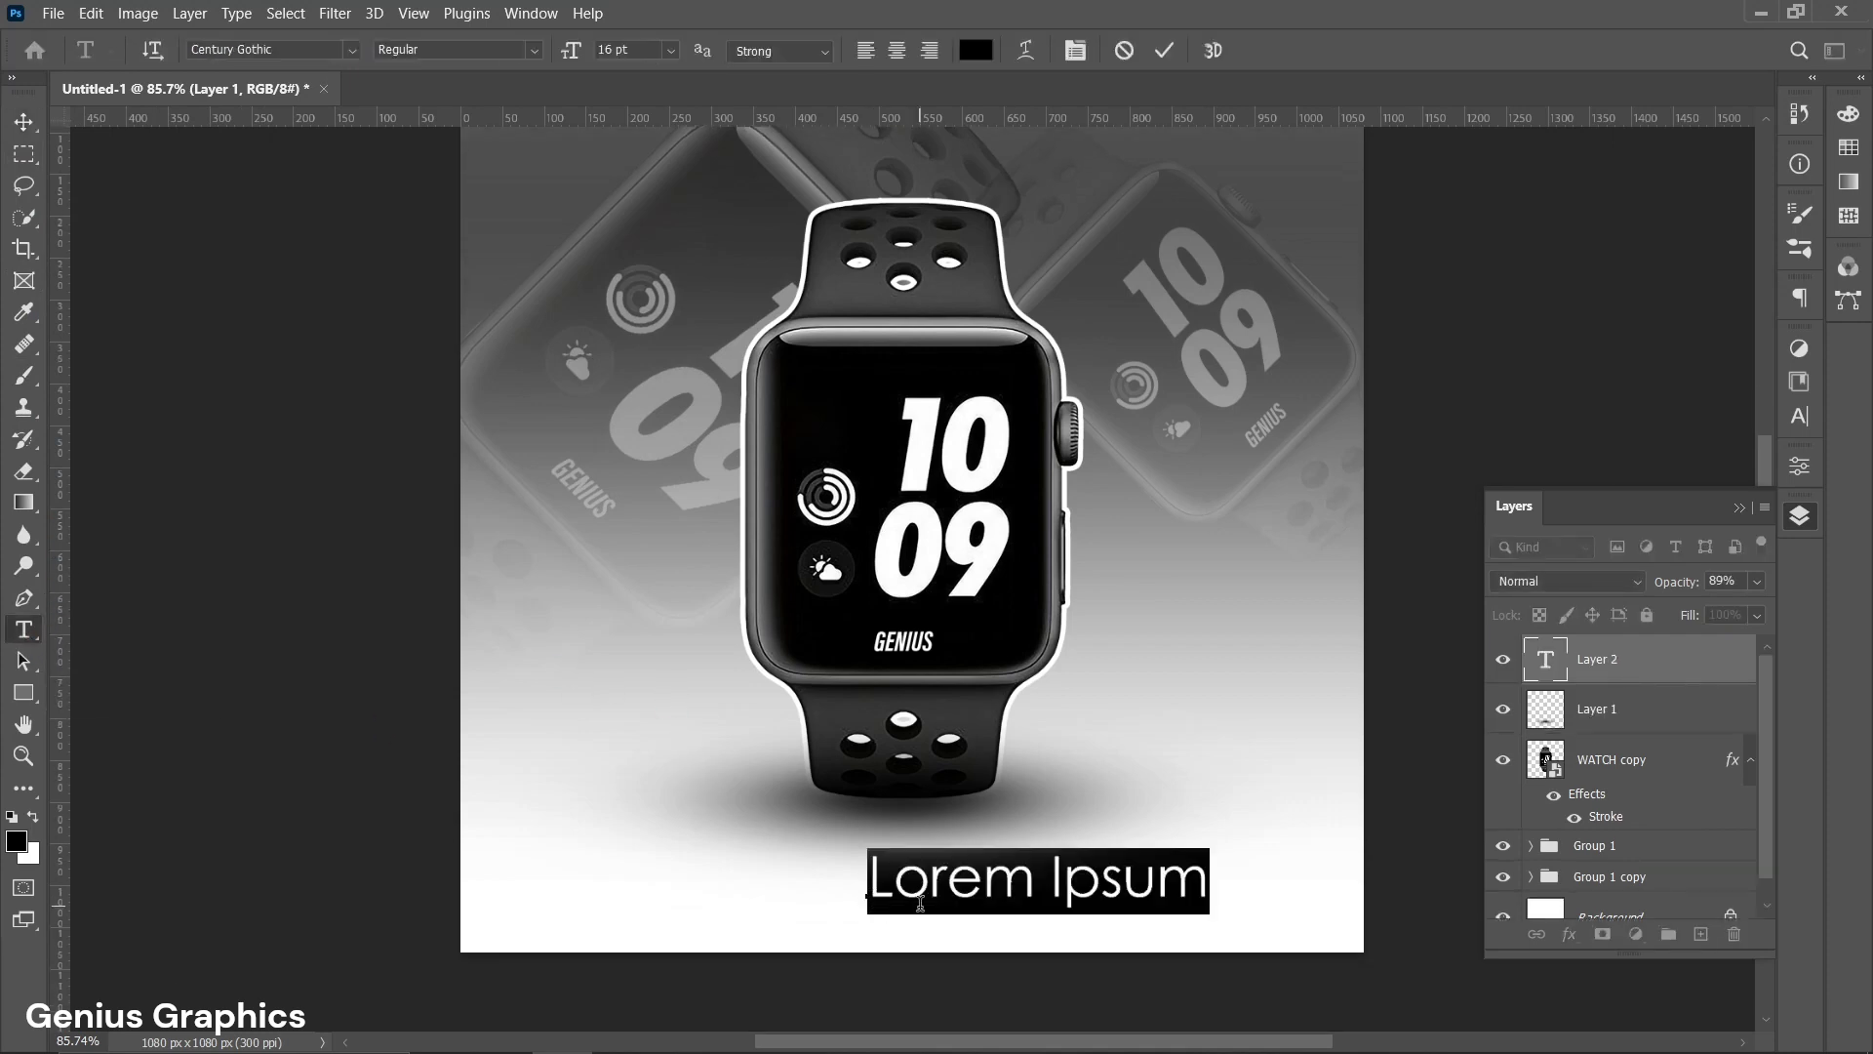
scroll(921, 903, "up", 1)
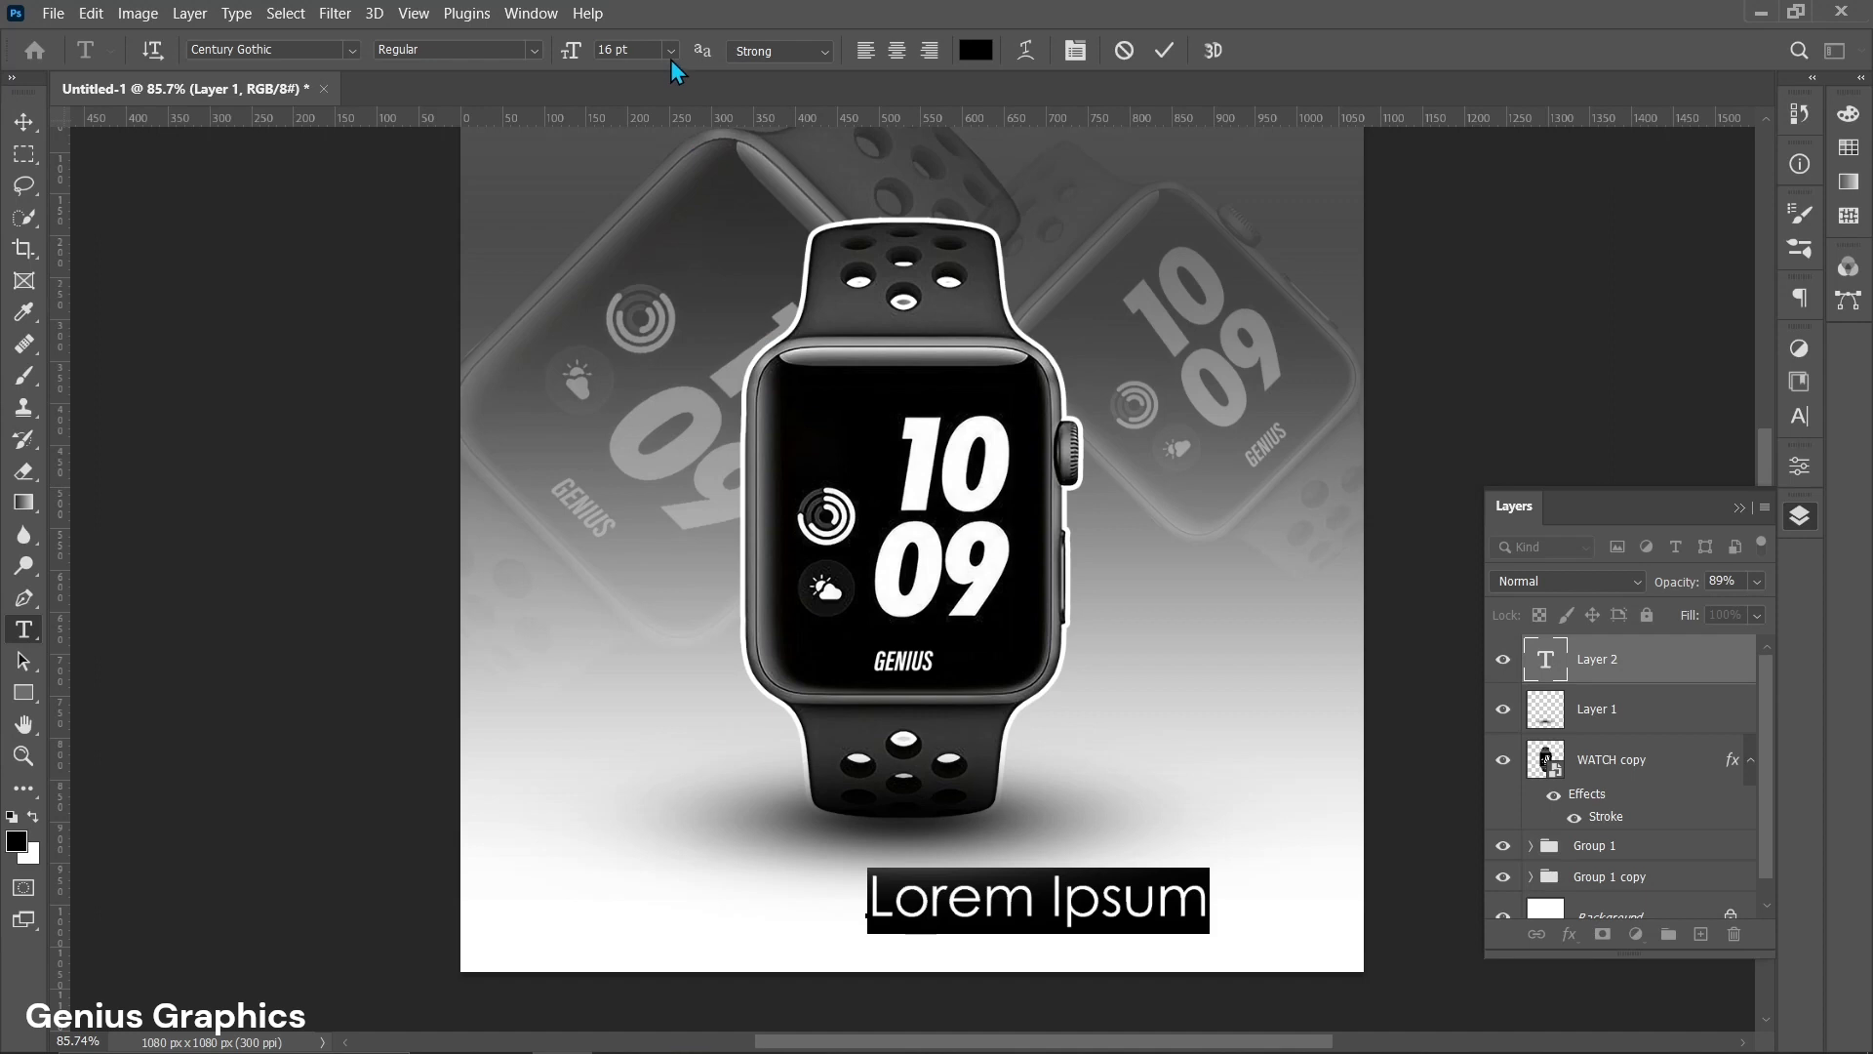
left_click(671, 52)
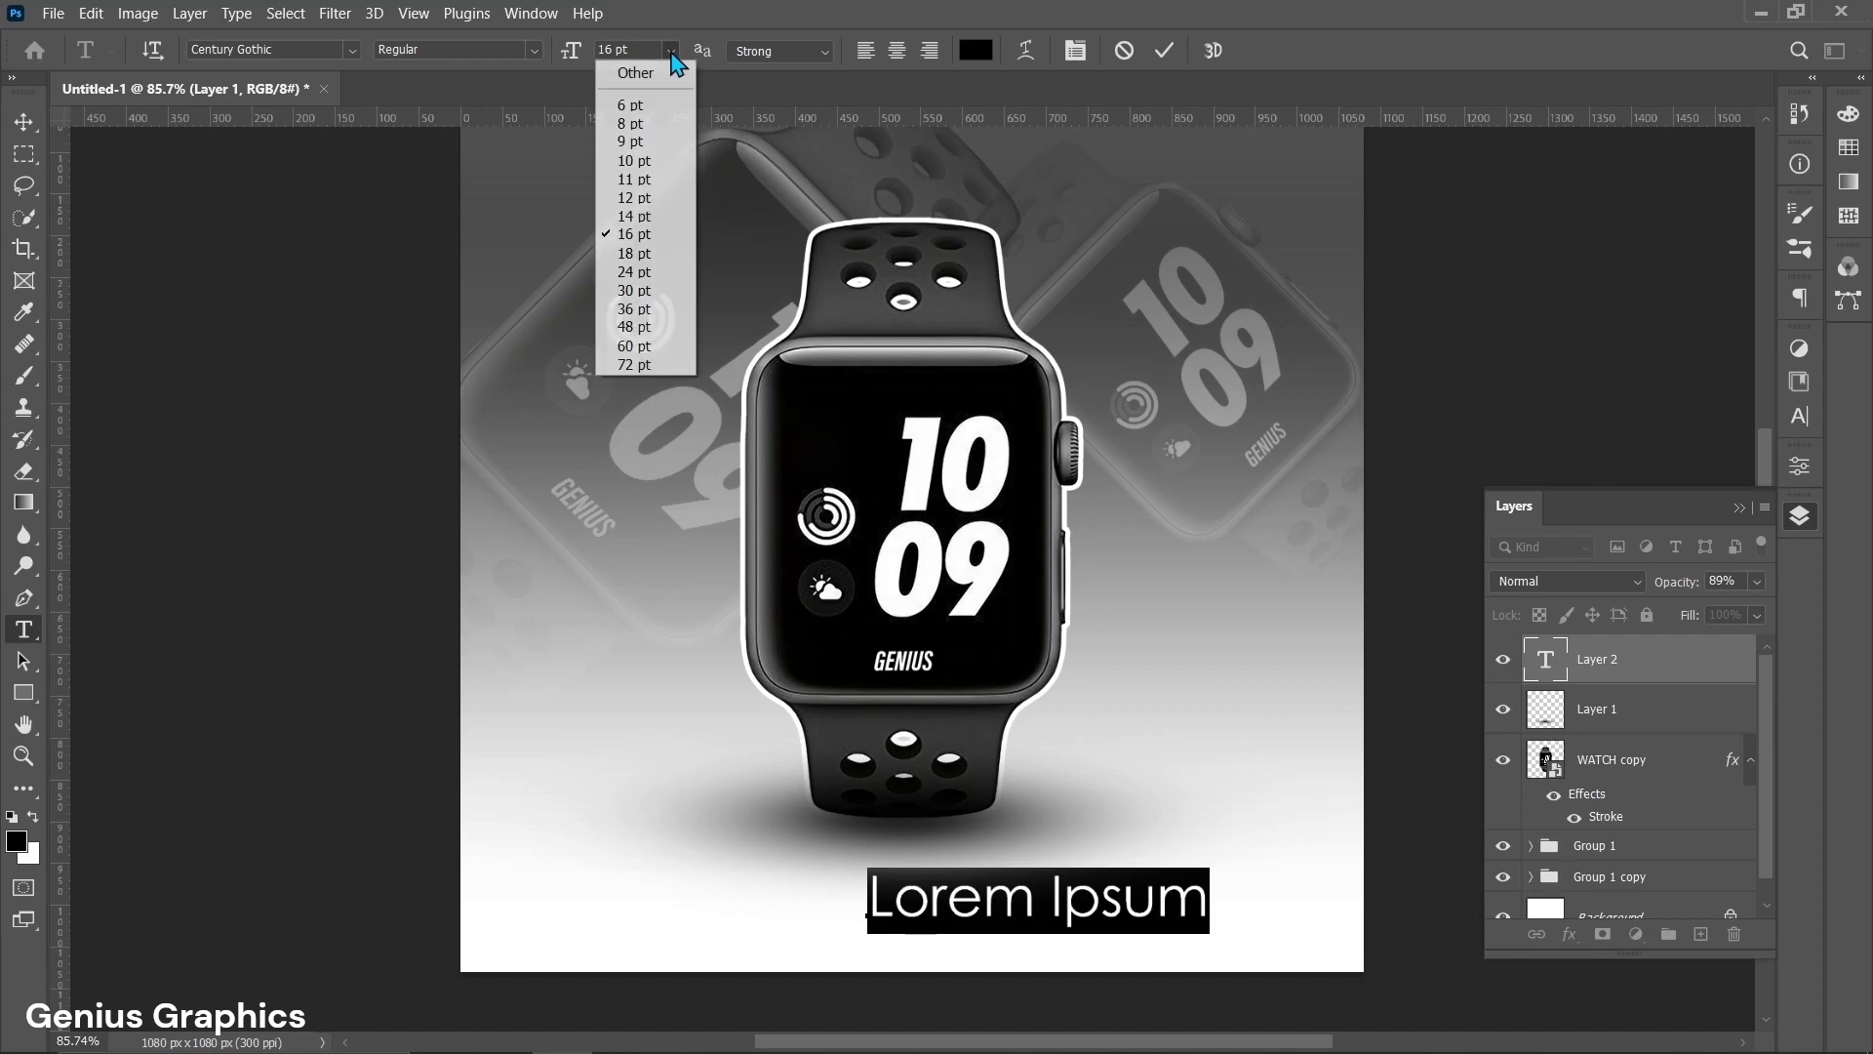
left_click(638, 124)
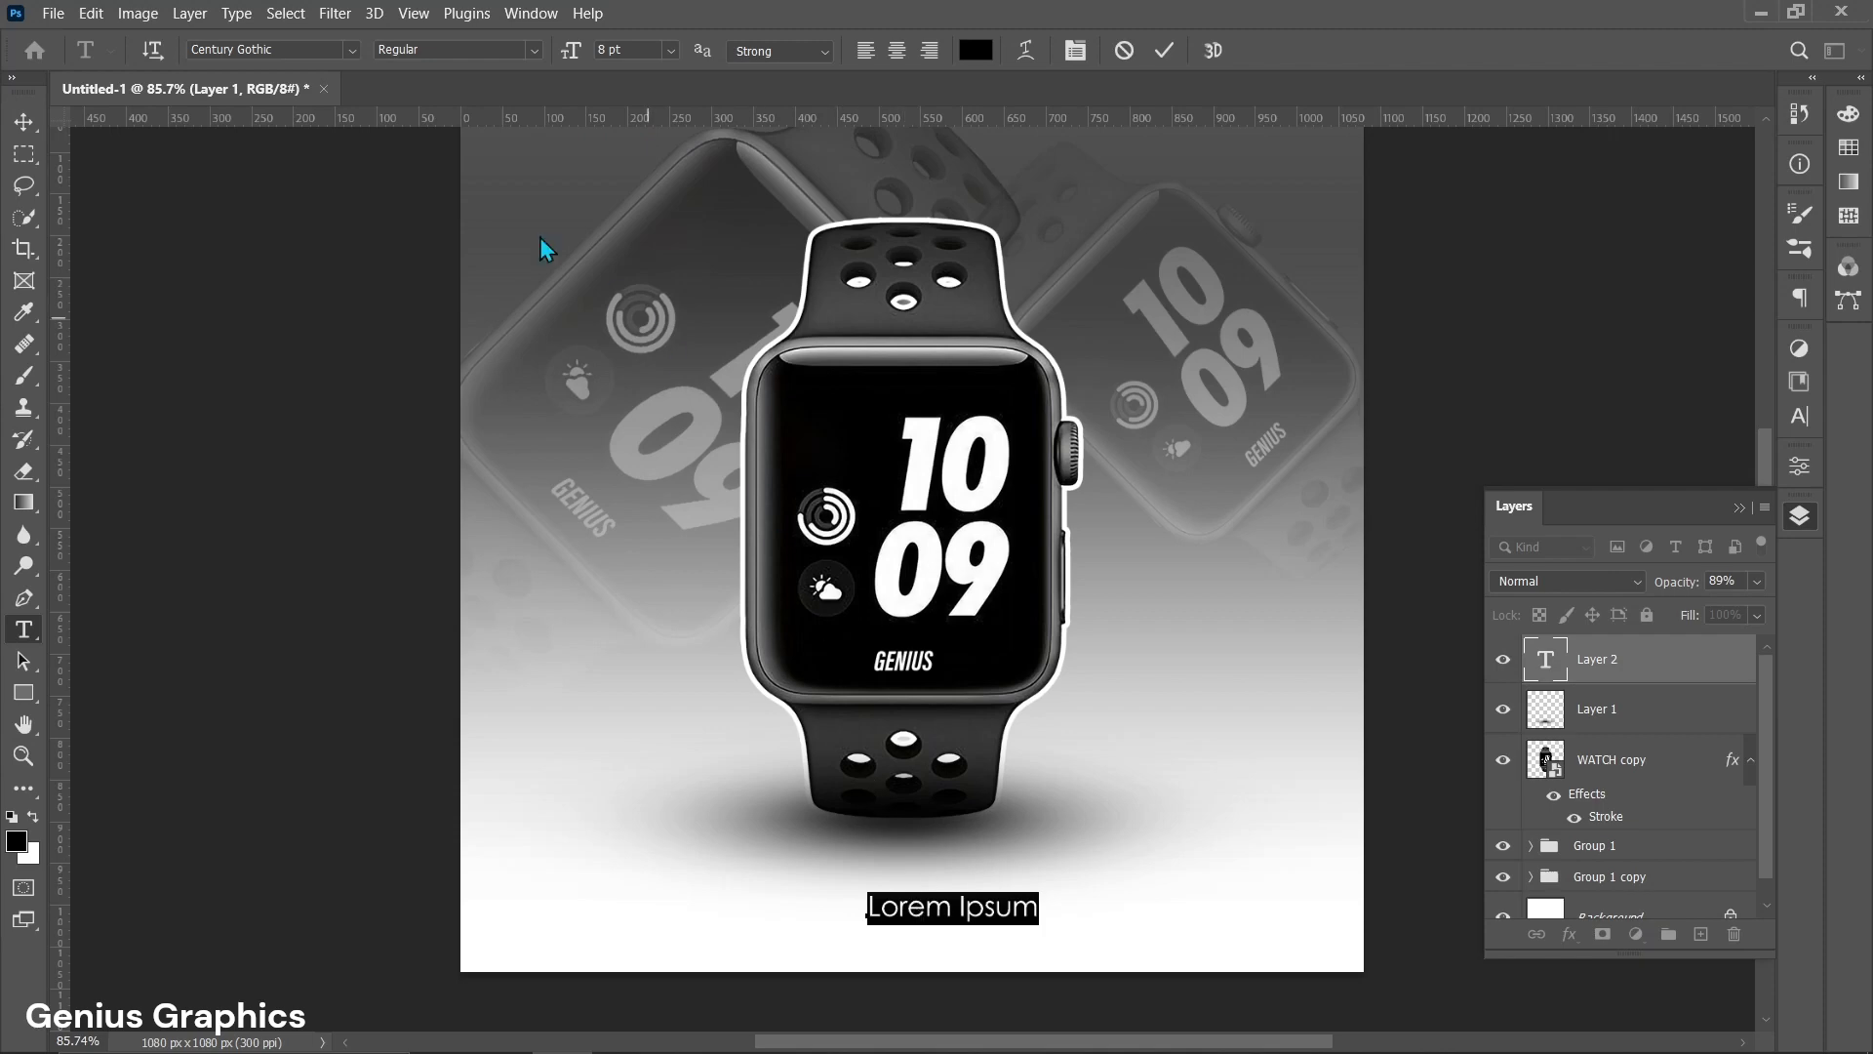
left_click(352, 50)
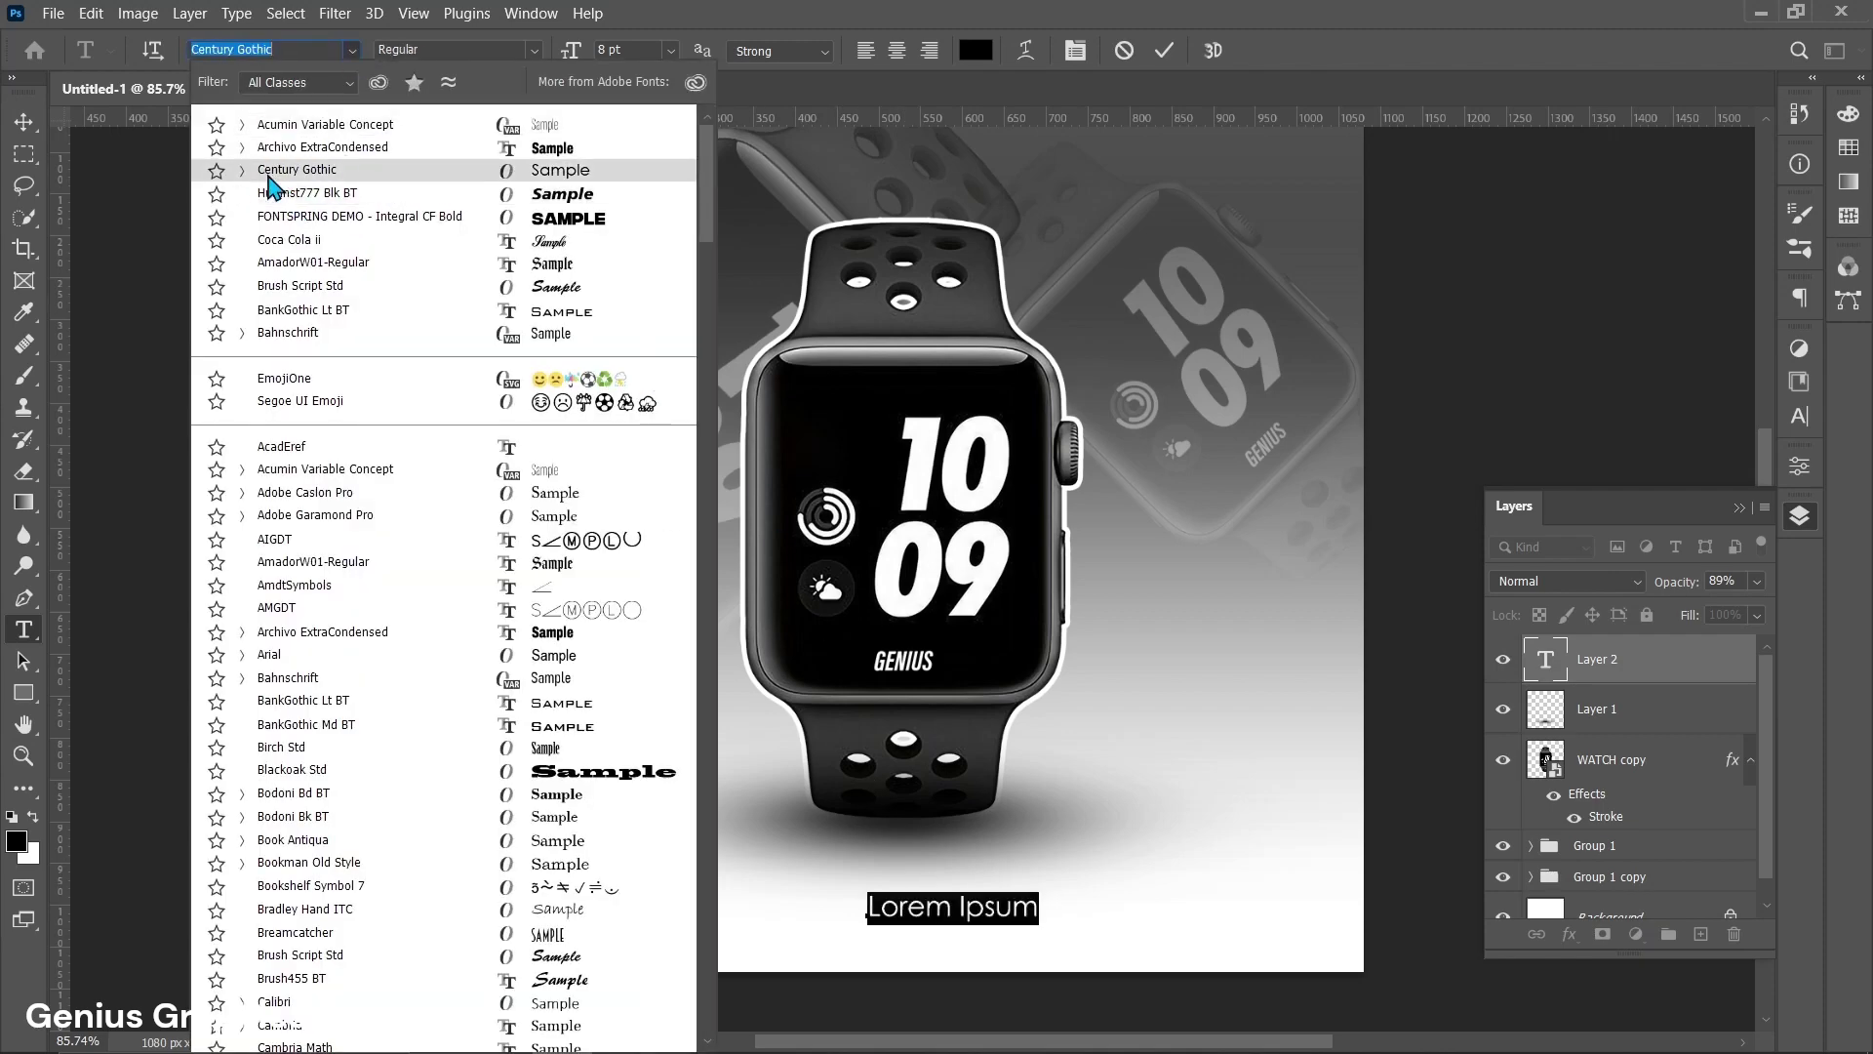
left_click(351, 59)
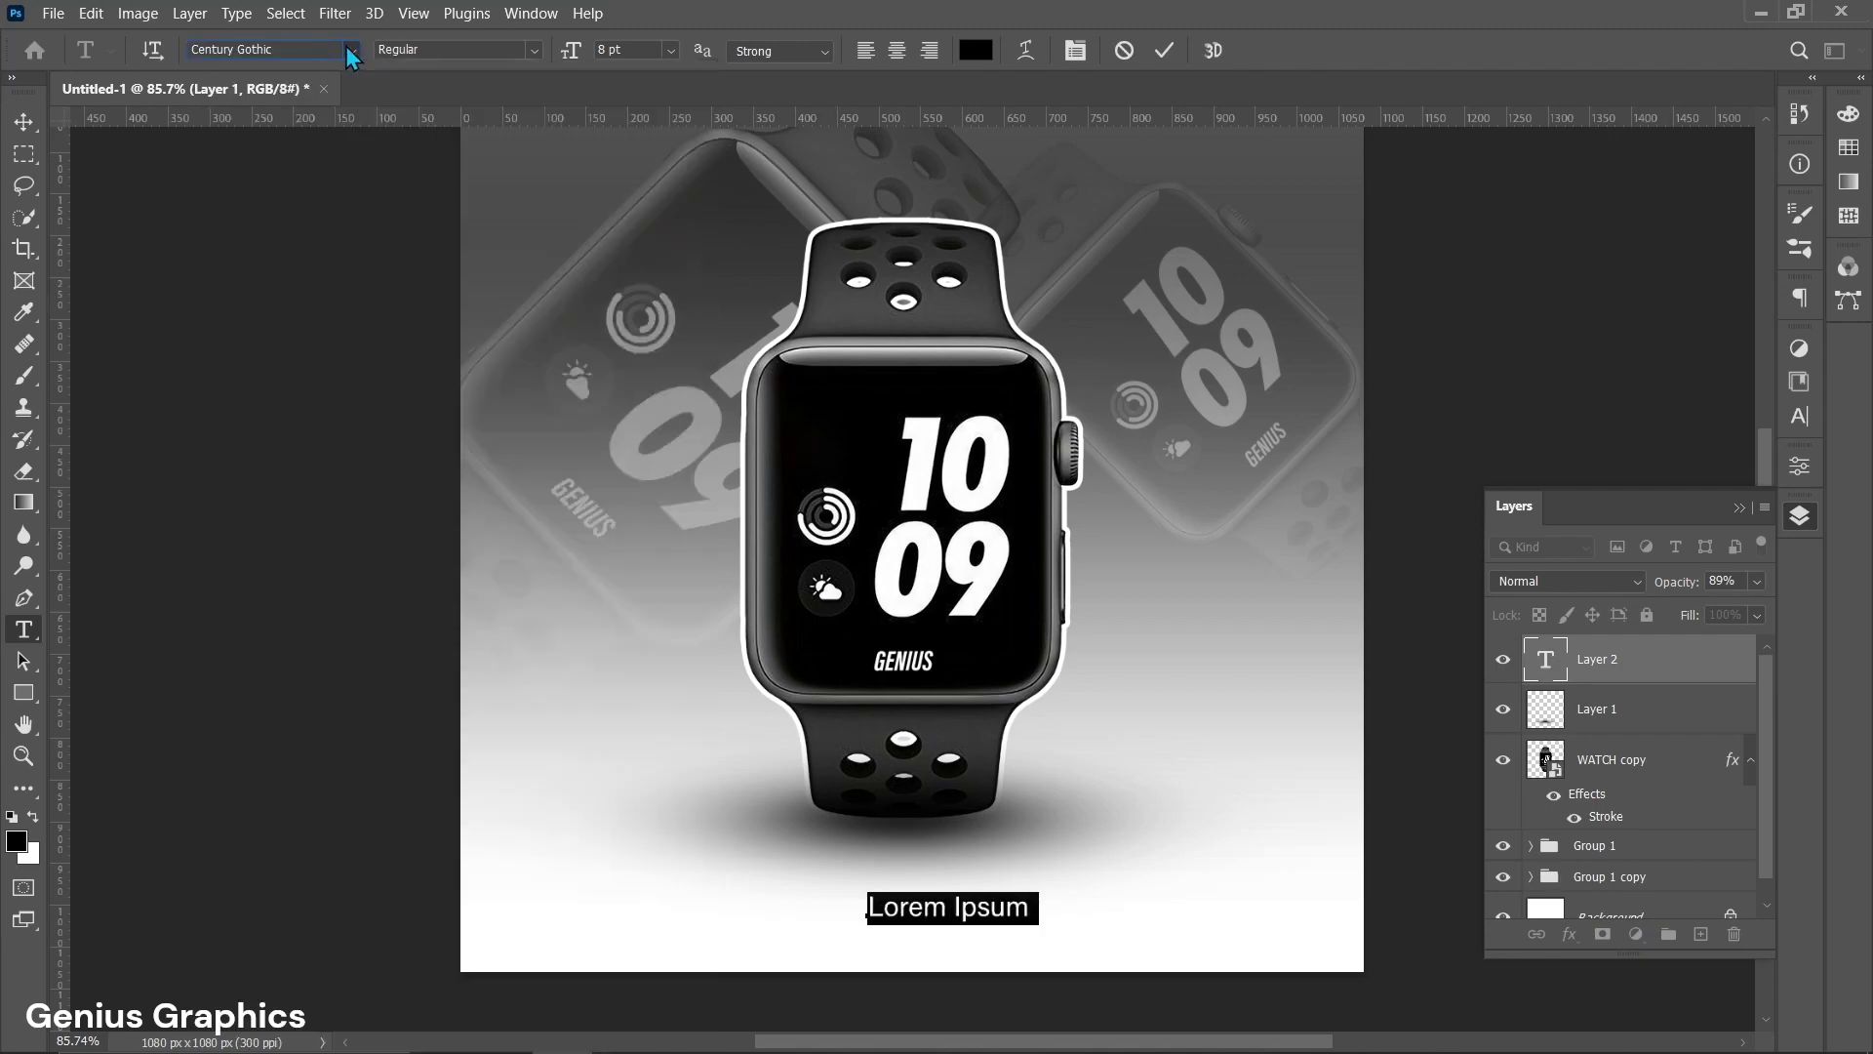
type("w")
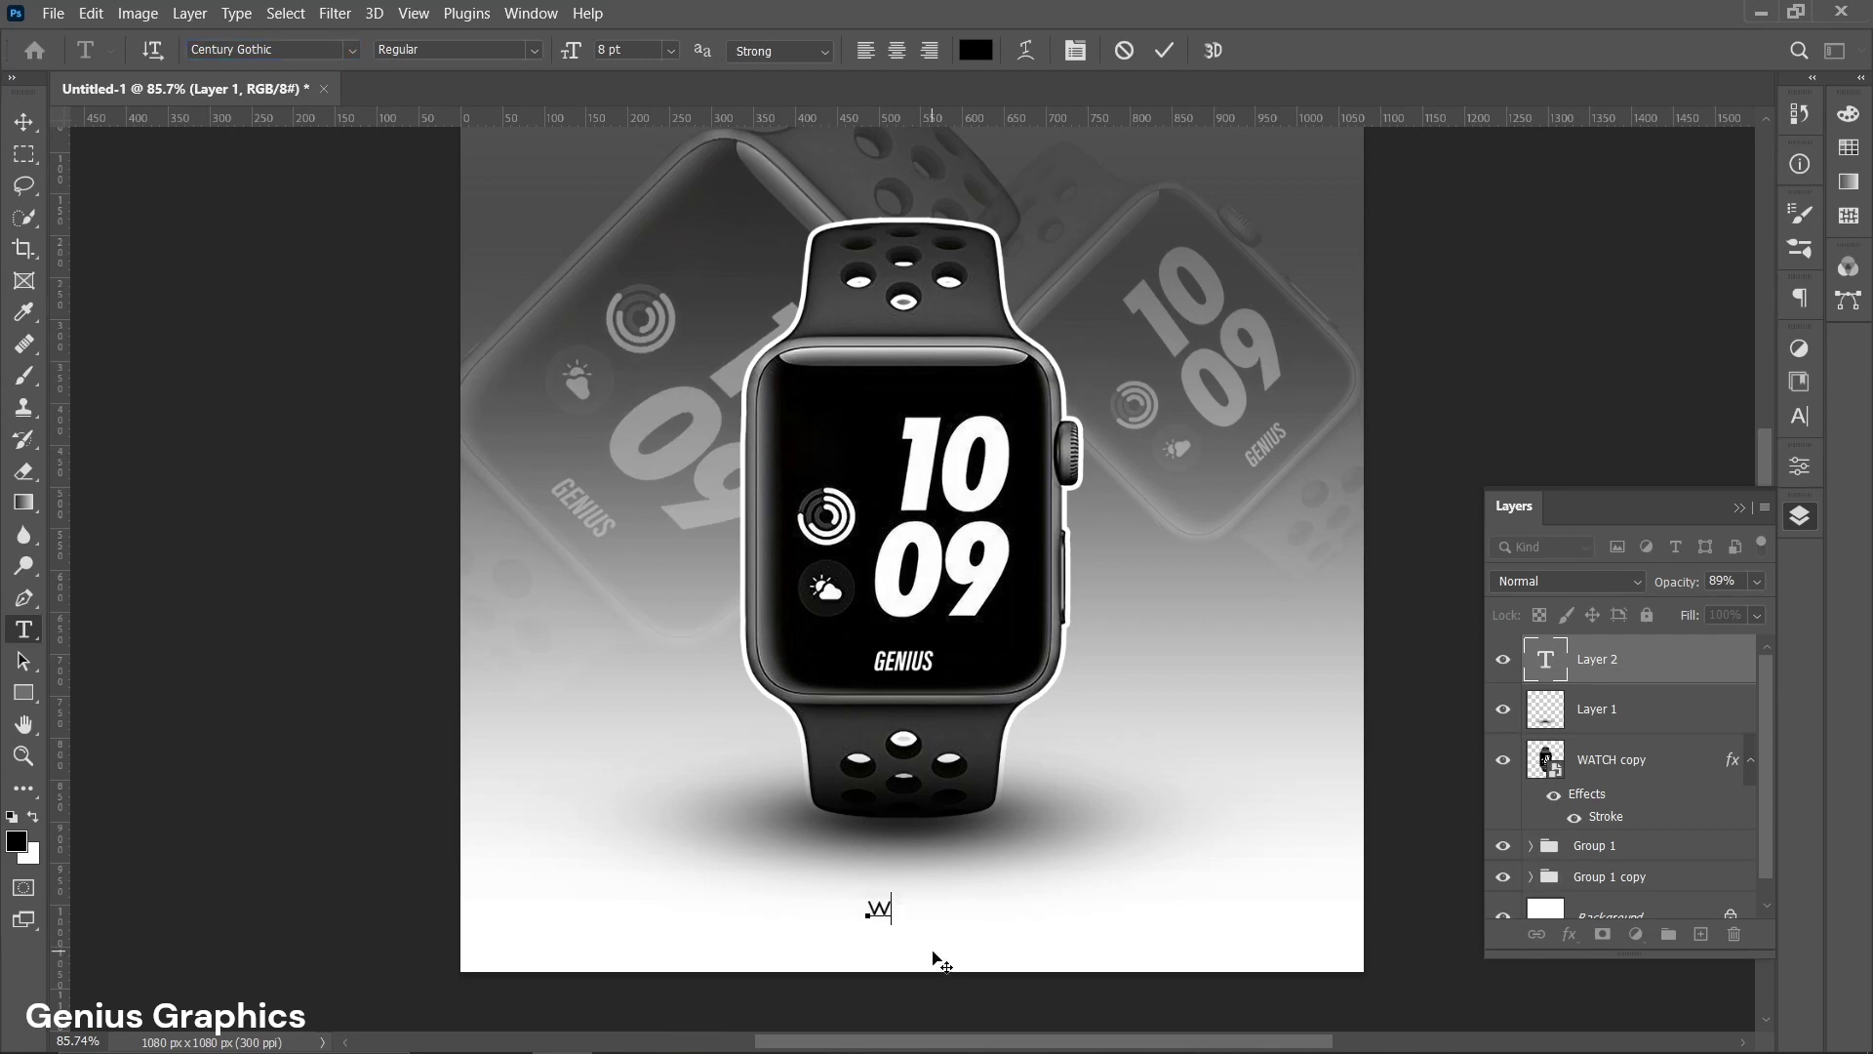
type("ww.geni")
type("usgraphics")
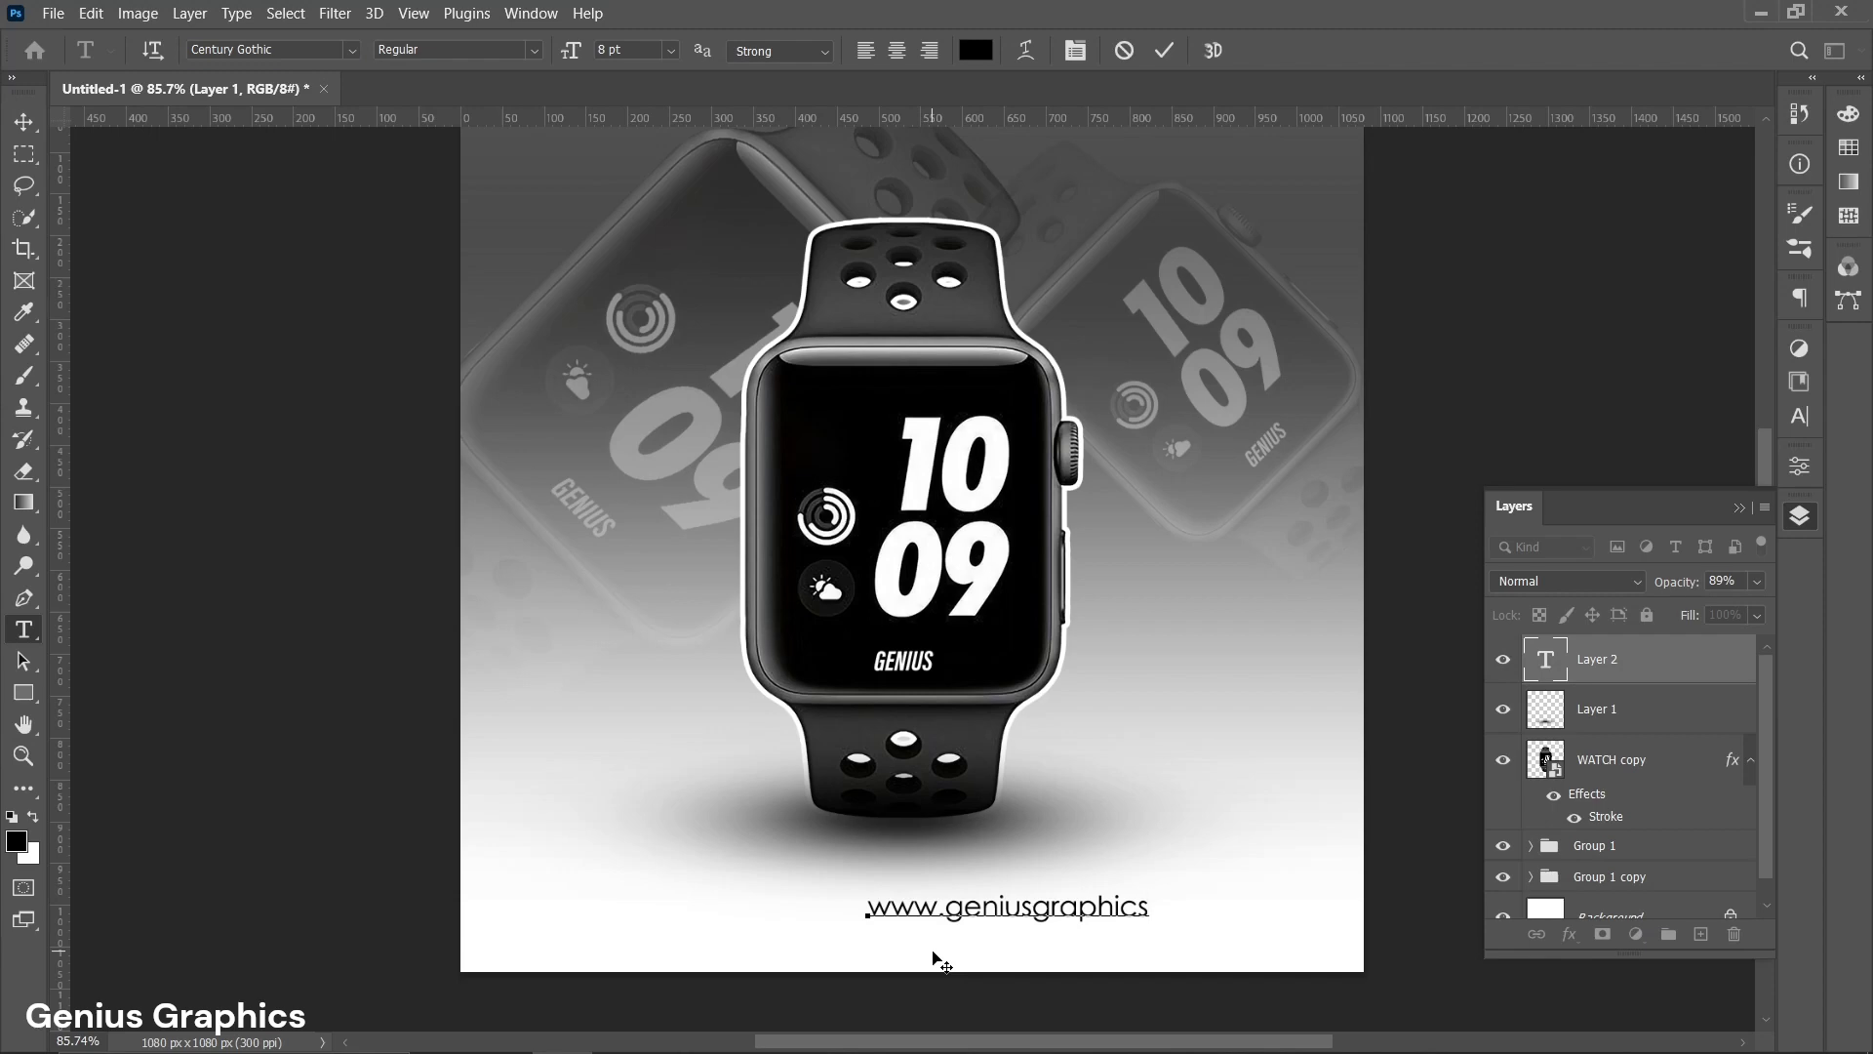
type(".com")
Commit the URL text and free-transform it left to centre it along the bottom edge.
key("ctrl+Return")
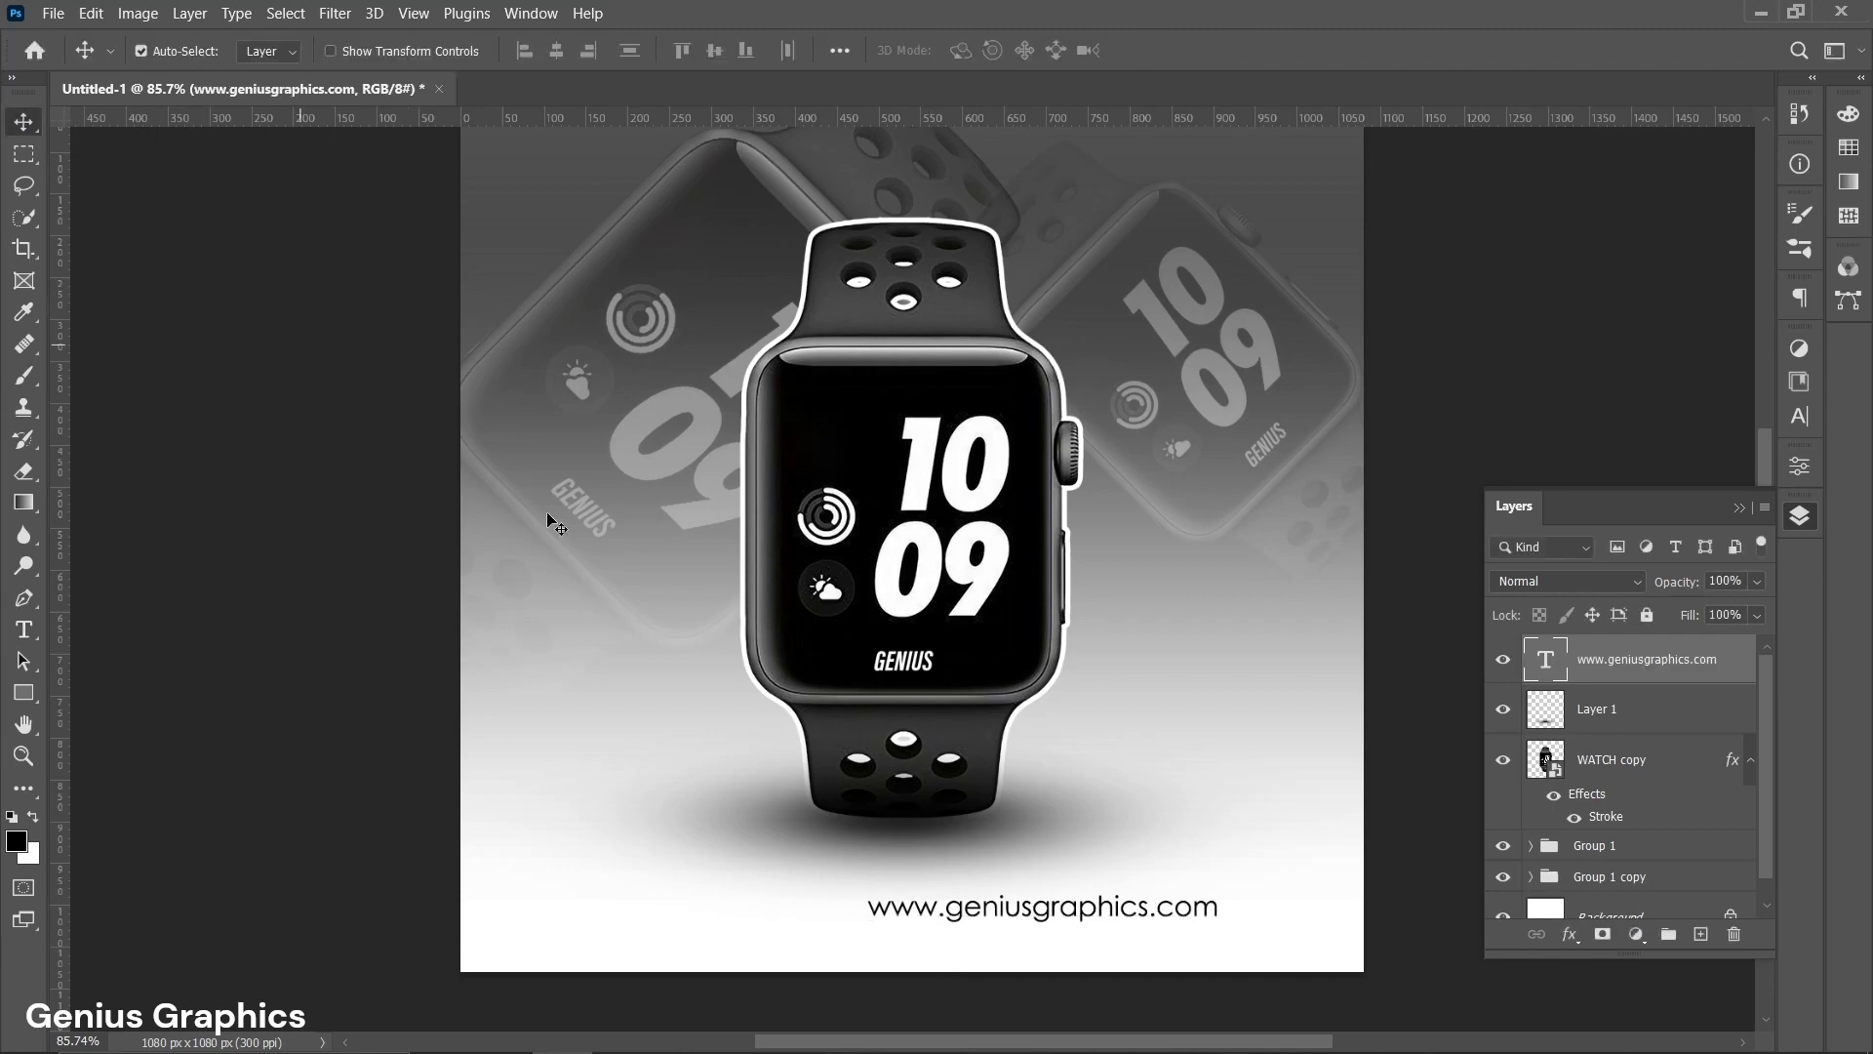
key("ctrl+t")
mouse_move(1024, 914)
left_mouse_down()
mouse_move(902, 918)
mouse_move(920, 931)
left_mouse_up()
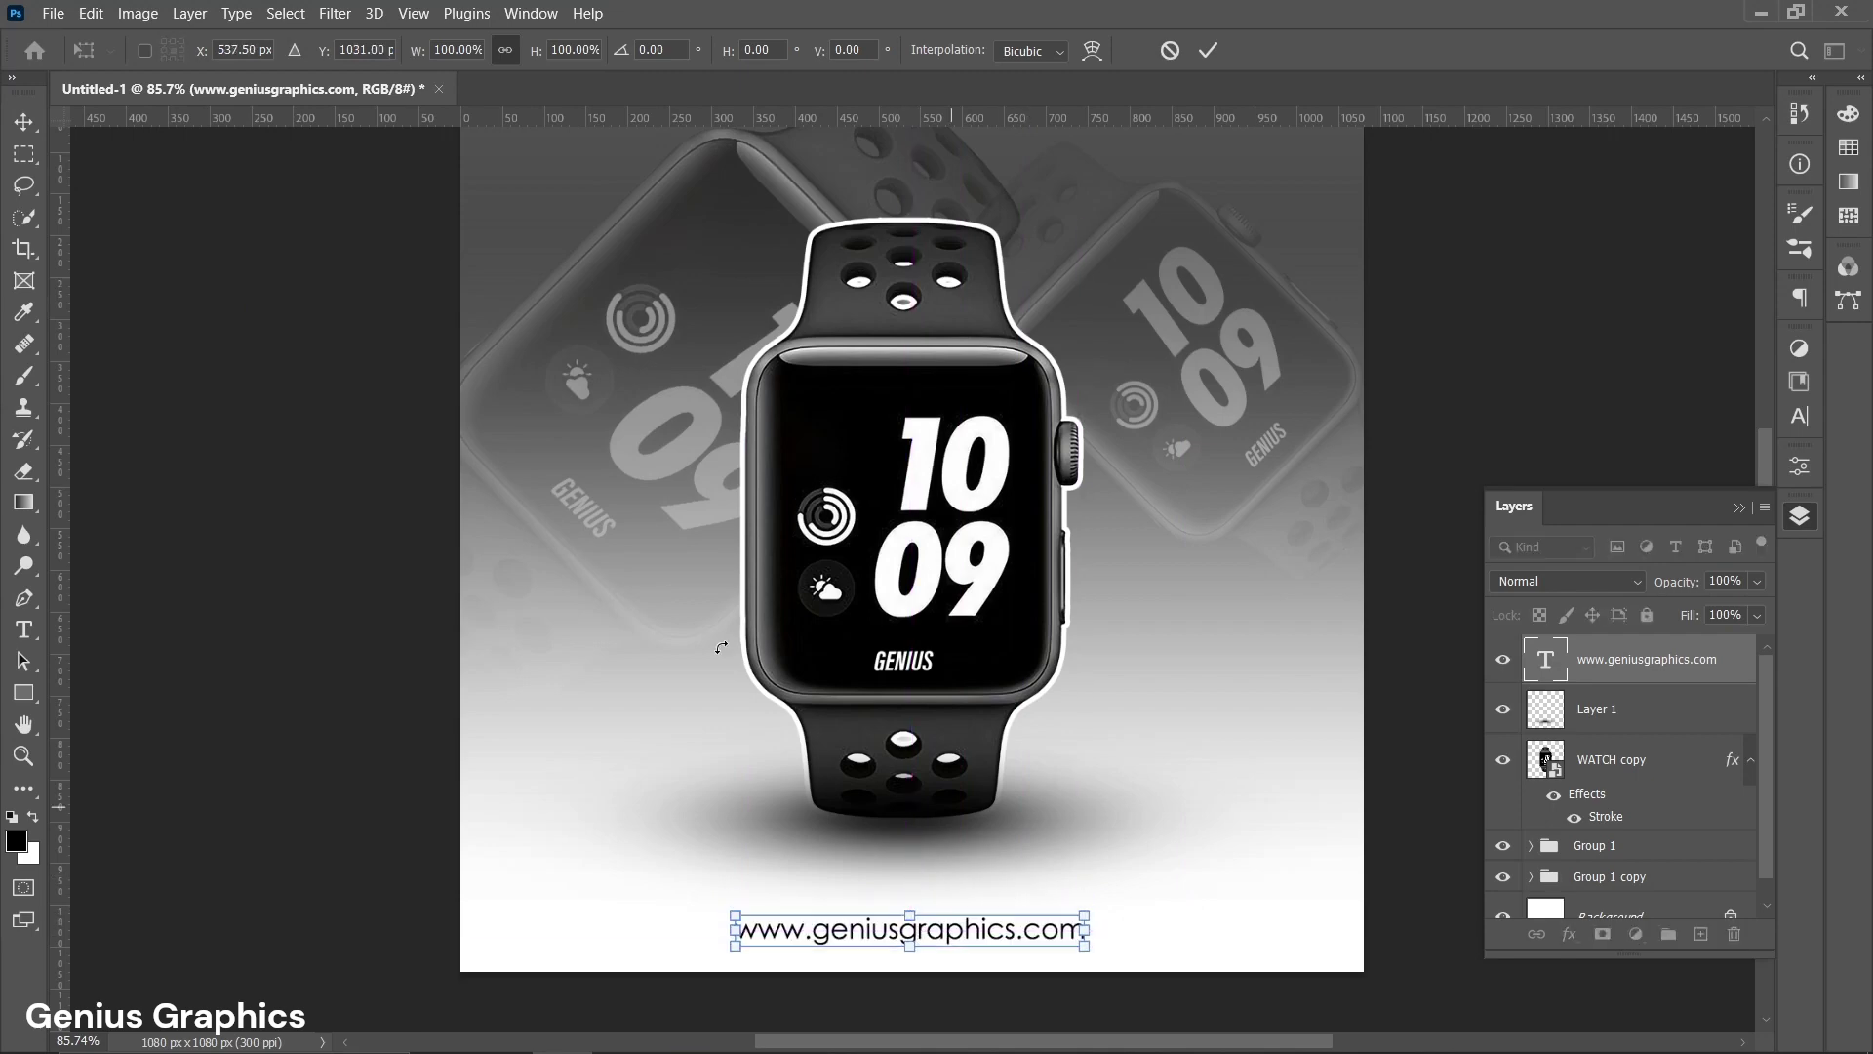
key("Return")
scroll(951, 881, "up", 2)
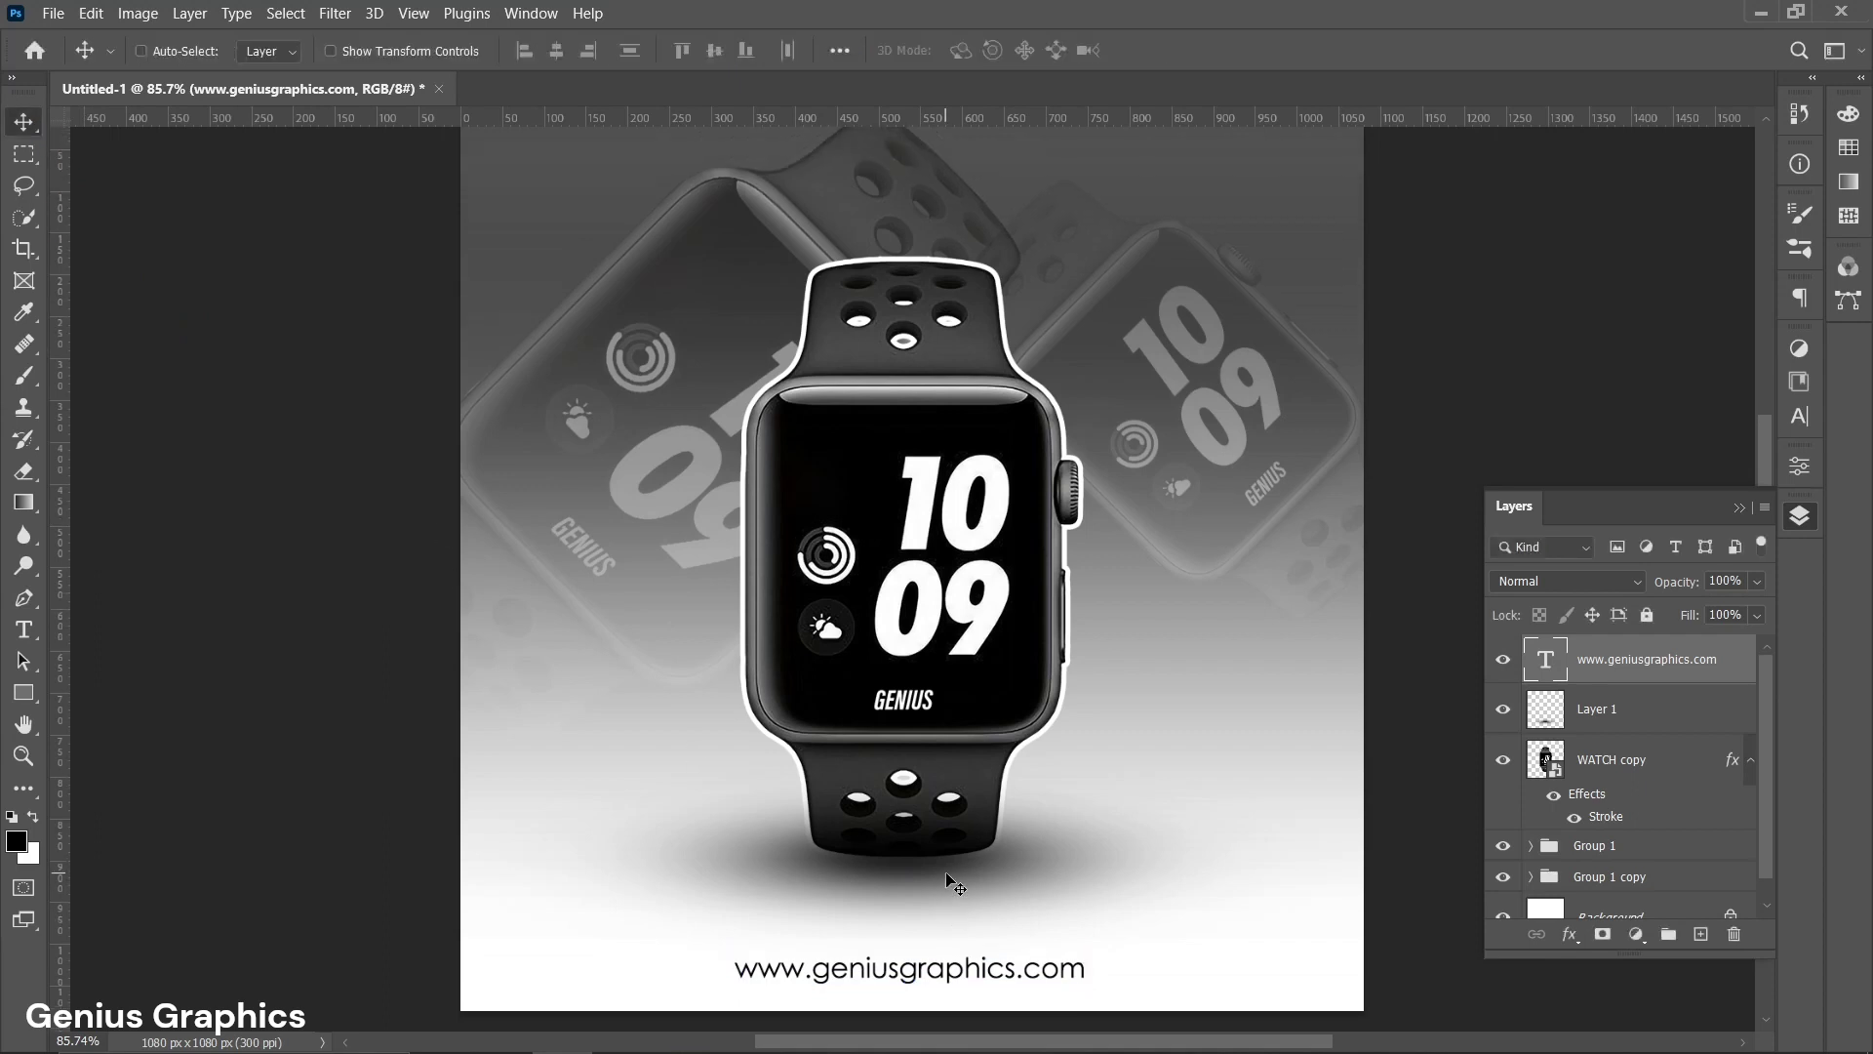
scroll(951, 881, "up", 1)
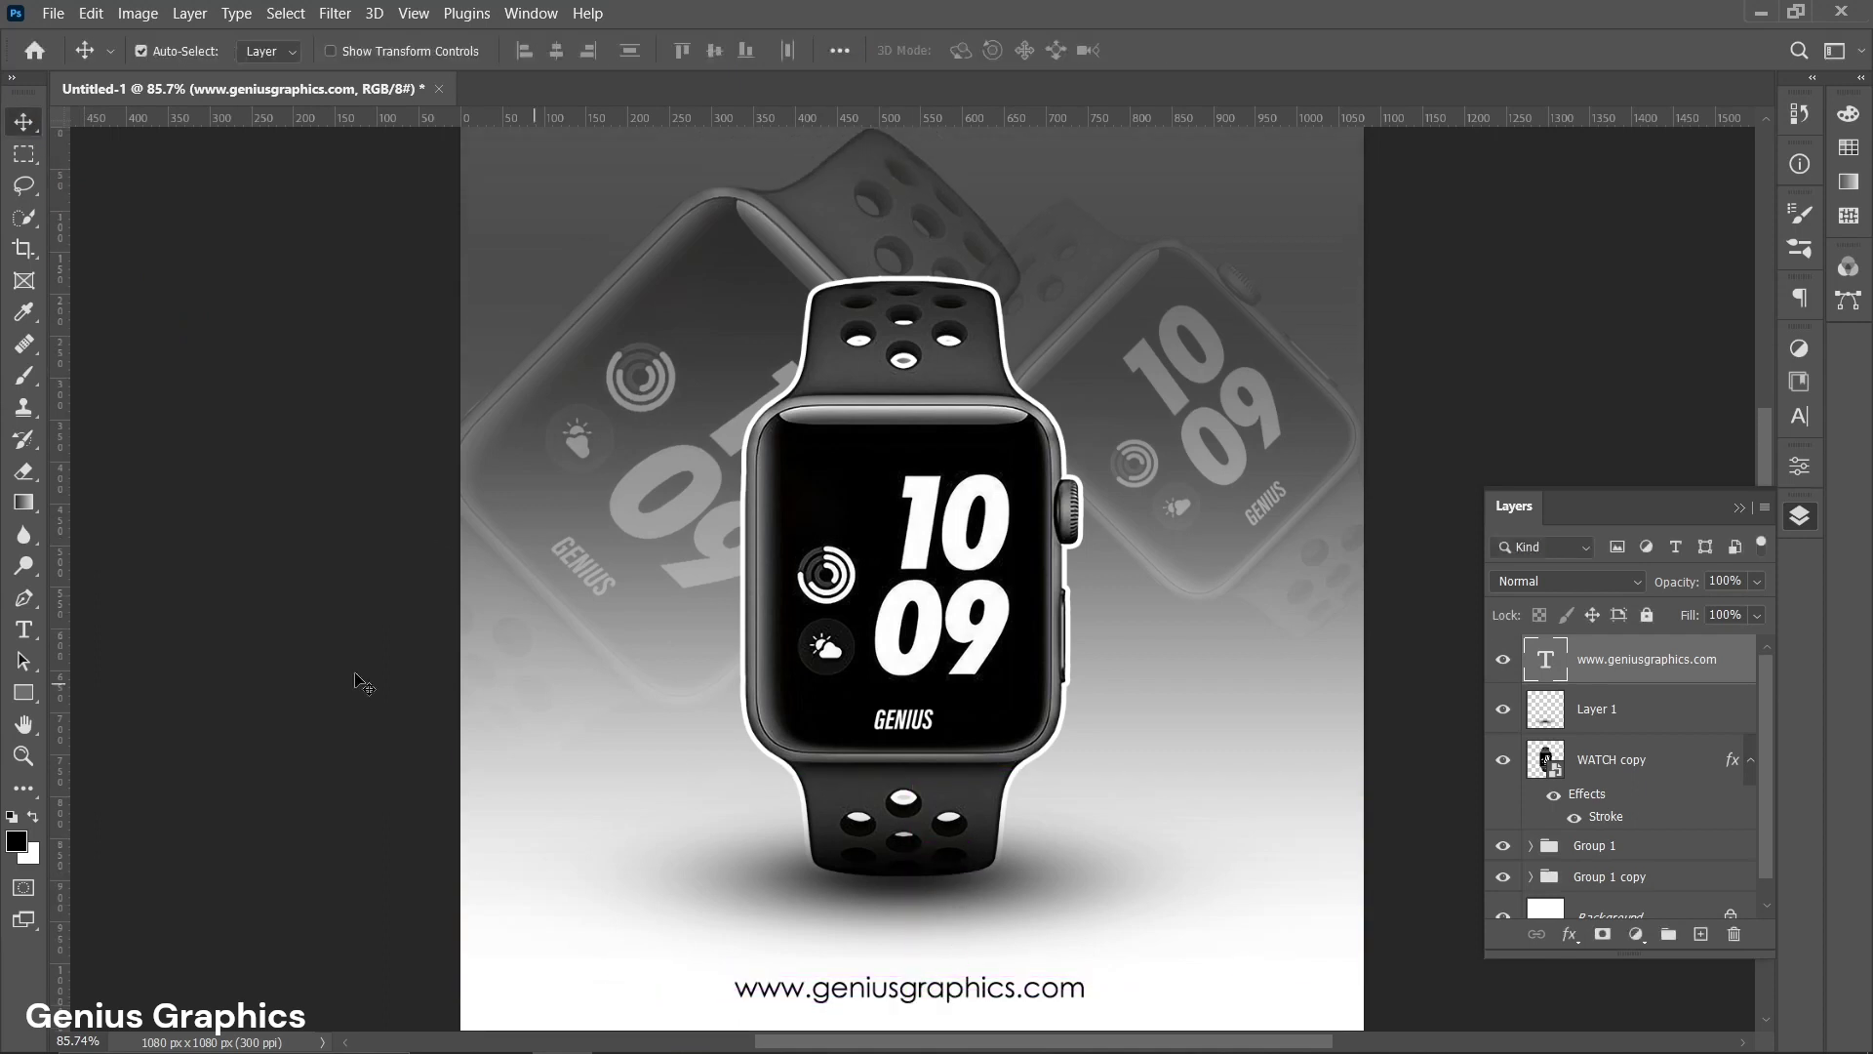
left_click(23, 629)
Start a lower-left text line set in Archivo ExtraCondensed Black Italic.
left_click(546, 902)
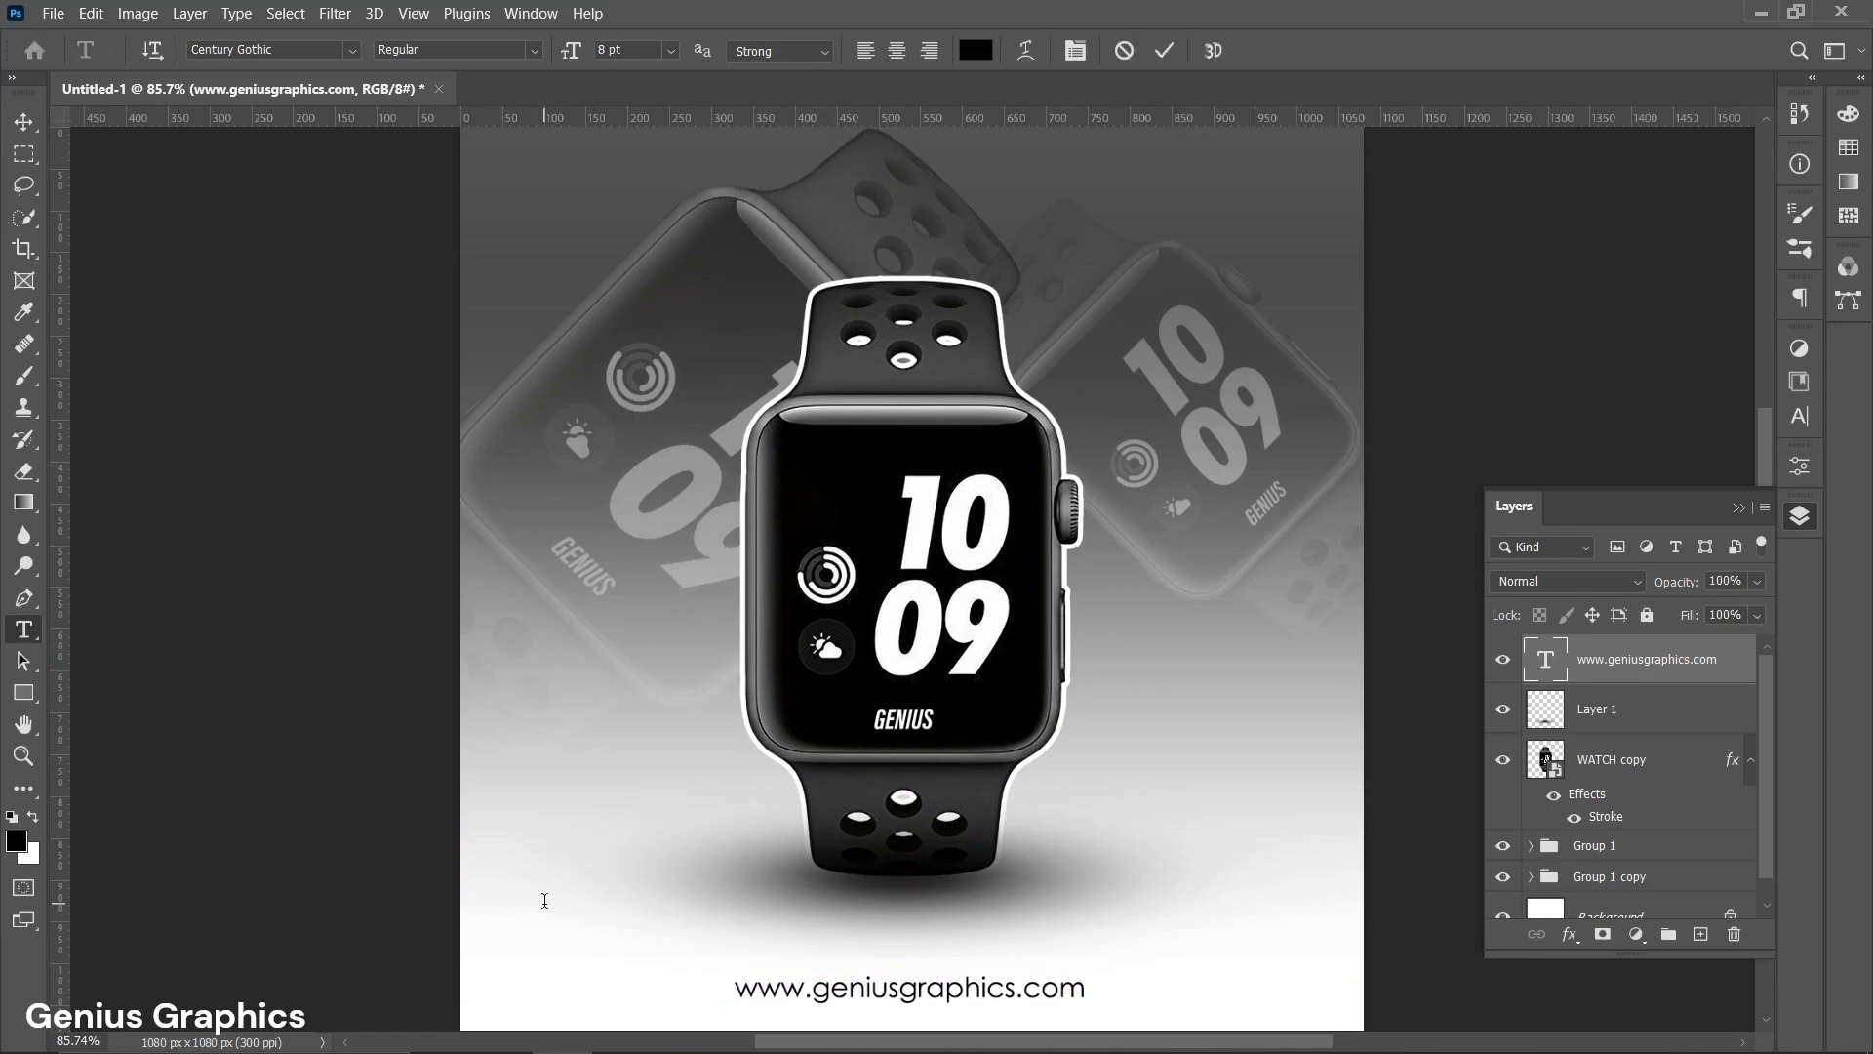
left_click(350, 57)
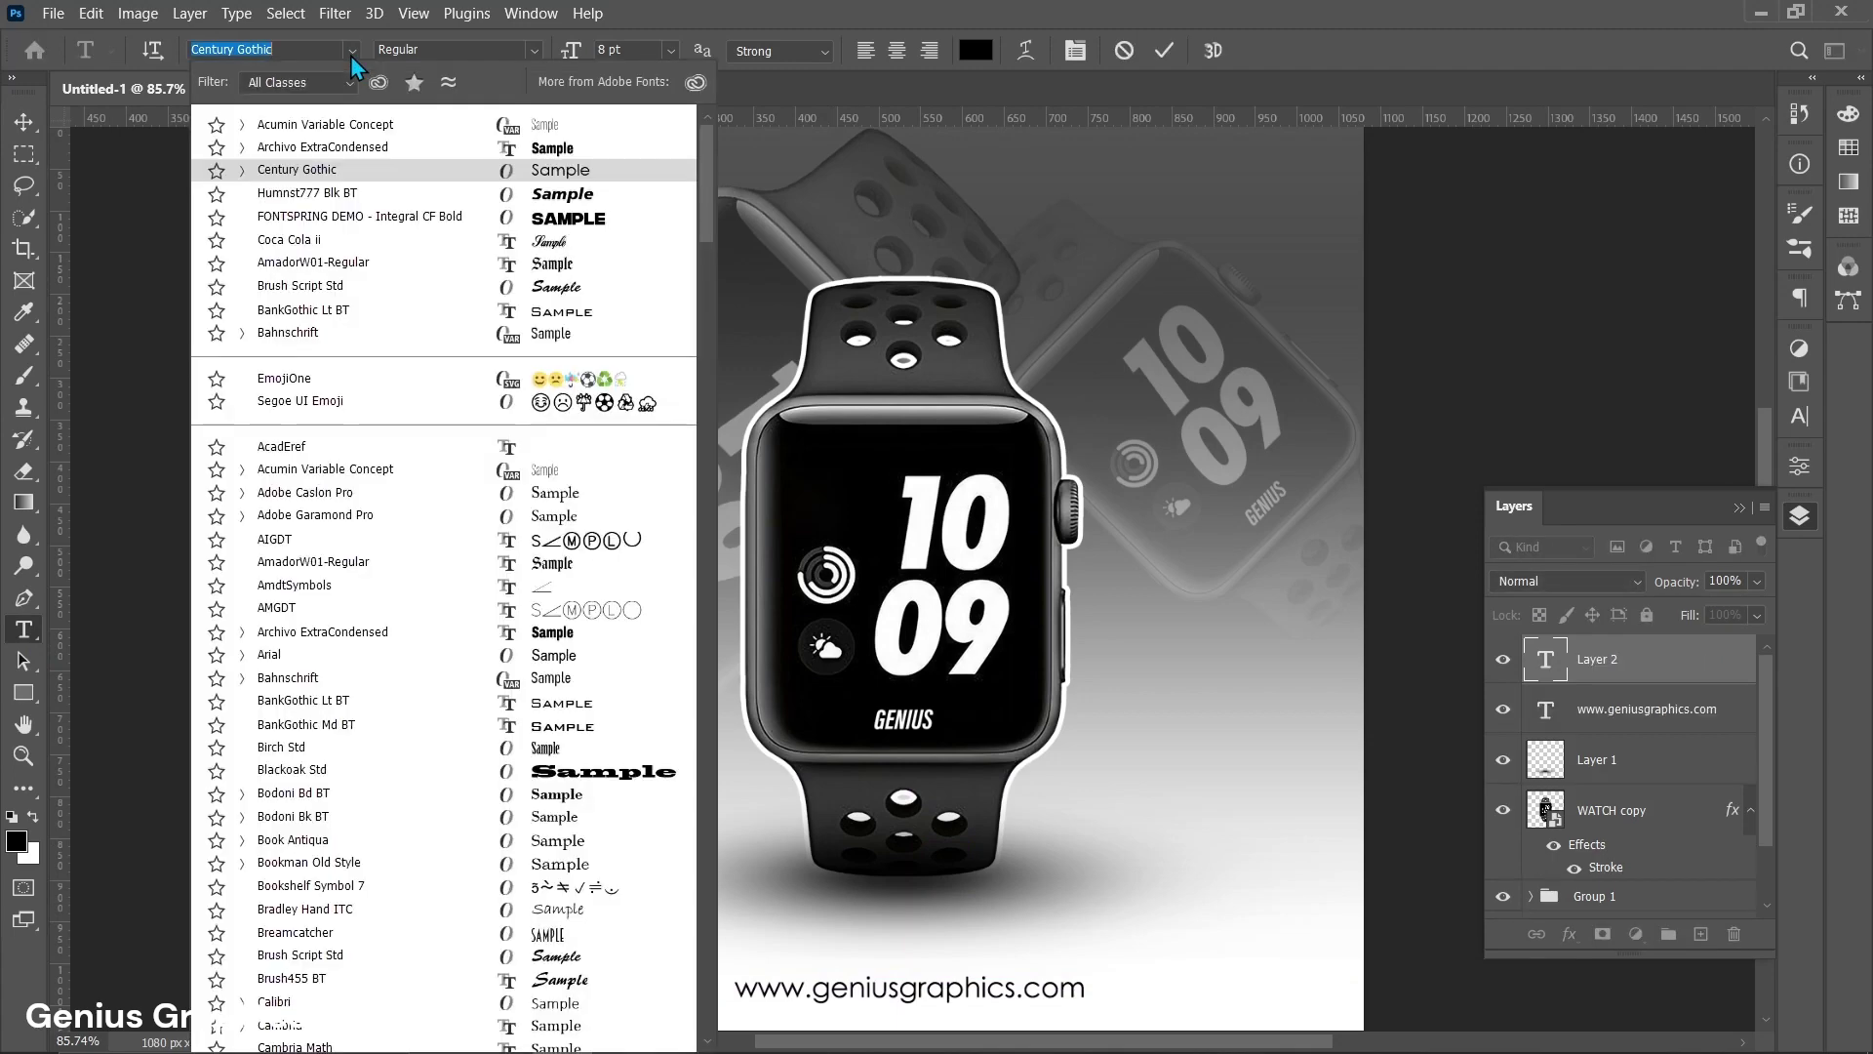
left_click(243, 149)
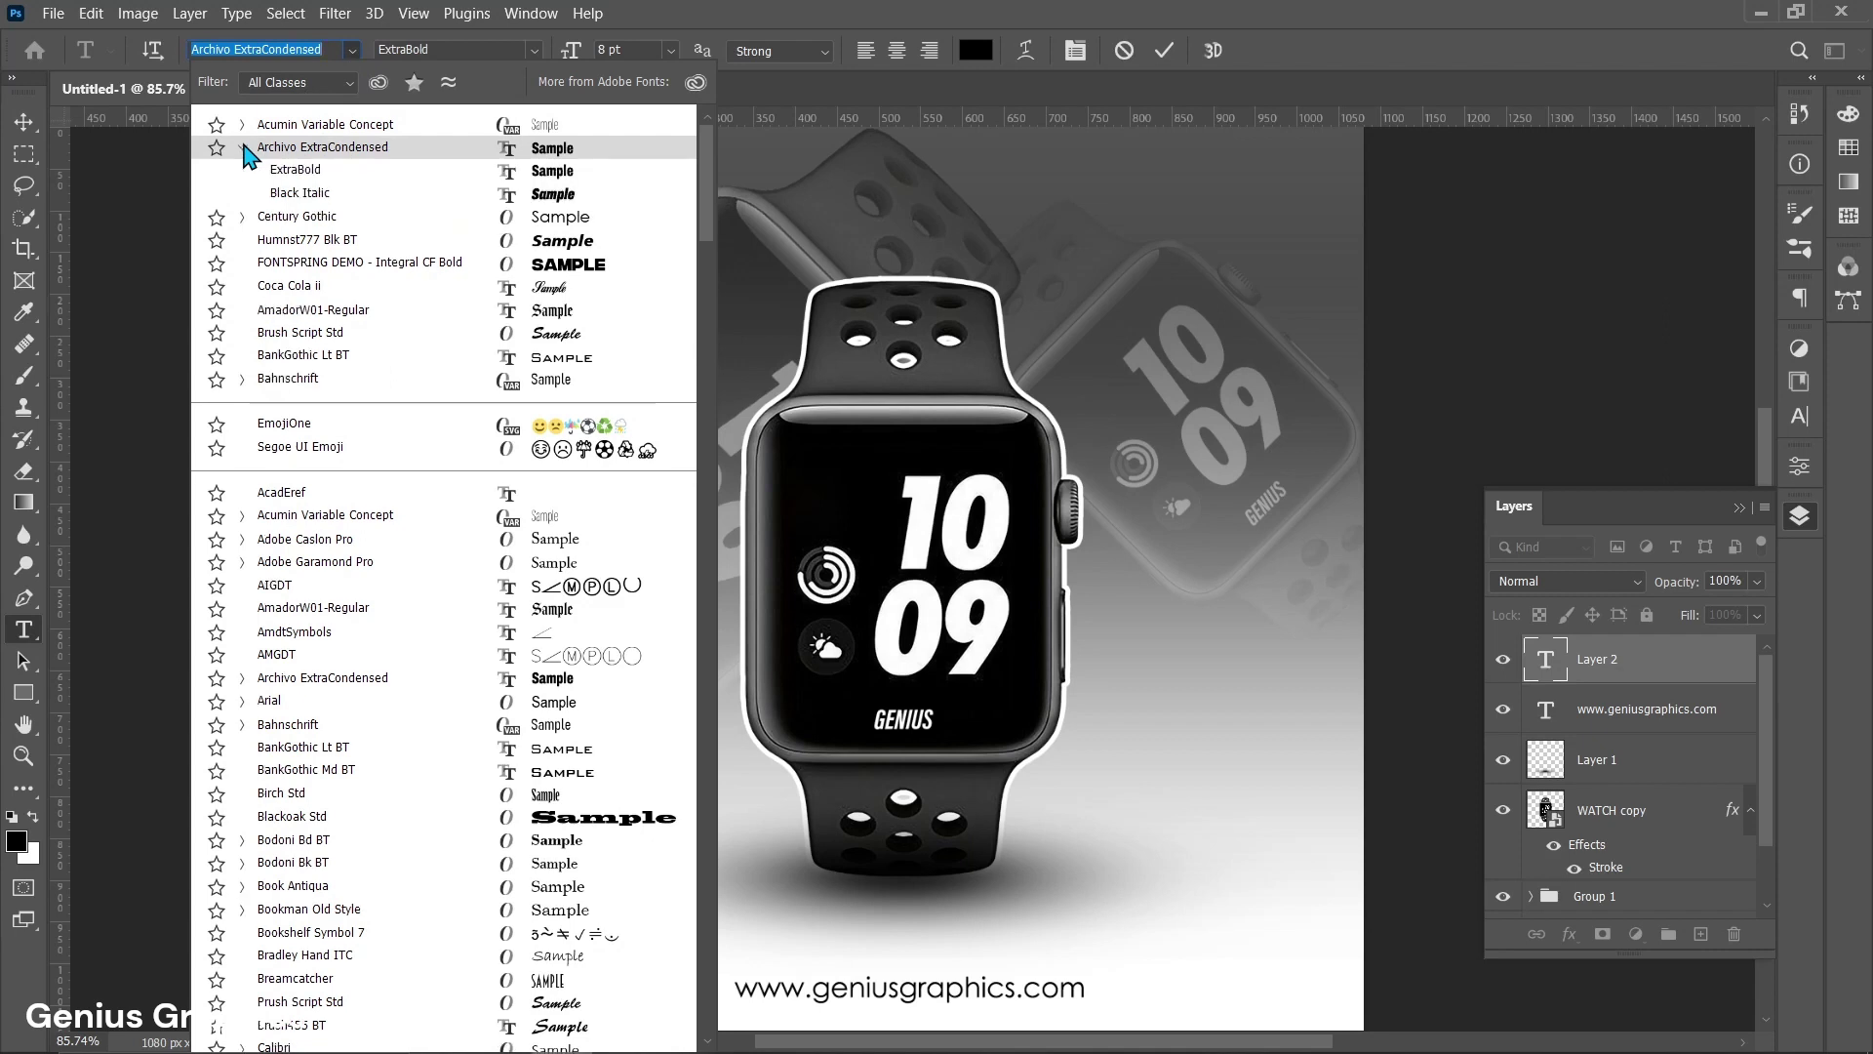
left_click(301, 194)
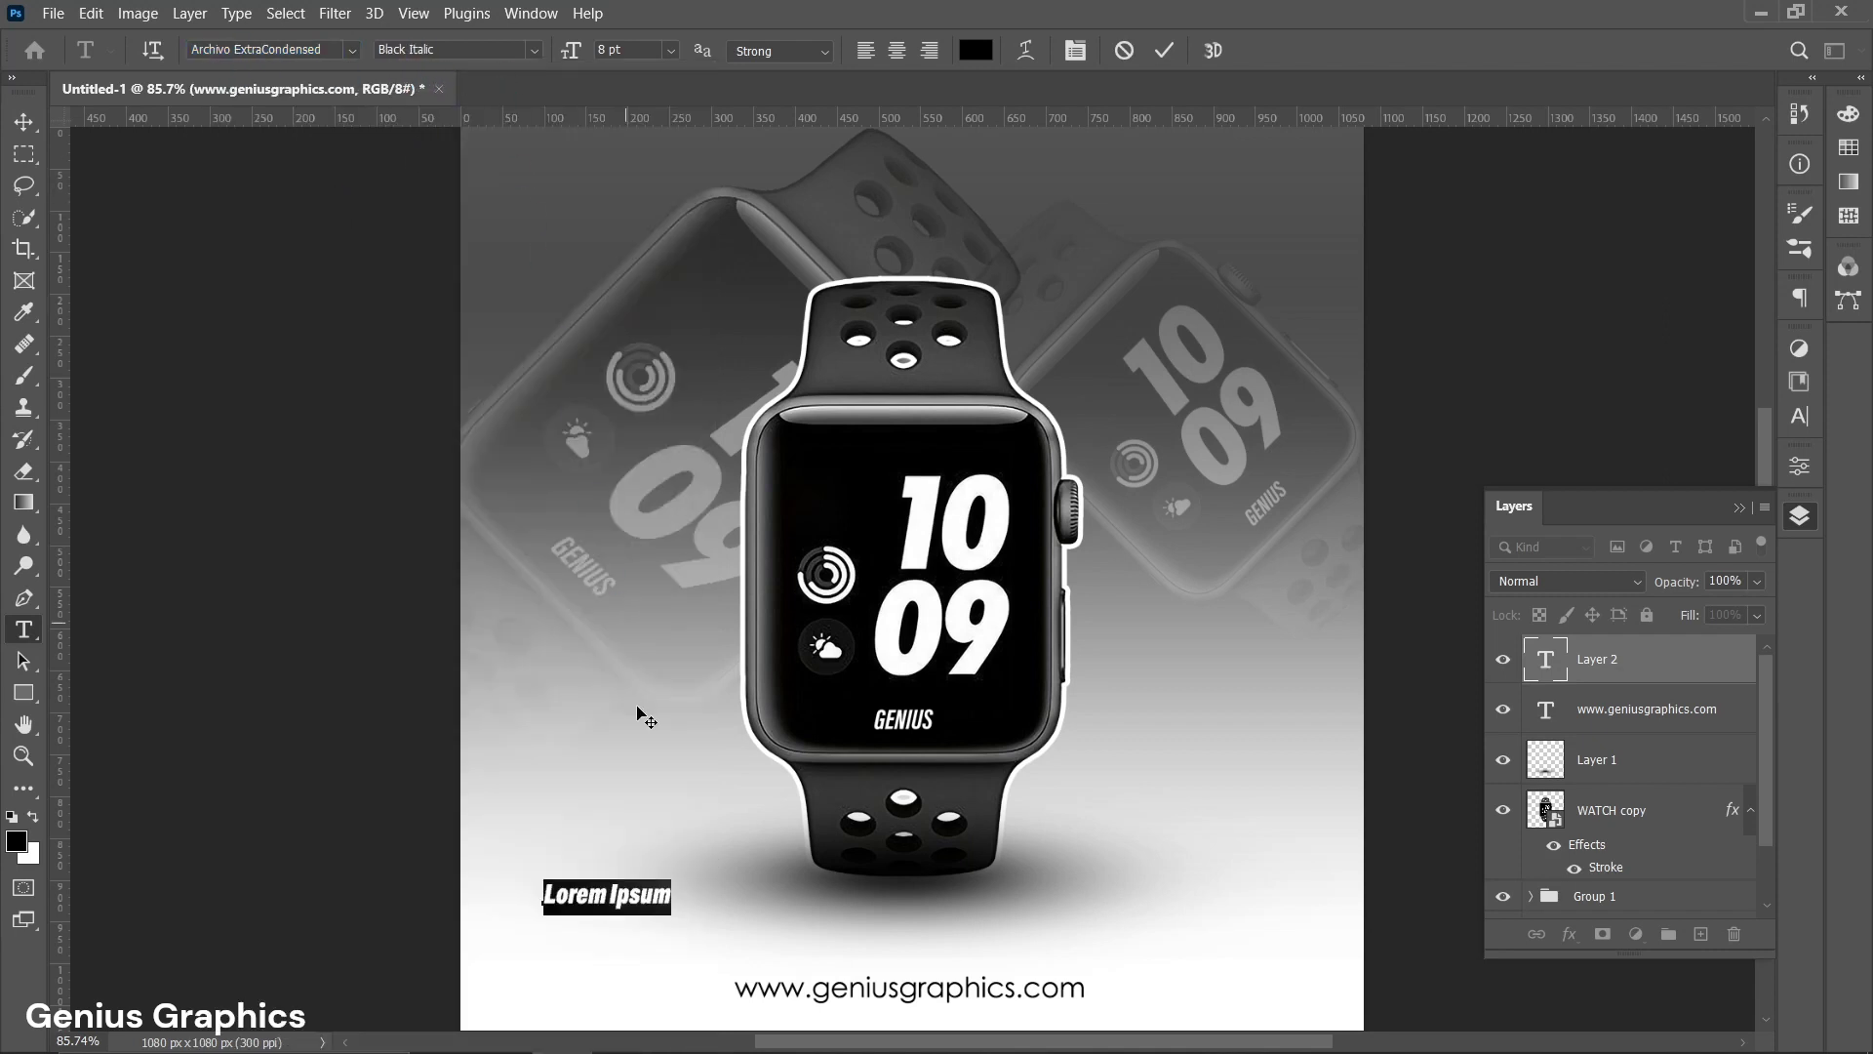
type("G")
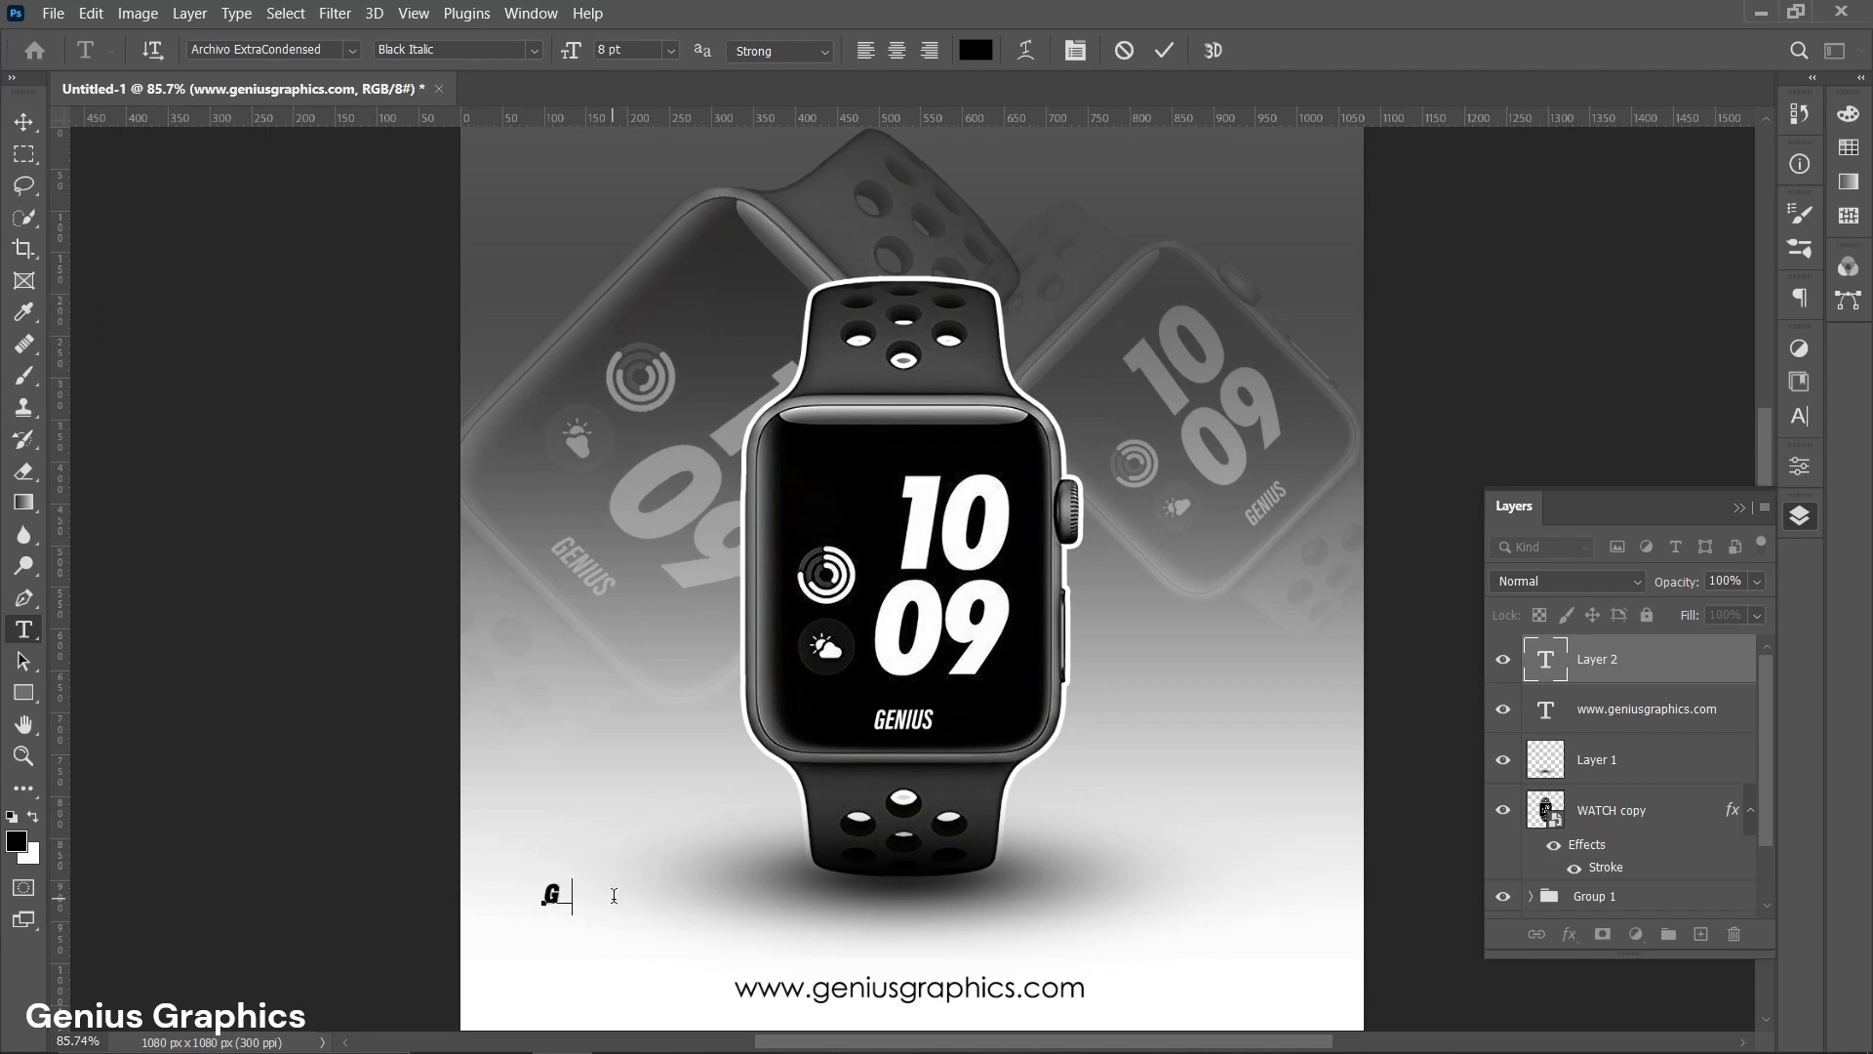
type("ENIUS")
Switch to Acumin Variable Concept ExtraCondensed Bold Italic for GENIUS S WATCH and select the word GENIUS.
left_click(353, 50)
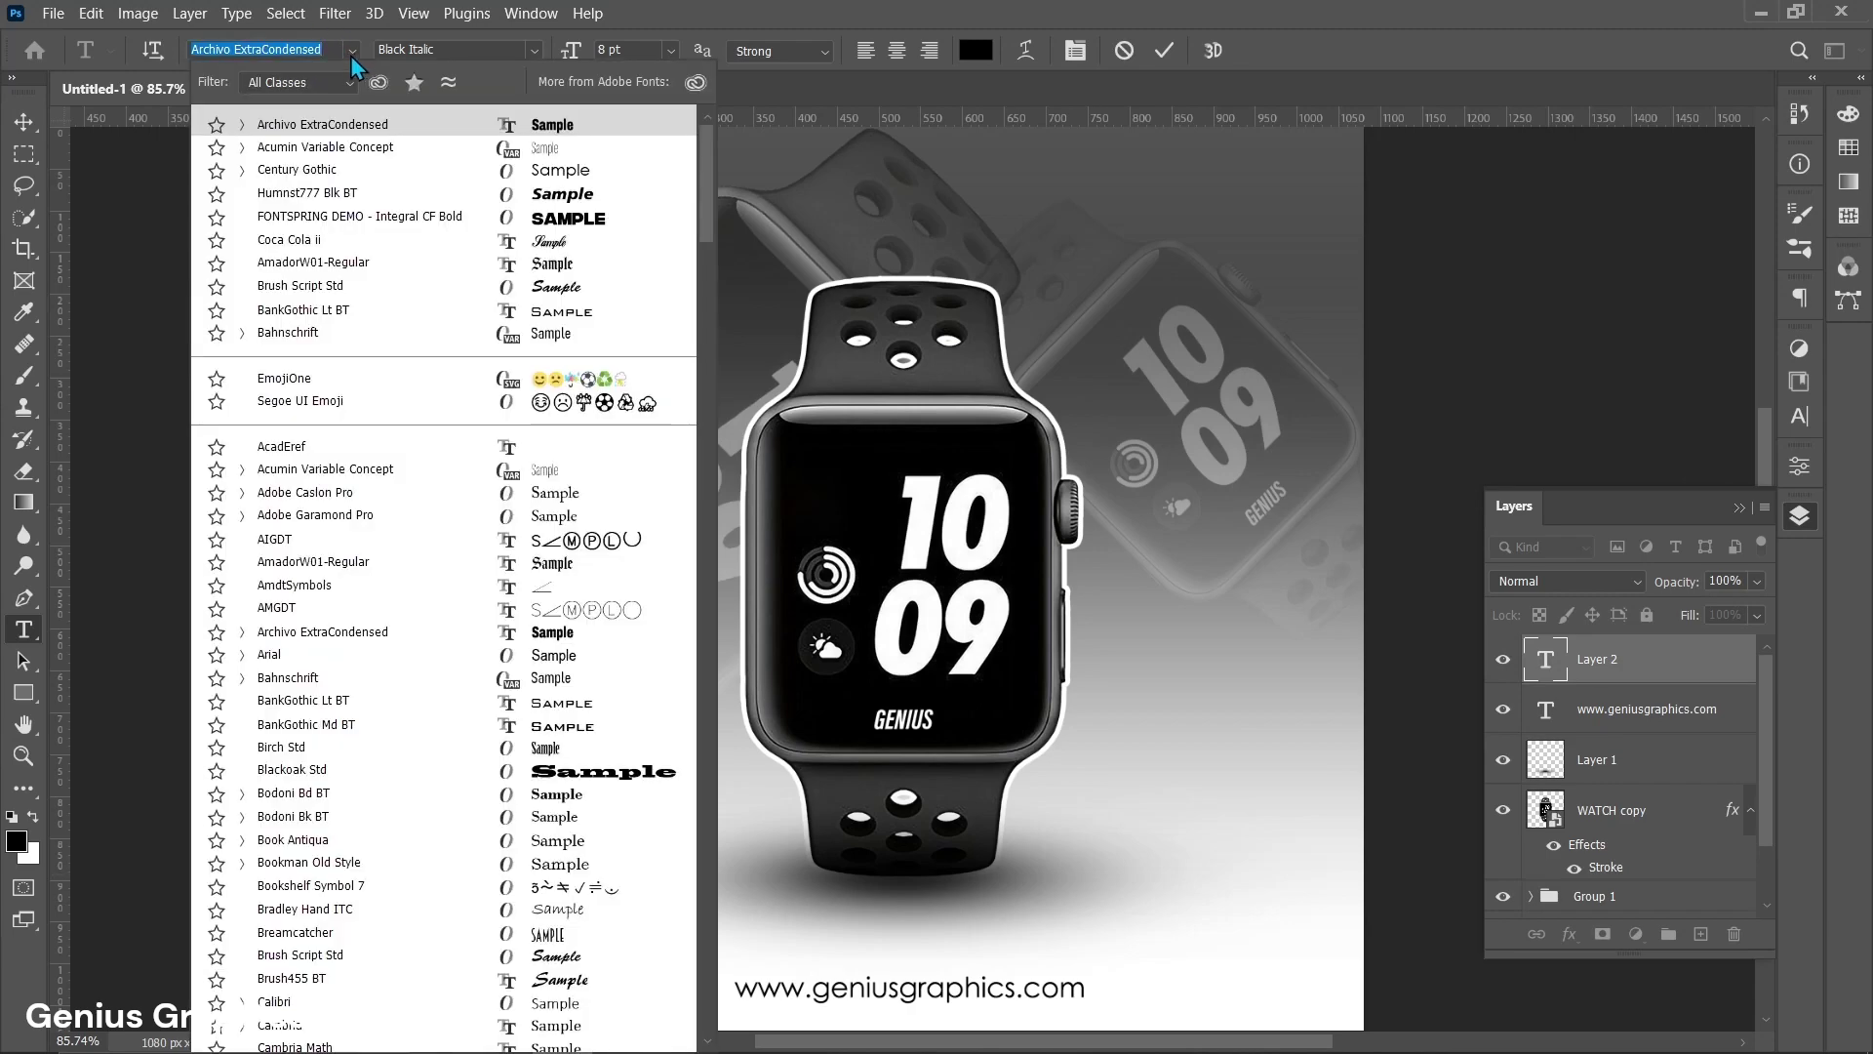
left_click(243, 147)
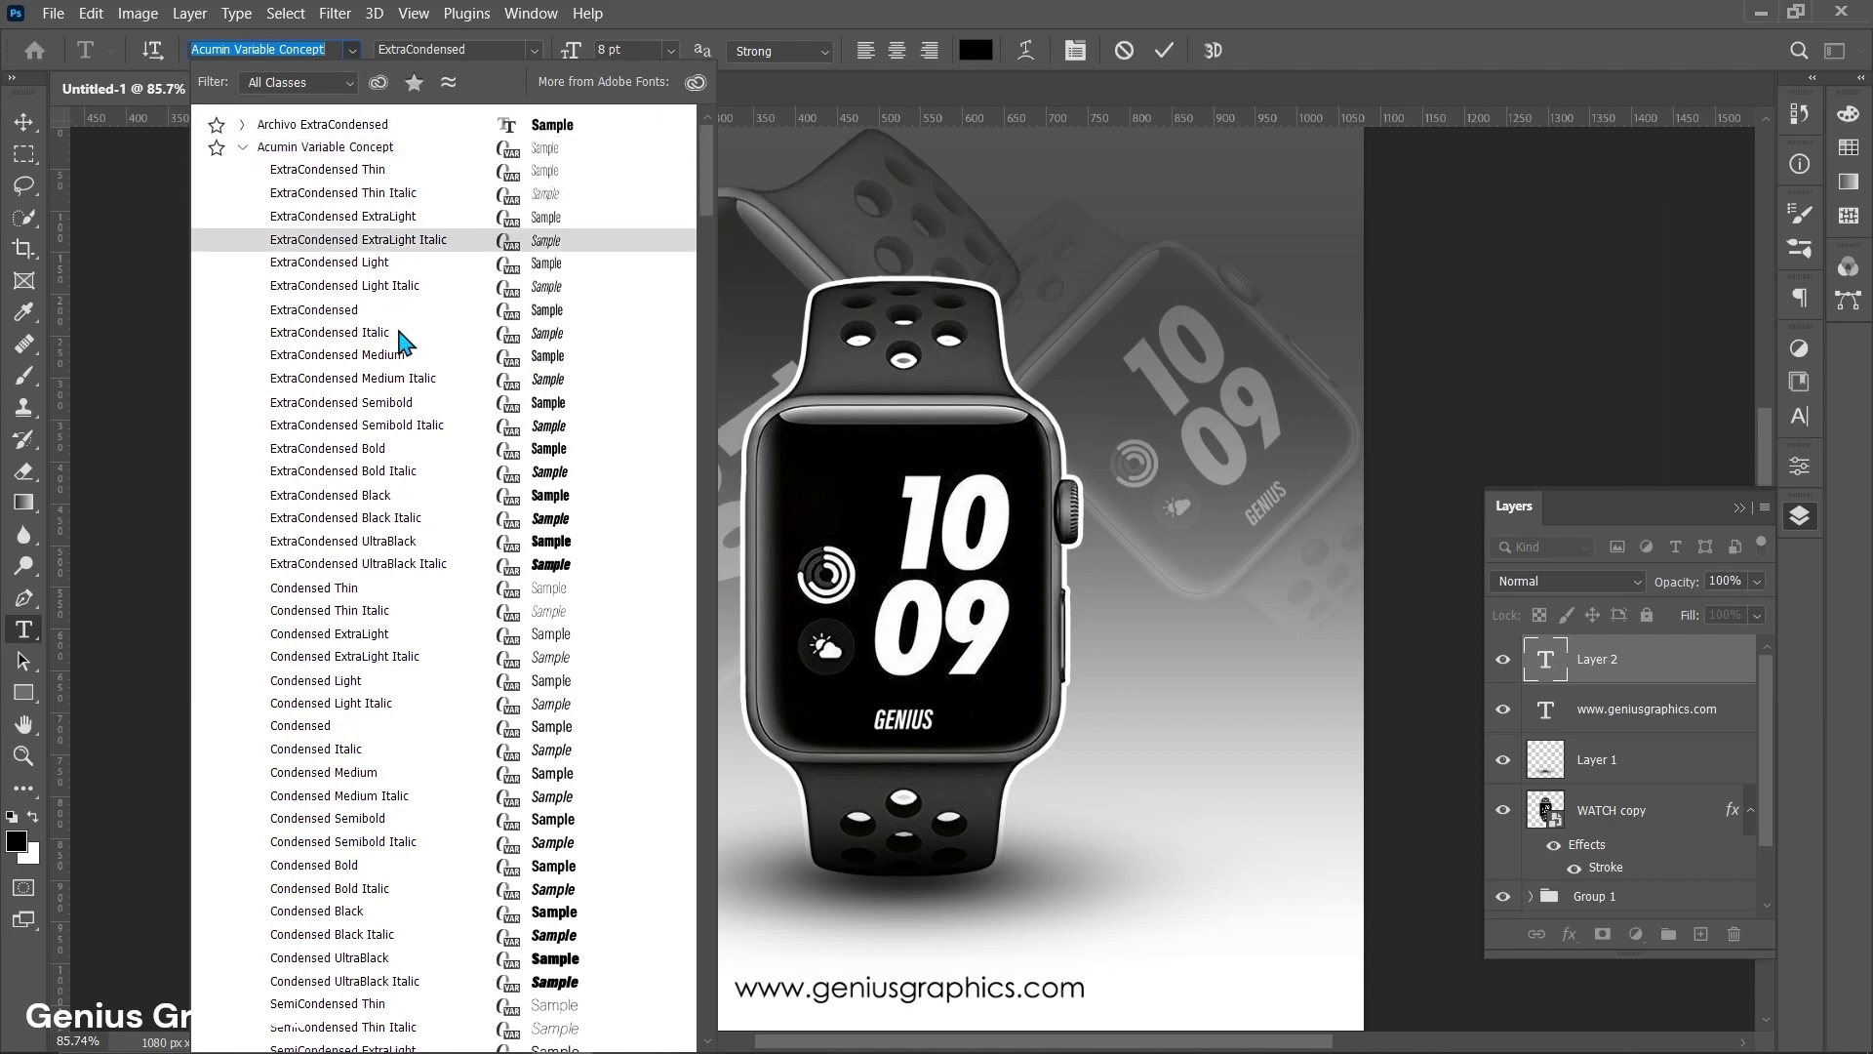
left_click(502, 474)
type("GENIUS S")
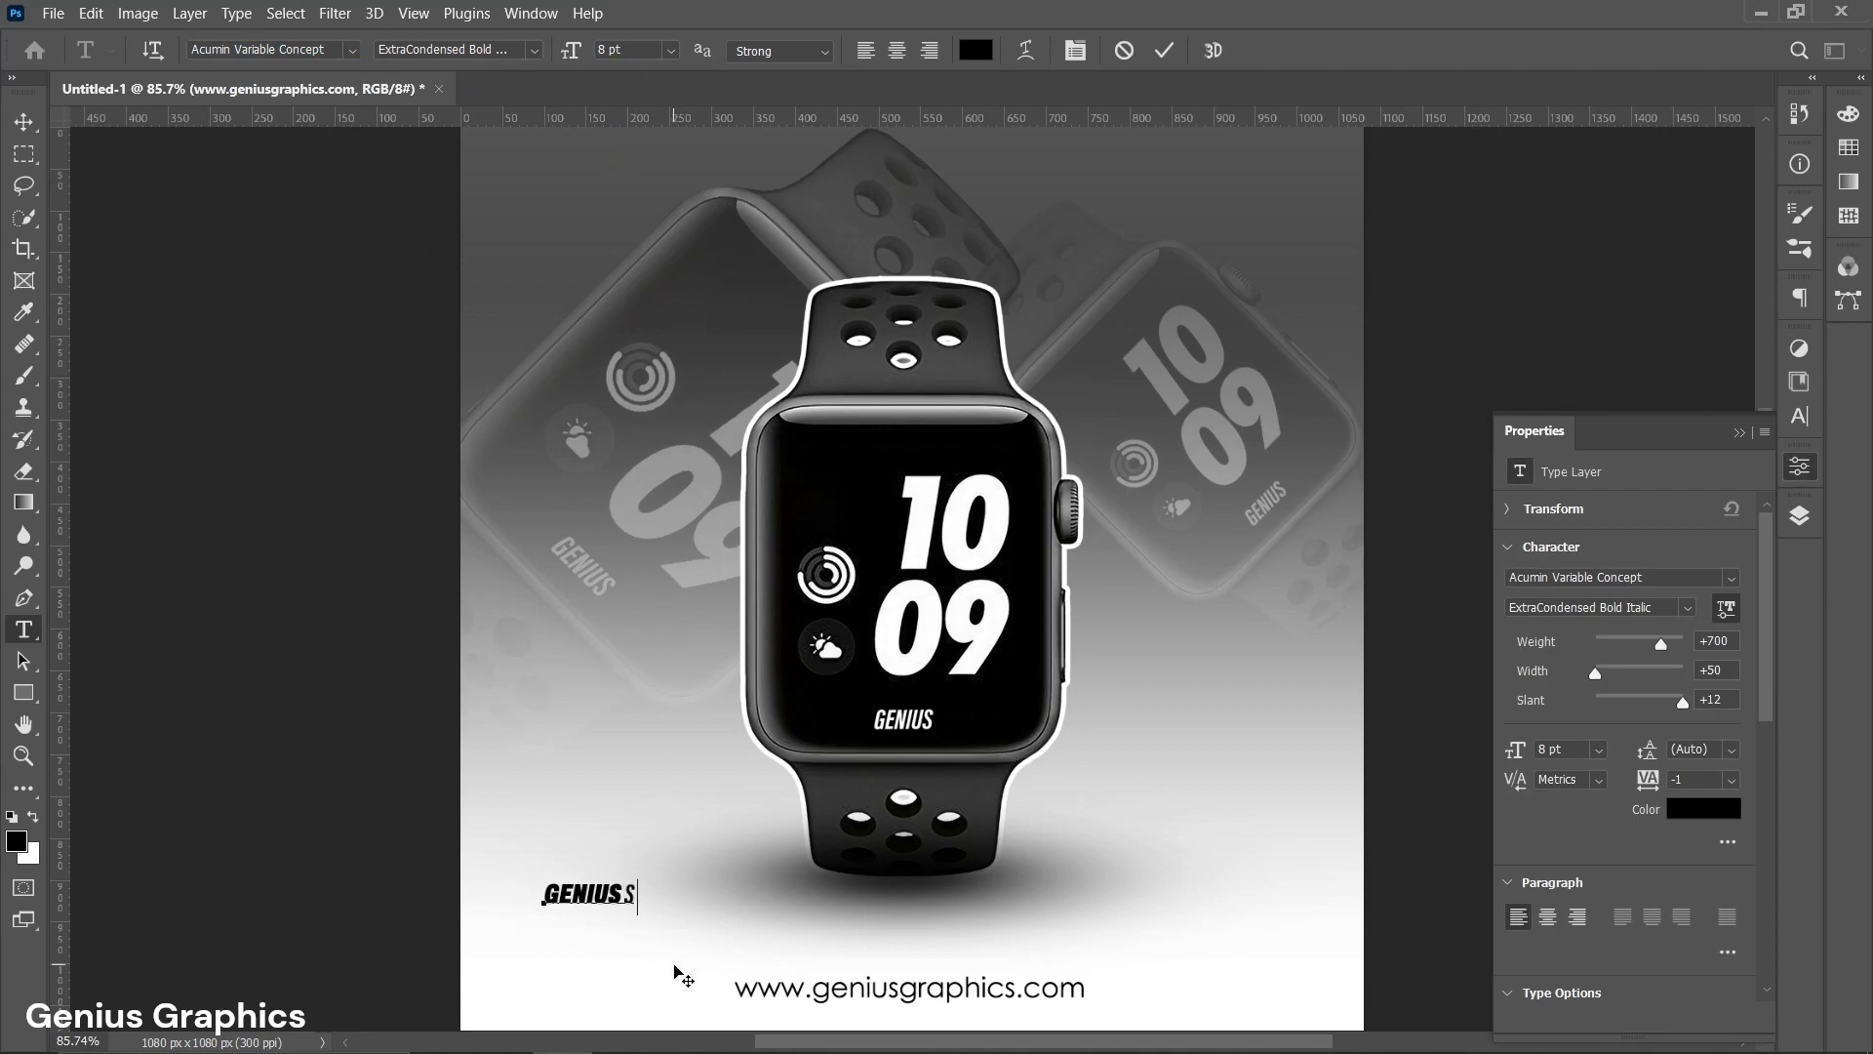
type(" WATCH")
key("Home")
key("shift+Right")
left_click_drag(545, 895, 621, 894)
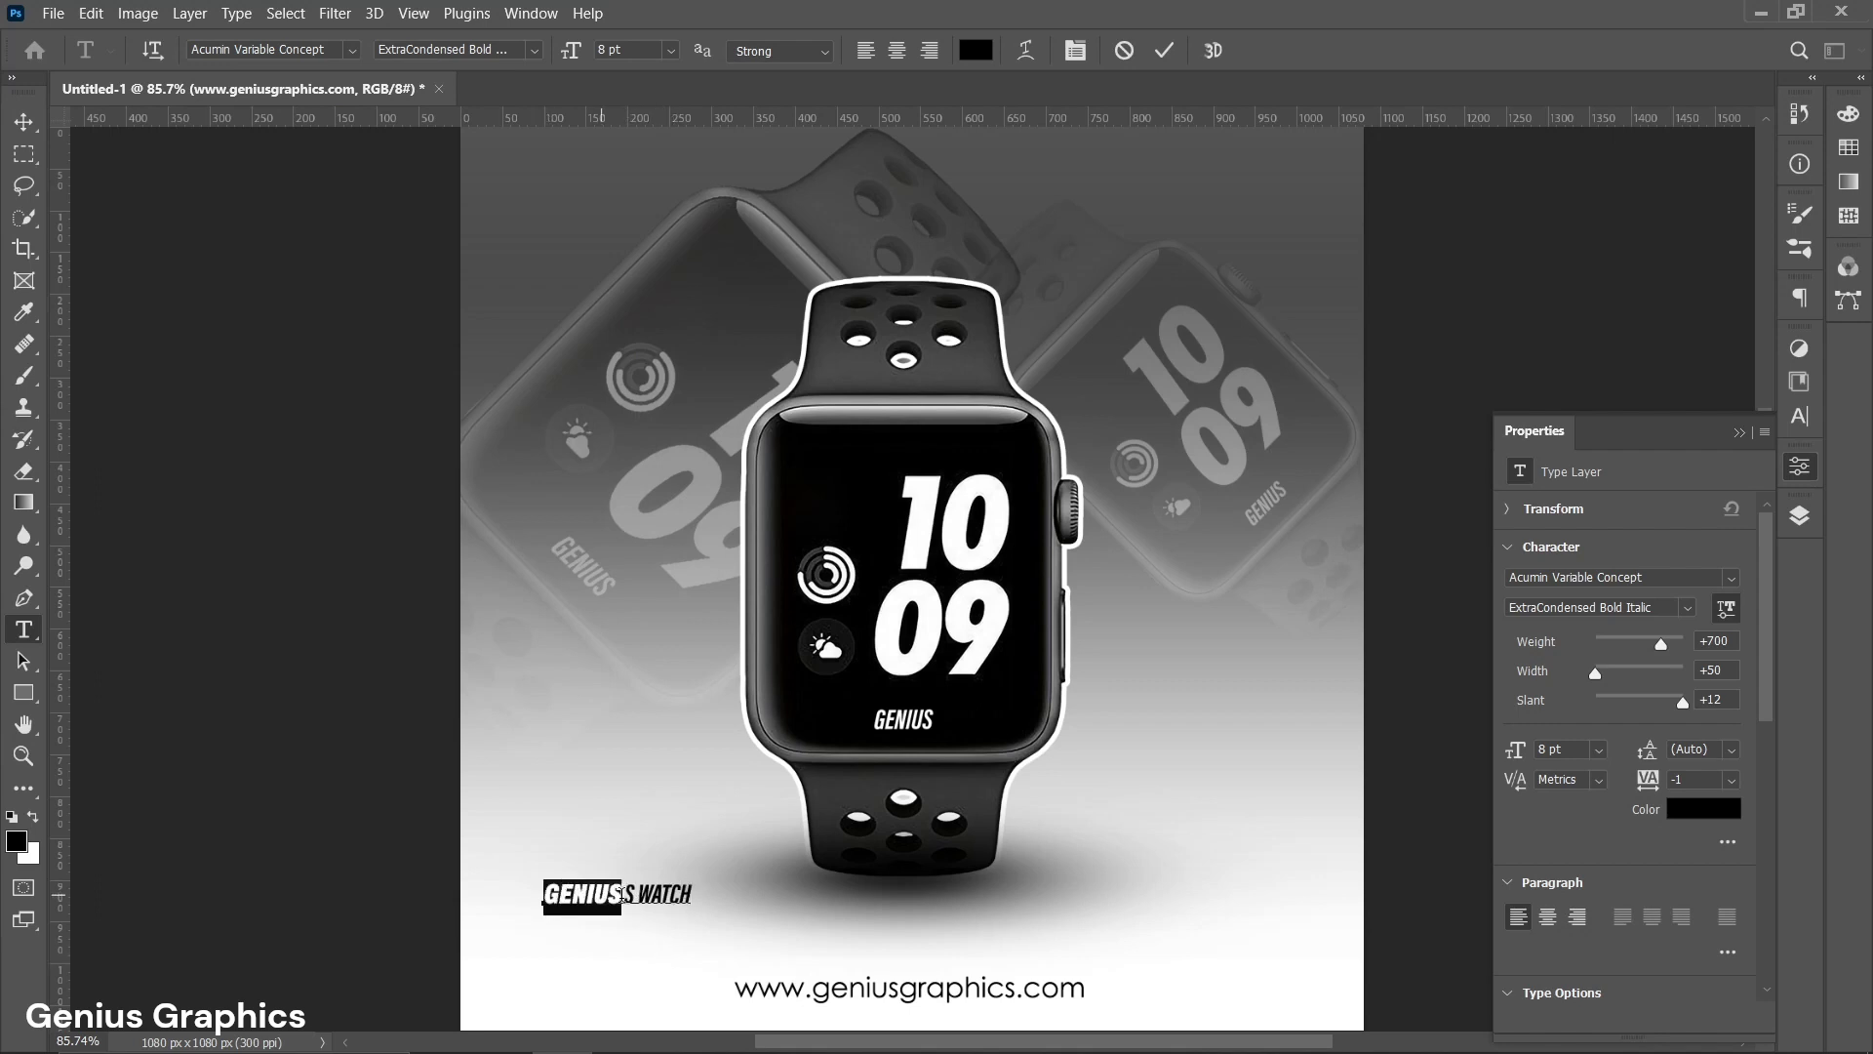
Size GENIUS to 31 pt and S WATCH to 16 pt.
left_click(671, 51)
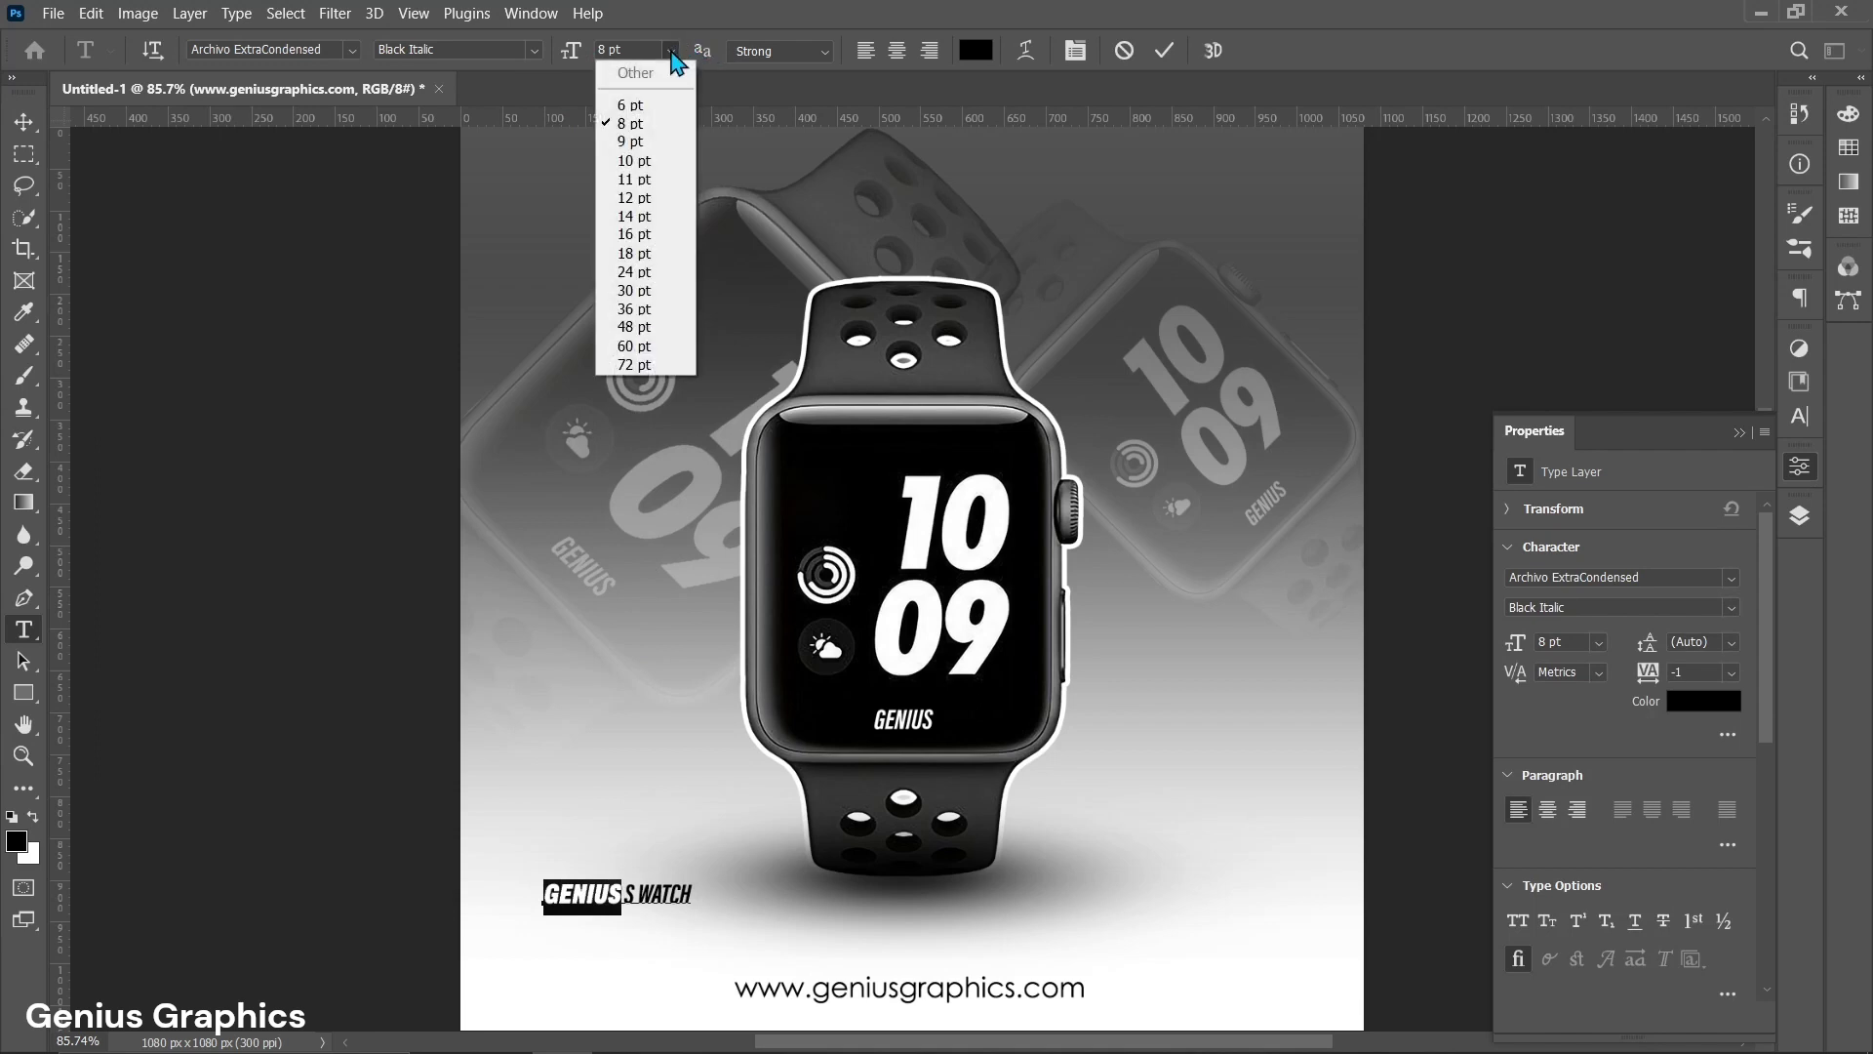
left_click(635, 290)
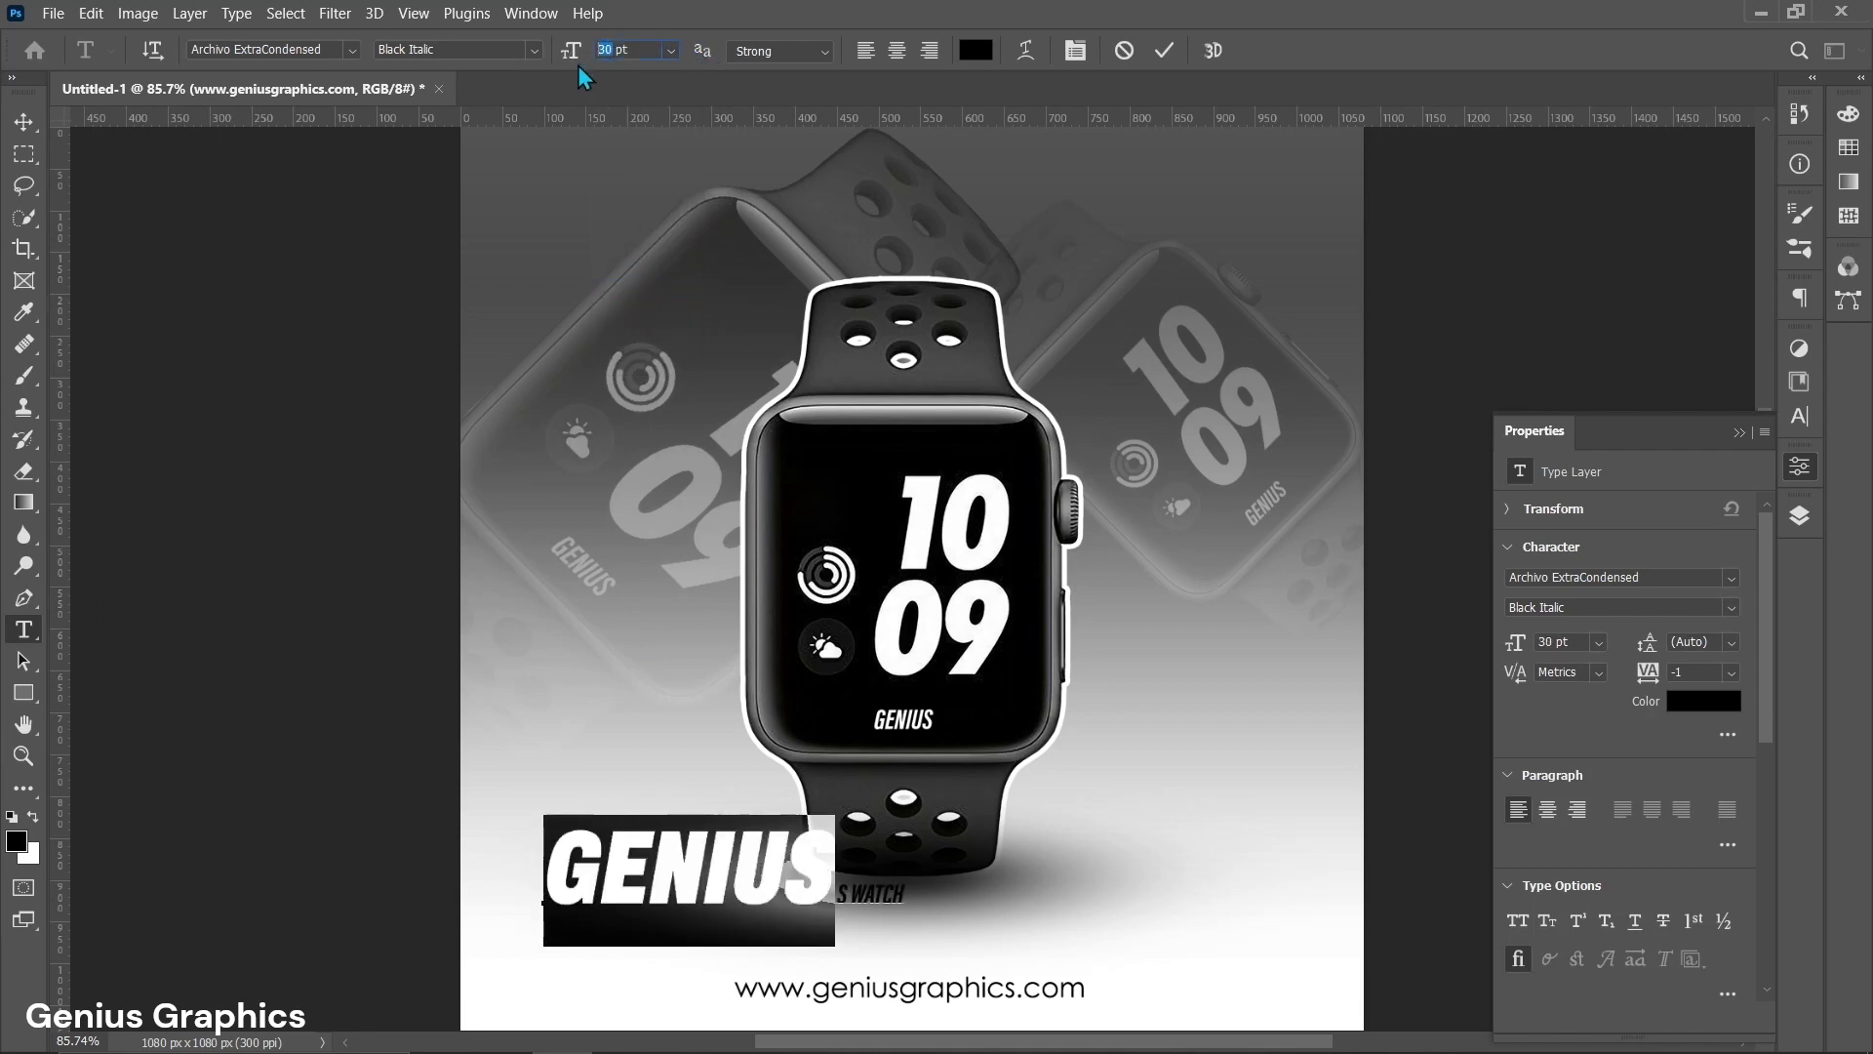
type("31")
key("Return")
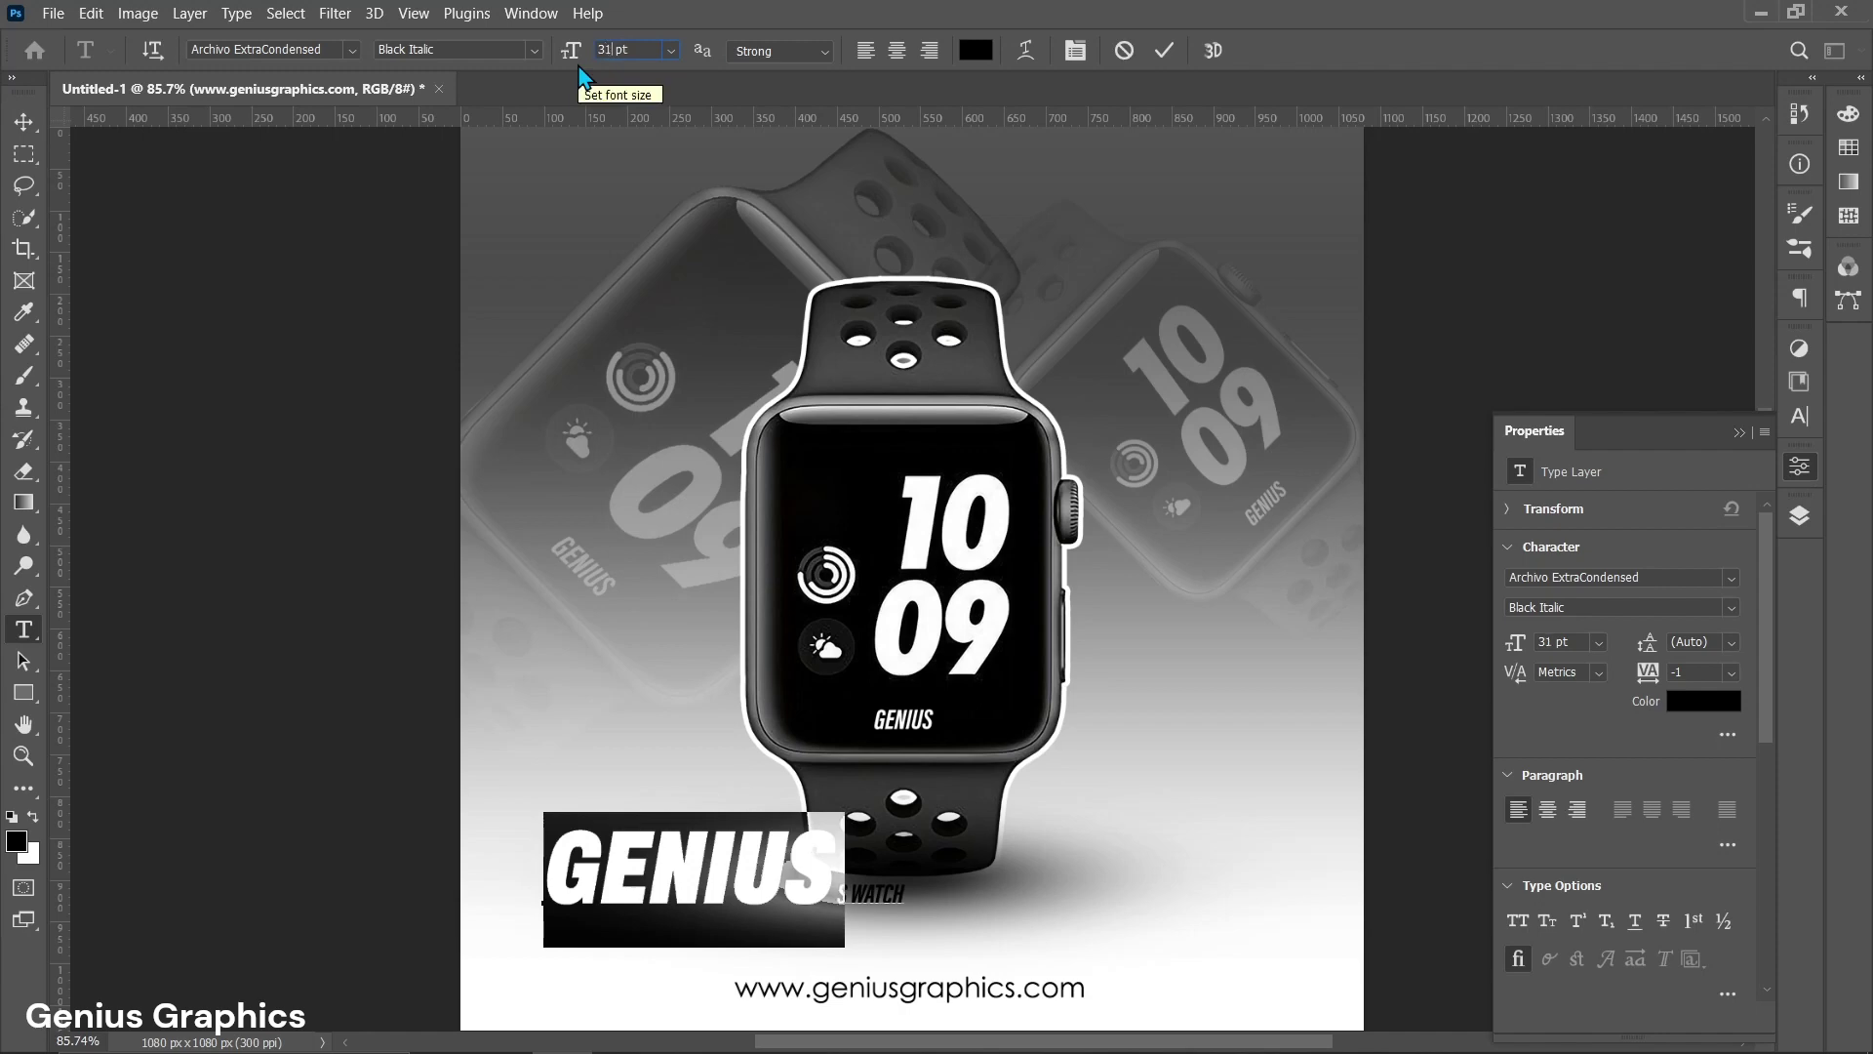
double_click(883, 899)
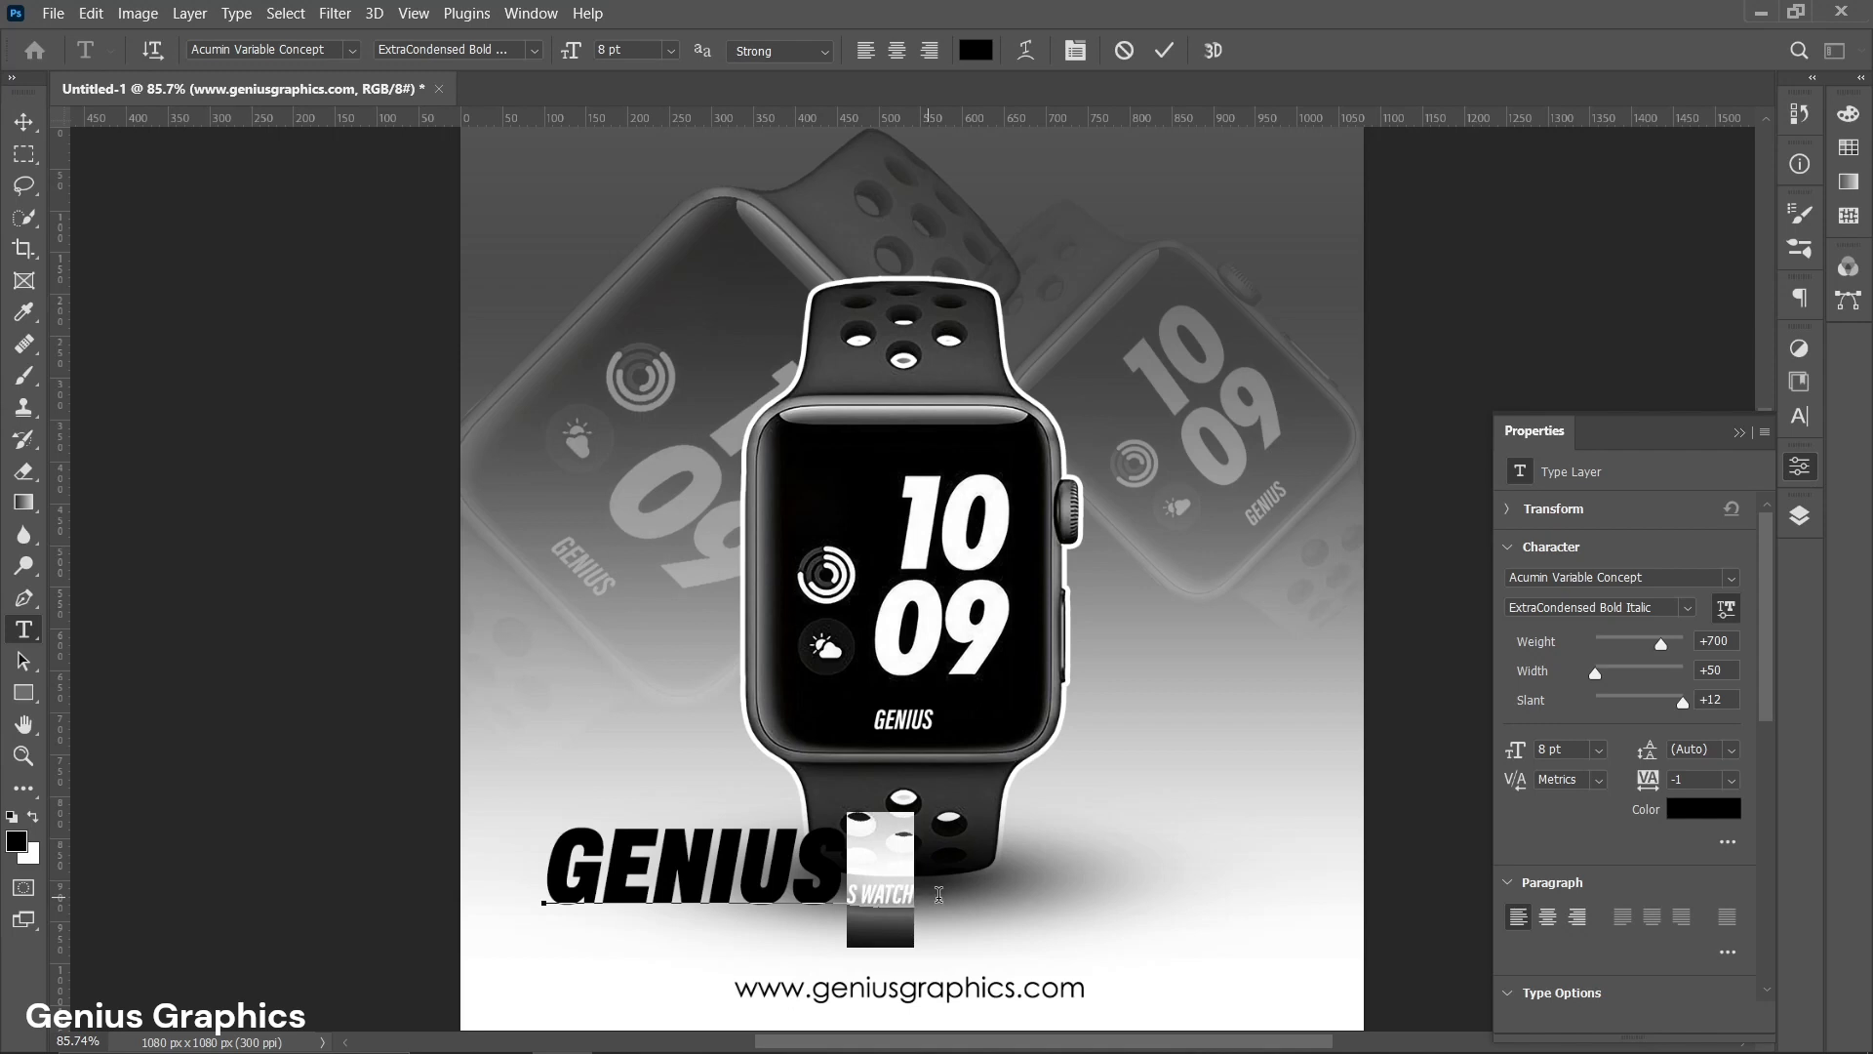
left_click(671, 51)
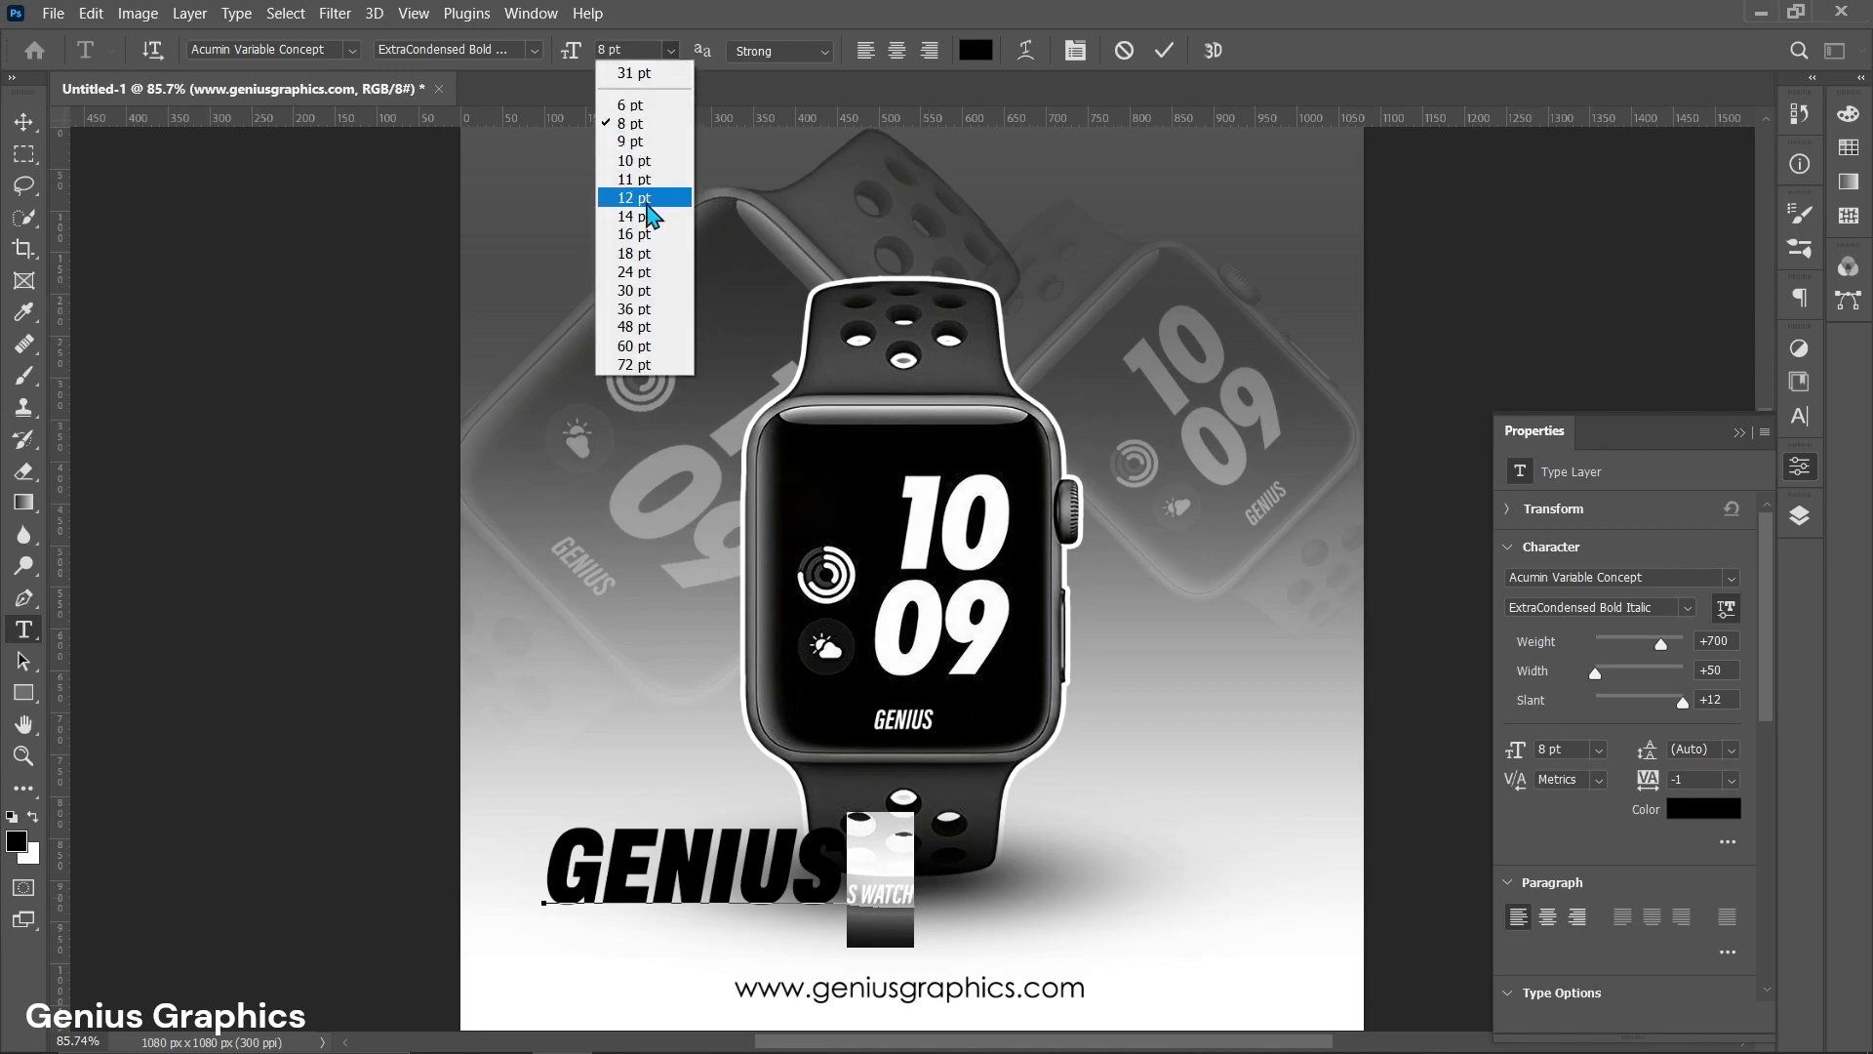
left_click(632, 234)
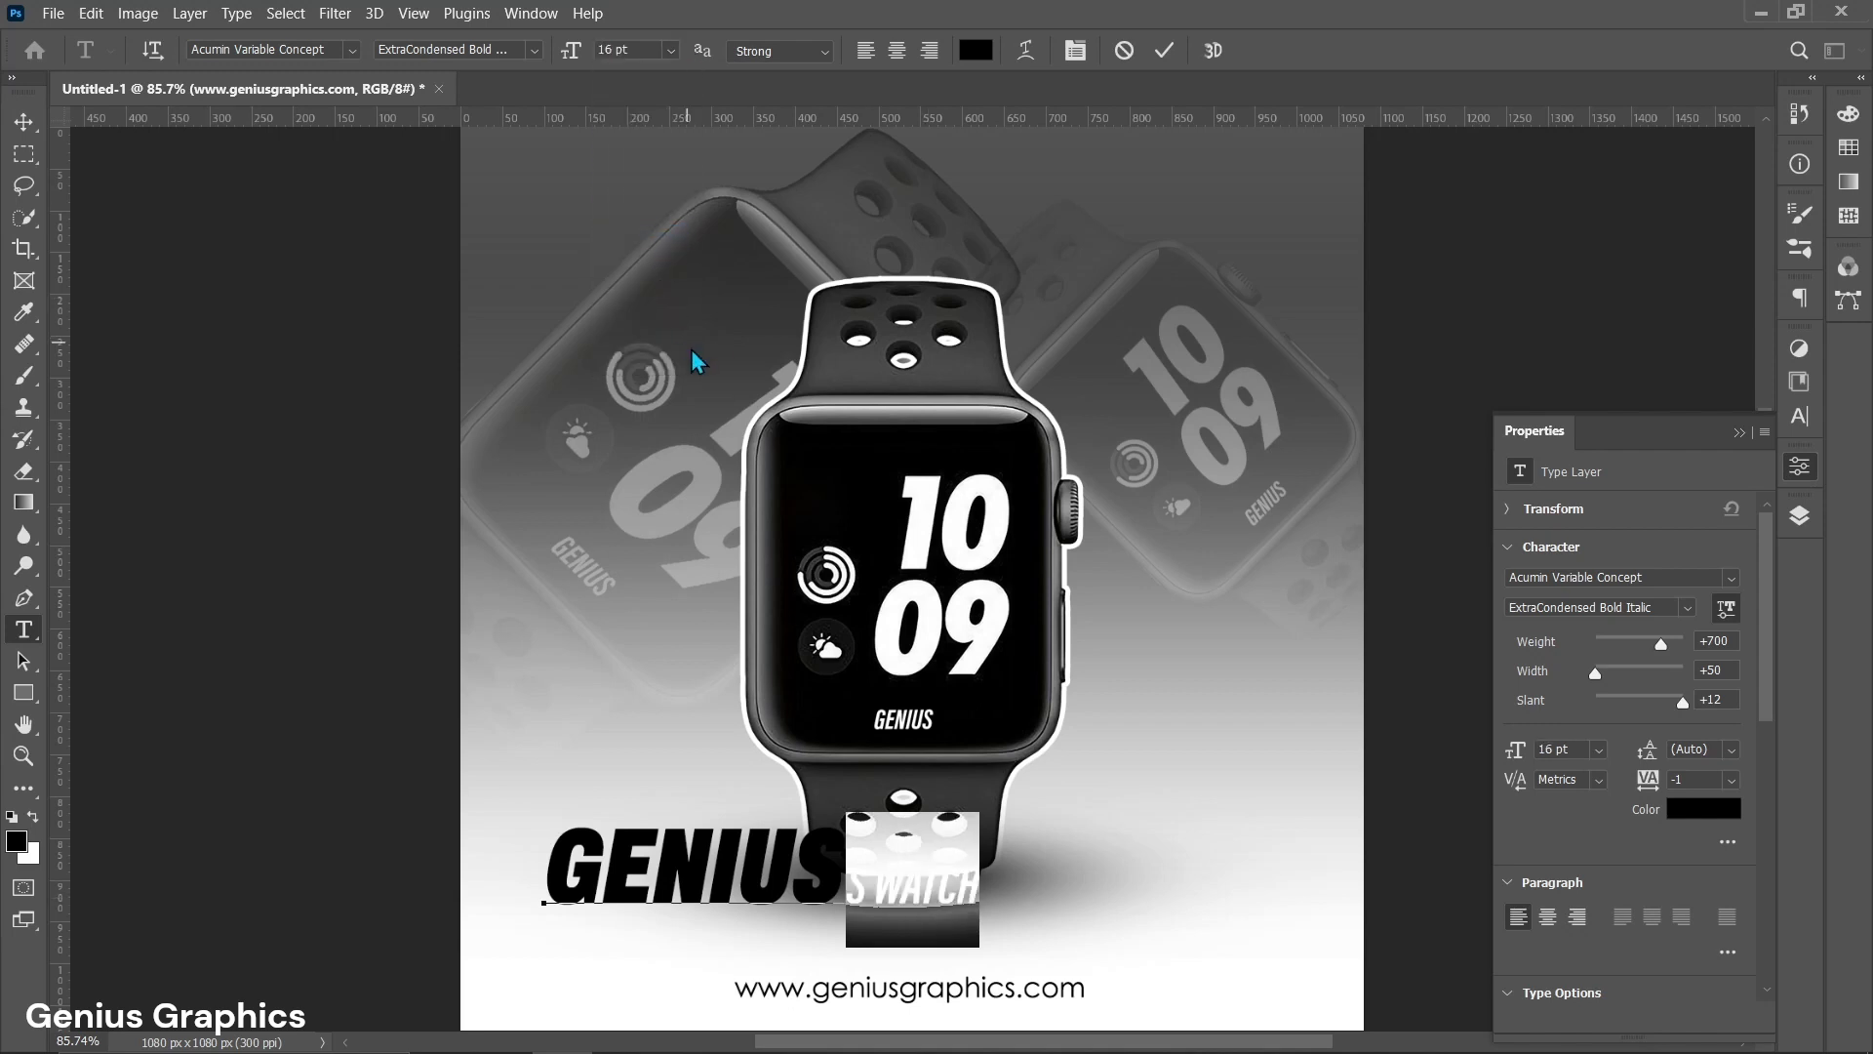
Finish the text edit and move the GENIUS S WATCH line toward the lower right.
left_click(23, 123)
left_click_drag(629, 889, 1017, 891)
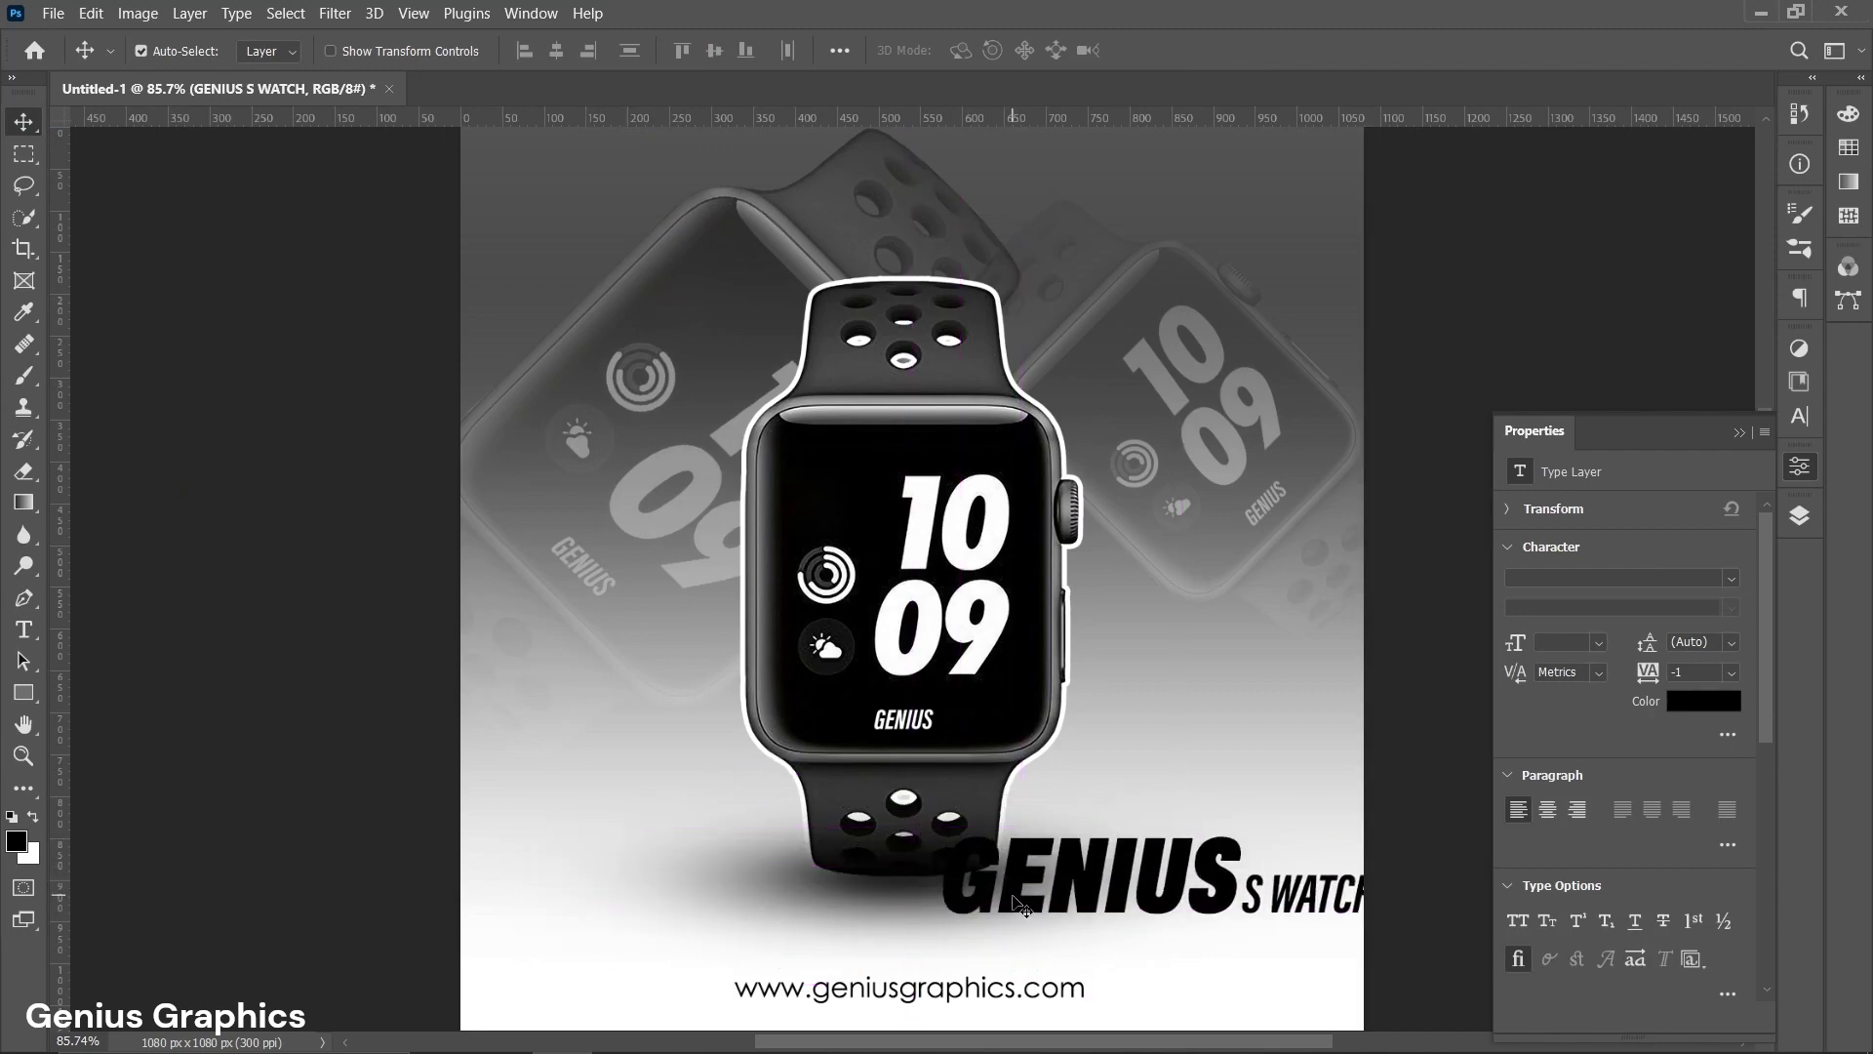
Rotate GENIUS S WATCH to -90° and place it vertically along the poster's right edge.
key("ctrl+t")
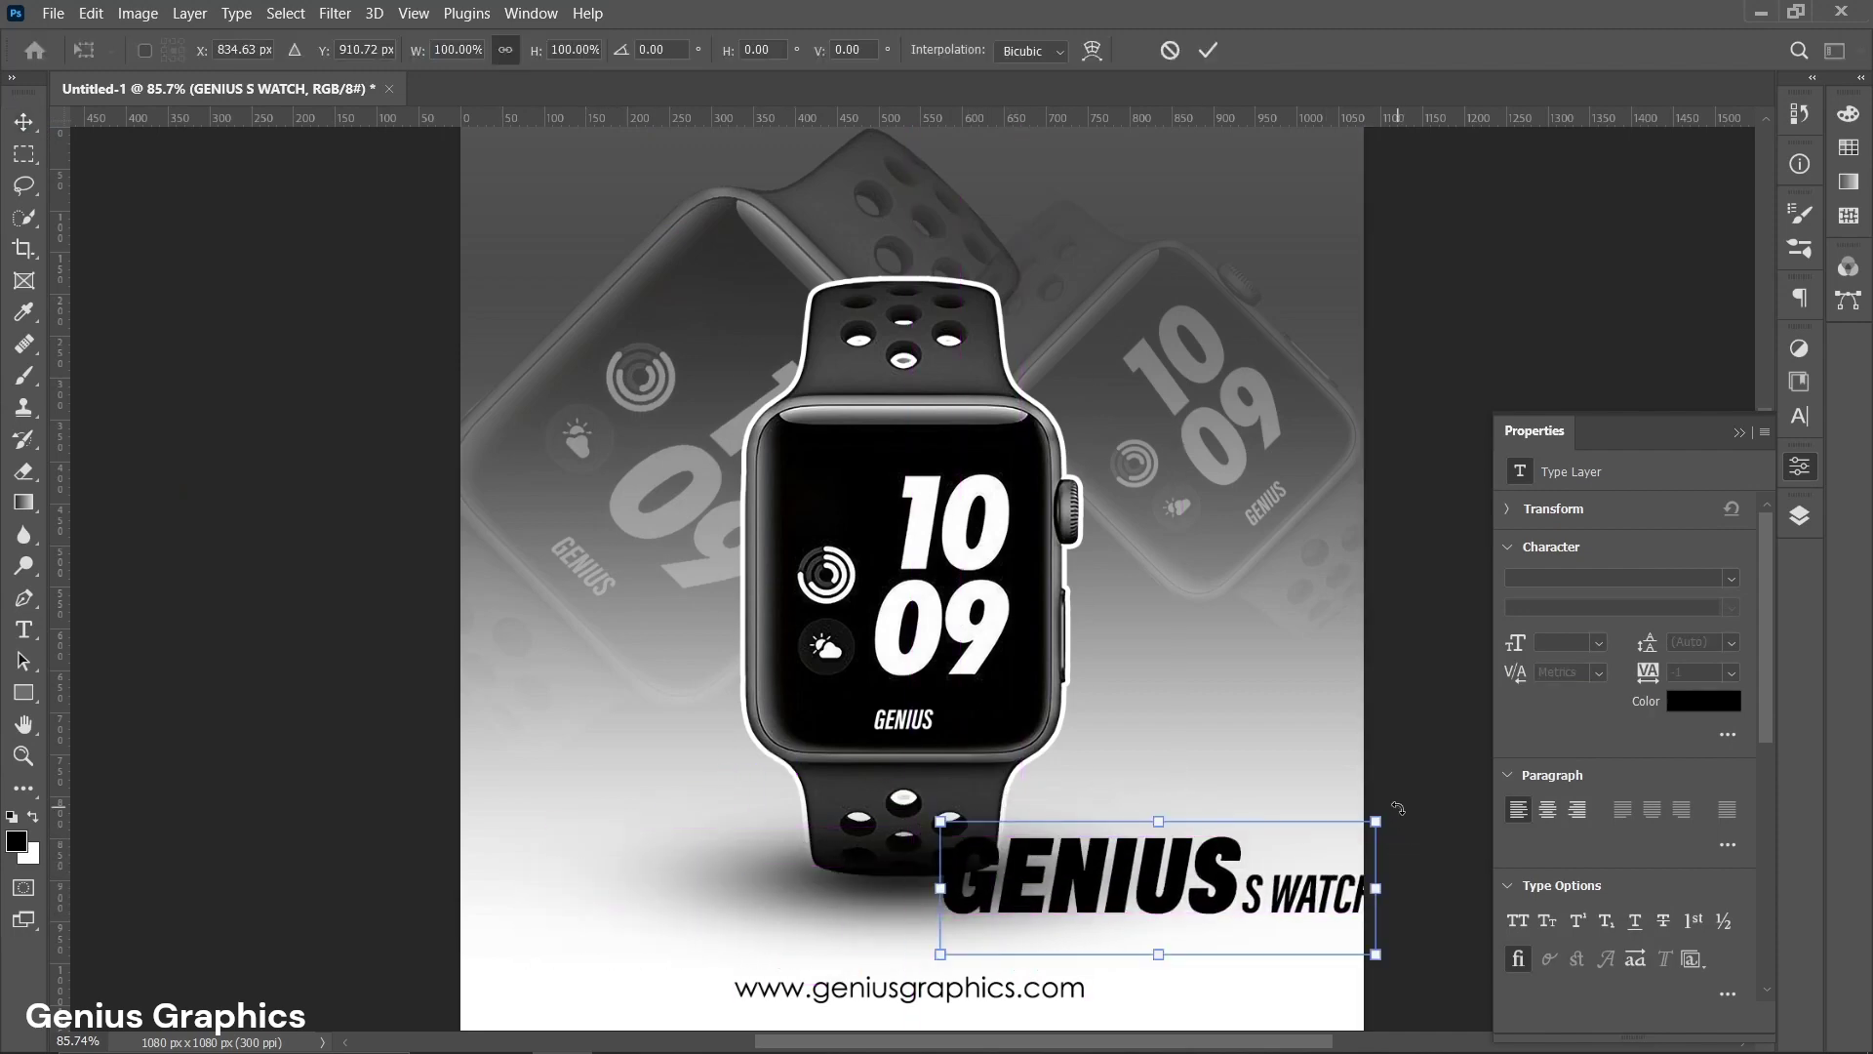
left_click_drag(1398, 806, 1106, 516)
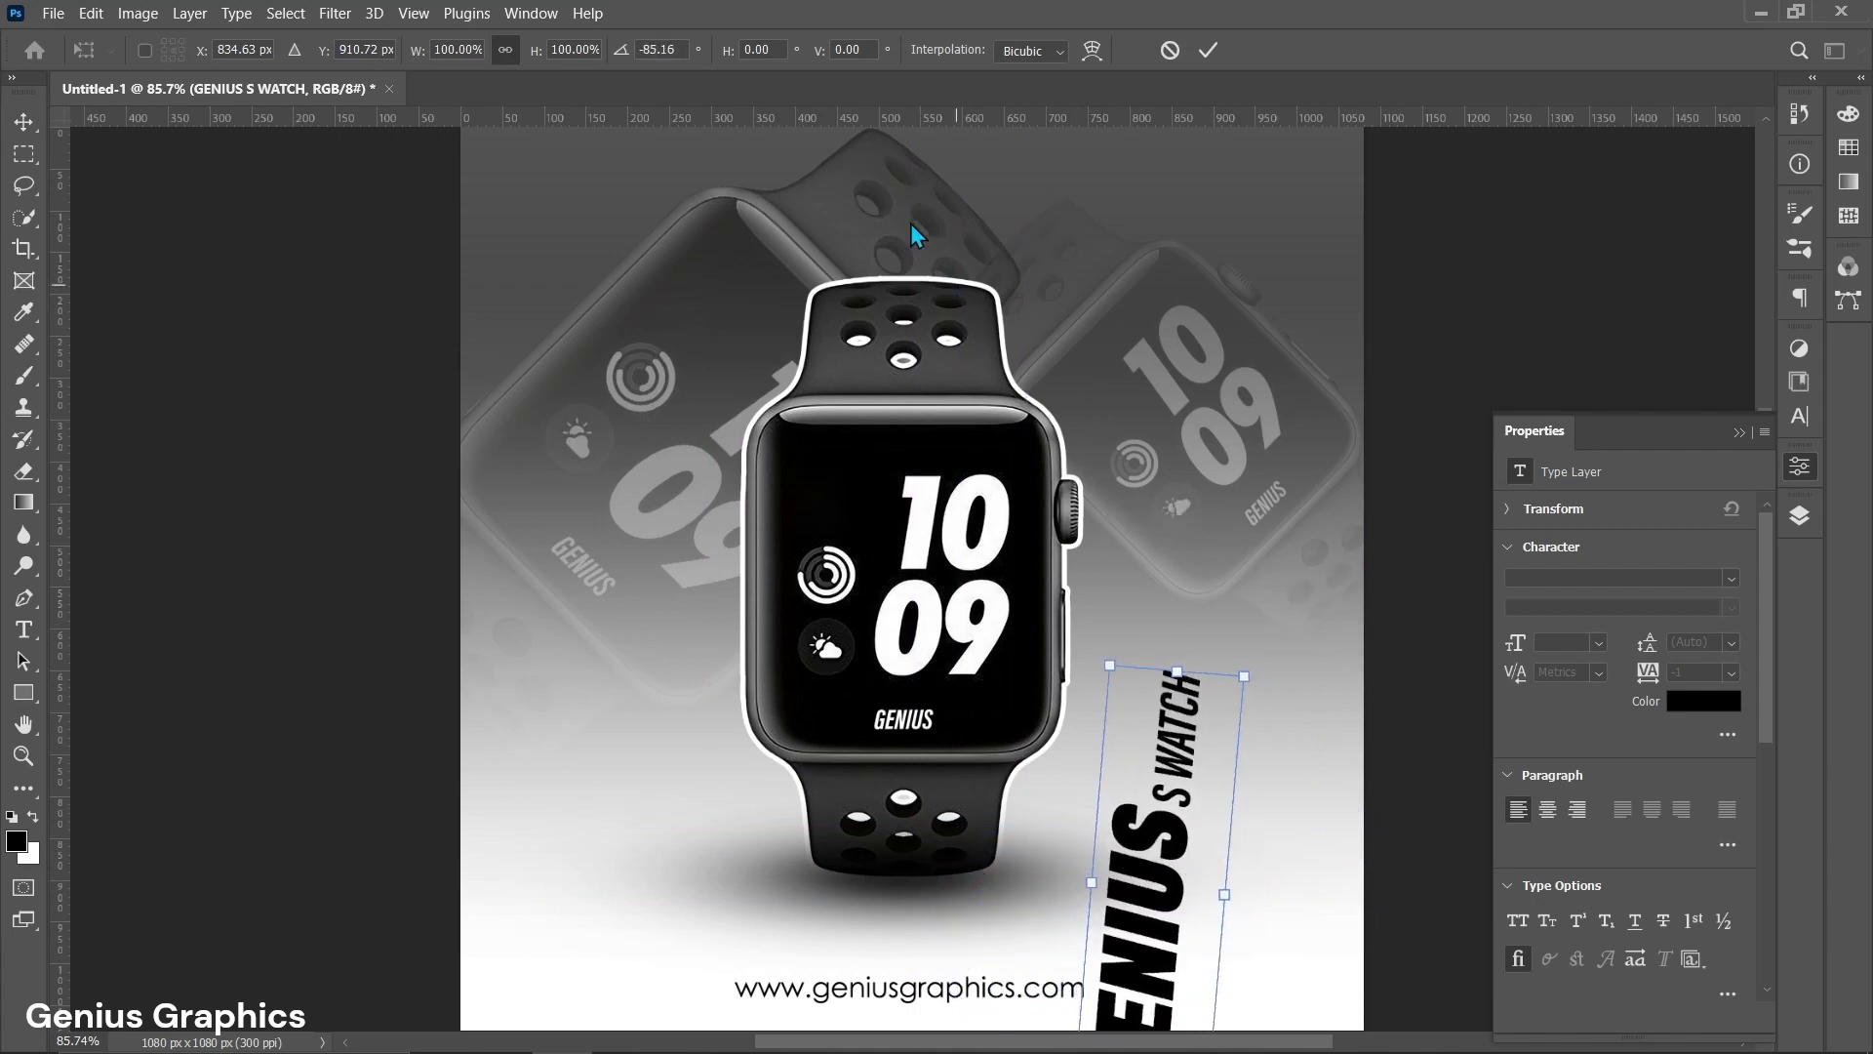
double_click(667, 49)
type("-90")
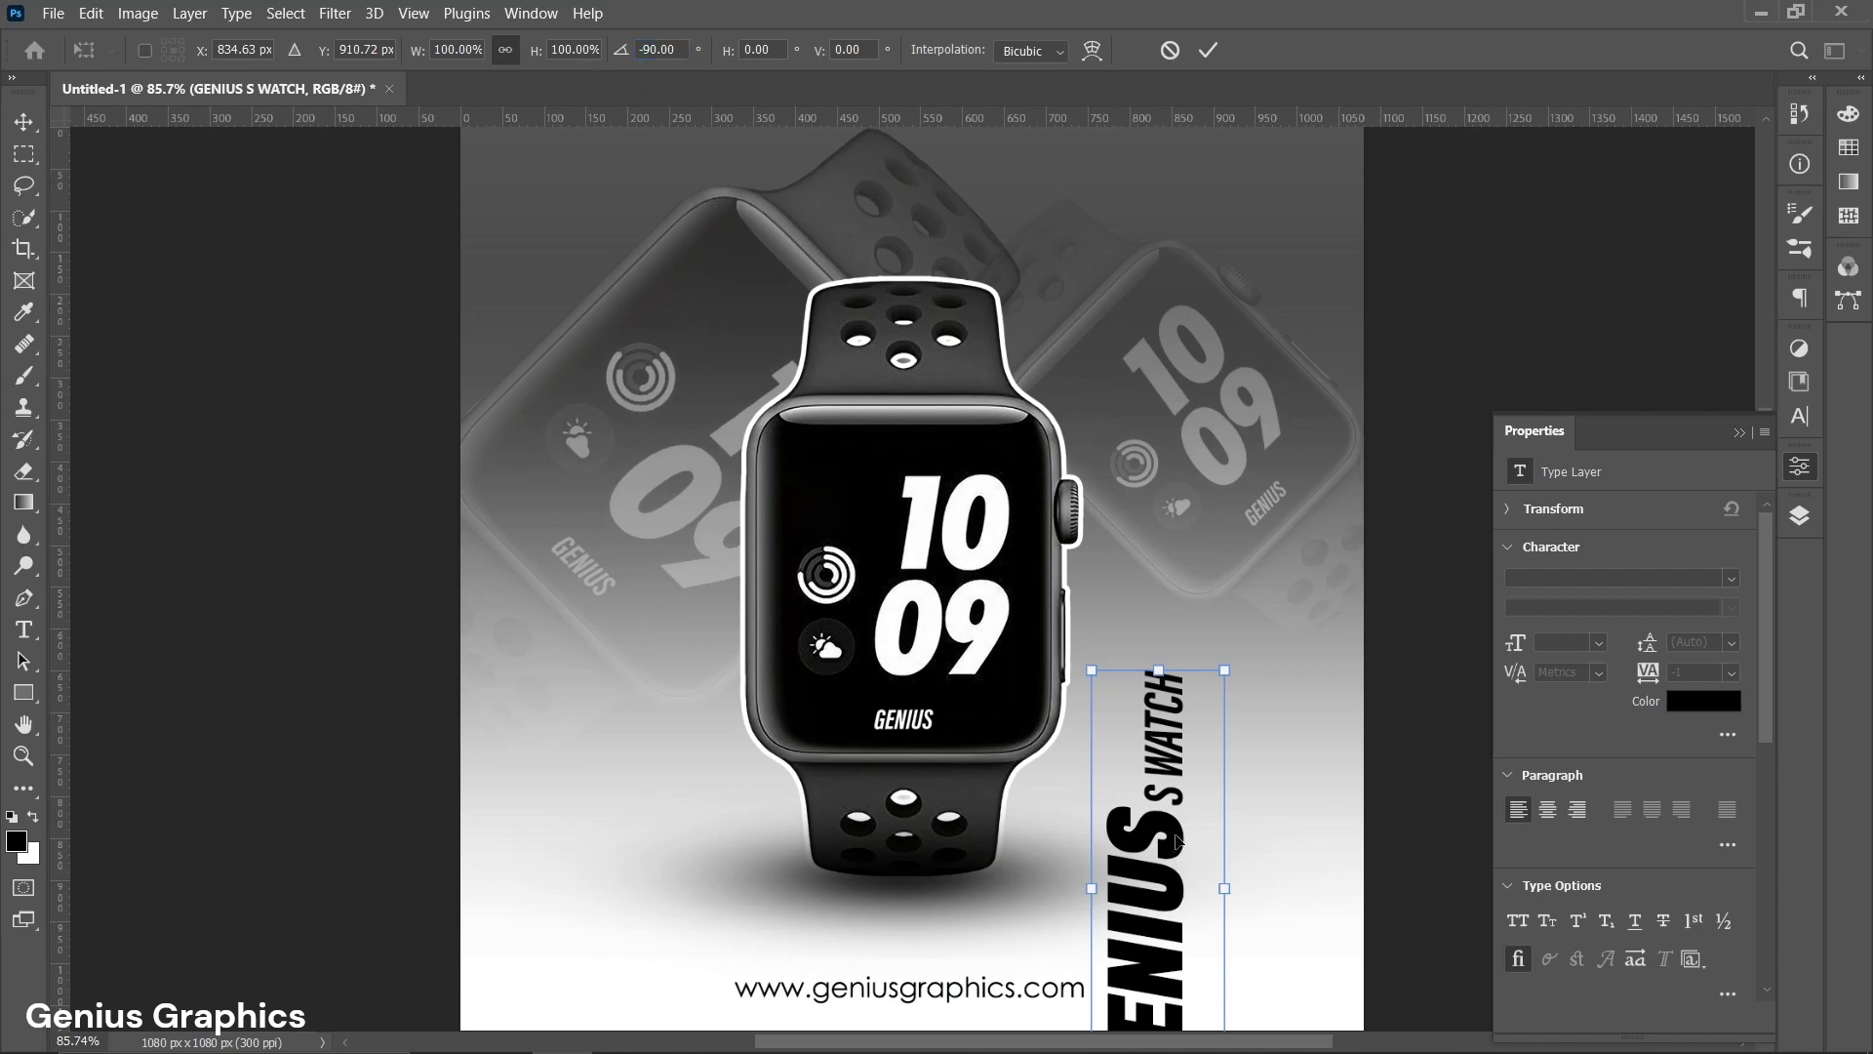
left_click_drag(1178, 839, 1307, 688)
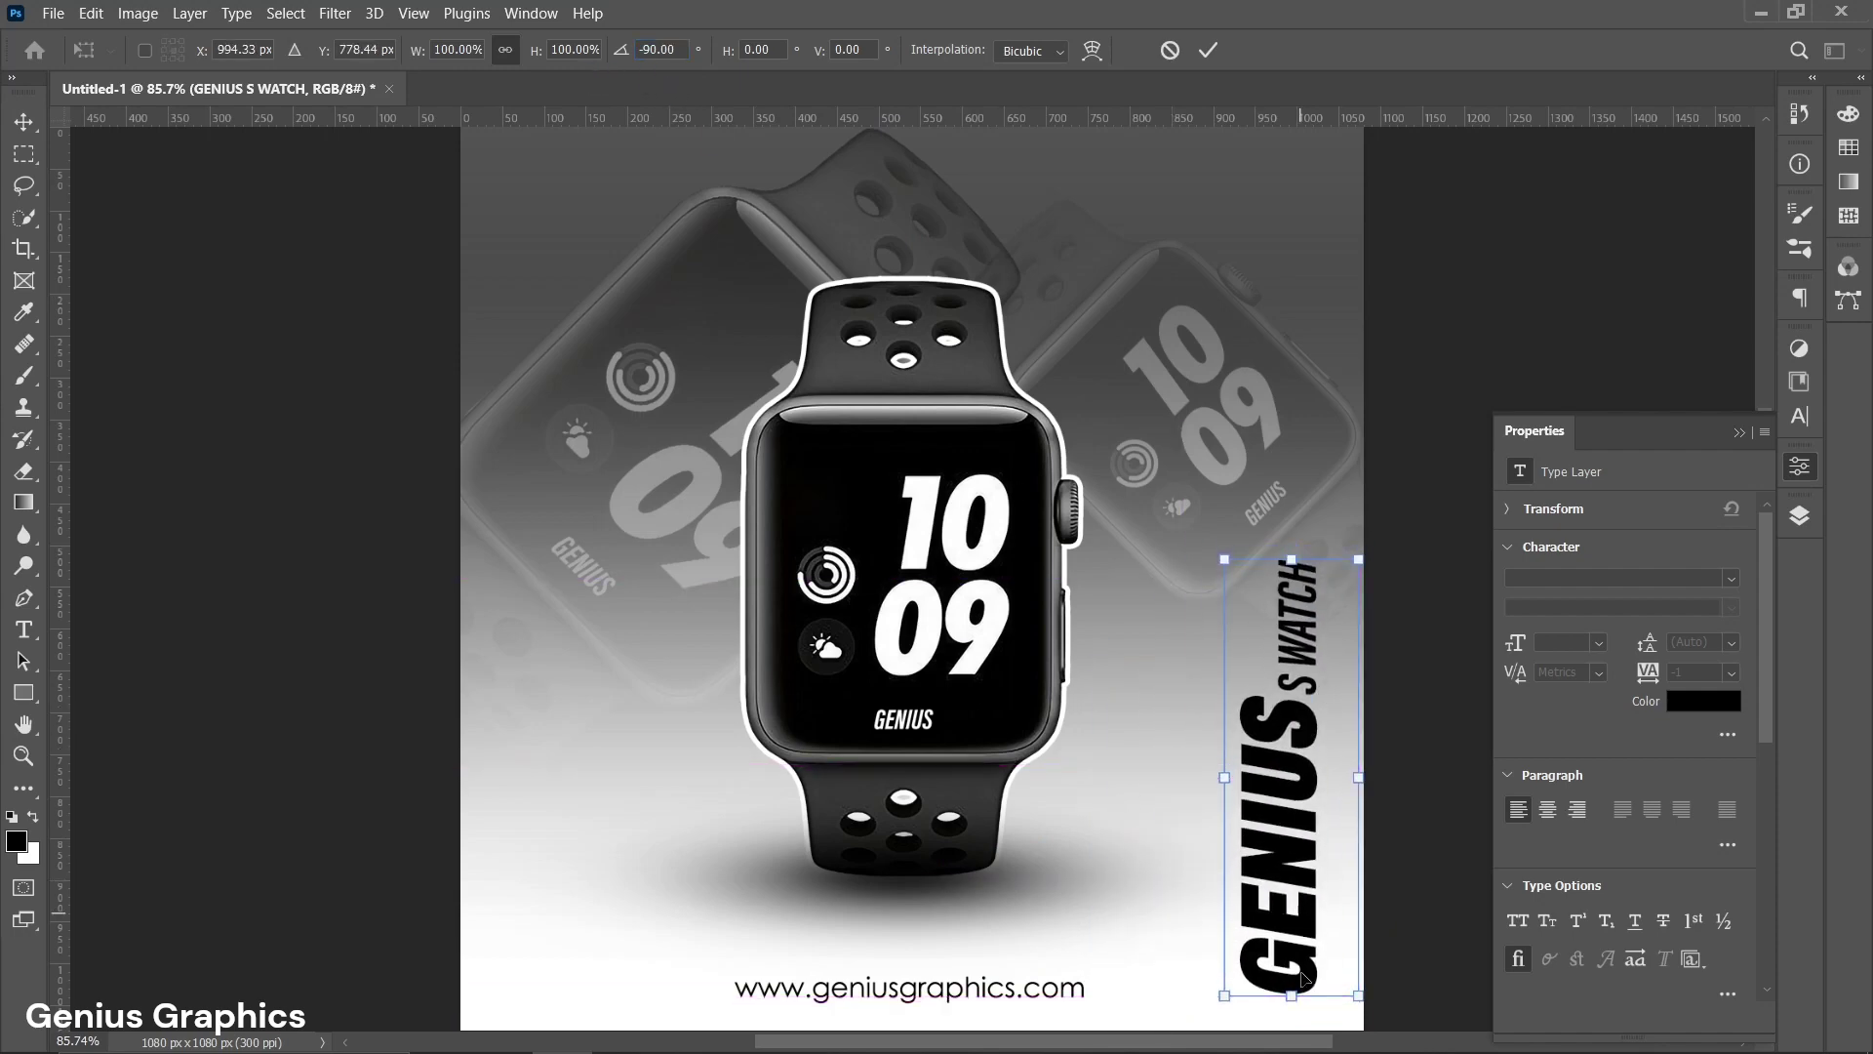
key("shift+Right")
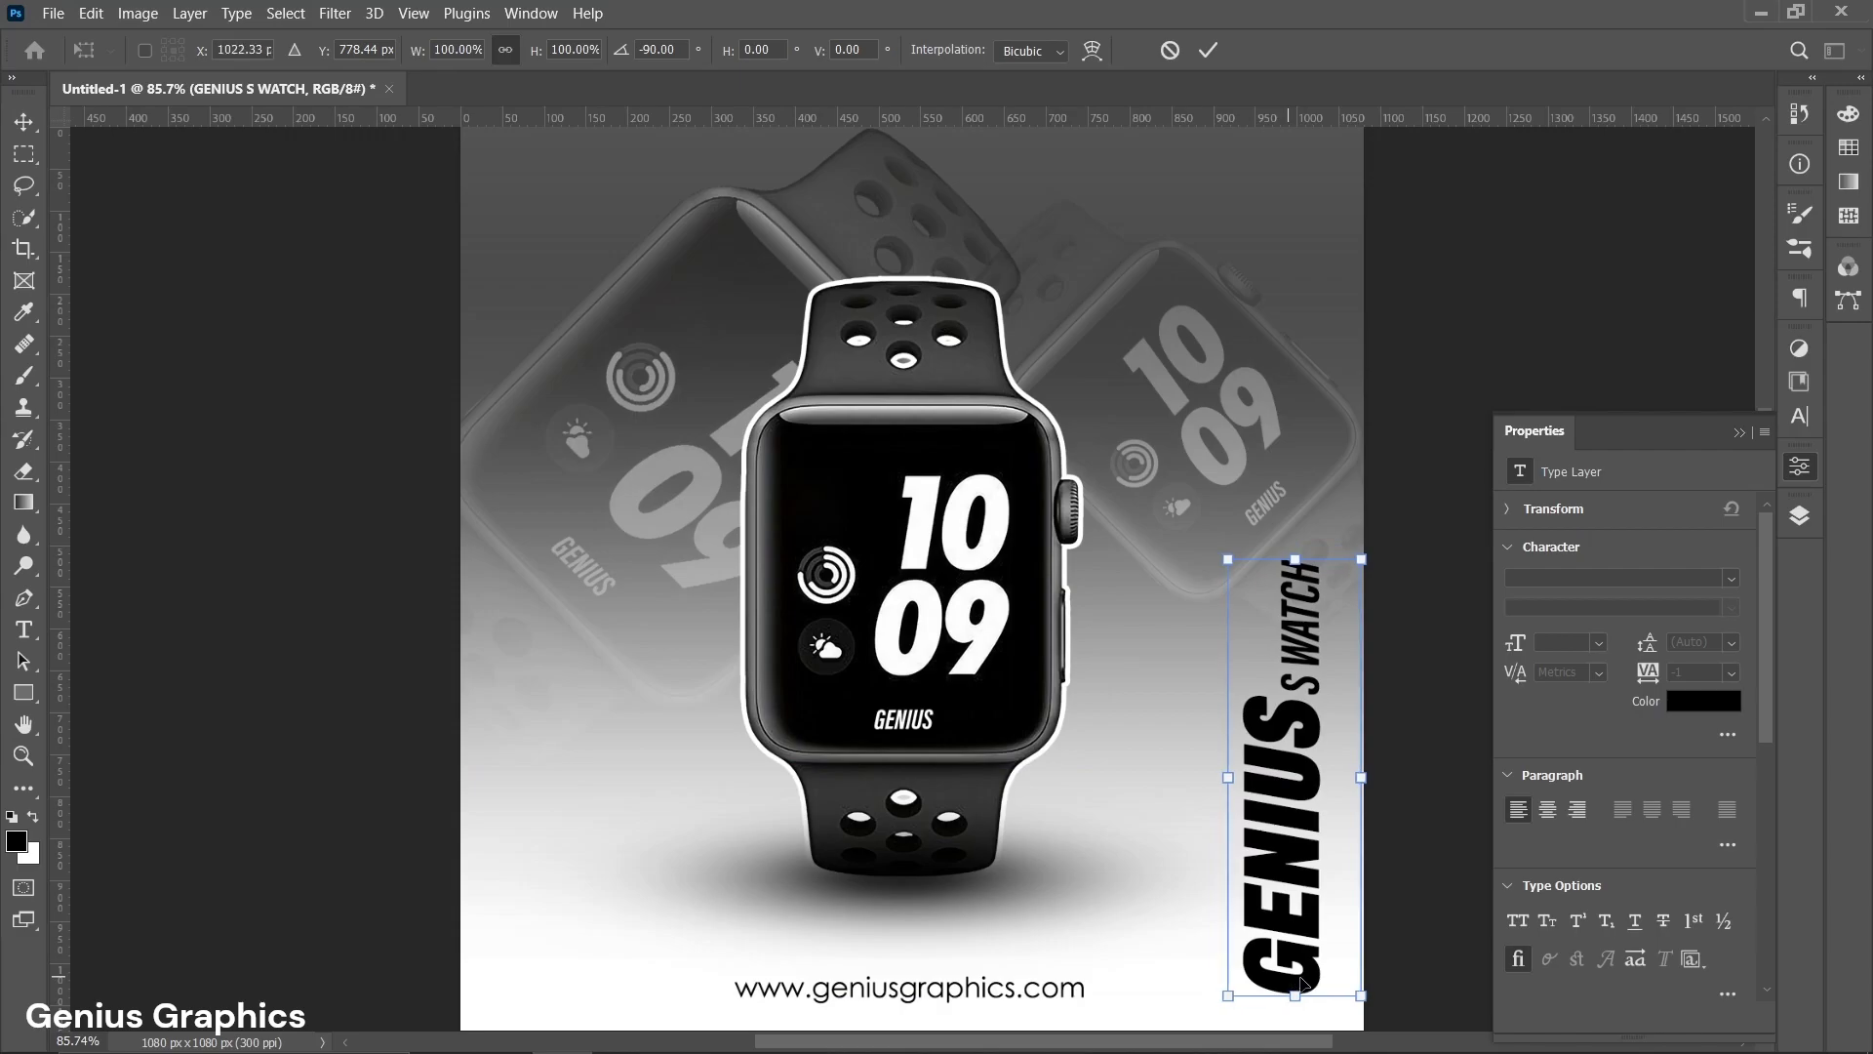
key("shift+Right")
key("Return")
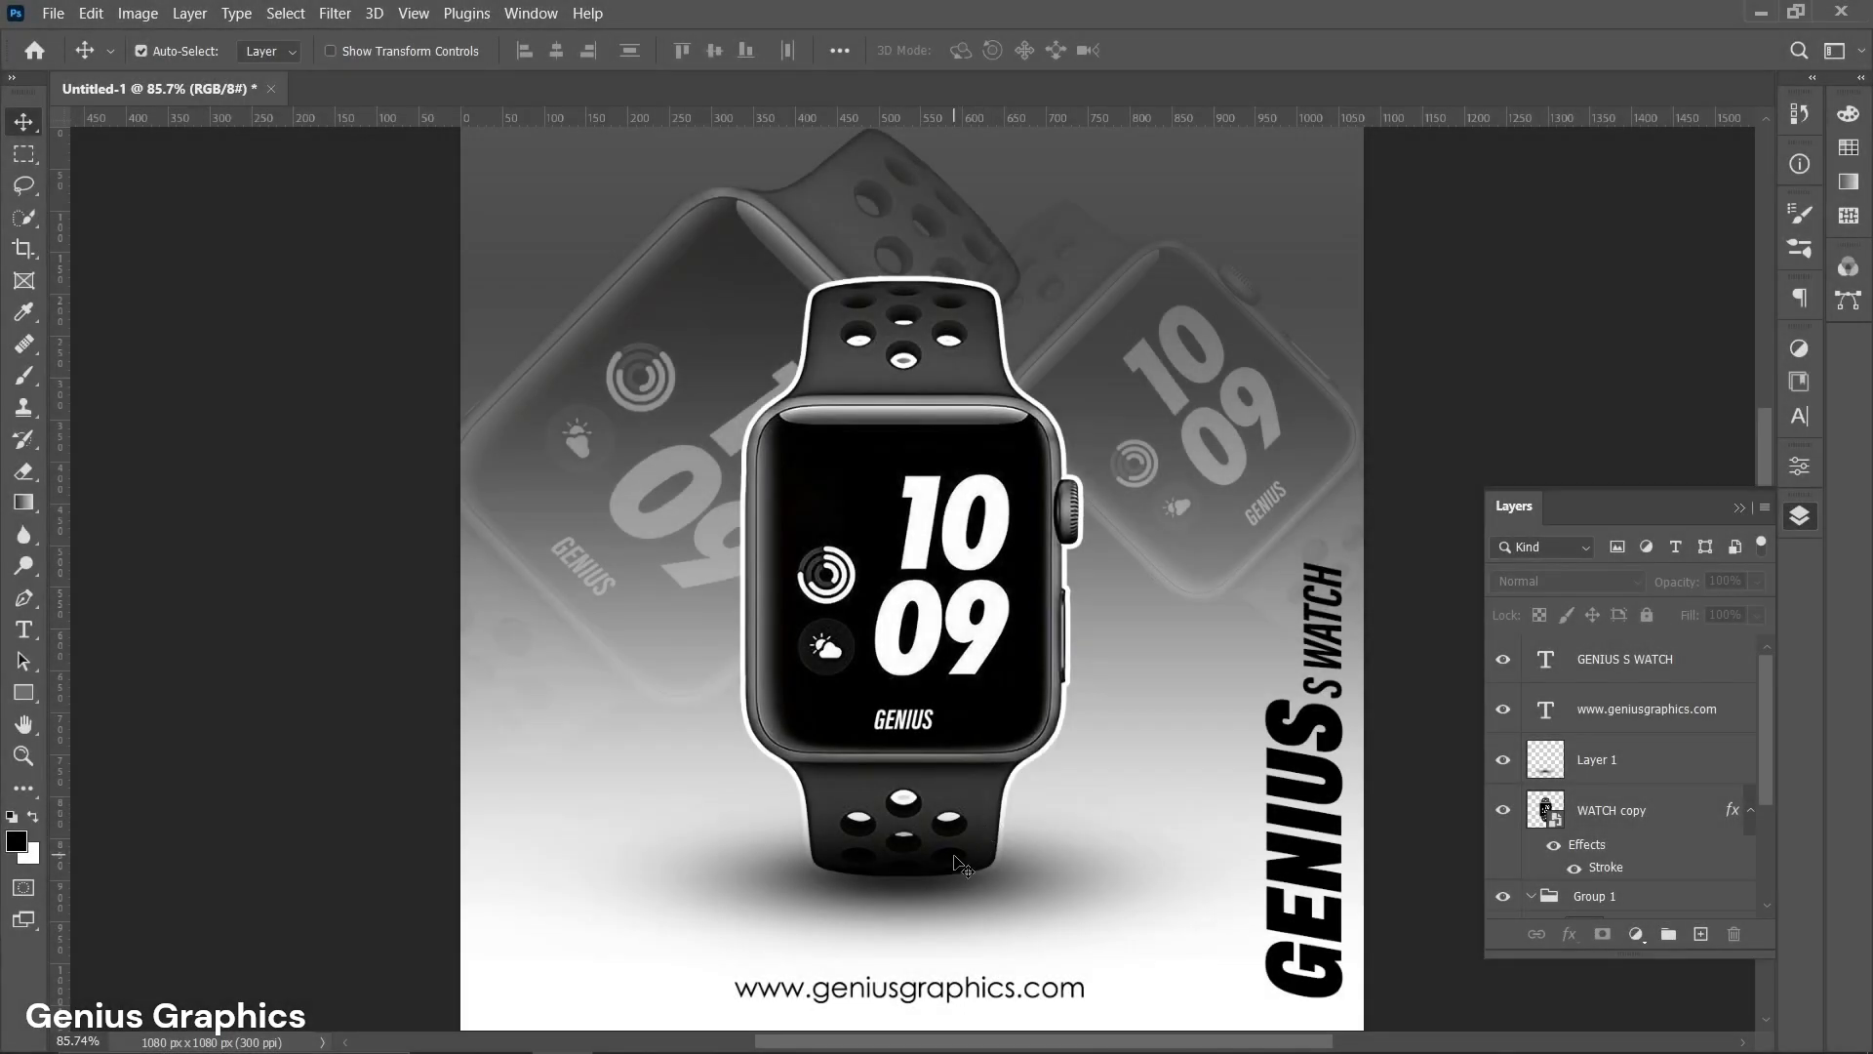
Stamp all visible layers into a new merged Layer 2 atop the stack.
left_click(1627, 661)
key("ctrl+shift+alt+e")
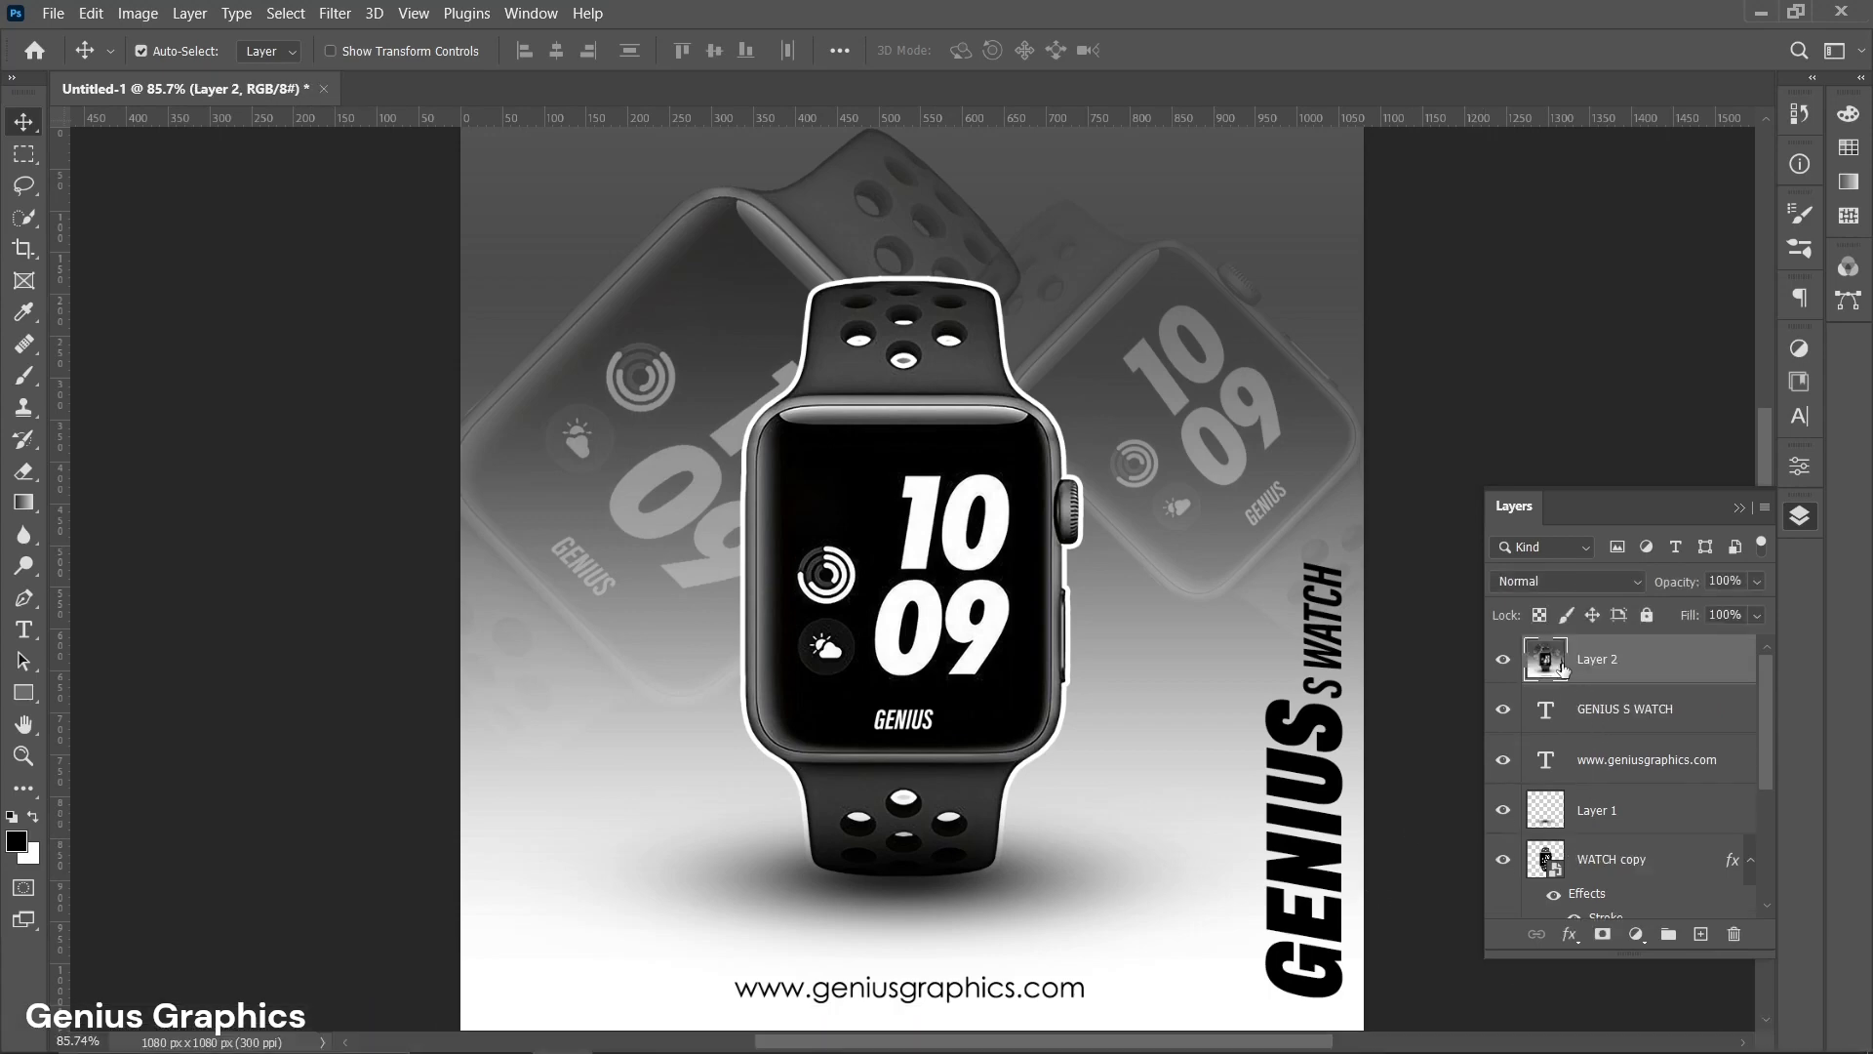
left_click(335, 13)
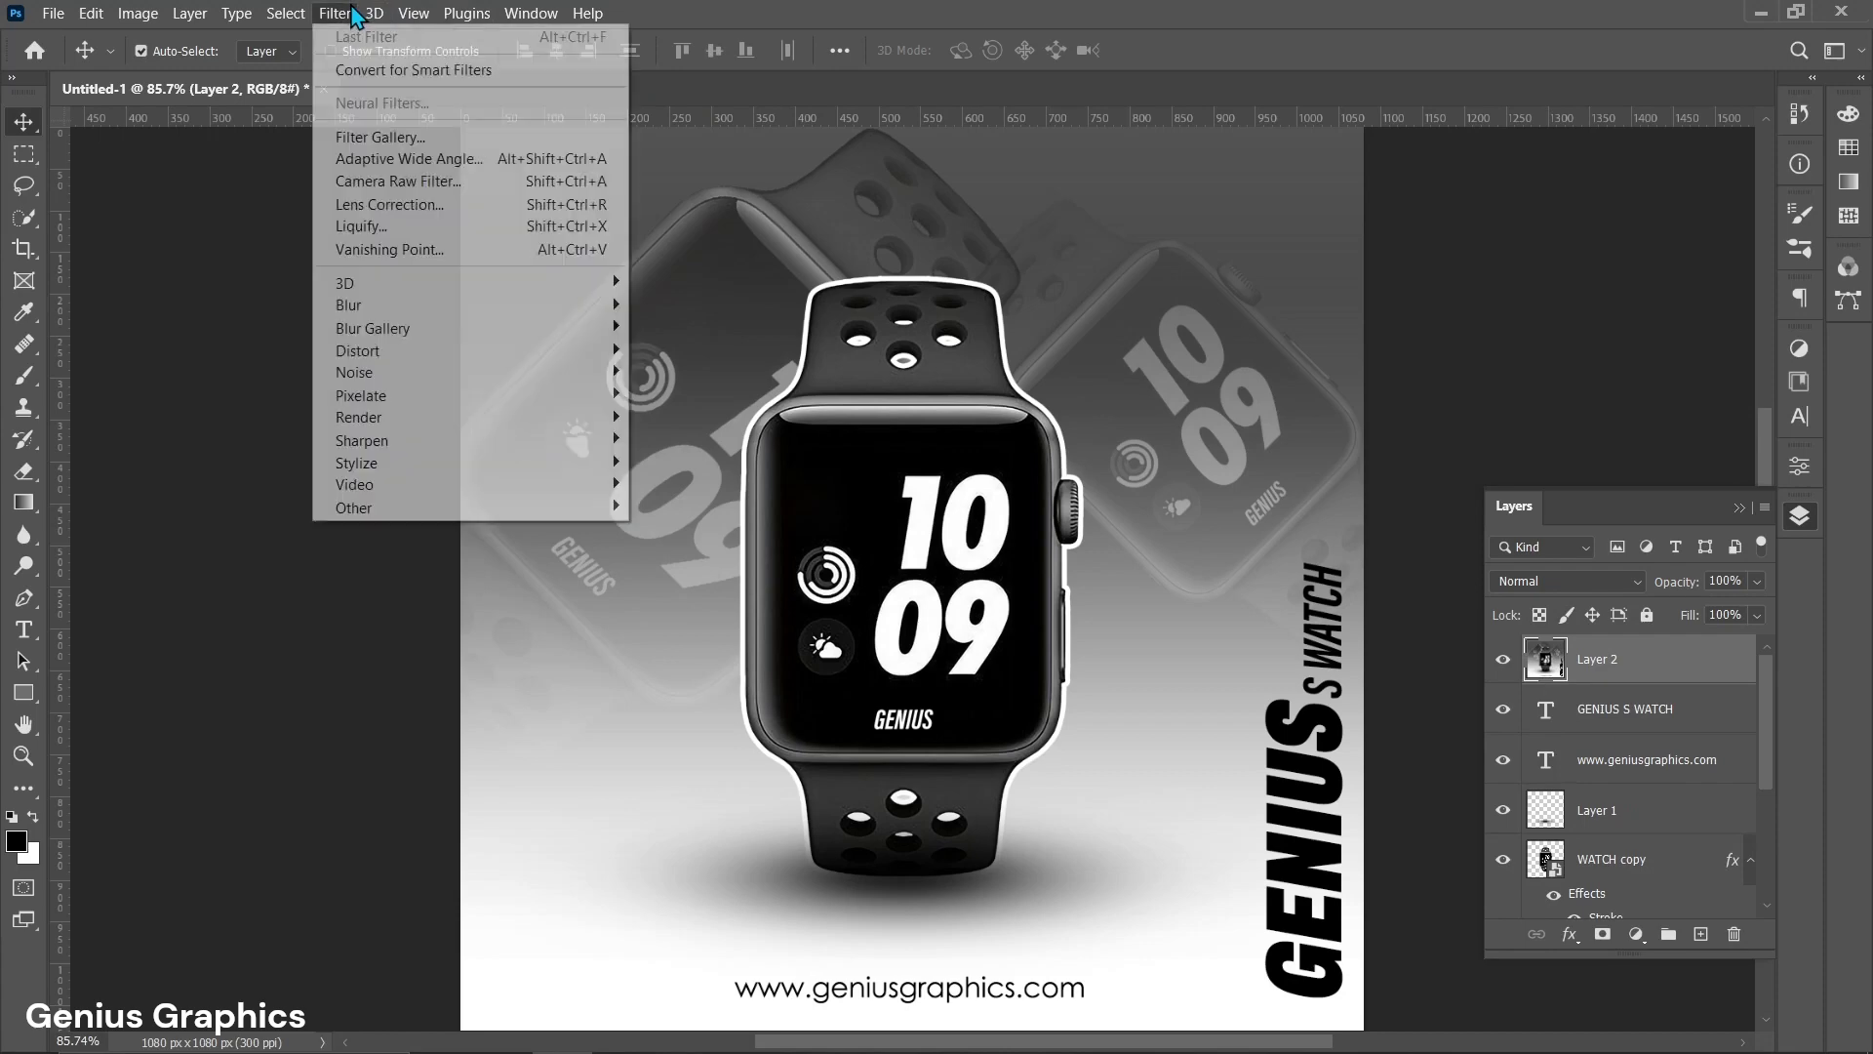
In Camera Raw's Basic panel set contrast +7 and clarity -19 on the merged layer.
left_click(395, 182)
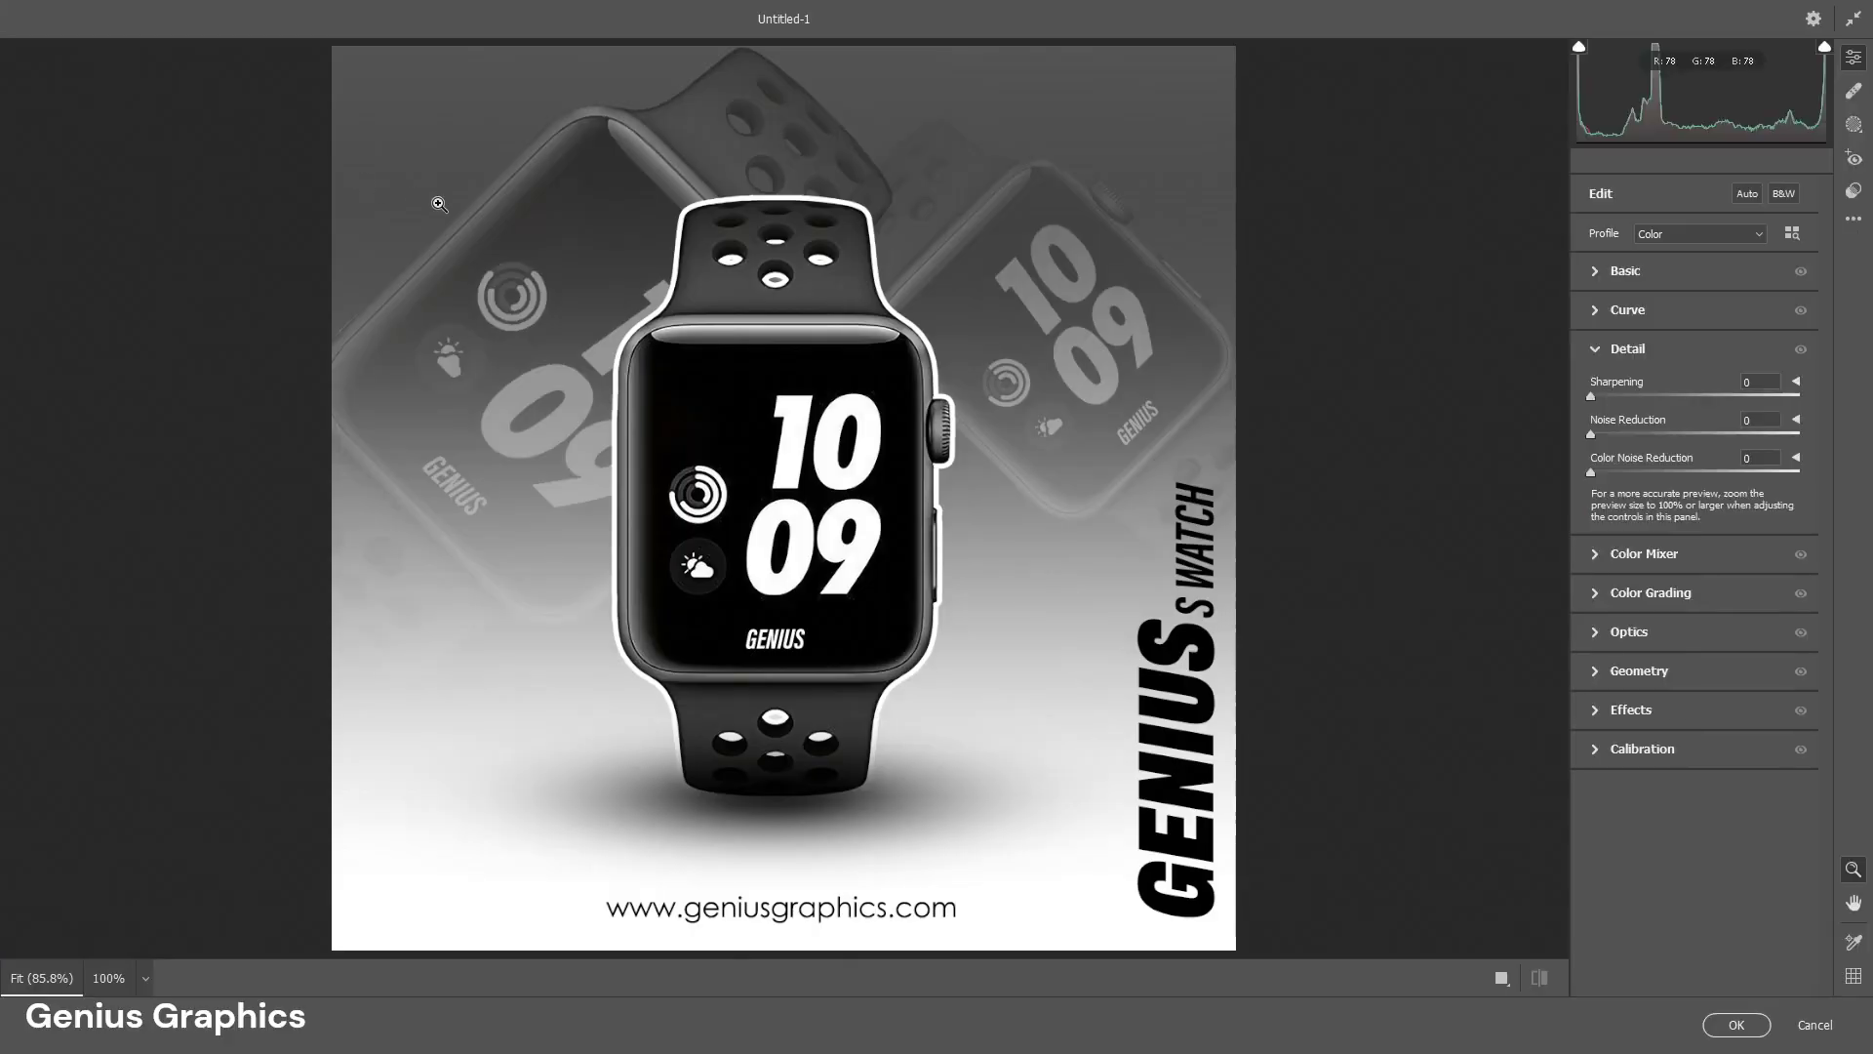
left_click(1596, 349)
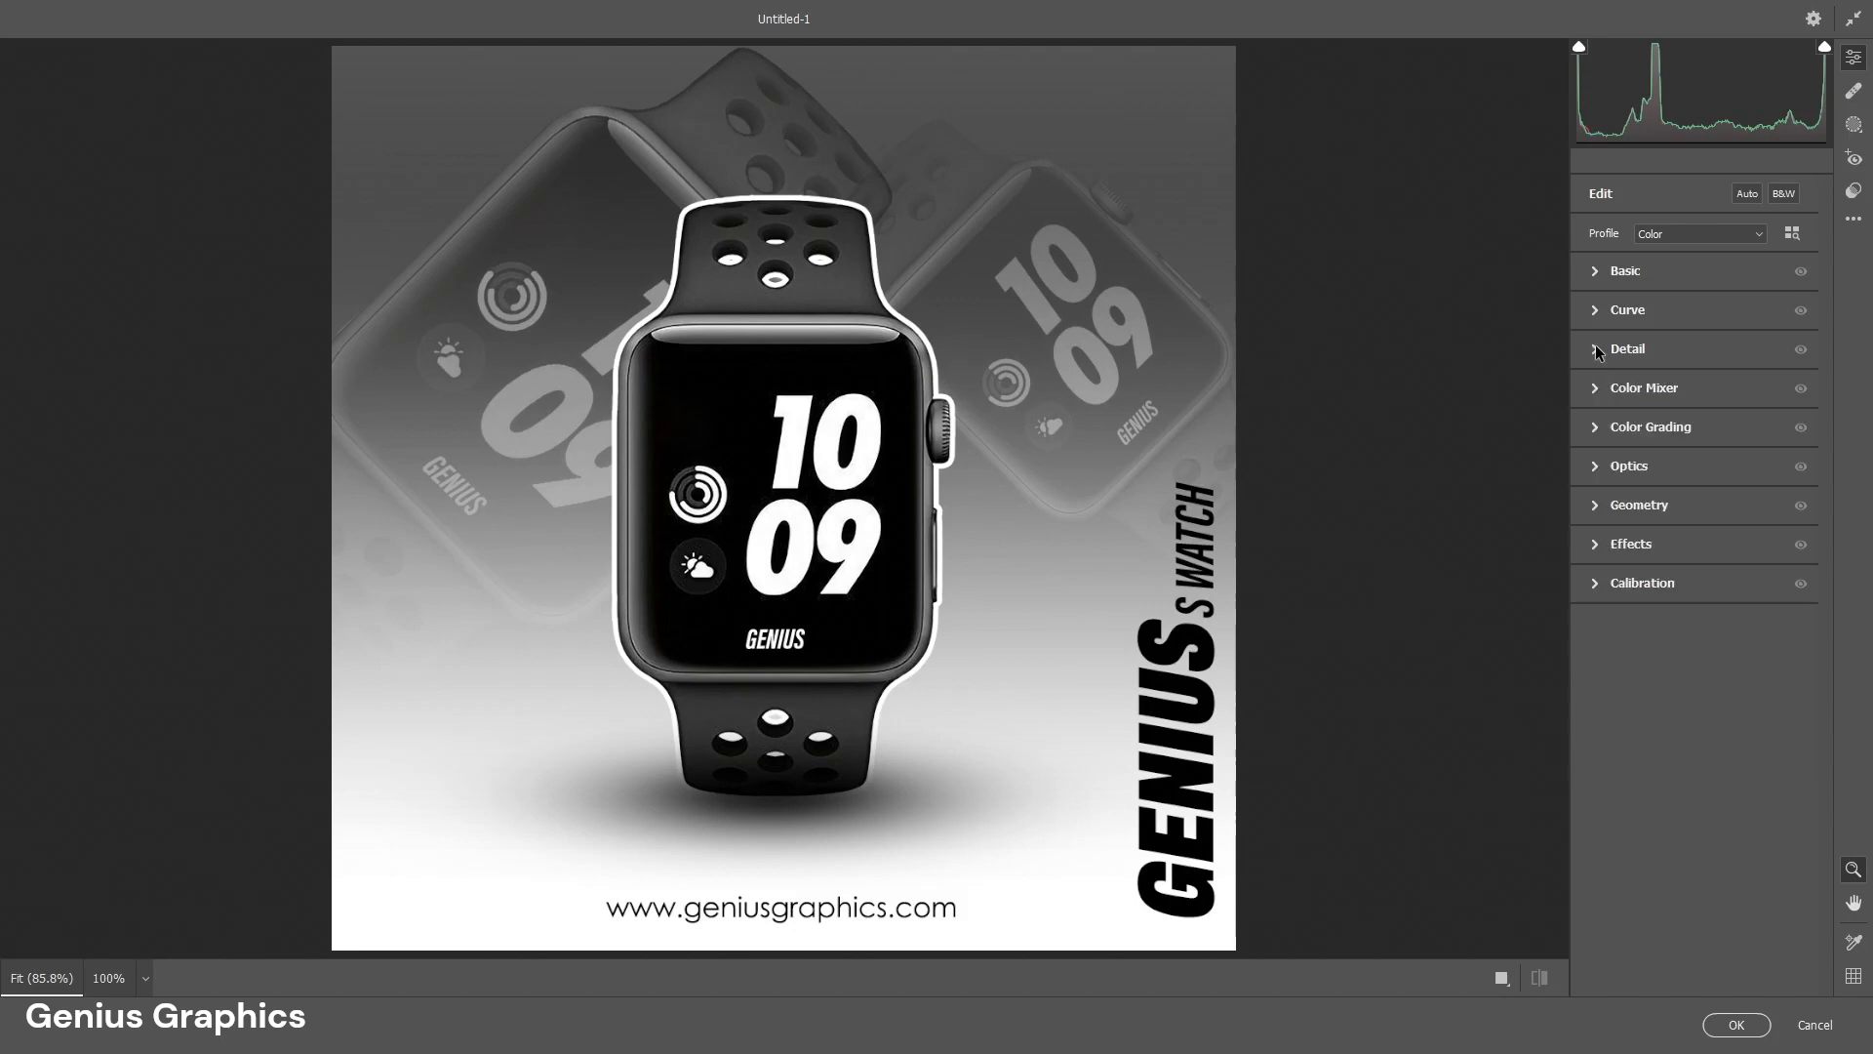
left_click(1595, 272)
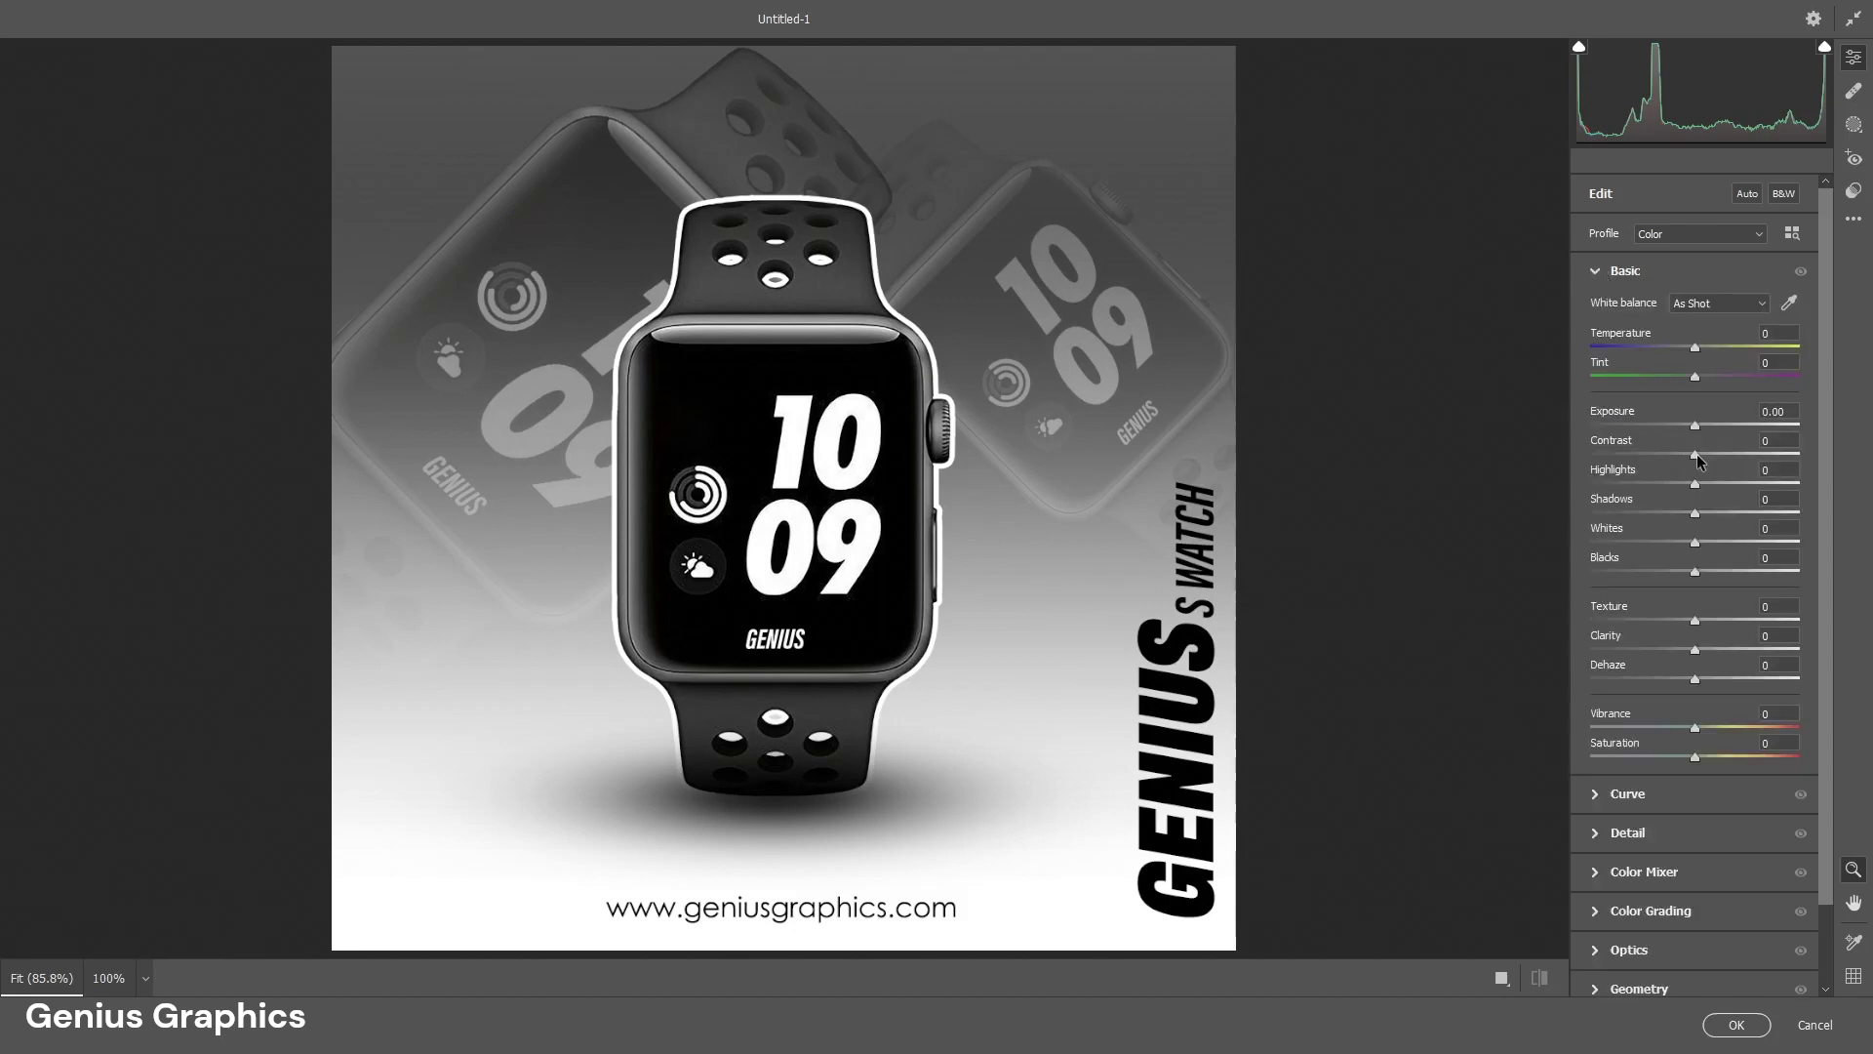
left_click_drag(1696, 455, 1706, 455)
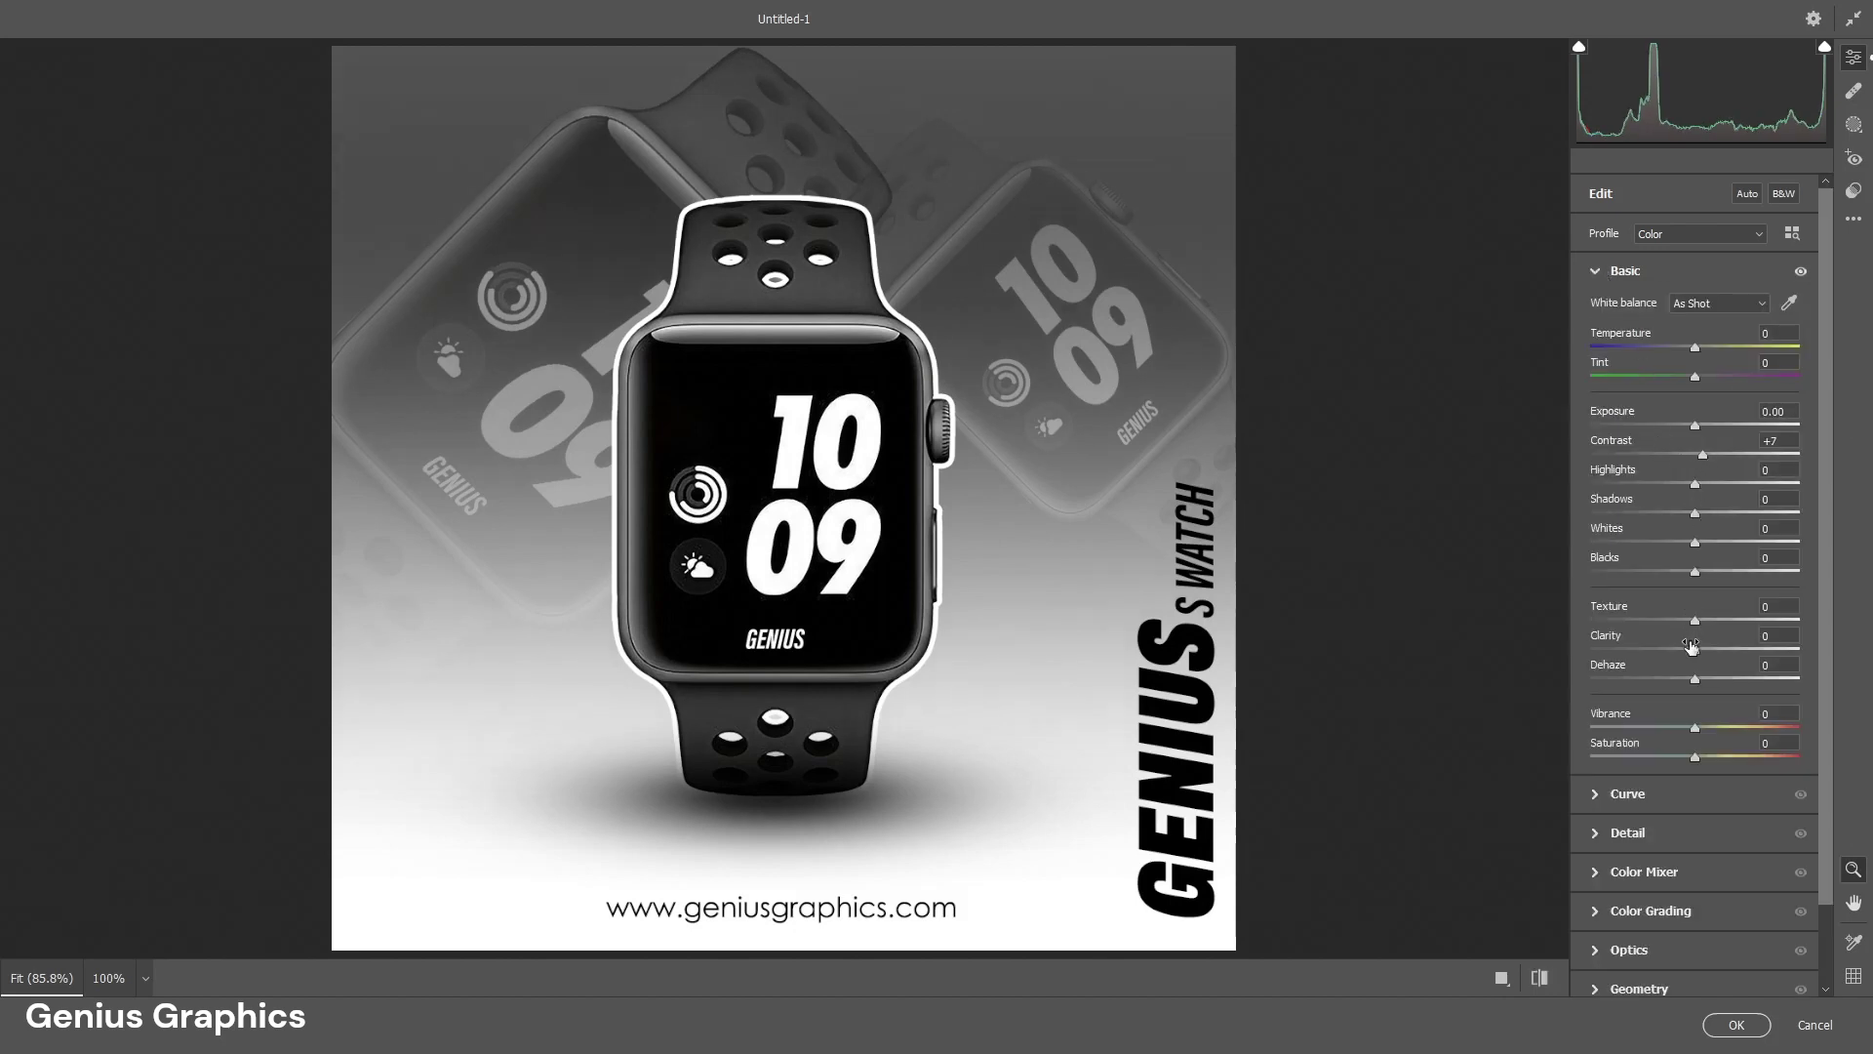
left_click_drag(1695, 650, 1685, 650)
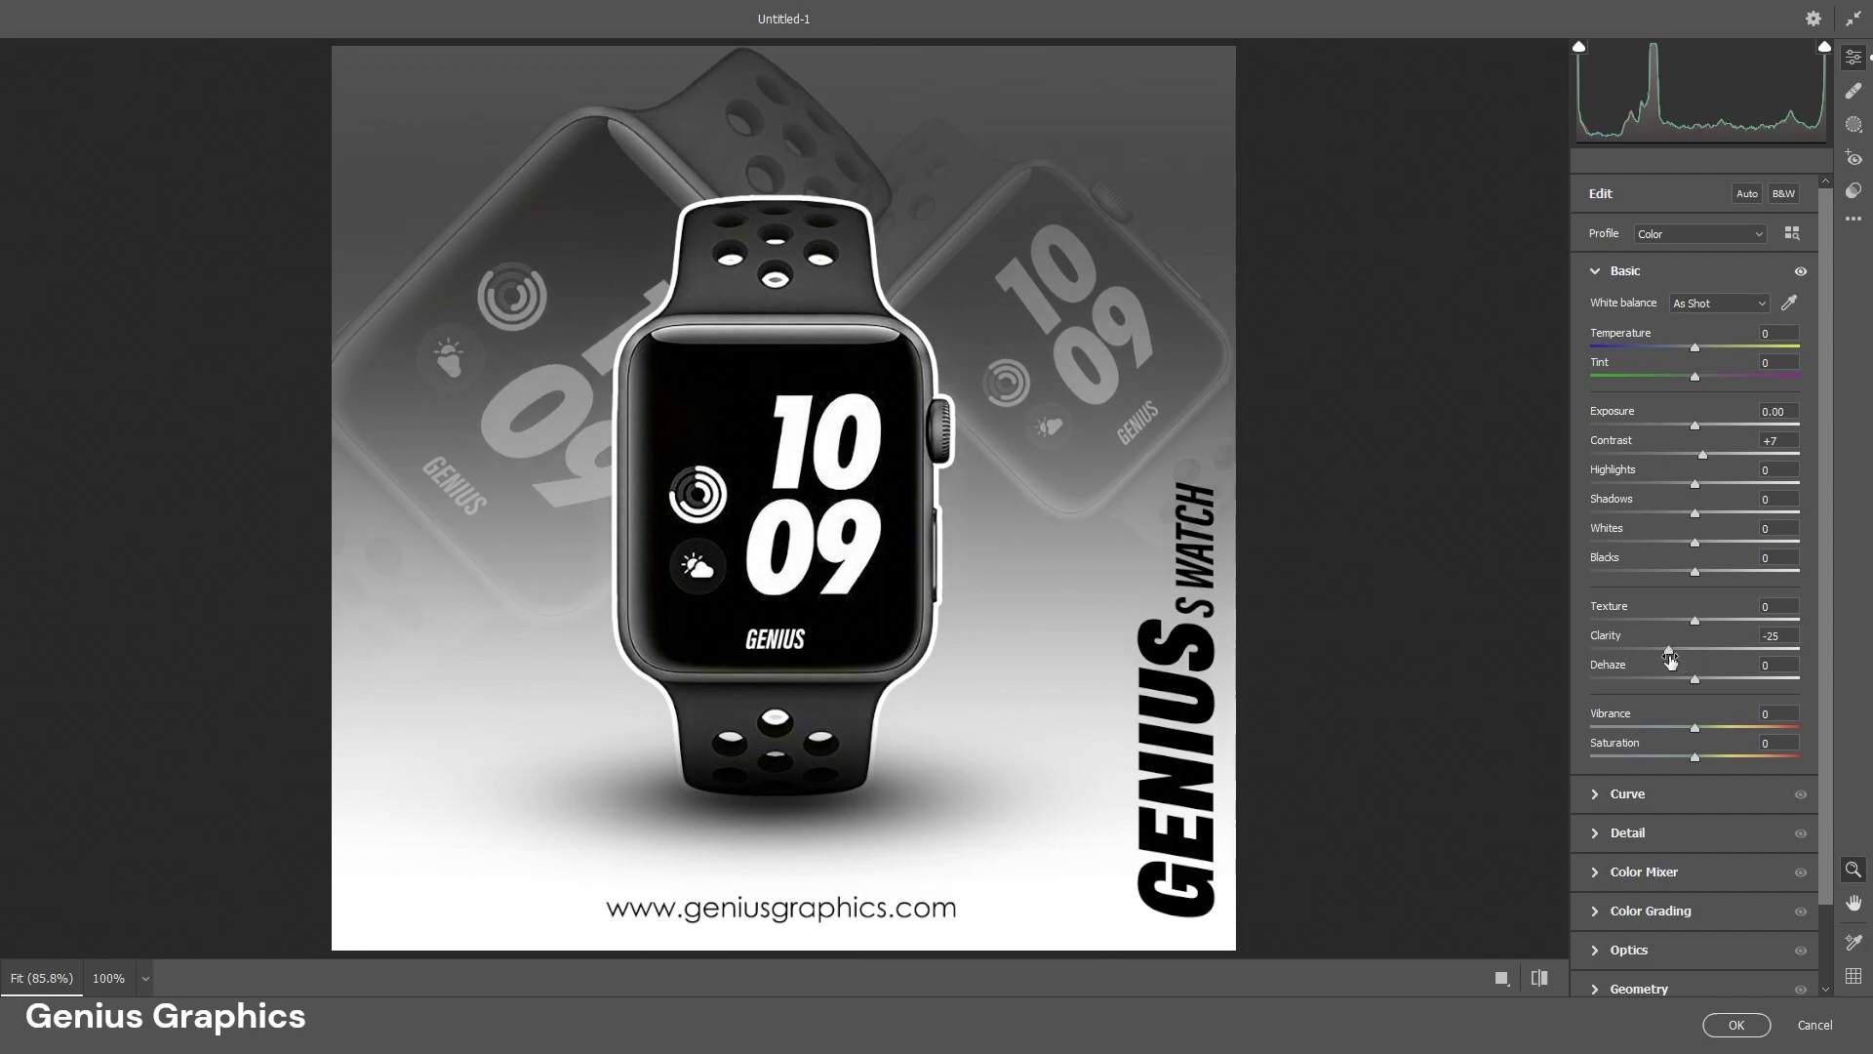
left_click_drag(1678, 650, 1677, 652)
Add a -15 vignette in Effects to darken the corners and apply the Camera Raw filter.
left_click(1594, 273)
left_click(1597, 548)
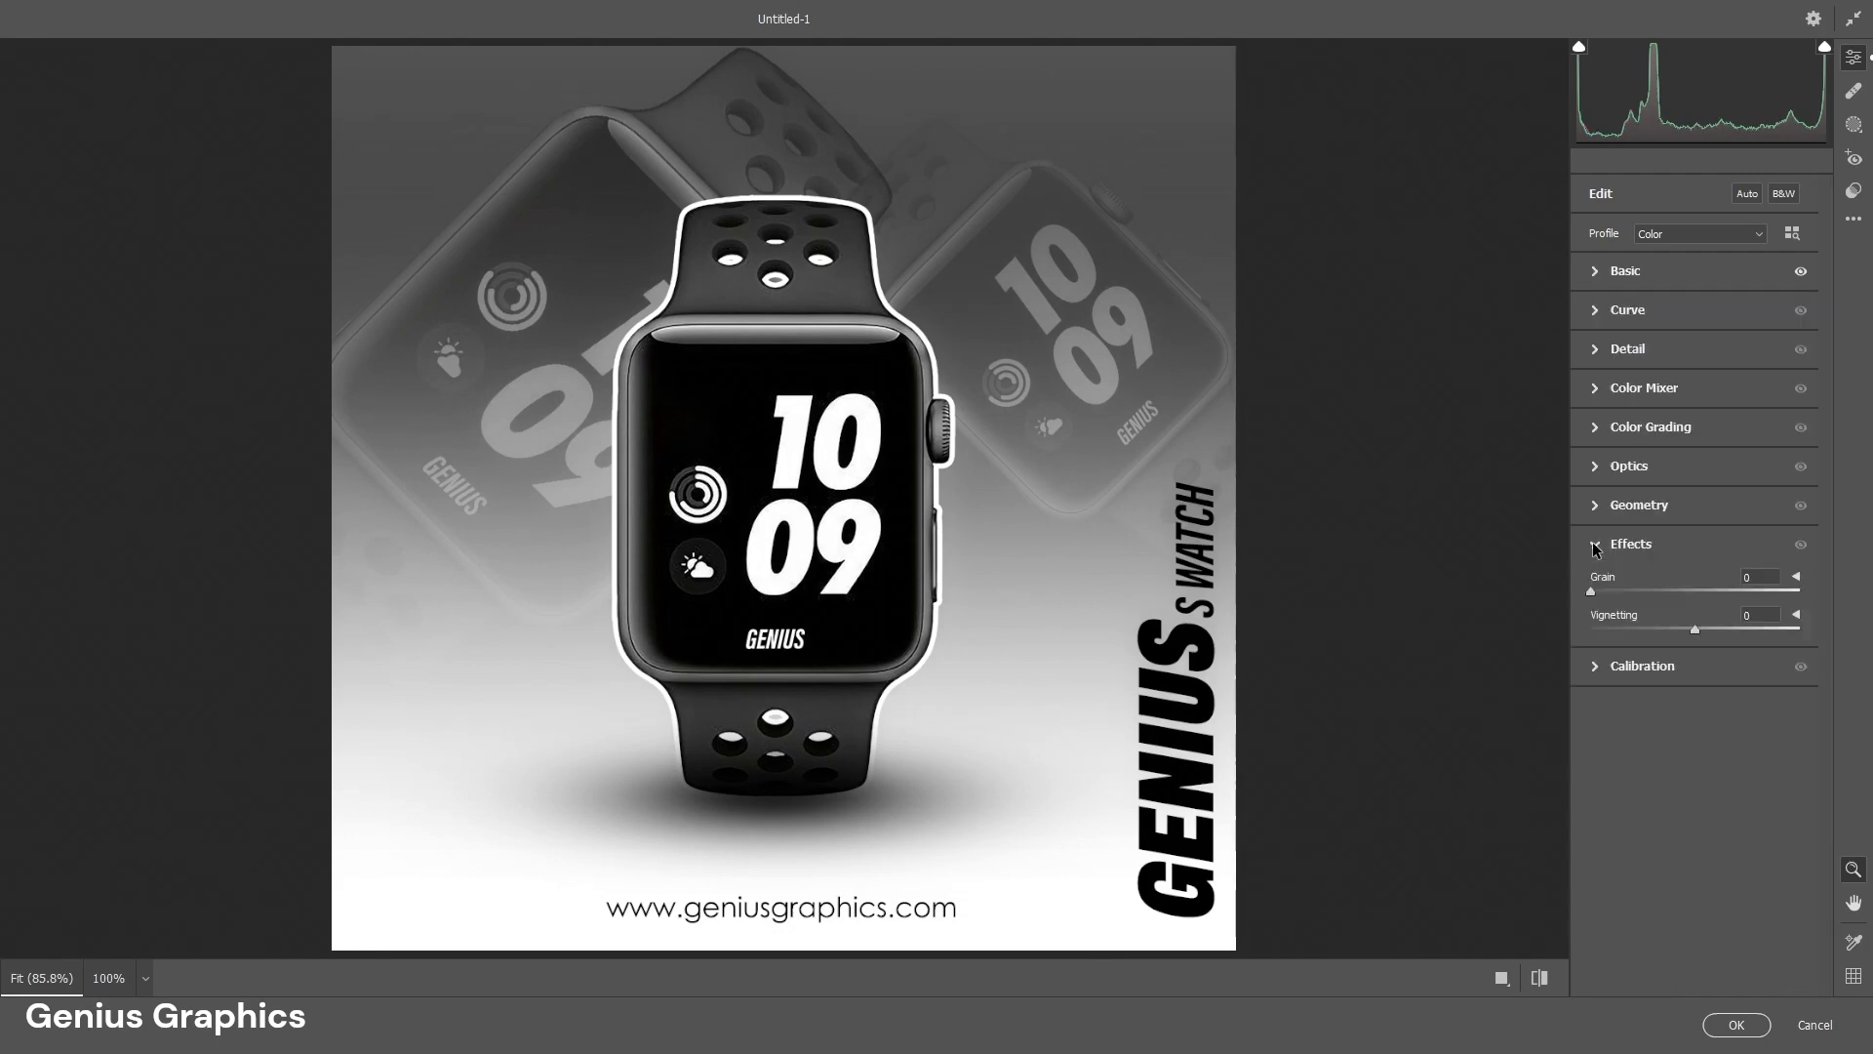
left_click_drag(1694, 626, 1677, 634)
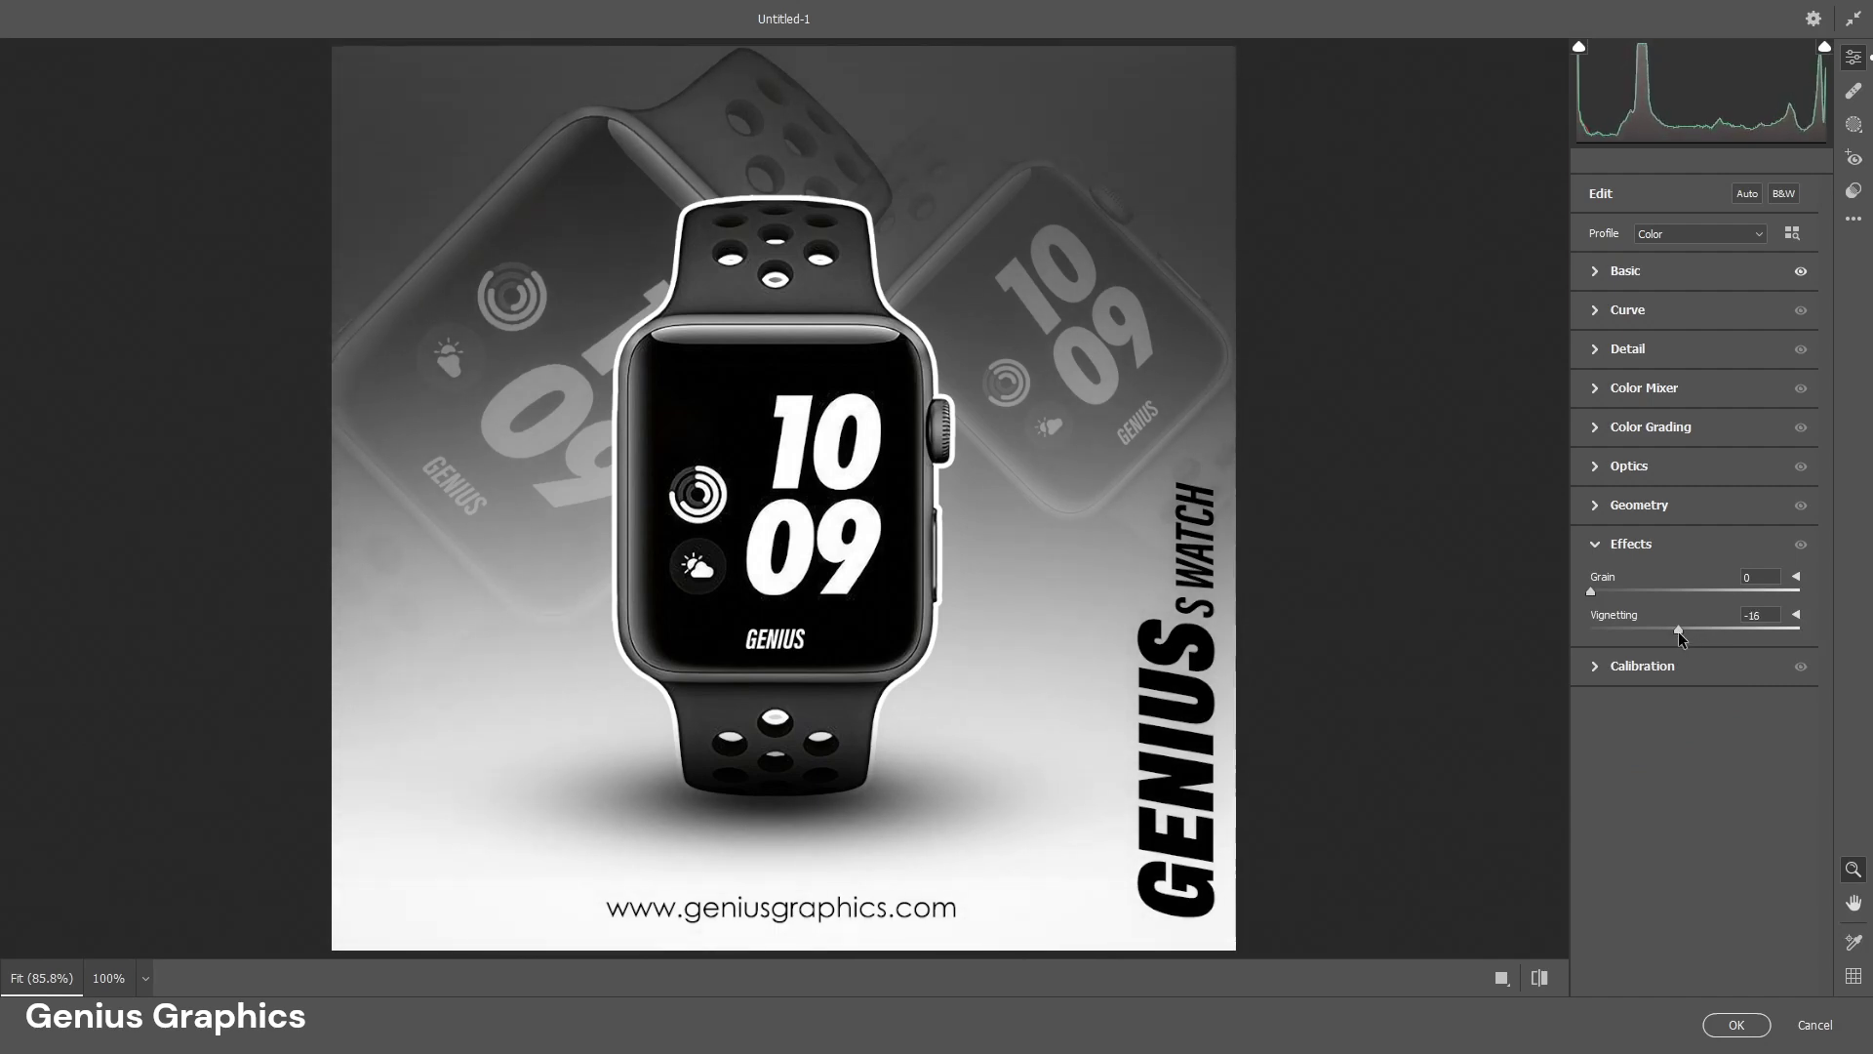
left_click(1600, 546)
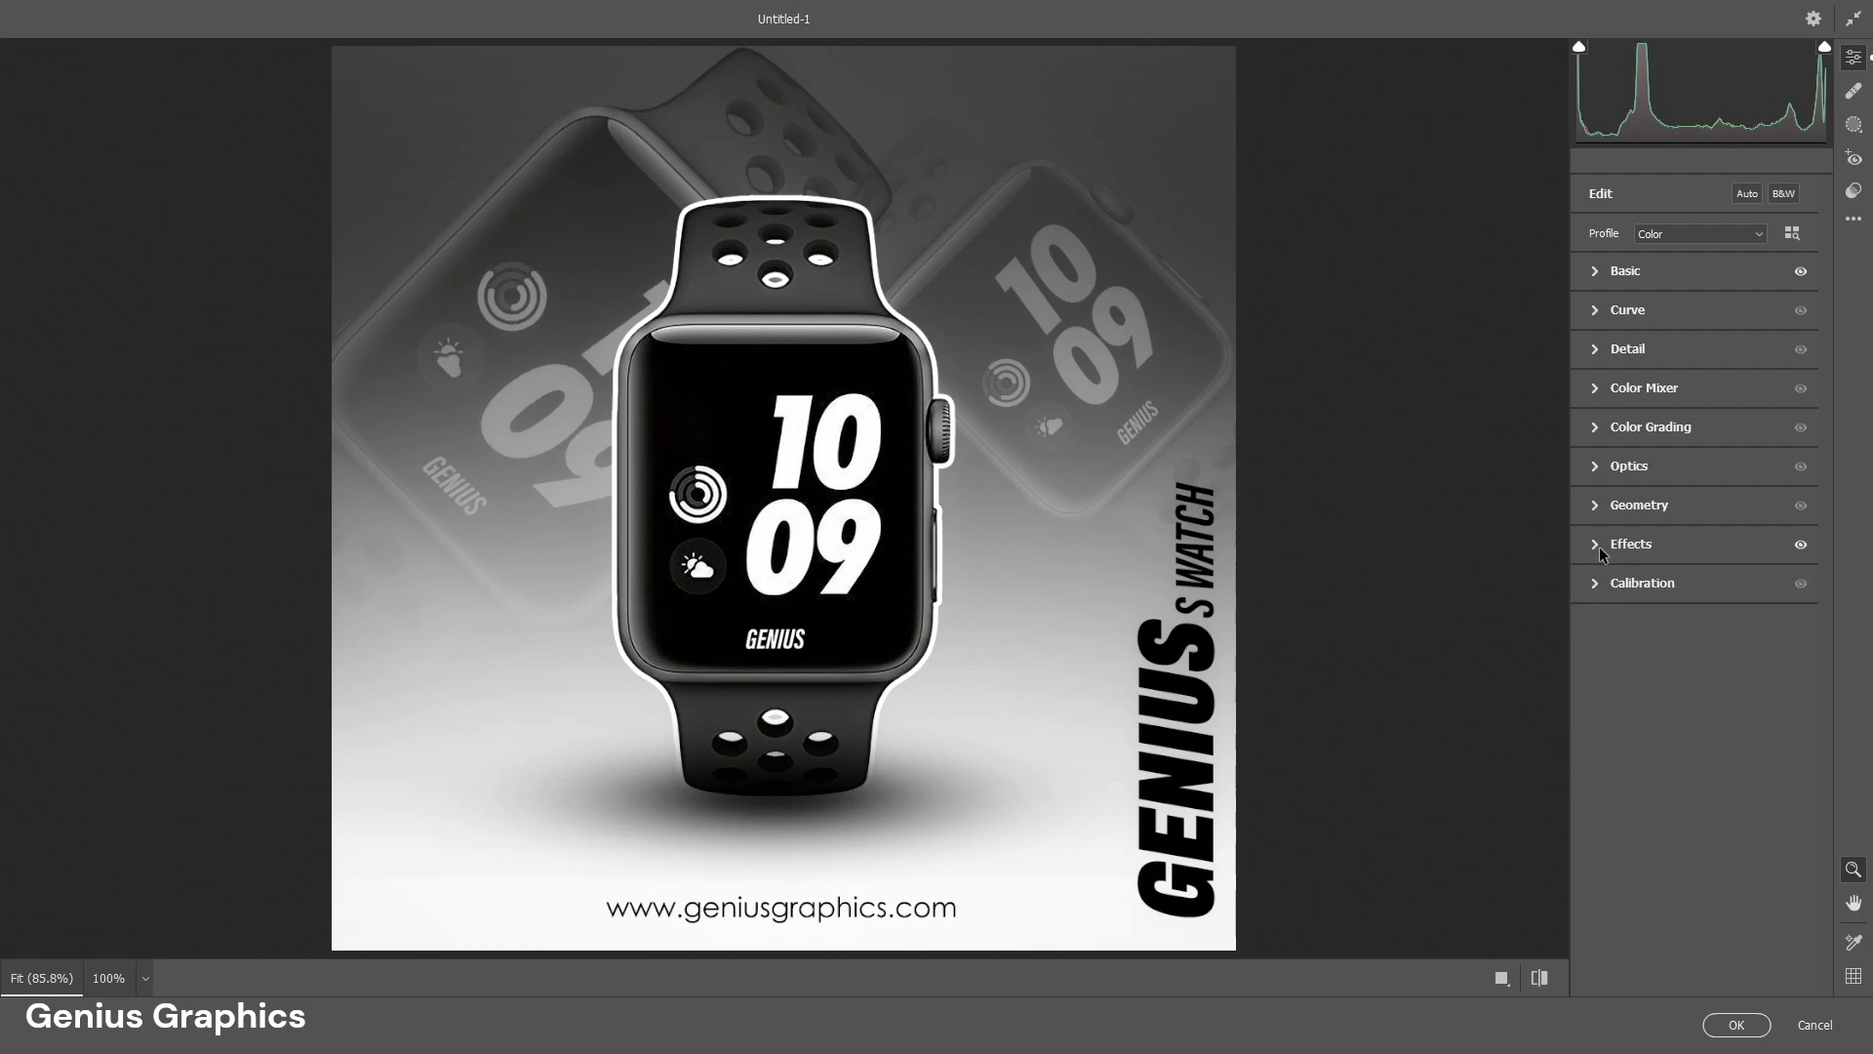
left_click(1737, 1026)
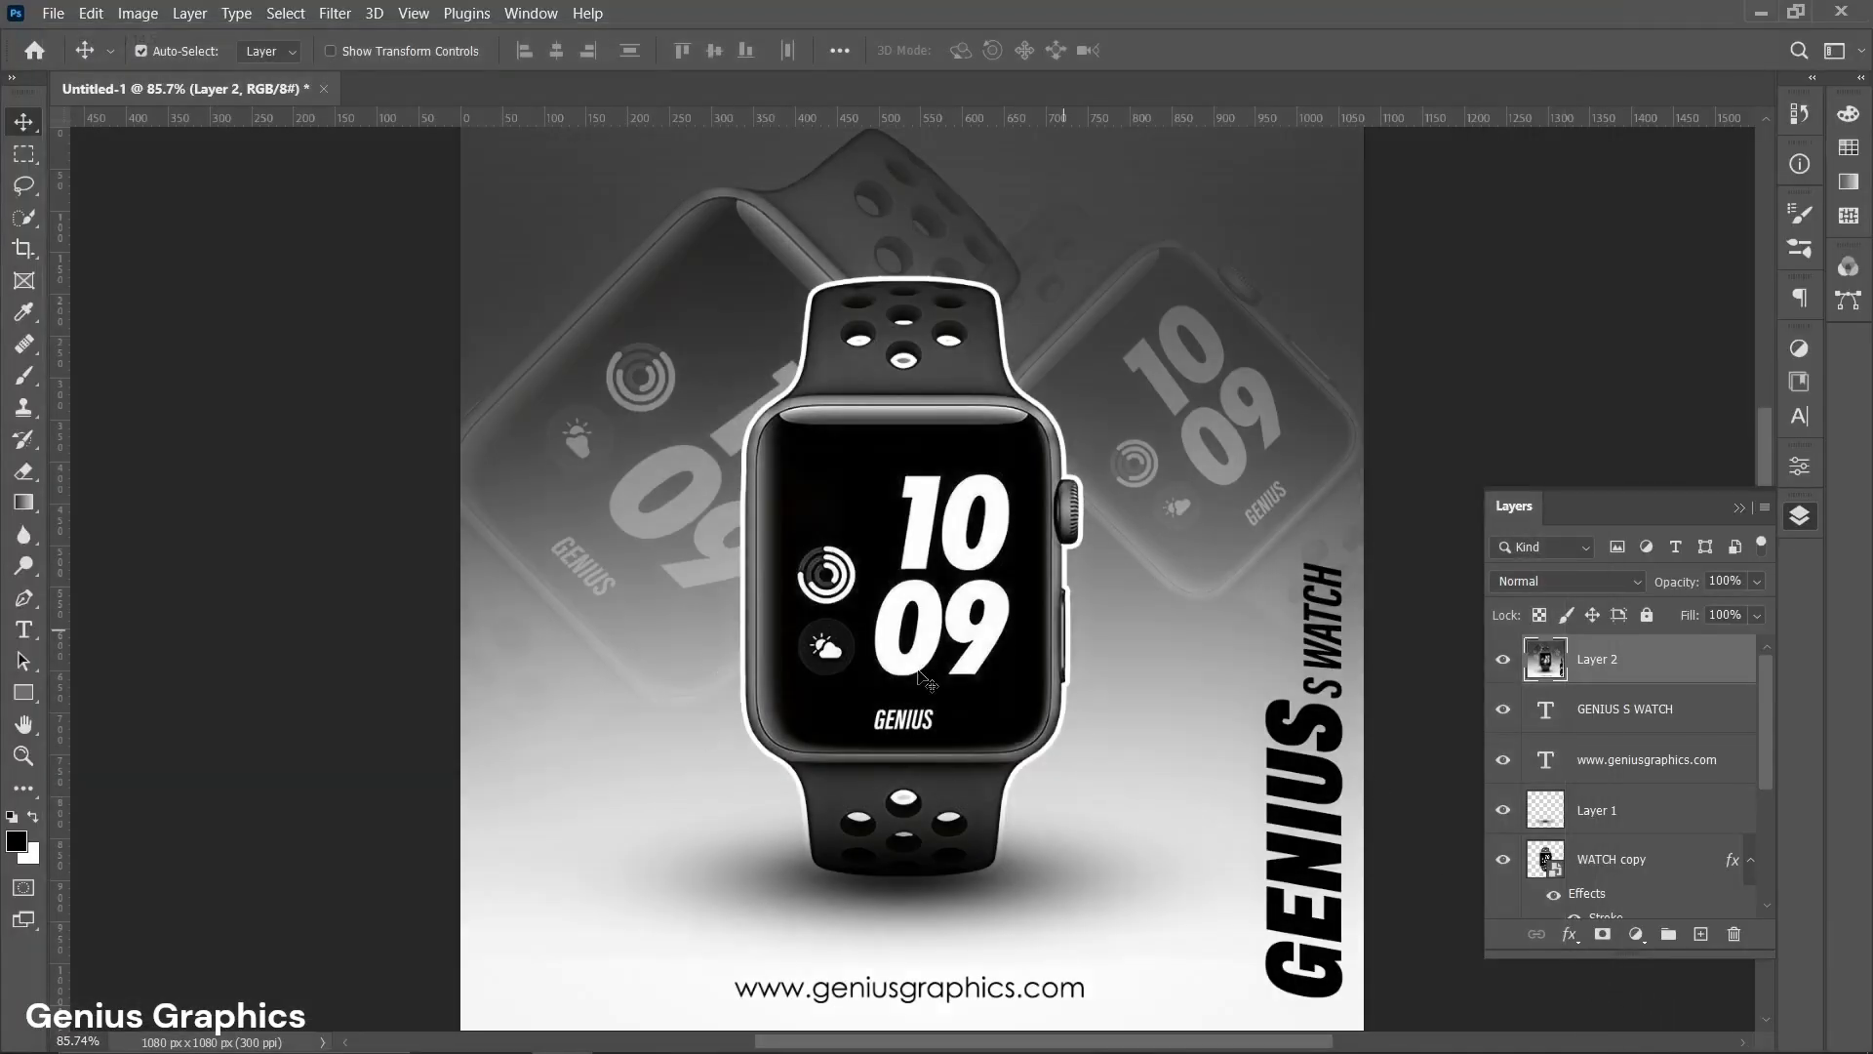
Close the Layers panel to leave the finished poster unobstructed.
left_click(1800, 515)
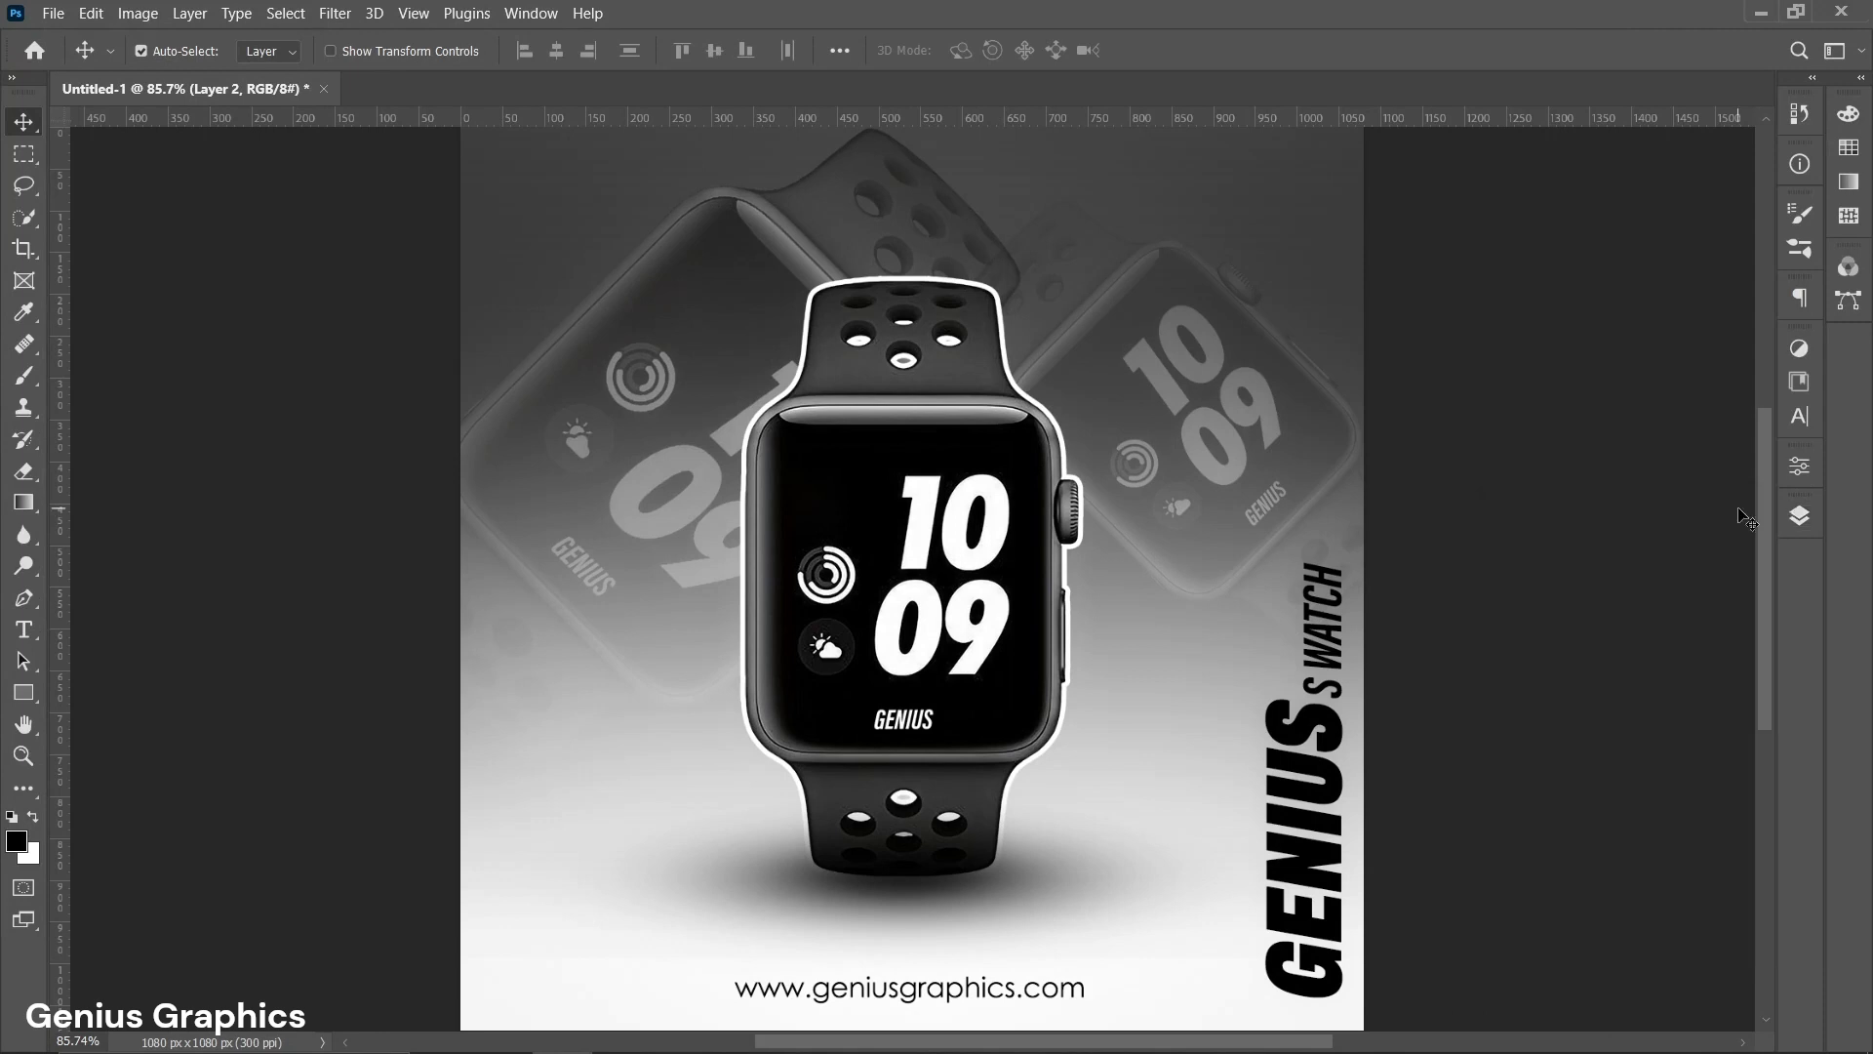